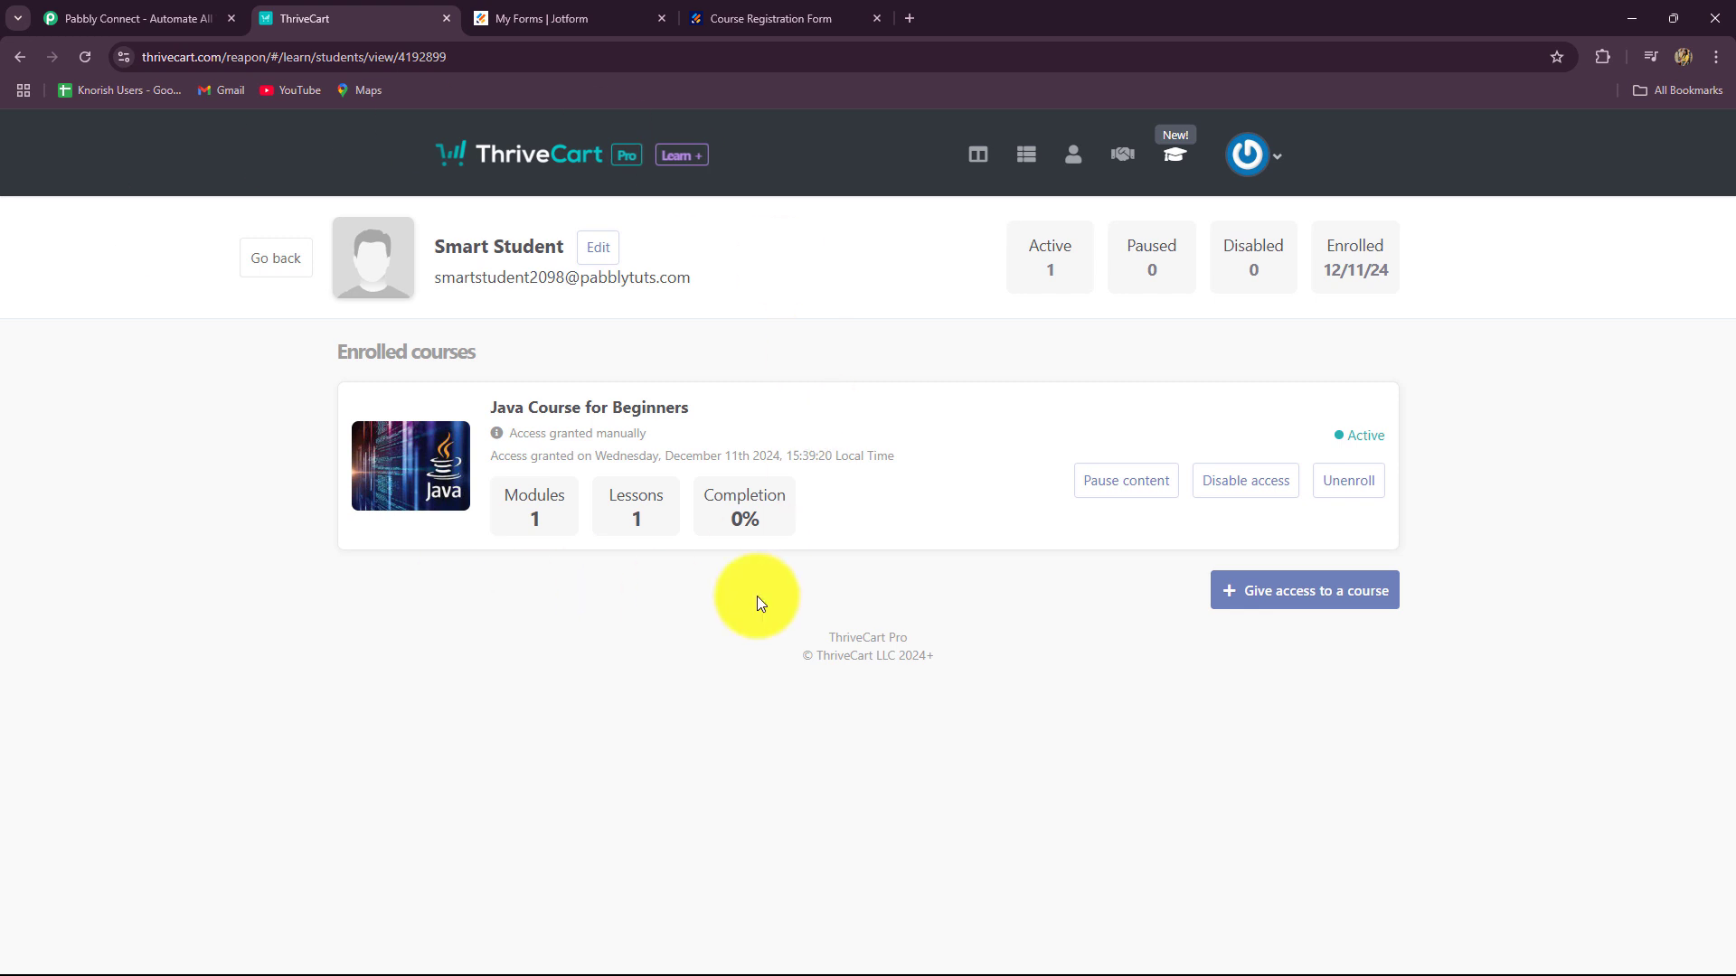
Step: Review the empty form's First Name and Contact Number fields, then return to ThriveCart's enrolment page
left_click(728, 16)
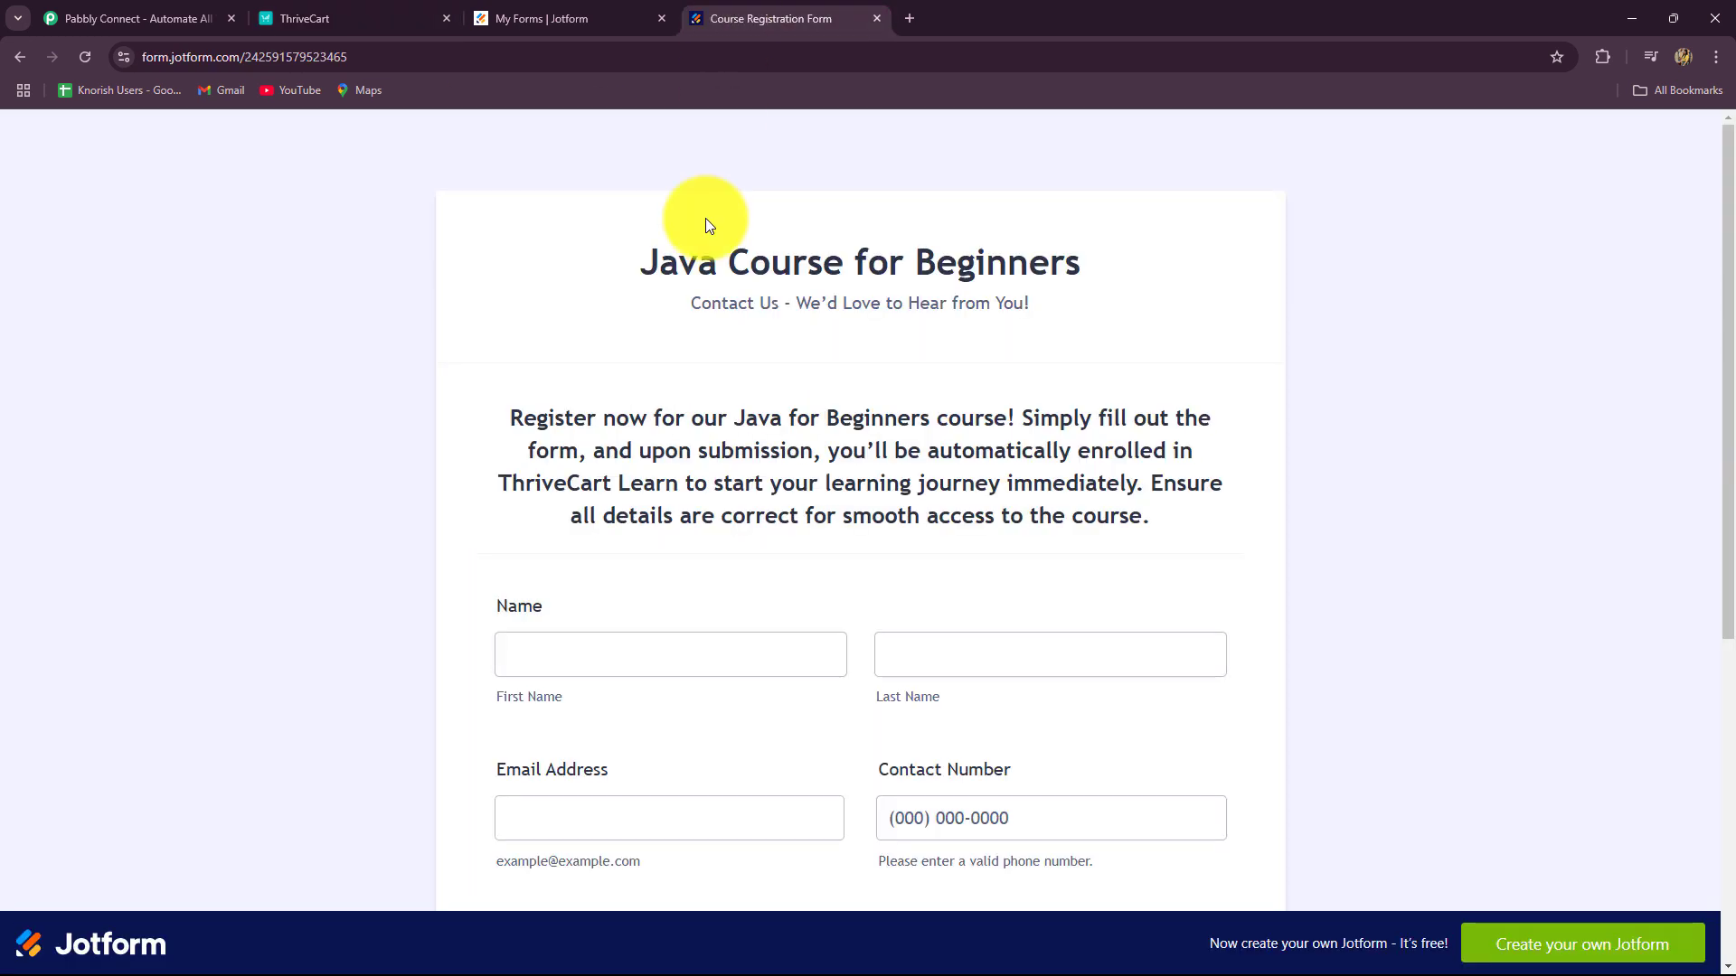
scroll(686, 341, "down", 3)
left_click(686, 336)
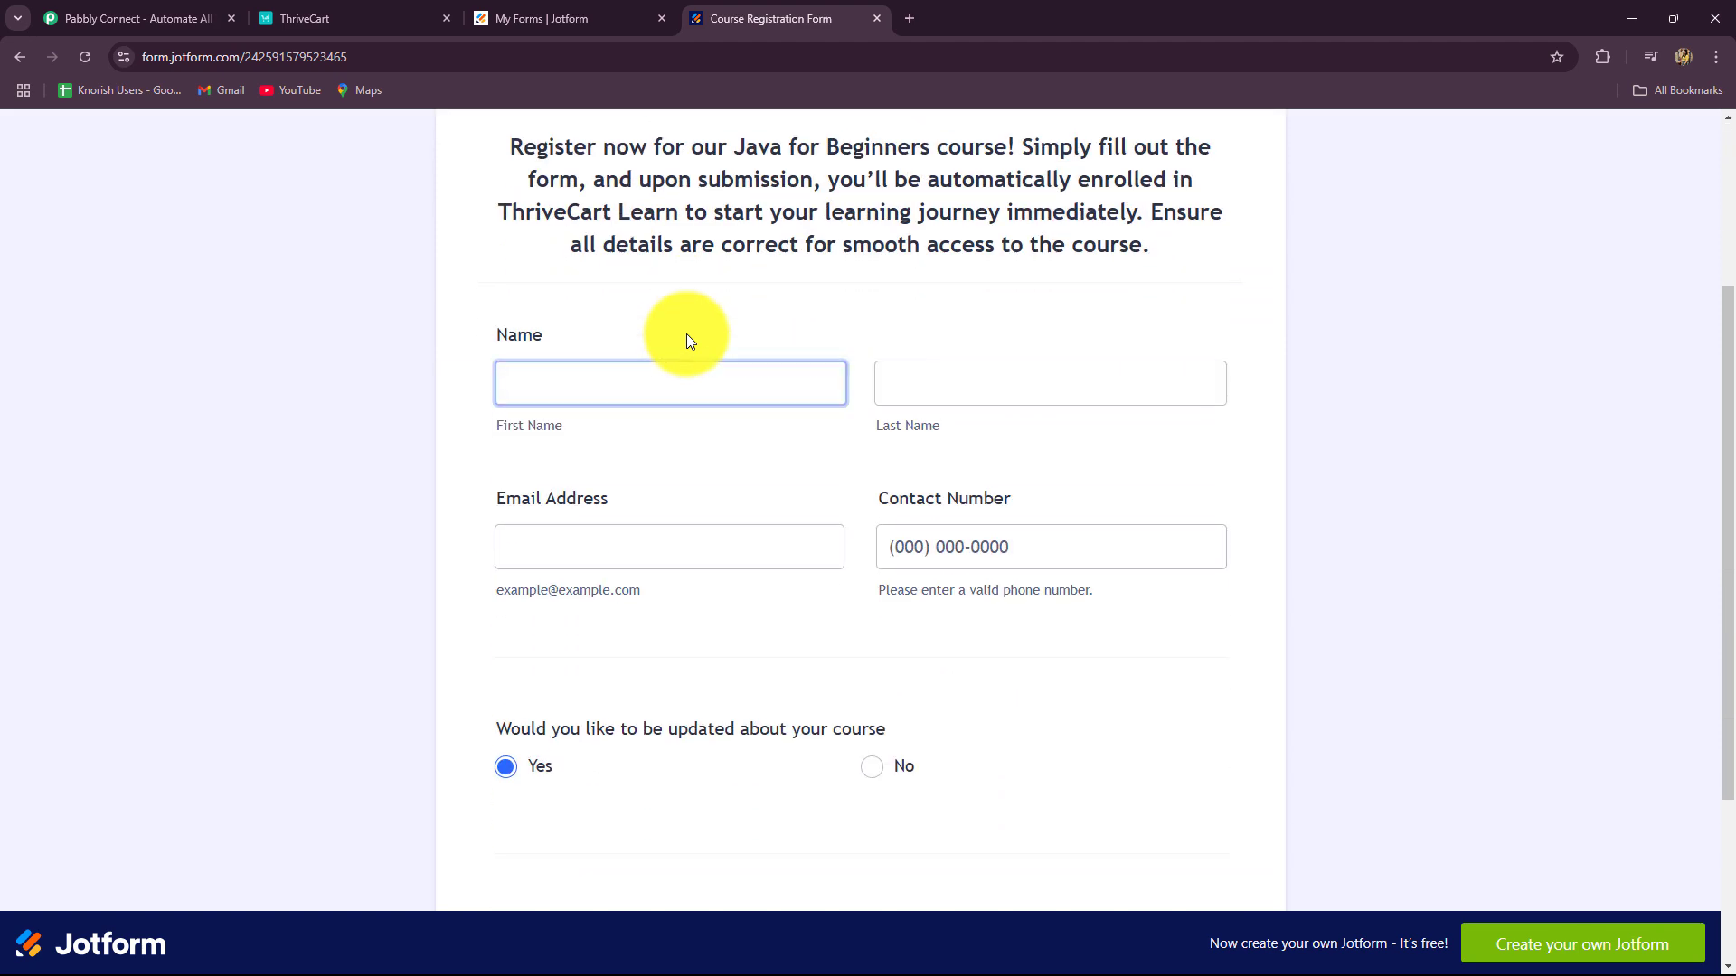
scroll(686, 334, "up", 3)
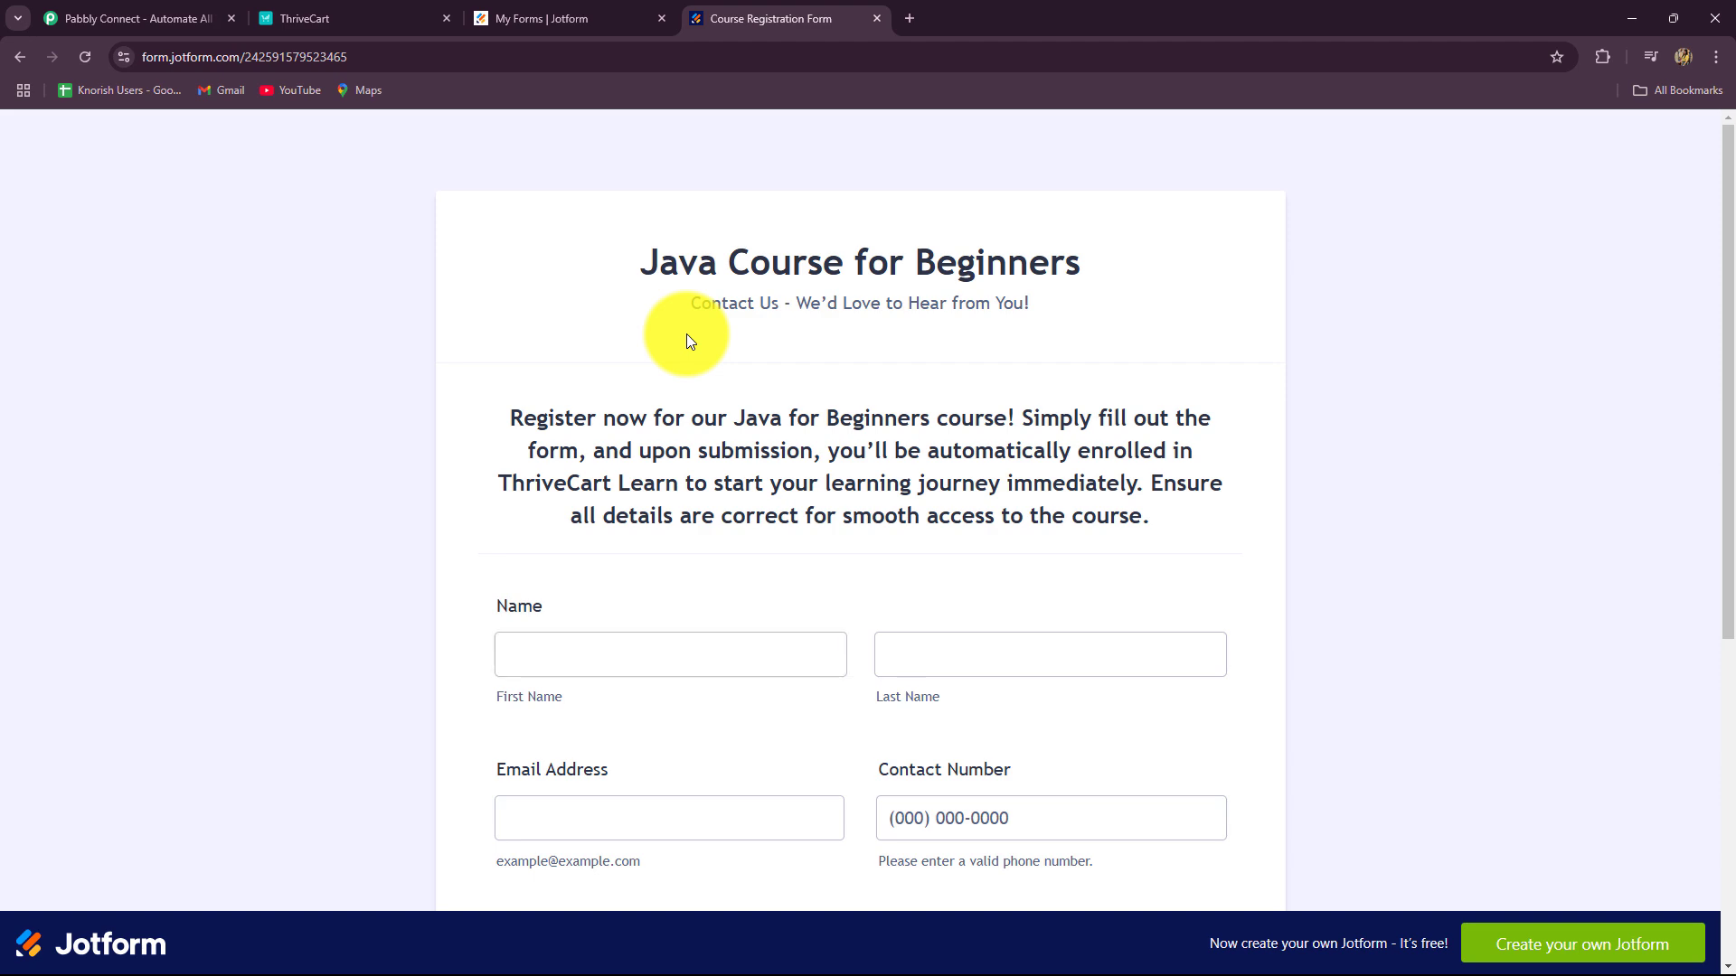
scroll(686, 334, "down", 4)
left_click(936, 449)
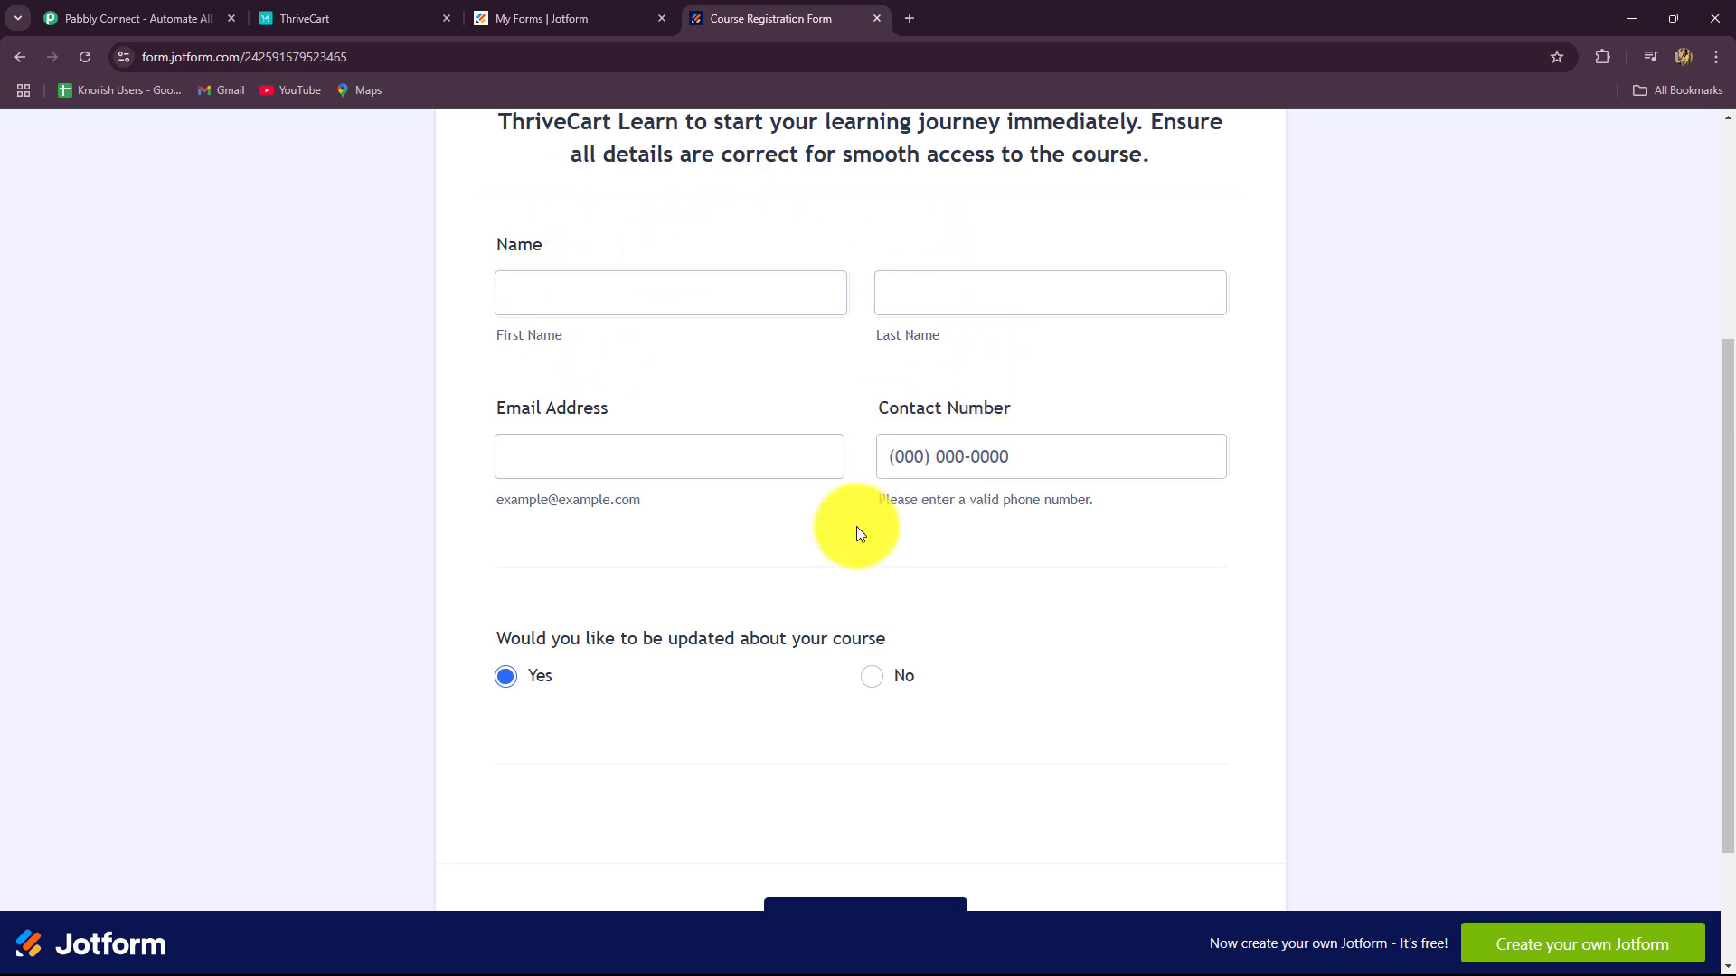
scroll(859, 523, "up", 3)
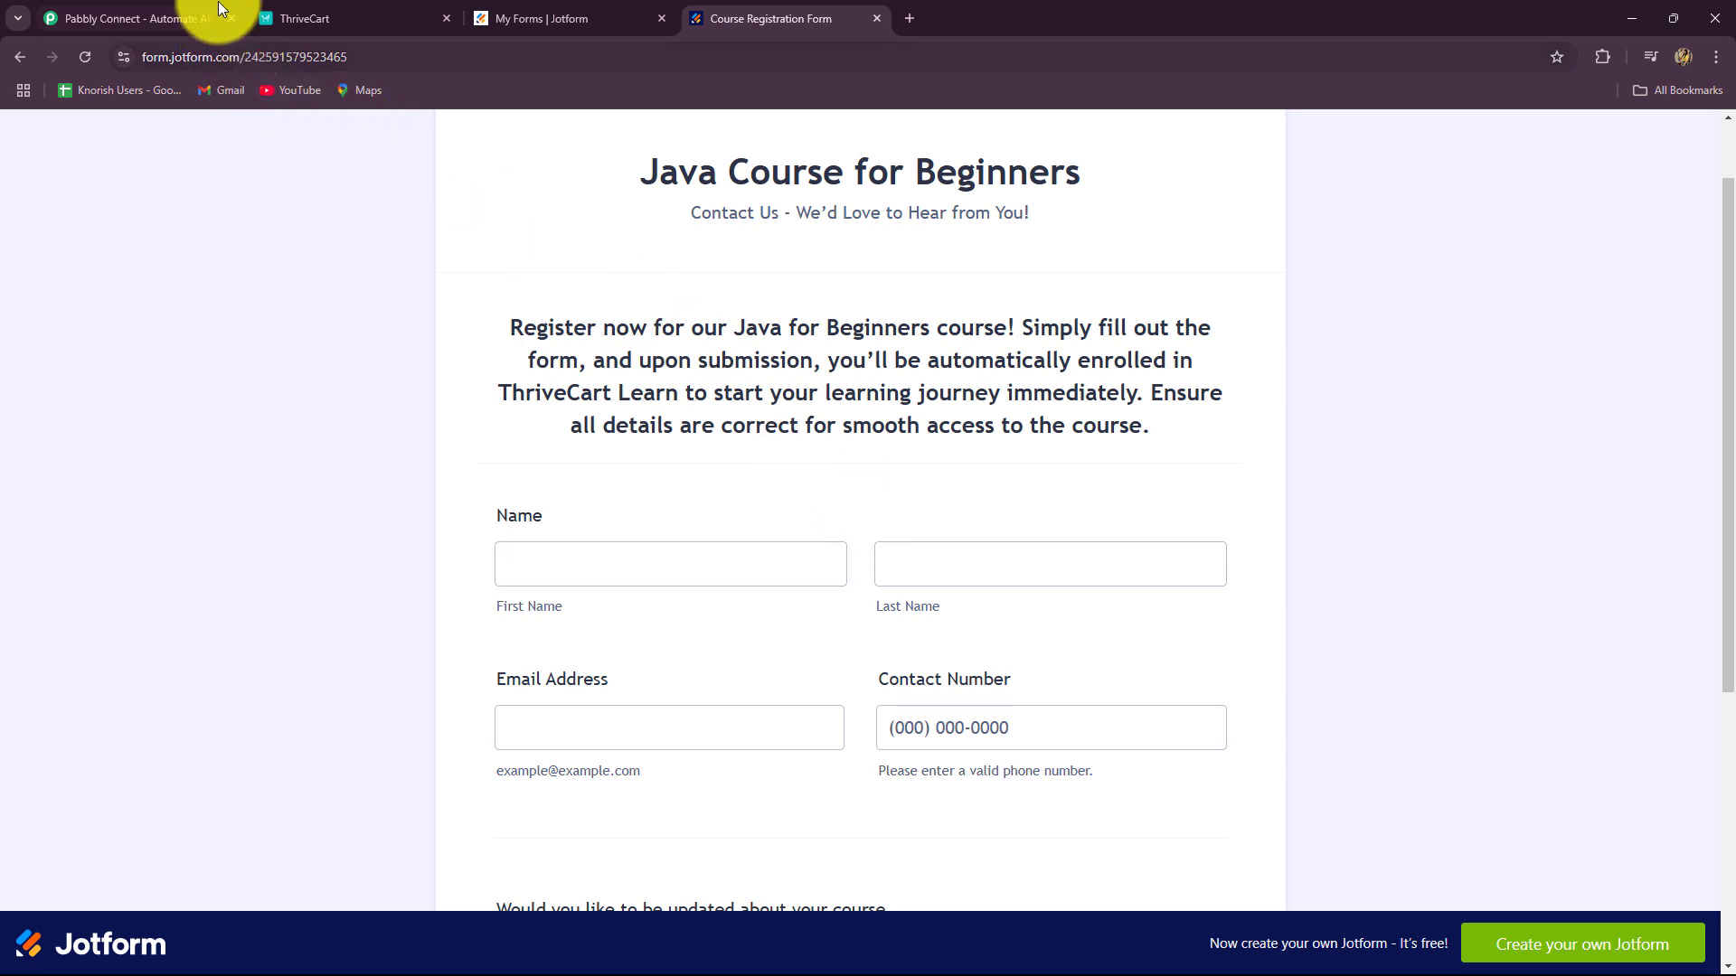
left_click(324, 12)
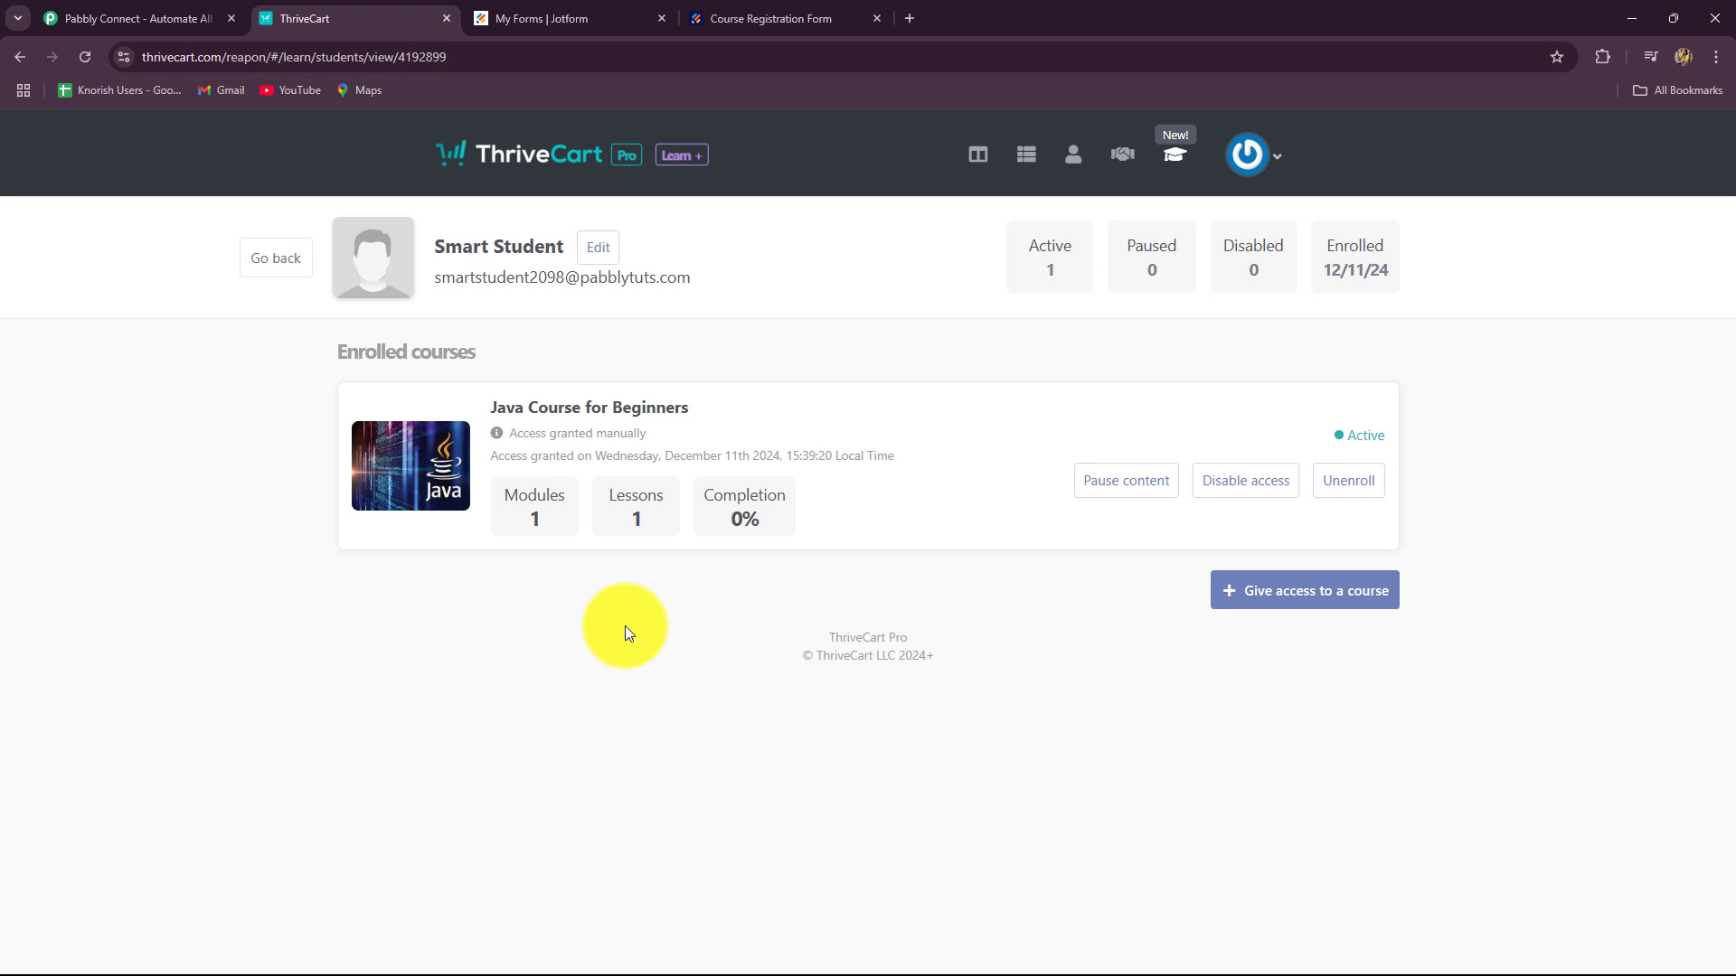
Step: Glance at the Jotform My Forms list and ThriveCart, then bring up the Pabbly Connect page
left_click(572, 12)
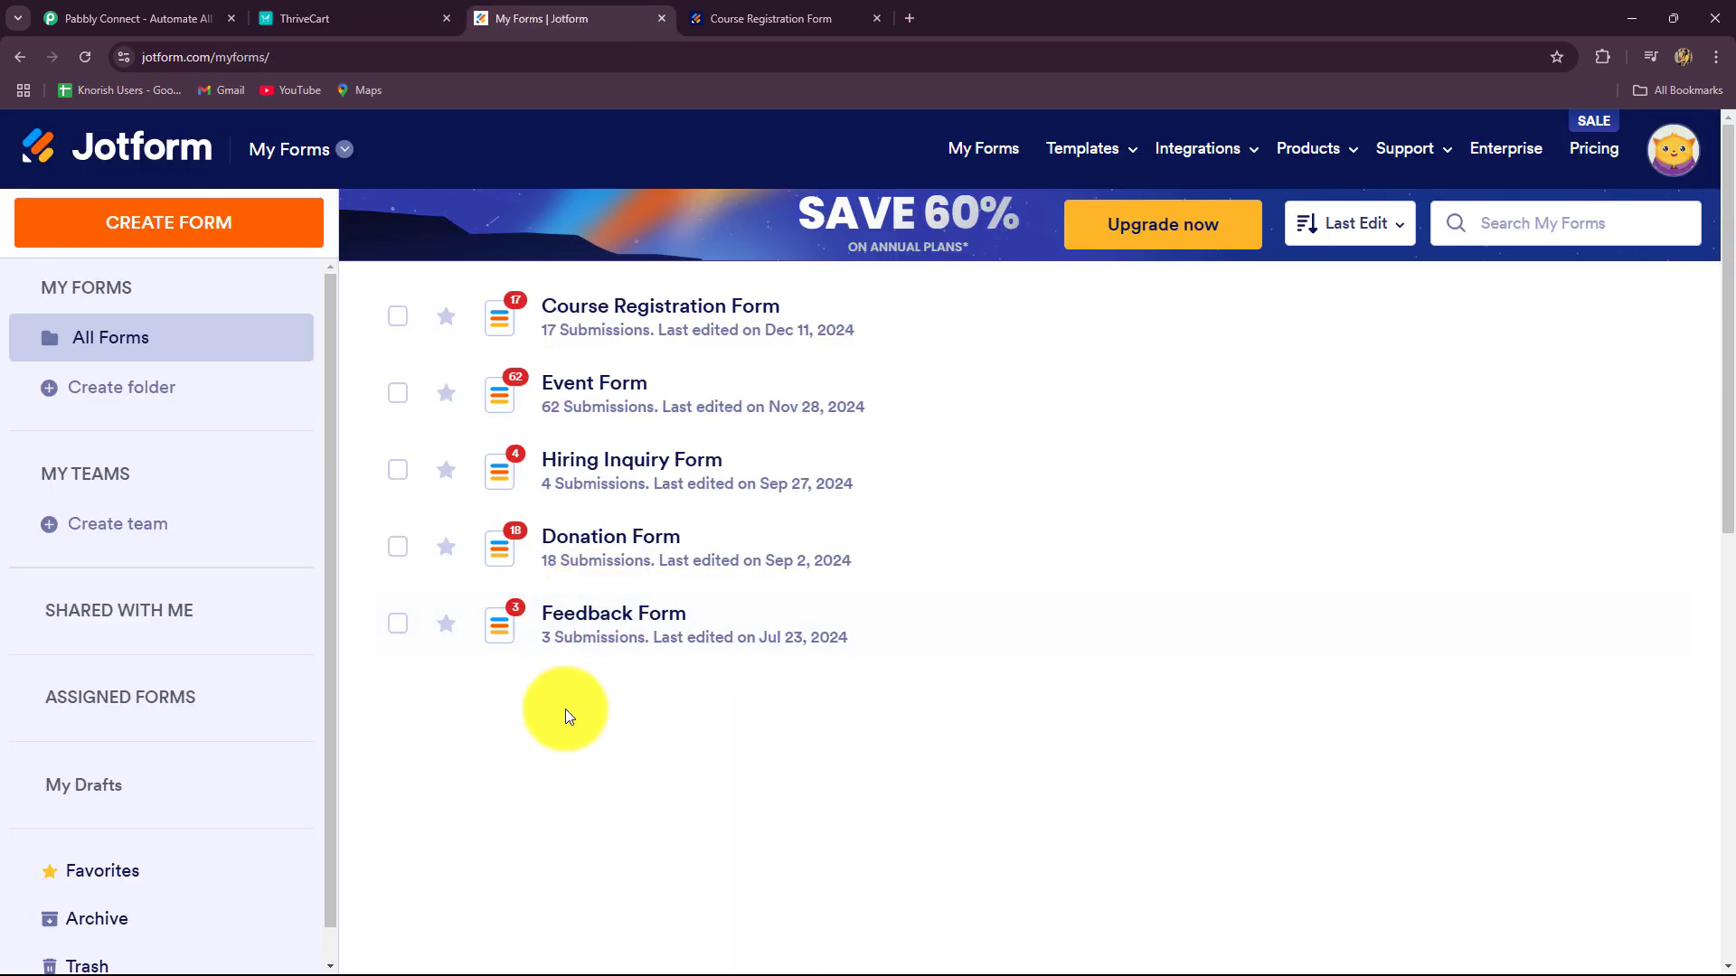
left_click(291, 20)
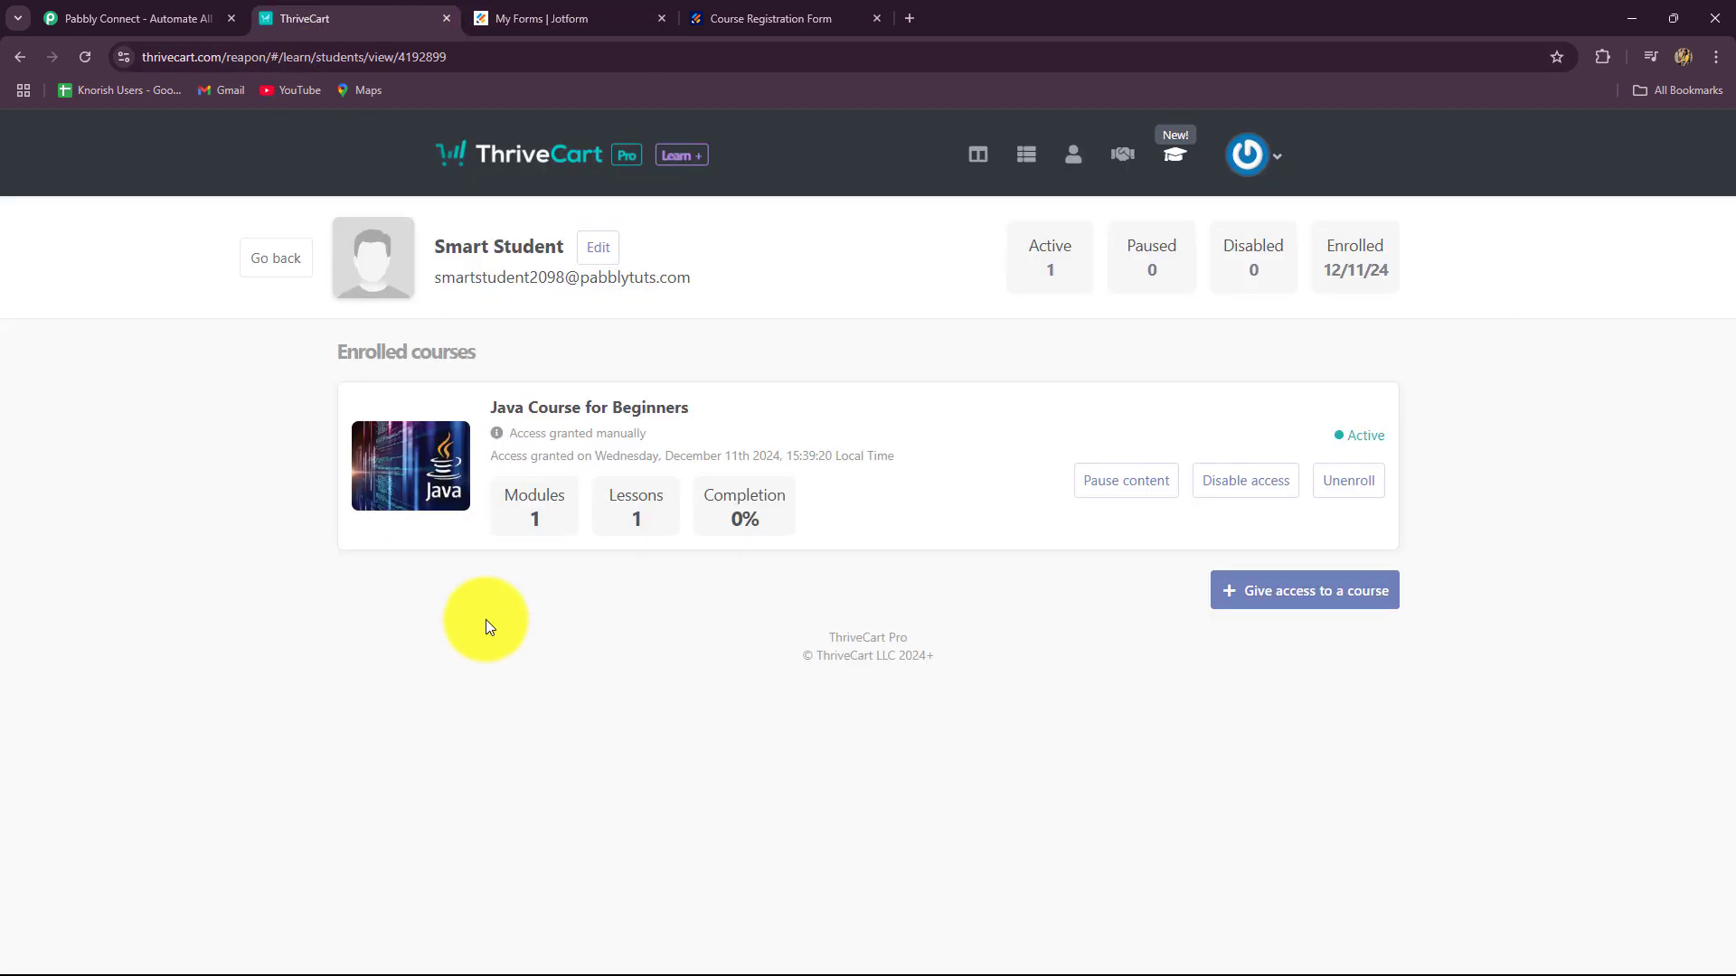
left_click(172, 19)
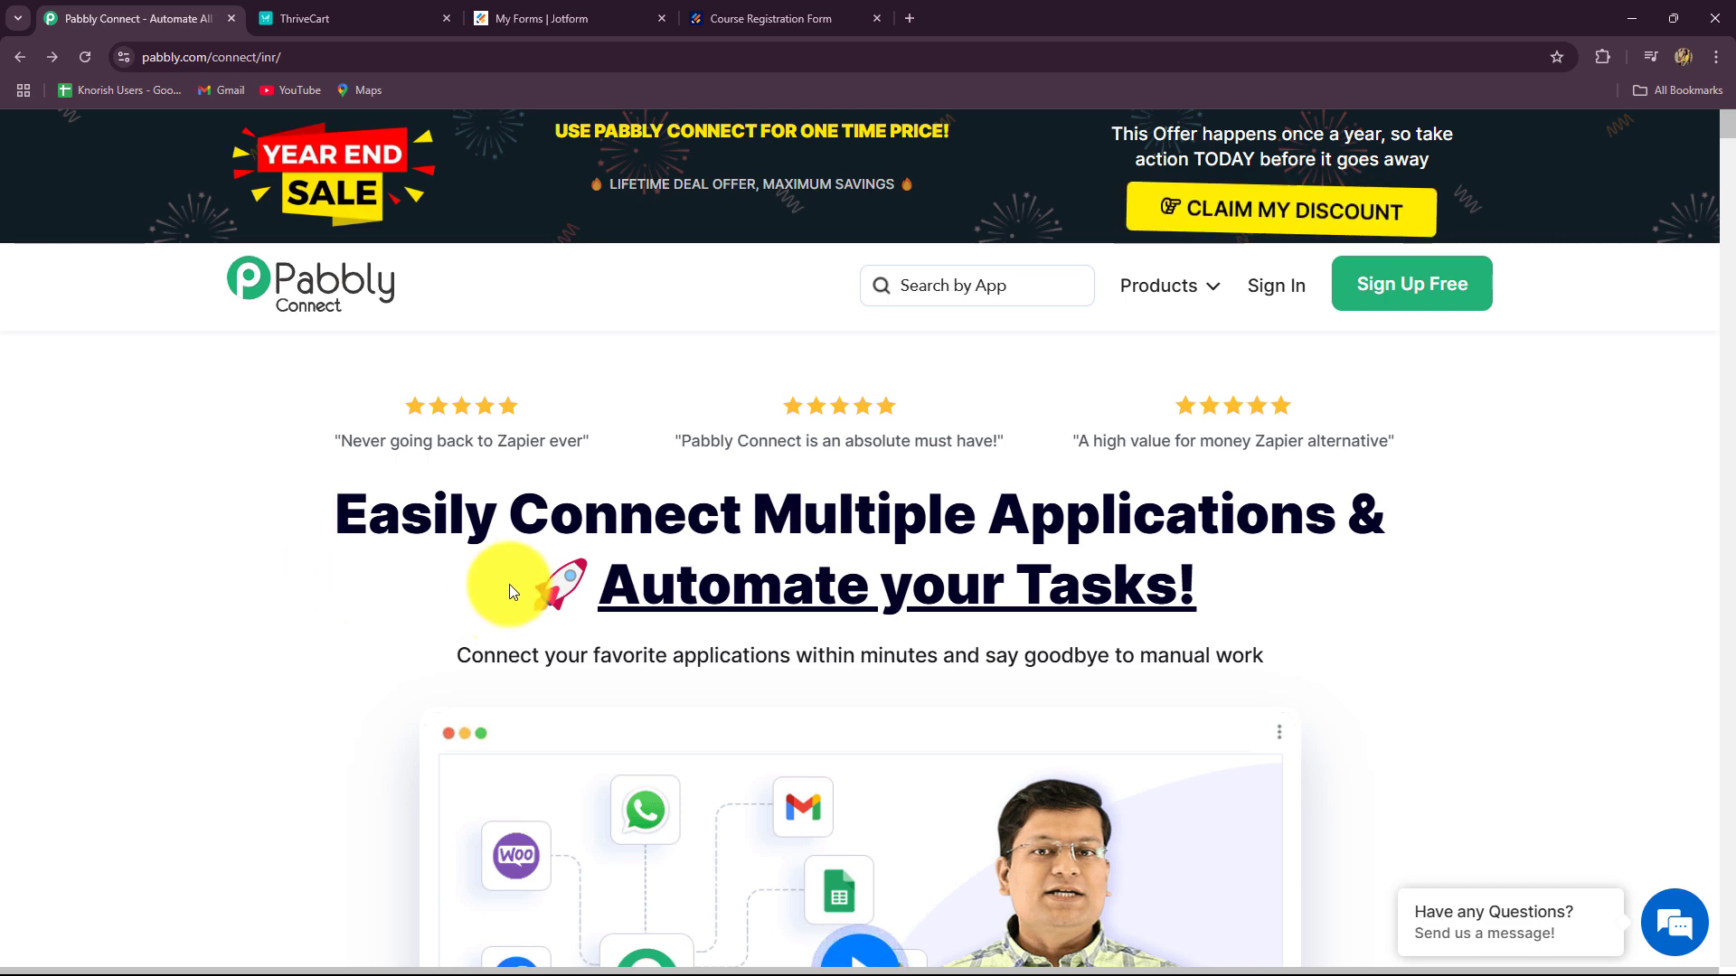
Step: Point out the Pabbly Connect headline and the Java Course for Beginners form title, then return to ThriveCart
left_click_drag(342, 513, 1337, 621)
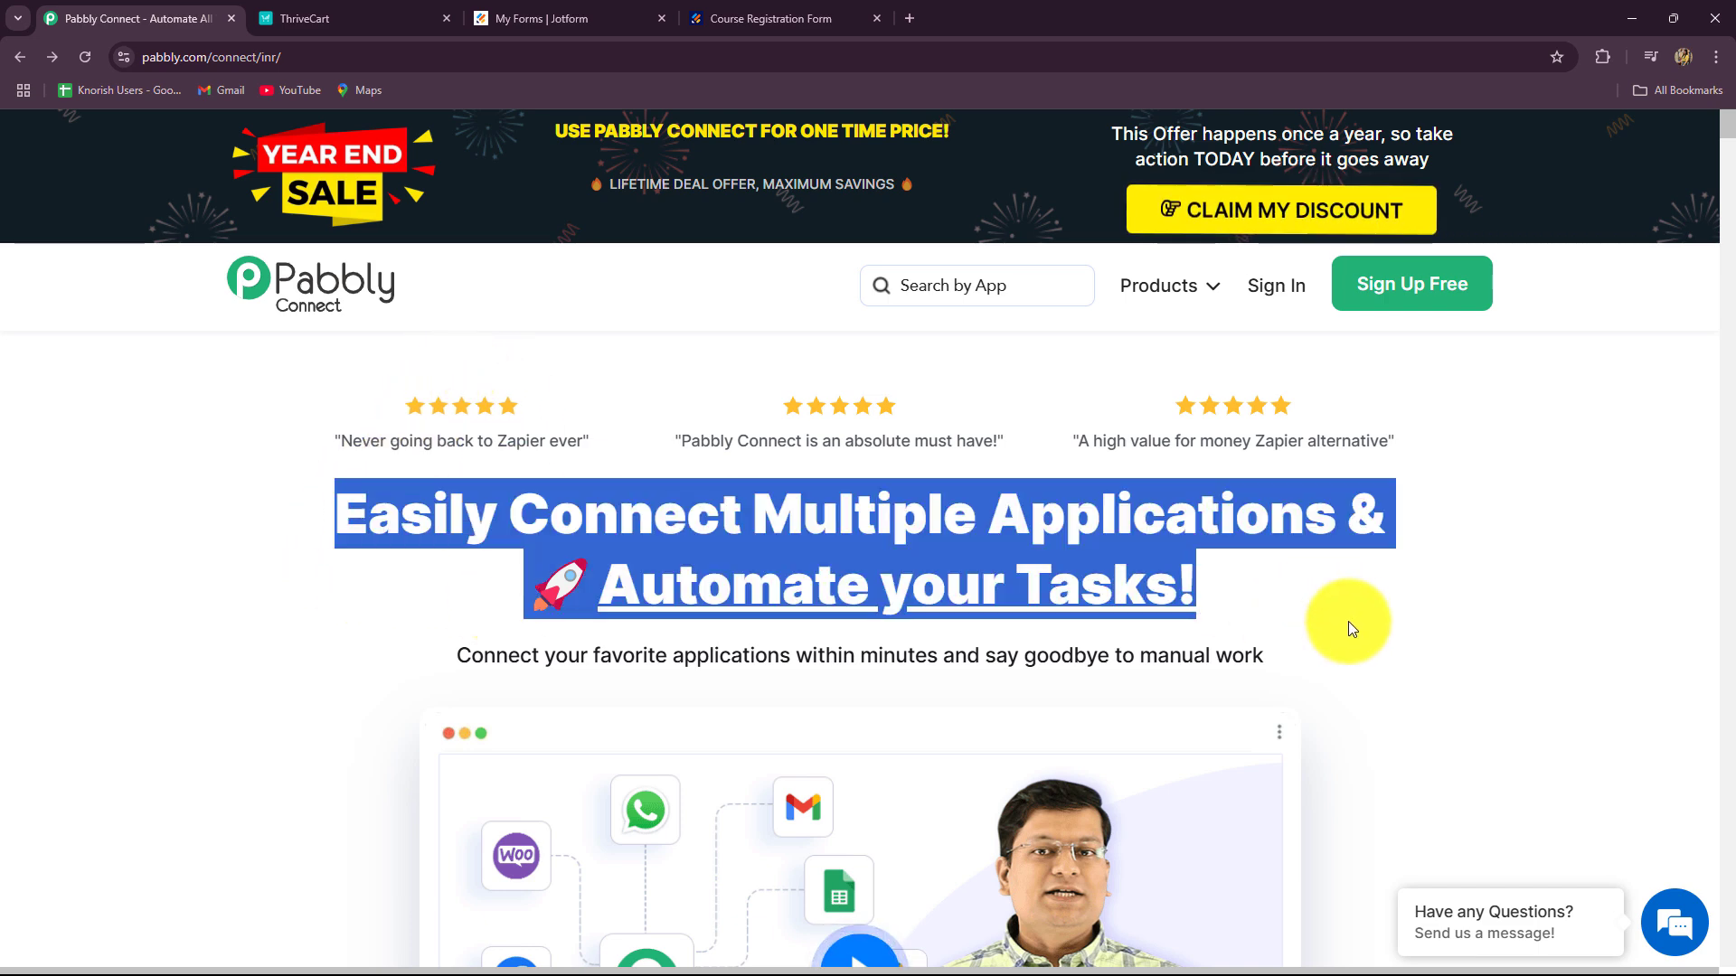
left_click(369, 474)
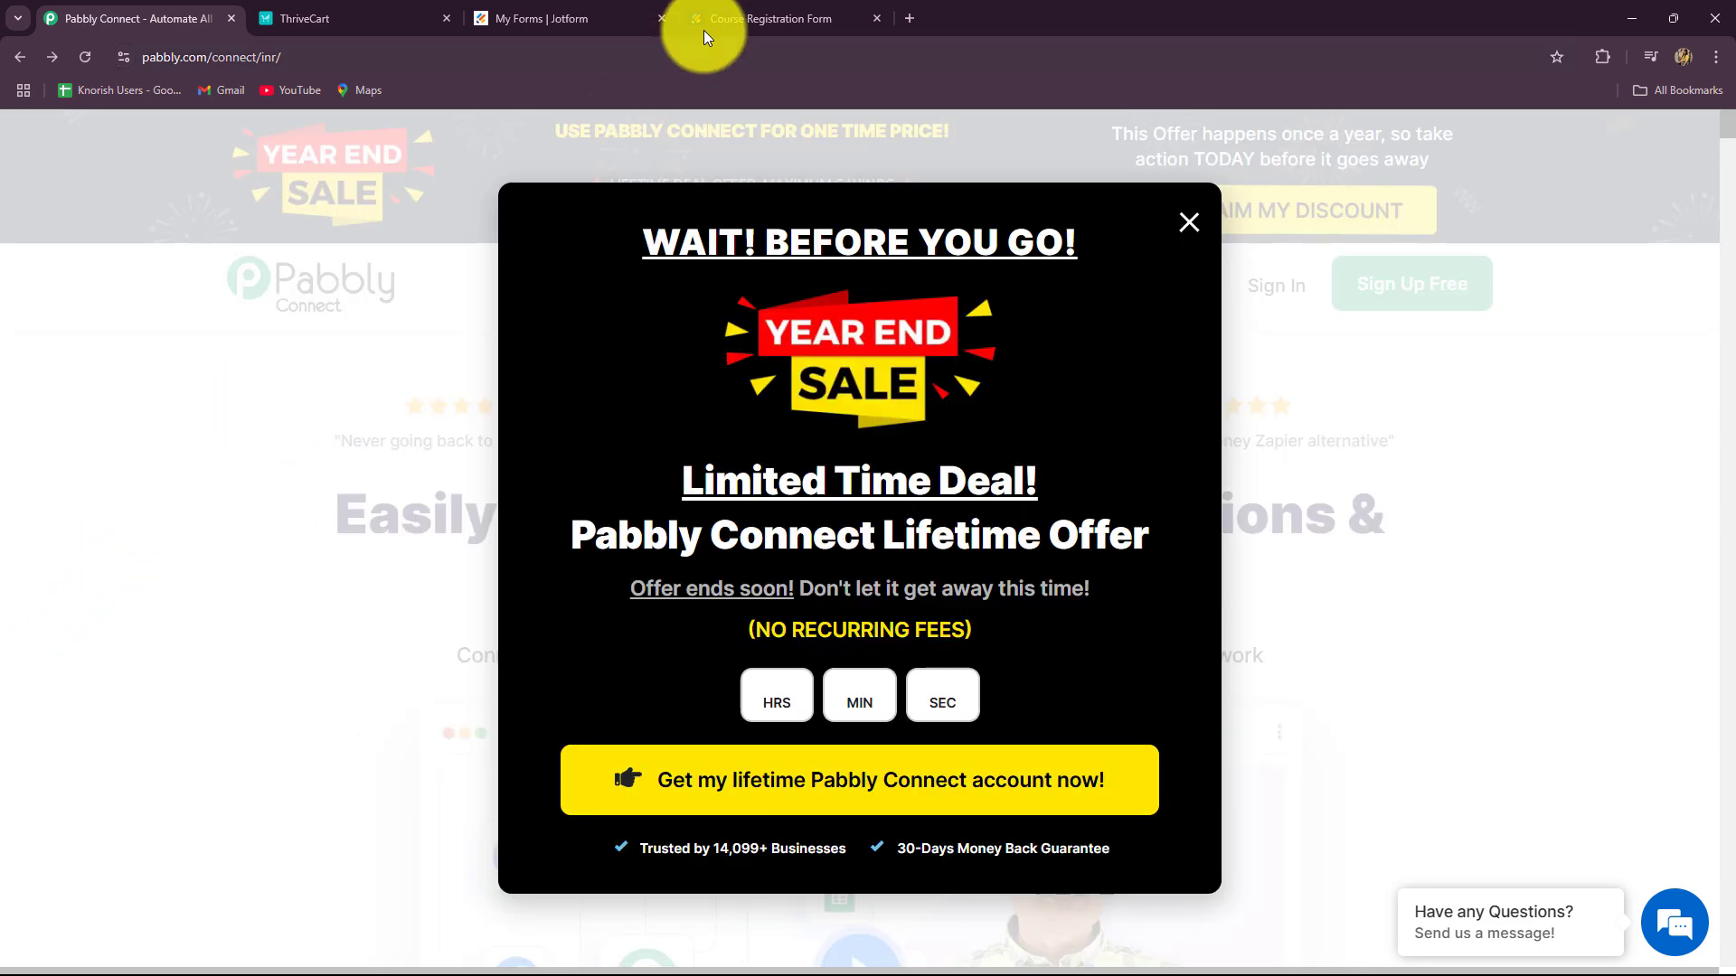
left_click(719, 13)
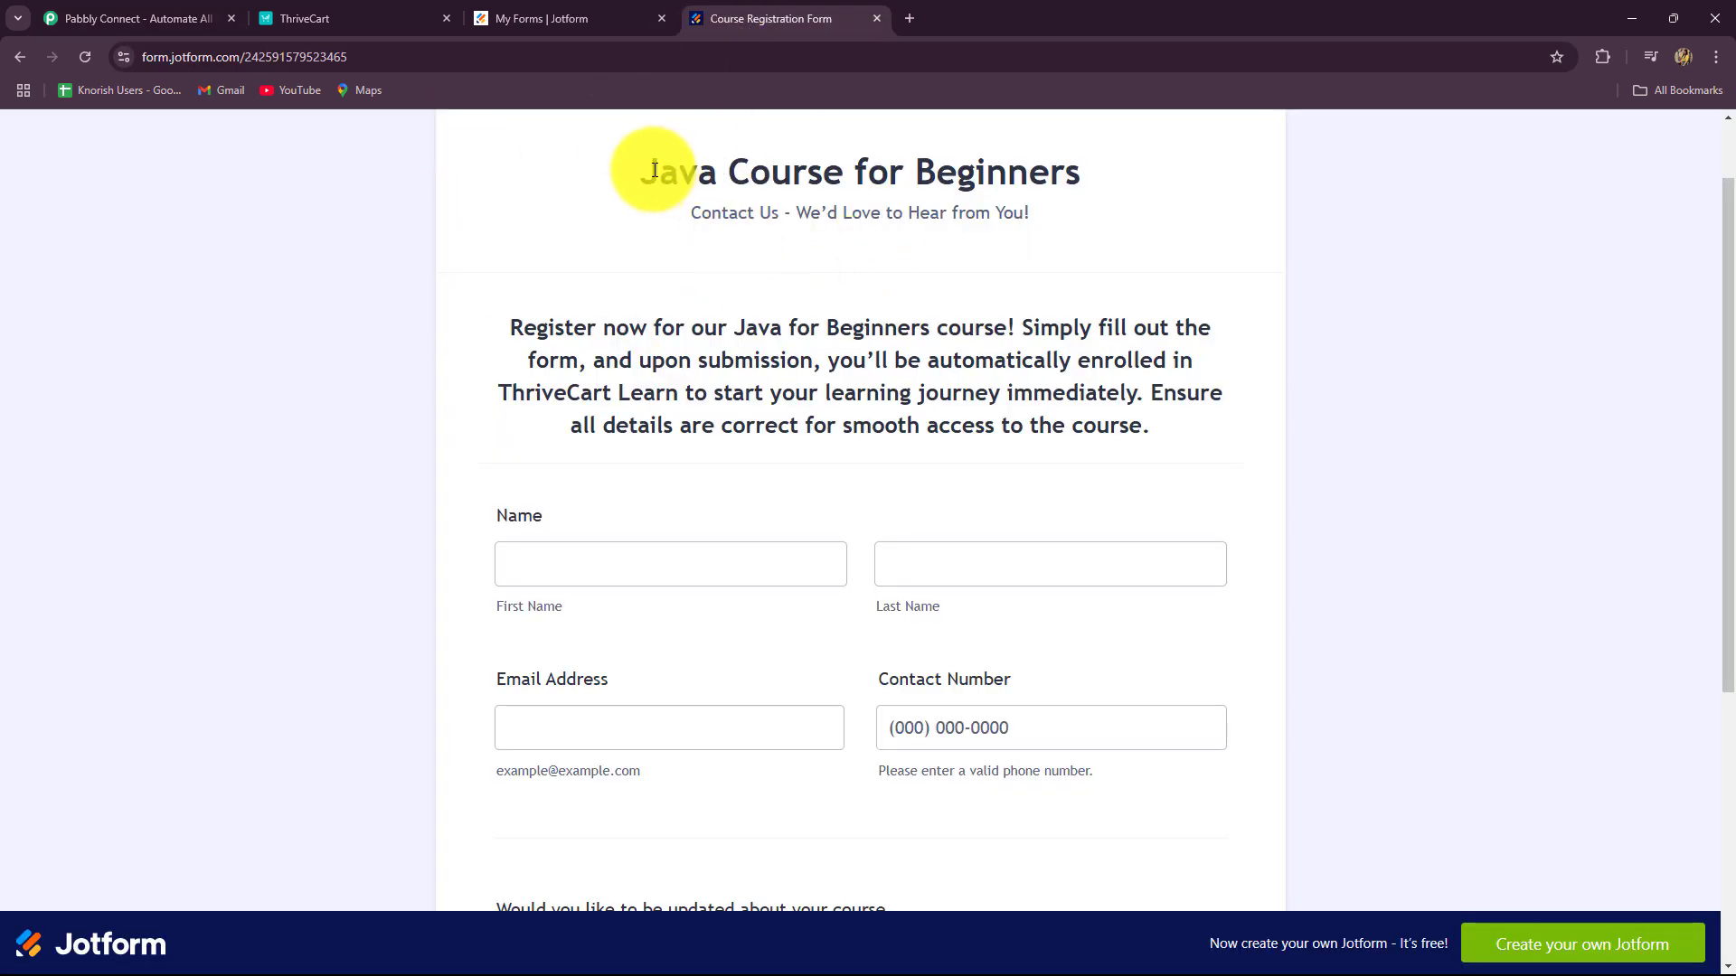
left_click_drag(658, 172, 1029, 172)
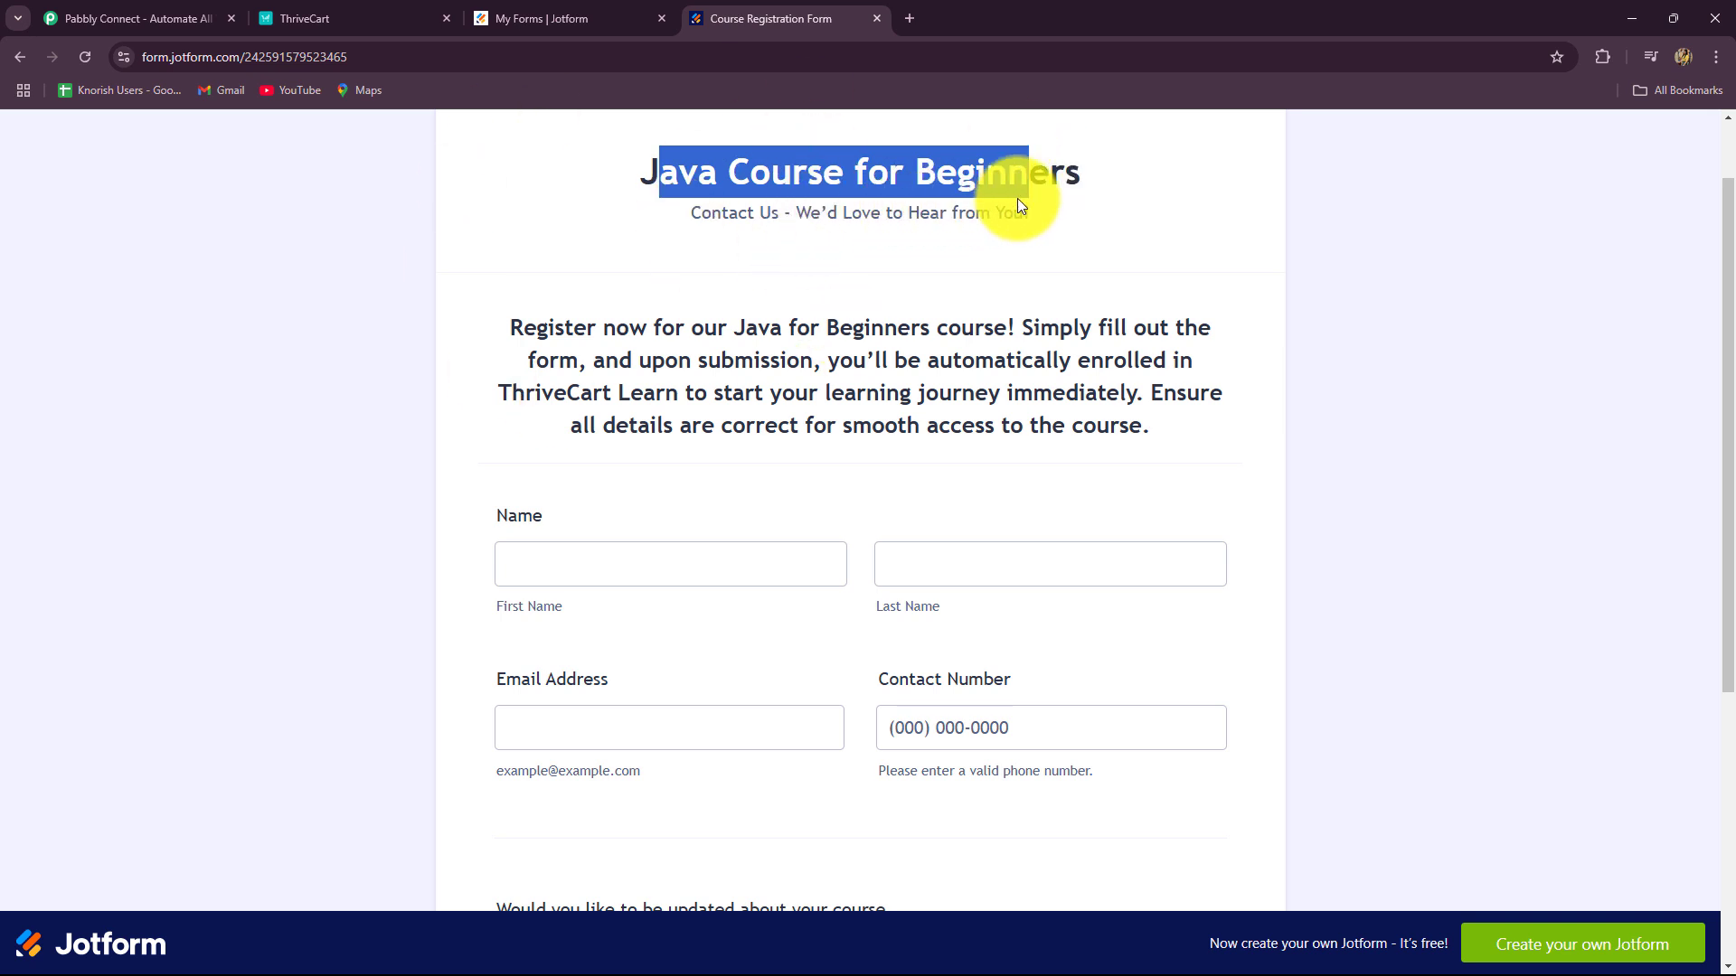
scroll(584, 476, "down", 3)
scroll(568, 411, "up", 3)
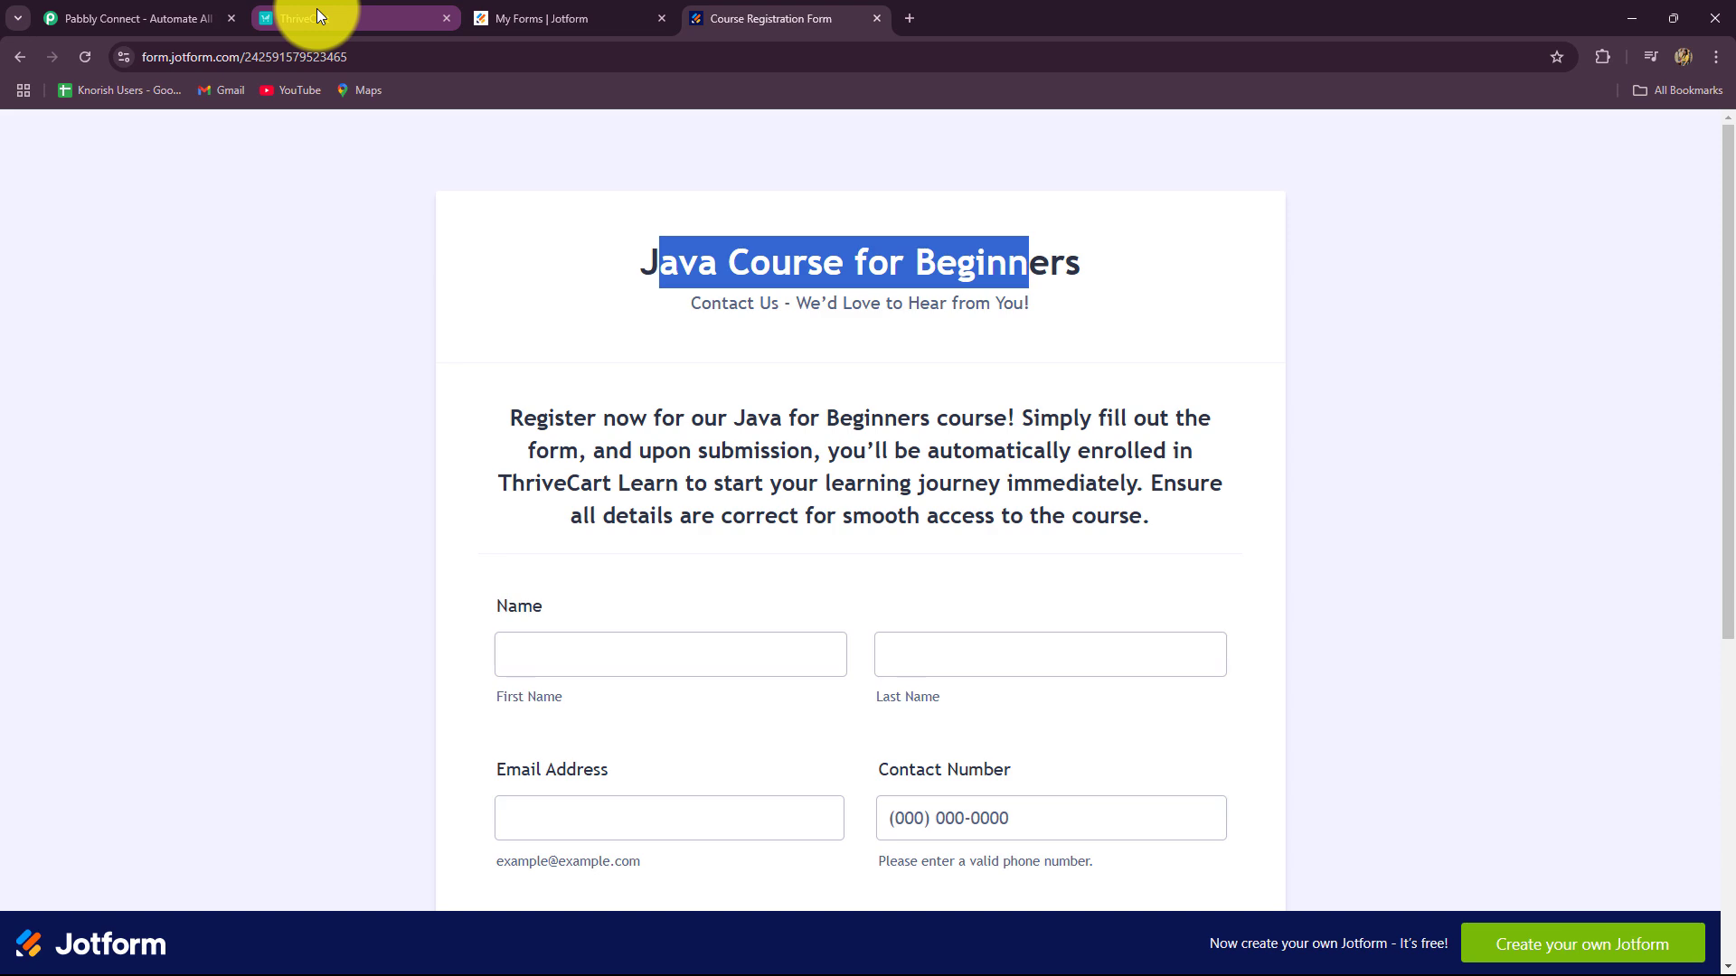
left_click(316, 10)
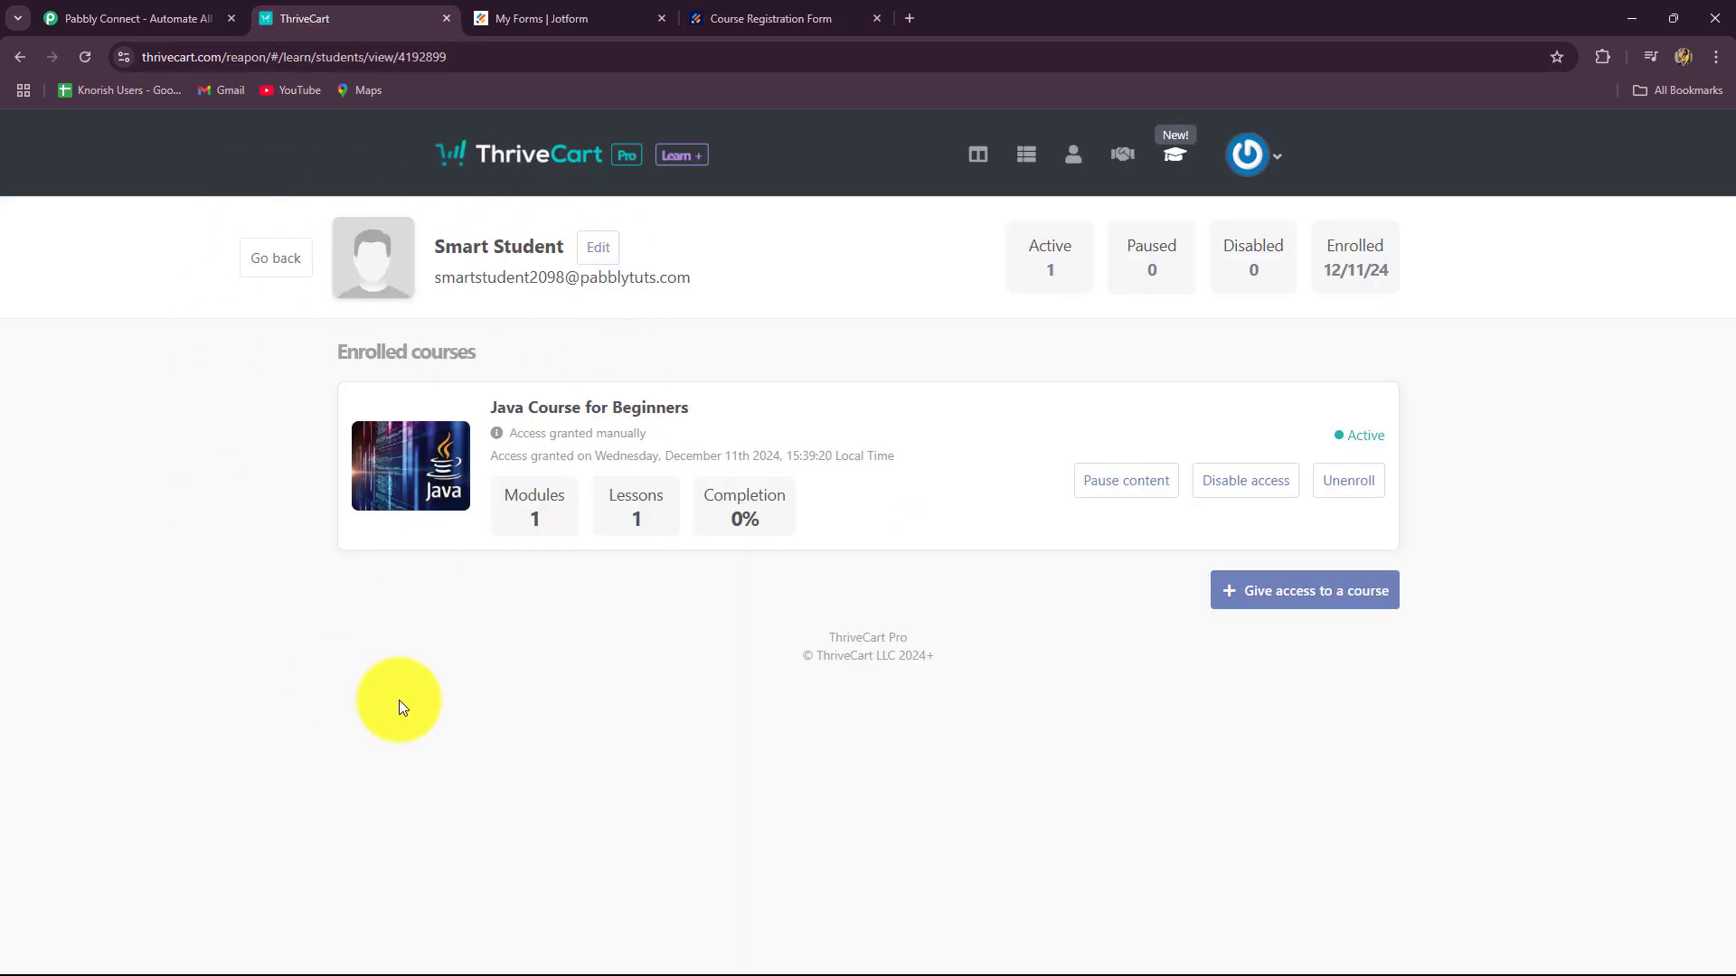
Step: Enter the test student's first and last name on the Course Registration Form
left_click(795, 14)
left_click(644, 423)
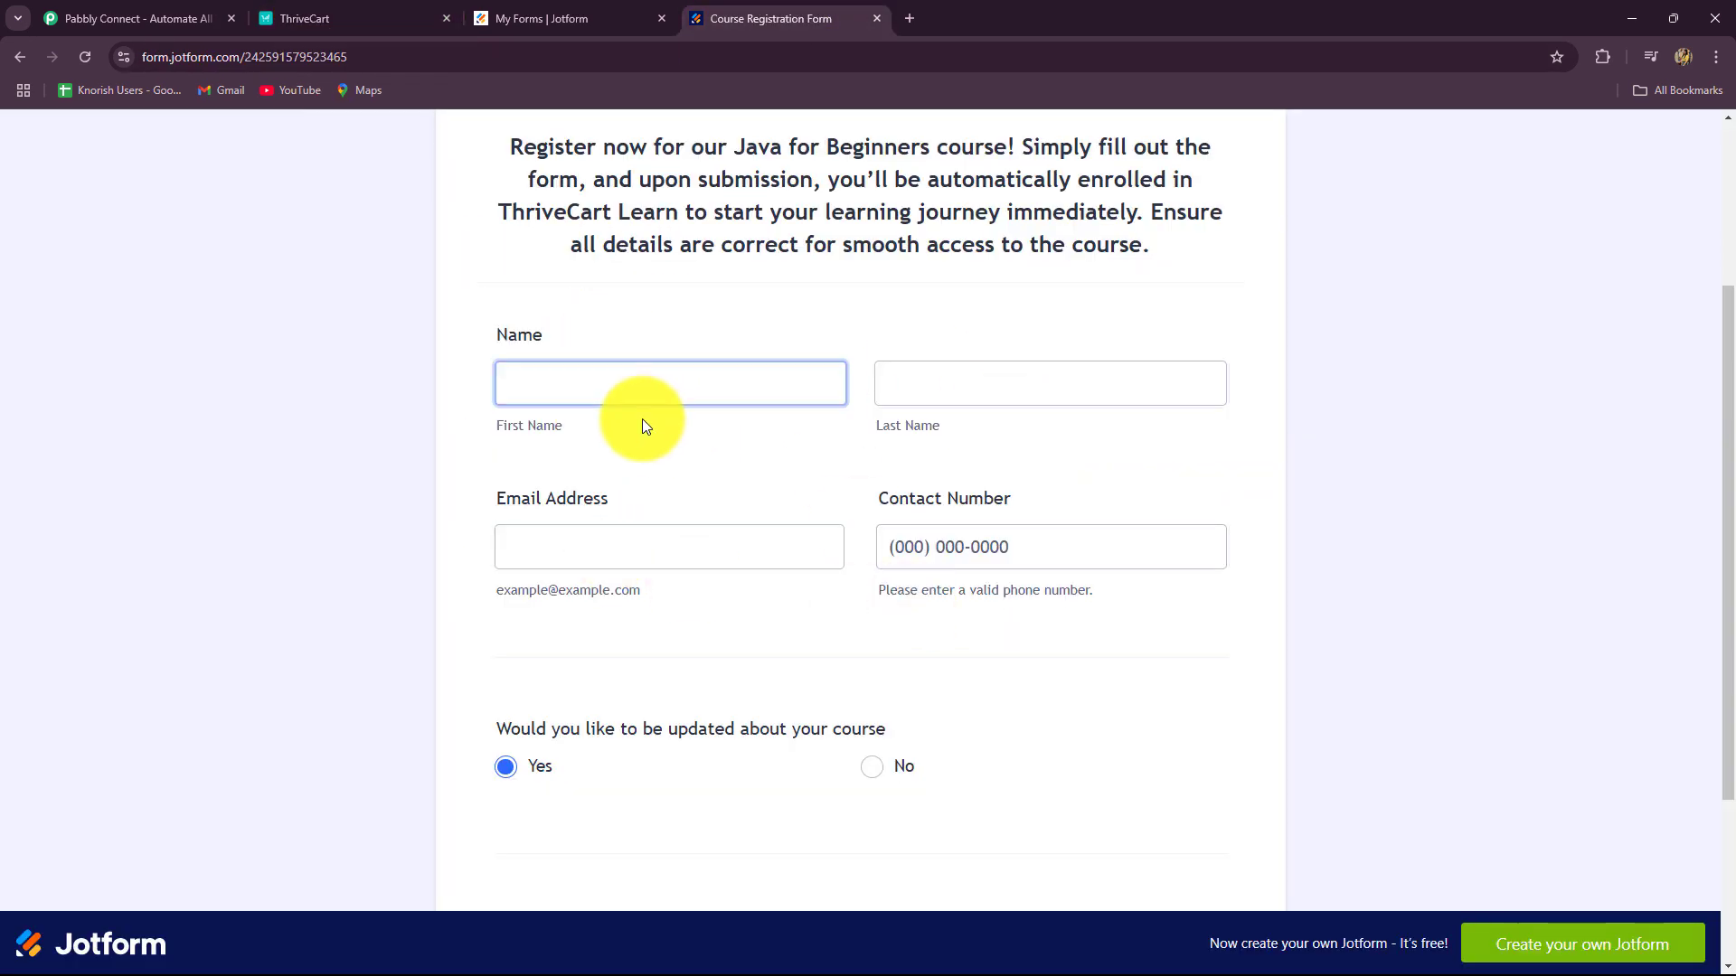
left_click(601, 385)
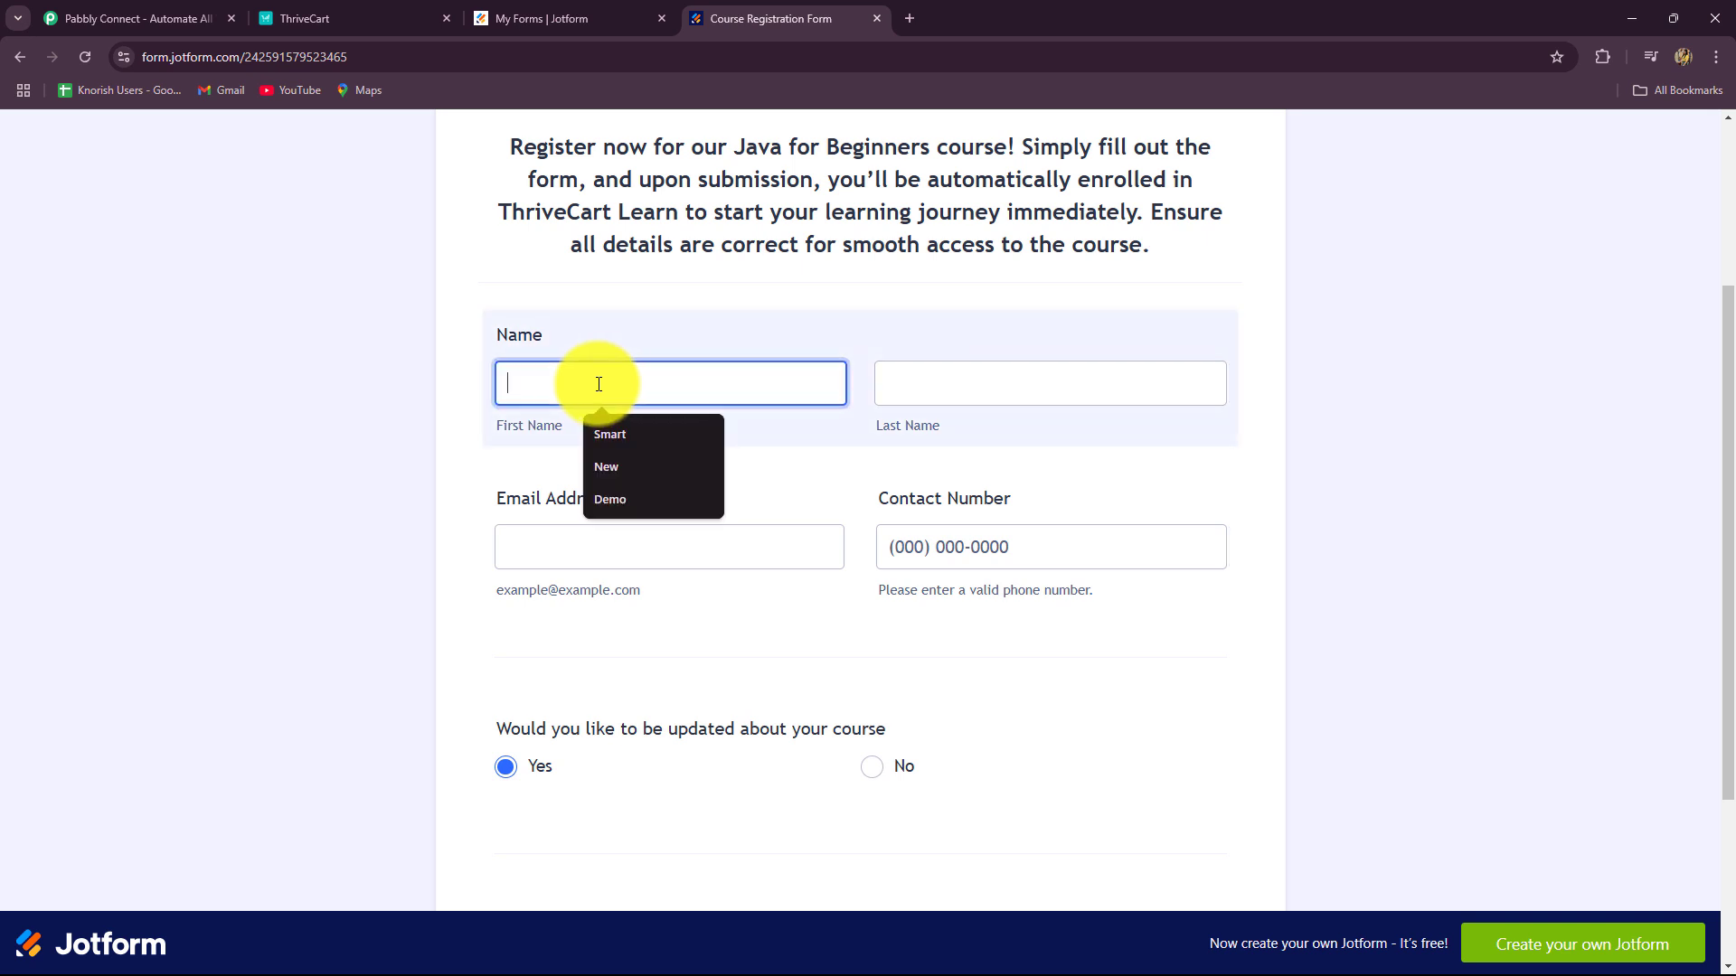
type("Good")
left_click(897, 382)
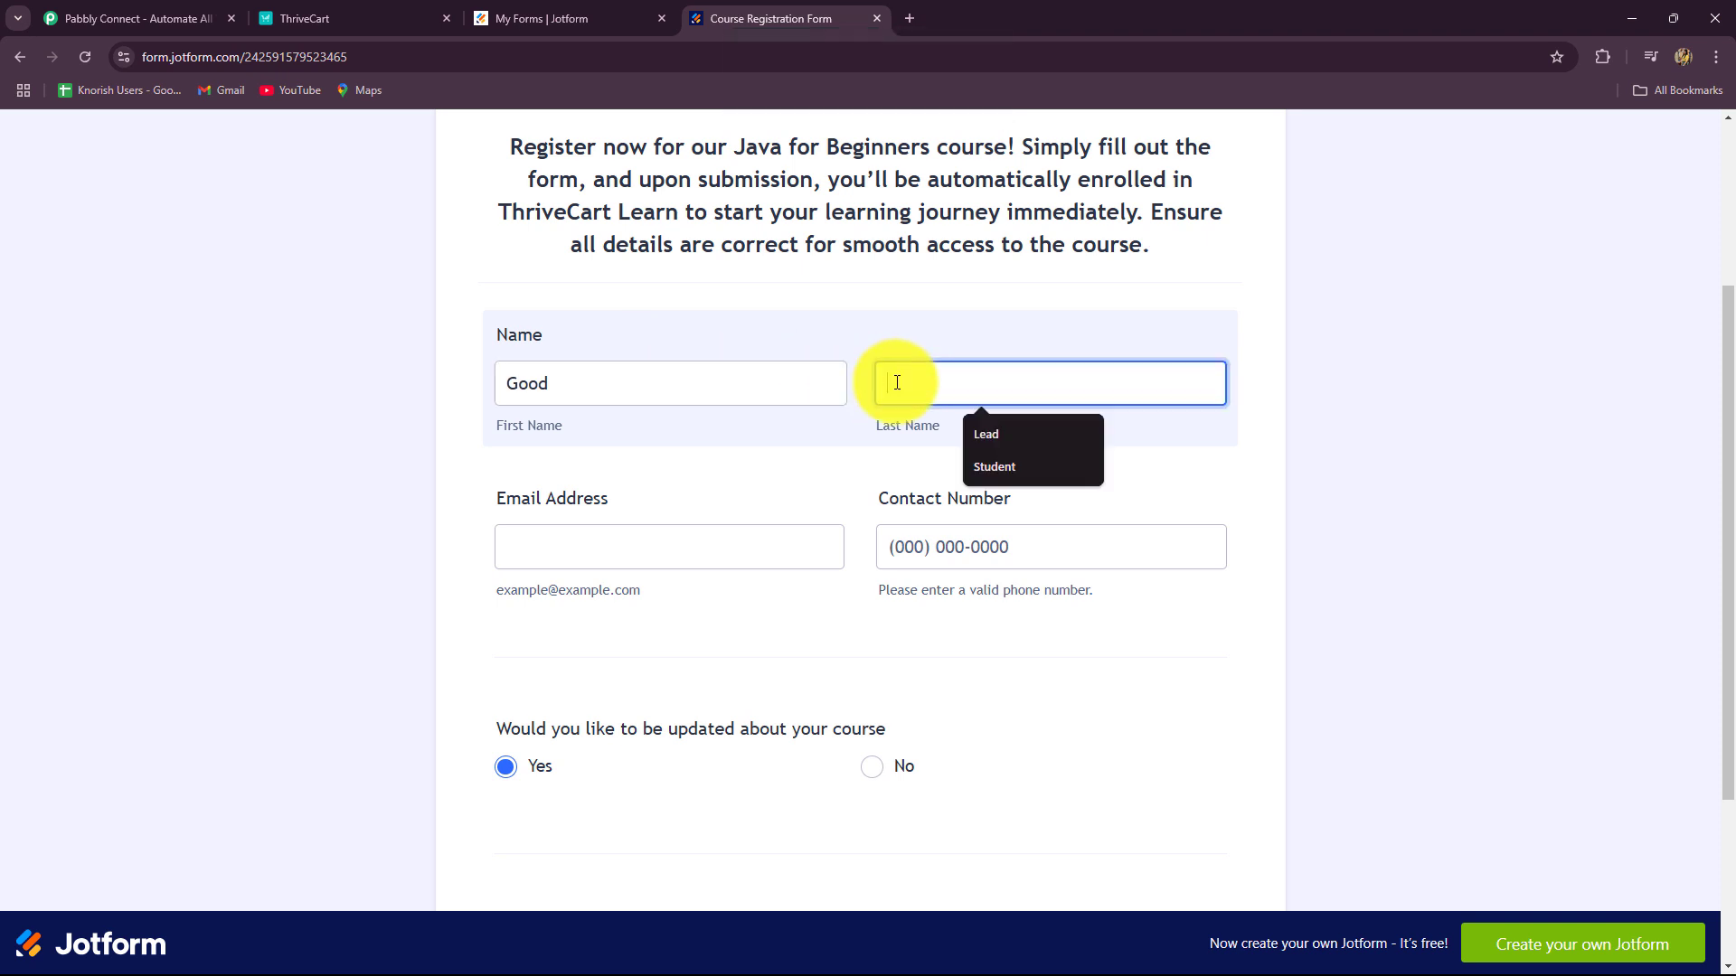
key("Caps_Lock")
type("Sky")
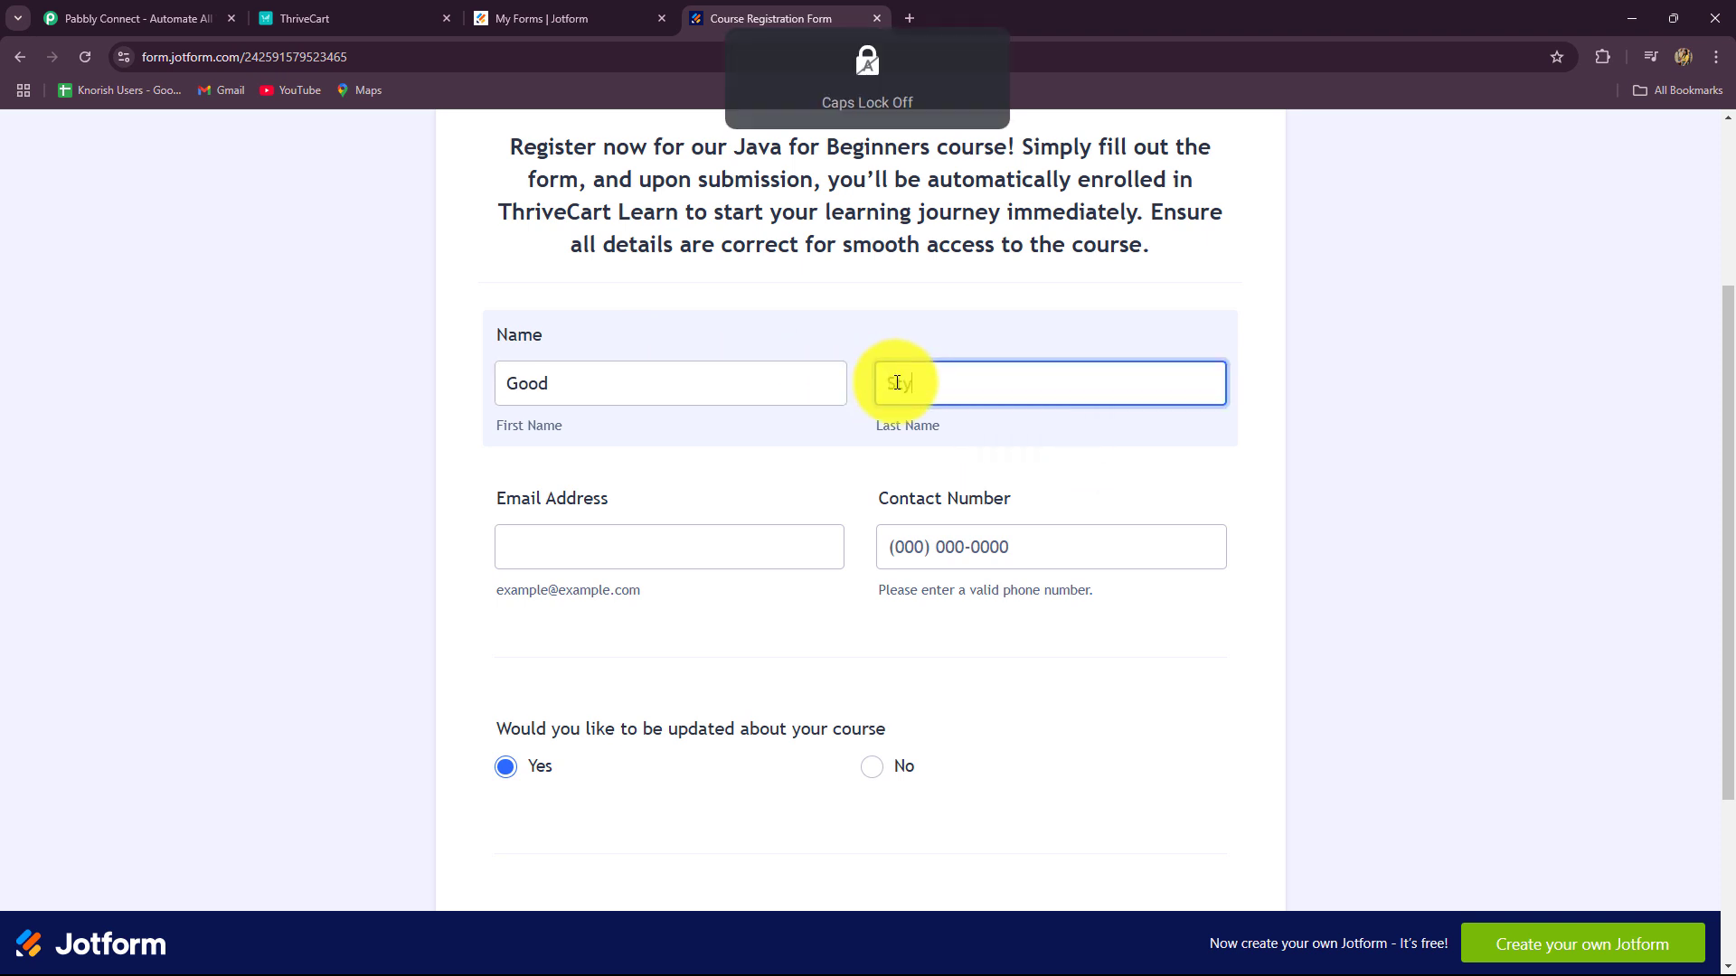
key("Caps_Lock")
left_click(995, 435)
Step: Fill in the test e-mail address and contact number, then submit the registration
left_click(683, 557)
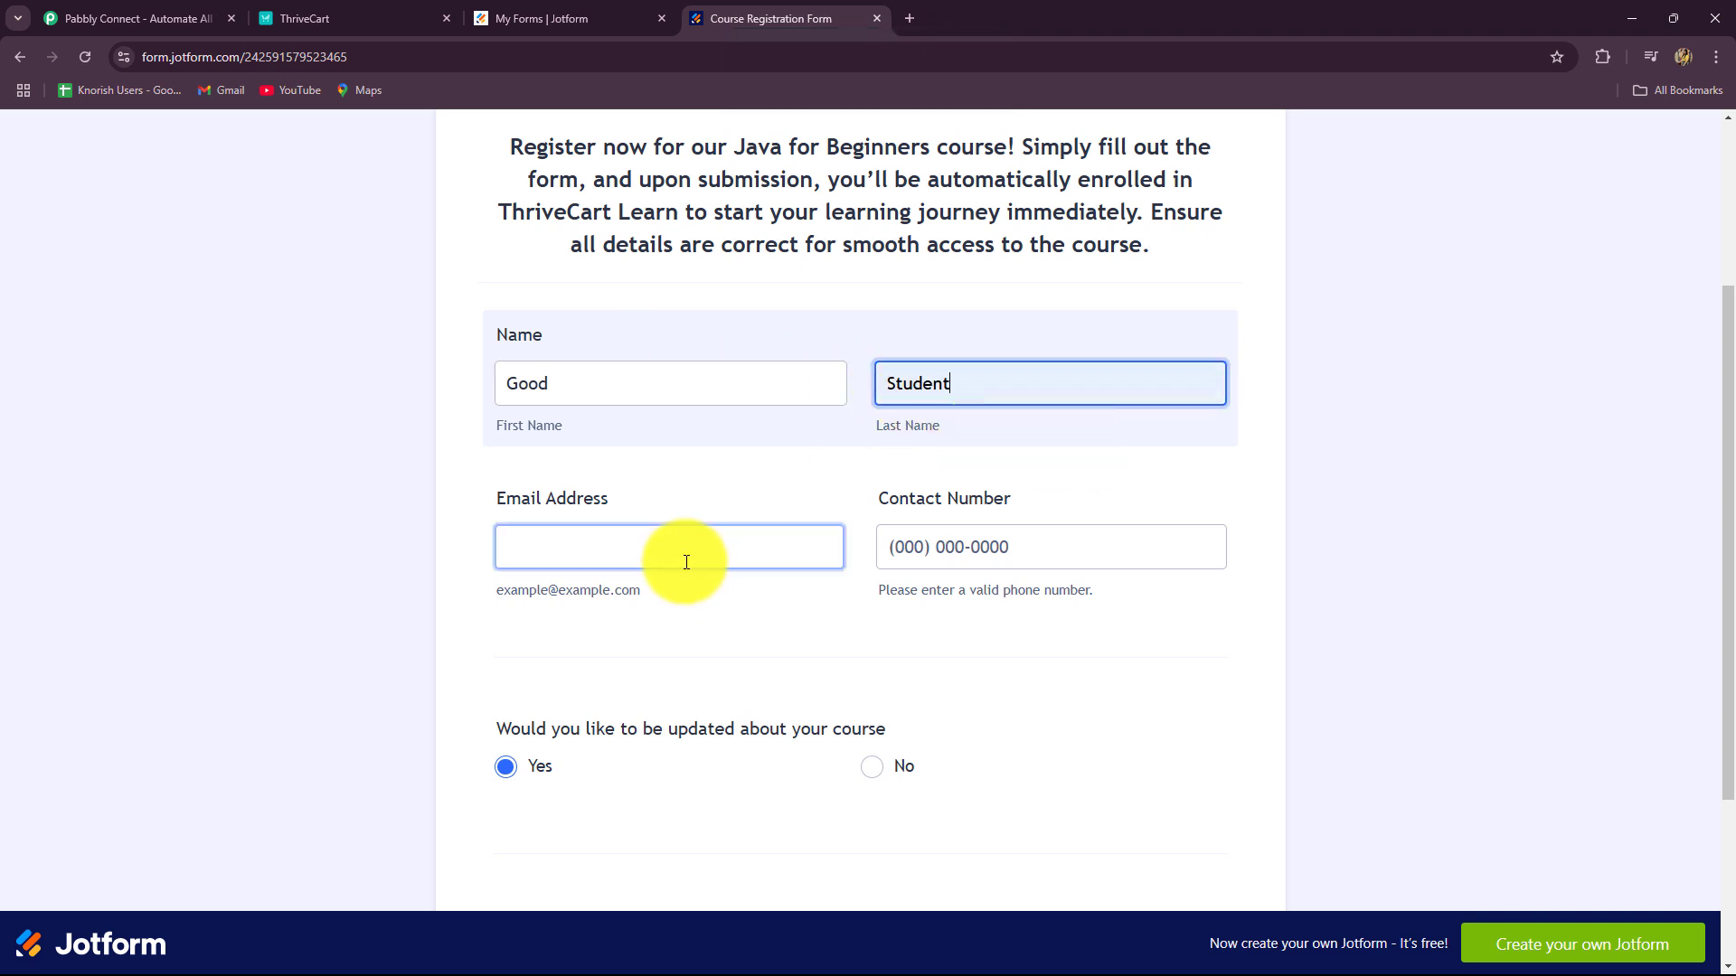
left_click(680, 558)
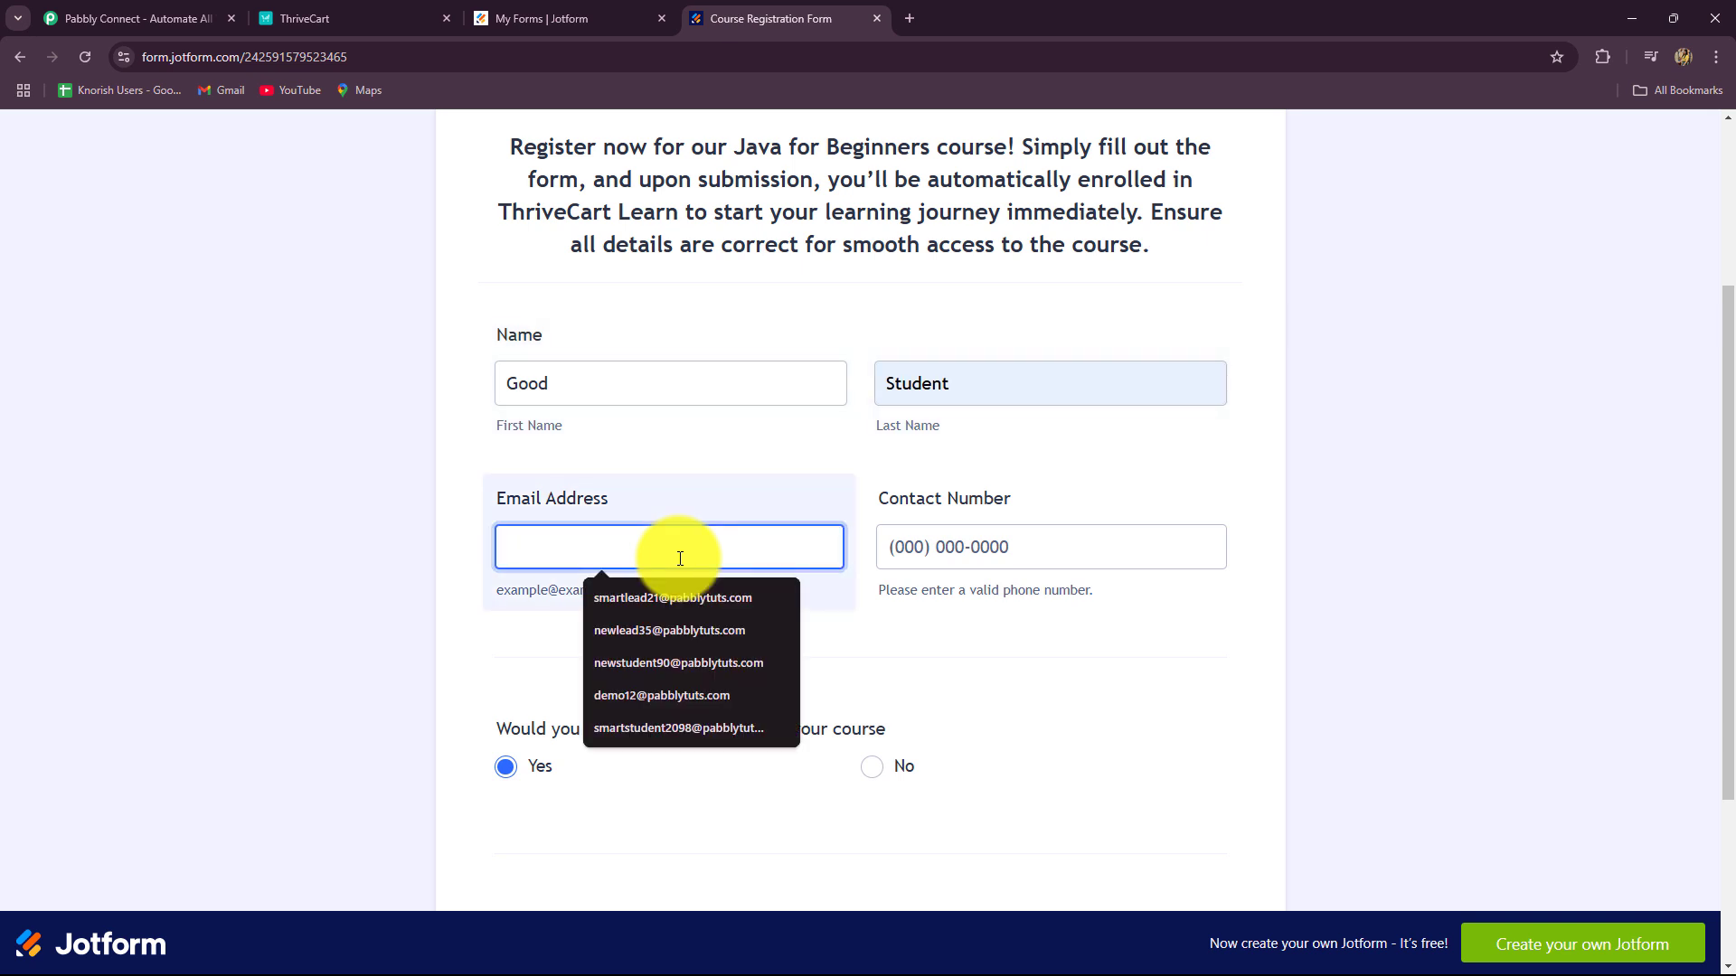
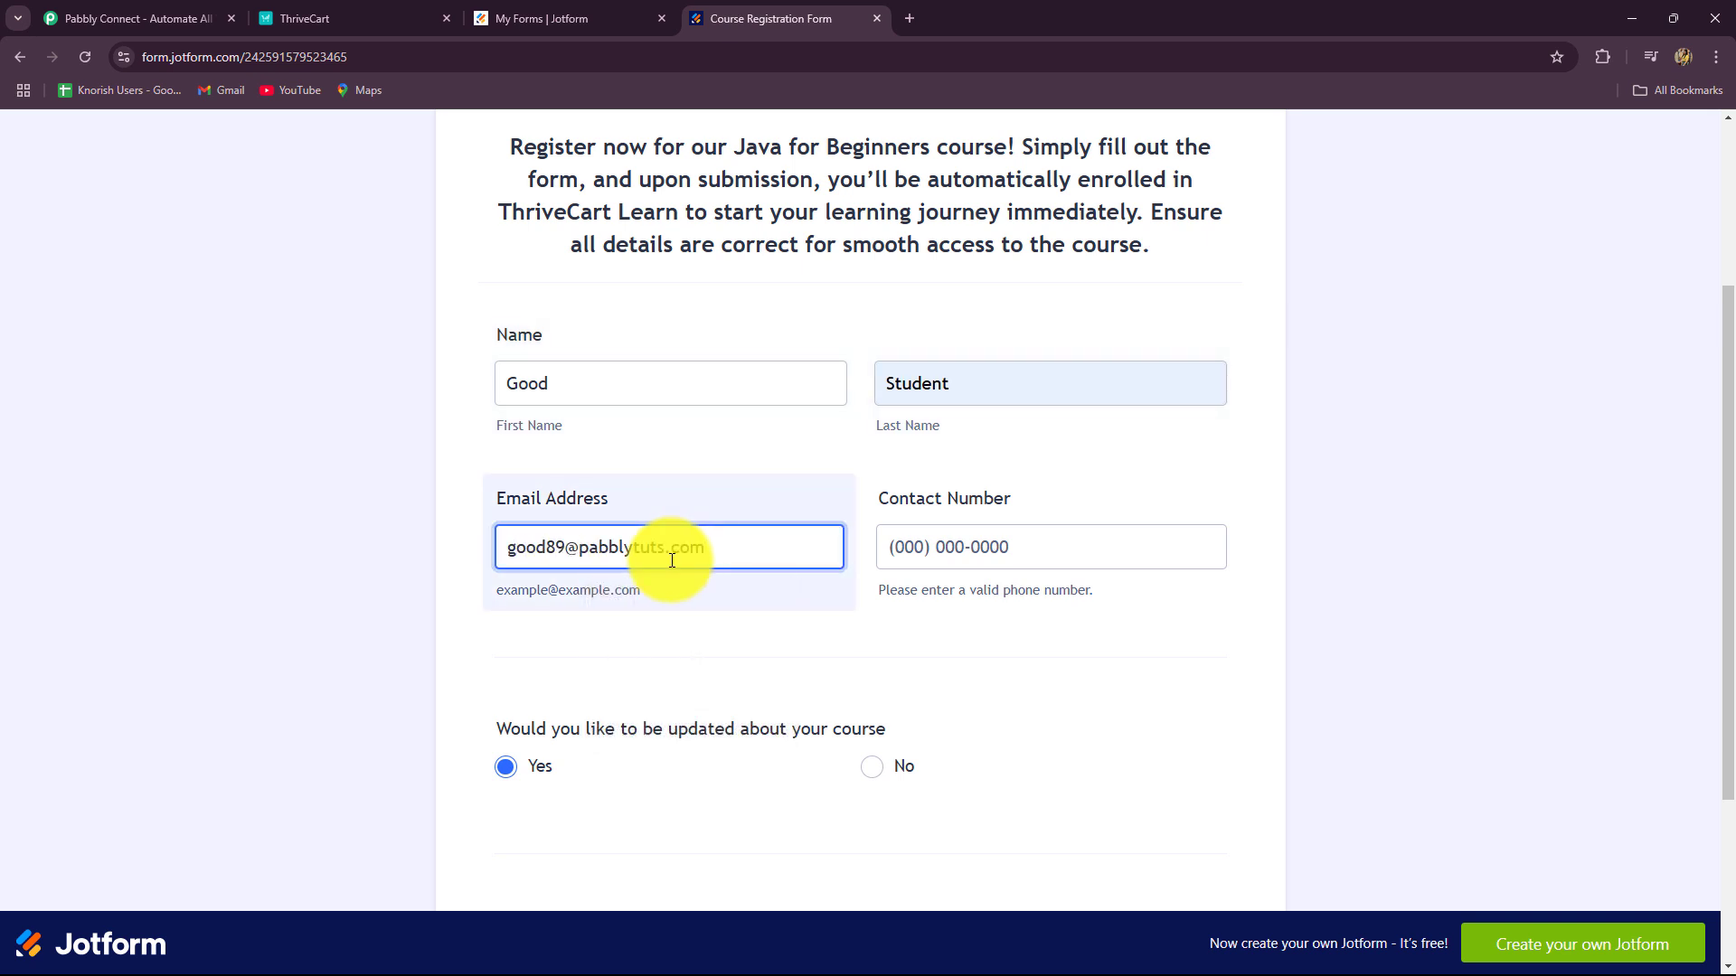
left_click(924, 567)
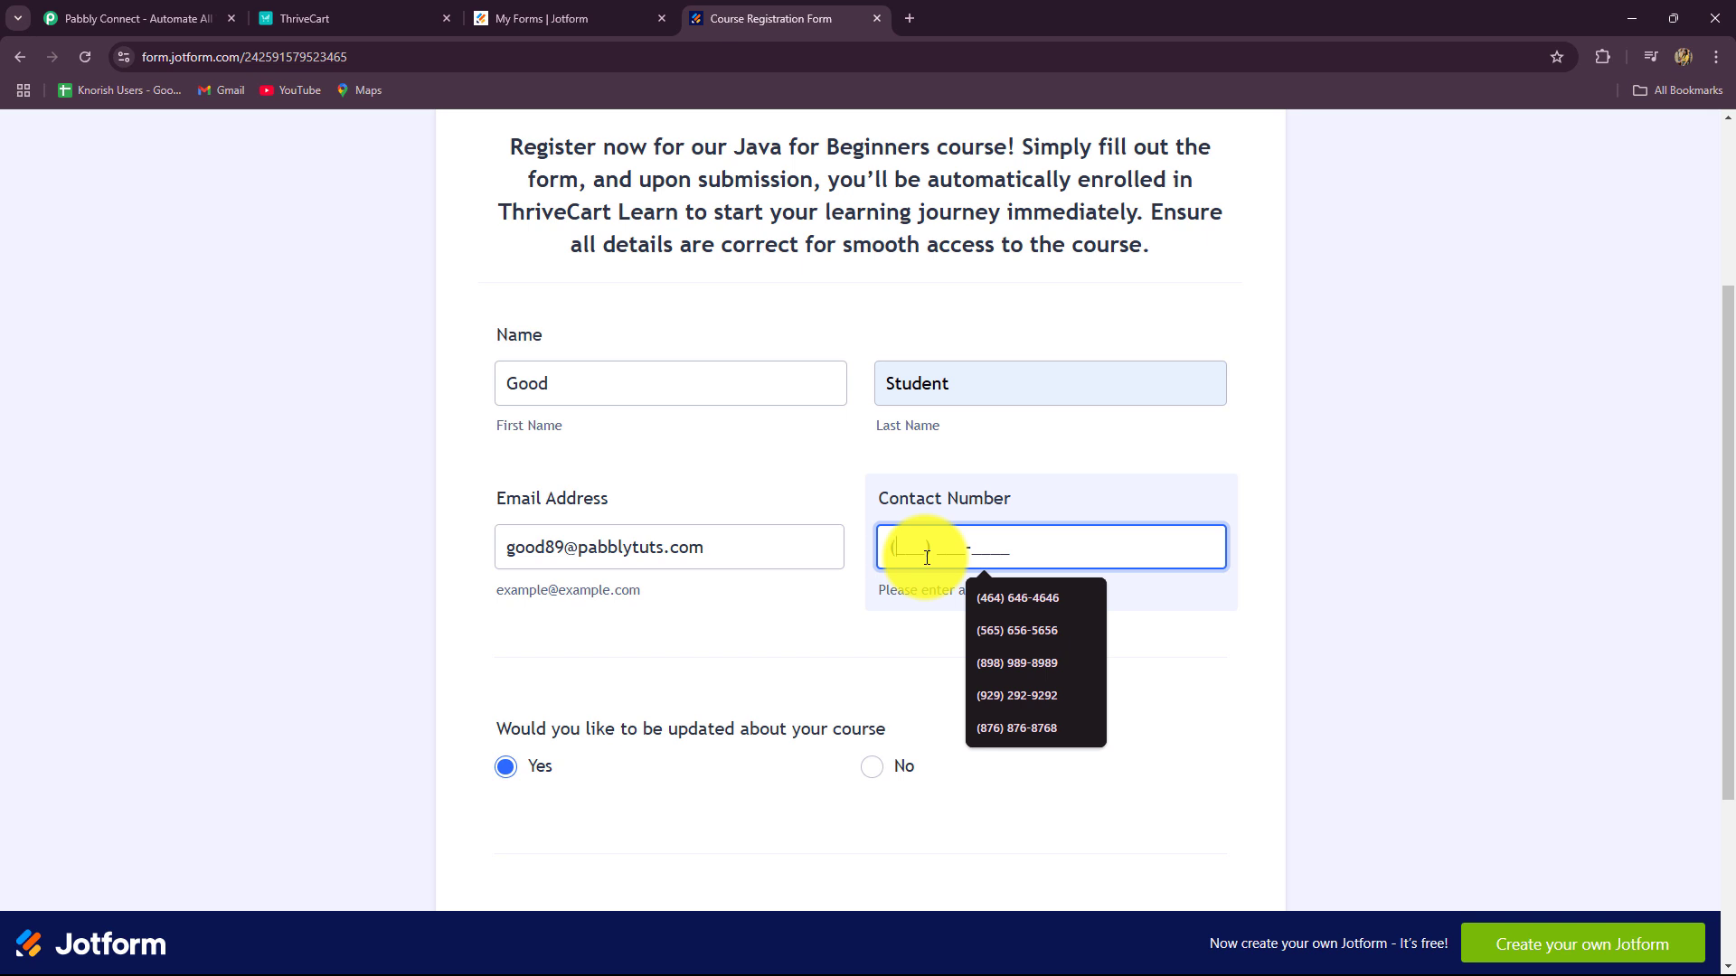
type("7474747474")
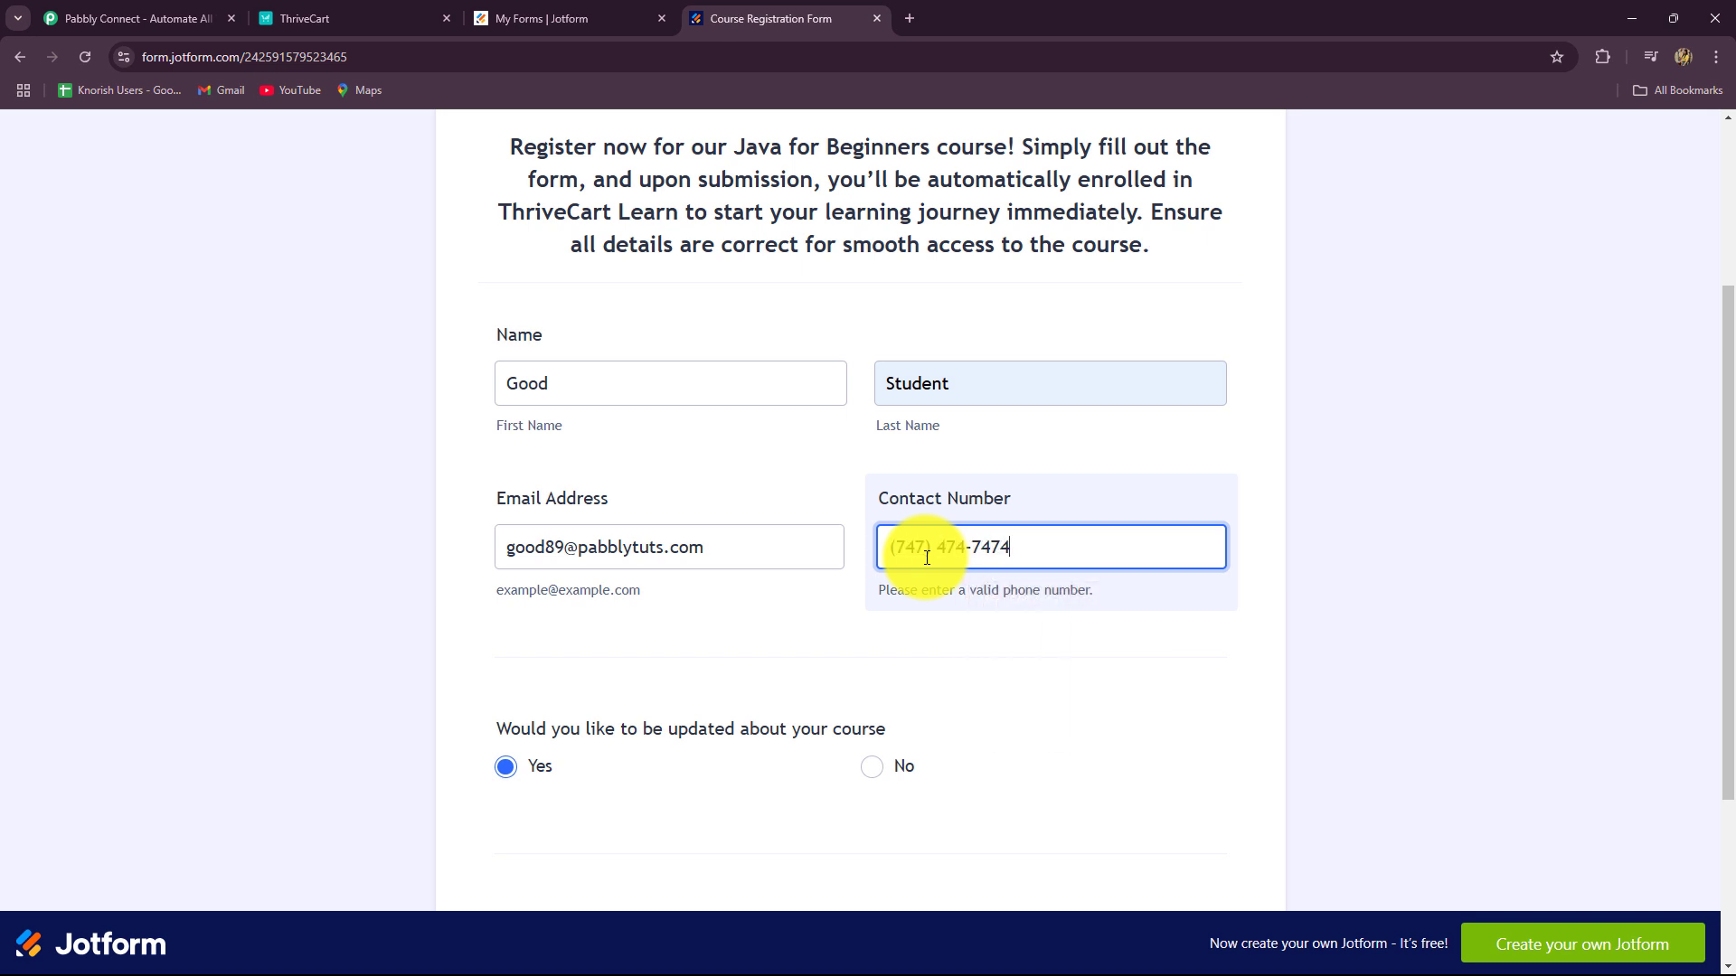
scroll(907, 622, "down", 1)
scroll(906, 622, "down", 3)
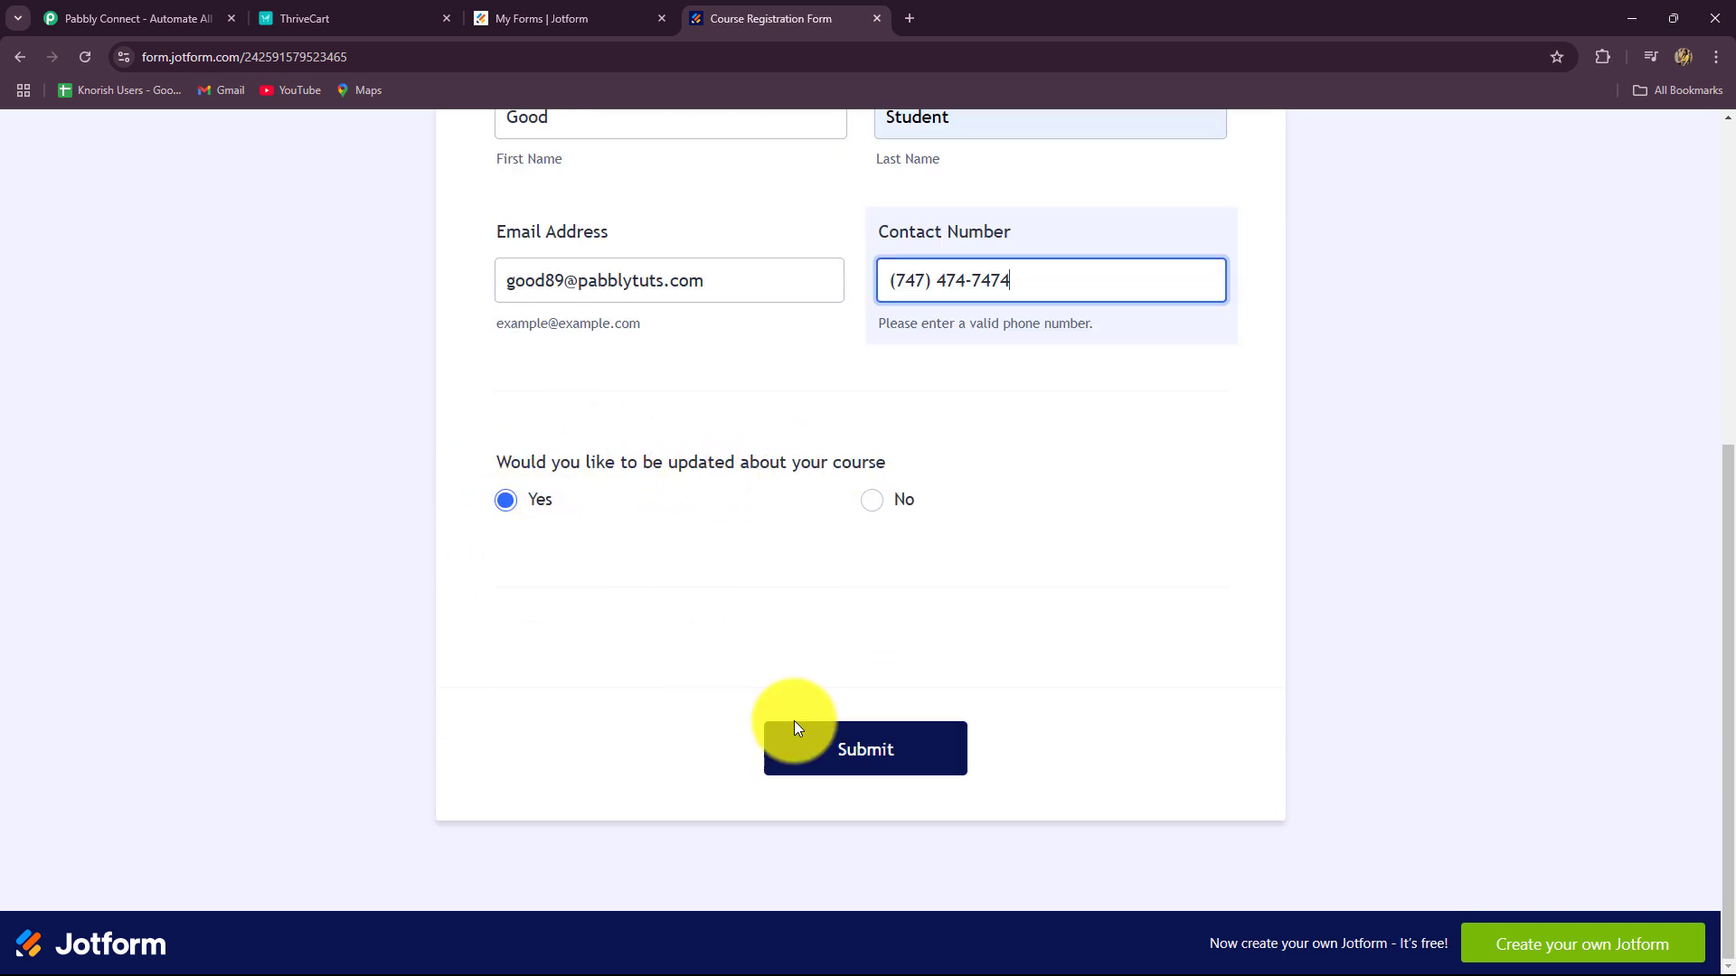
left_click(832, 756)
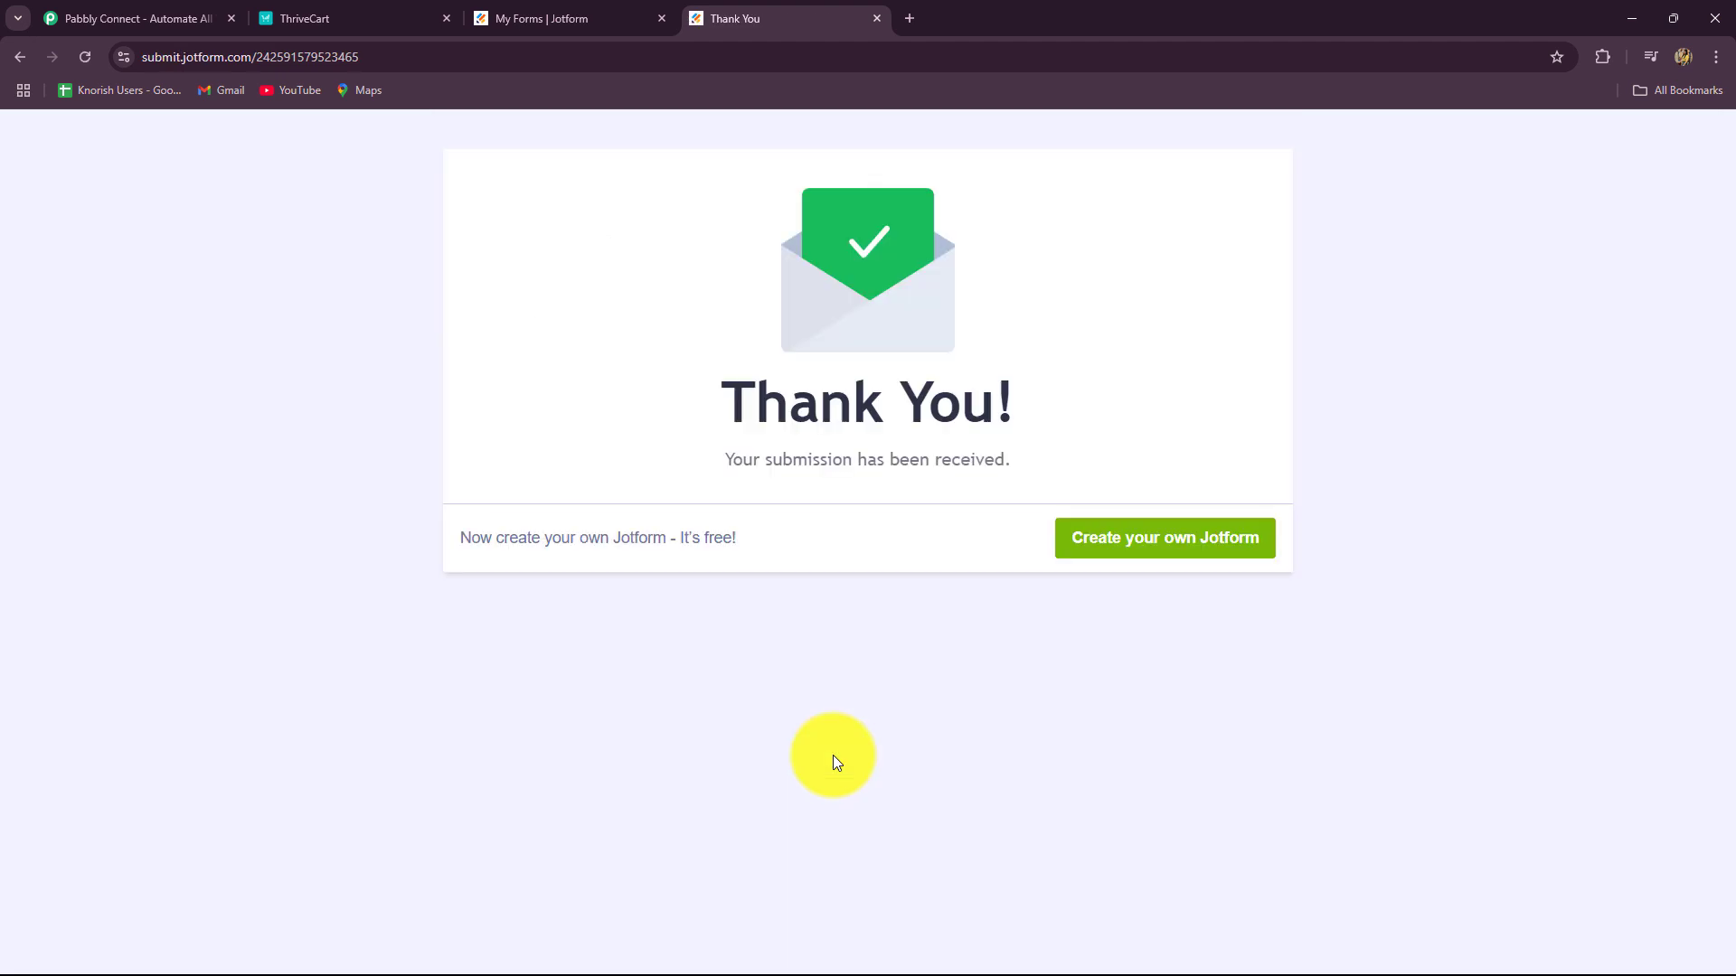
Step: Open the newest Learn student's profile to confirm the active Java Course for Beginners enrolment
left_click(344, 11)
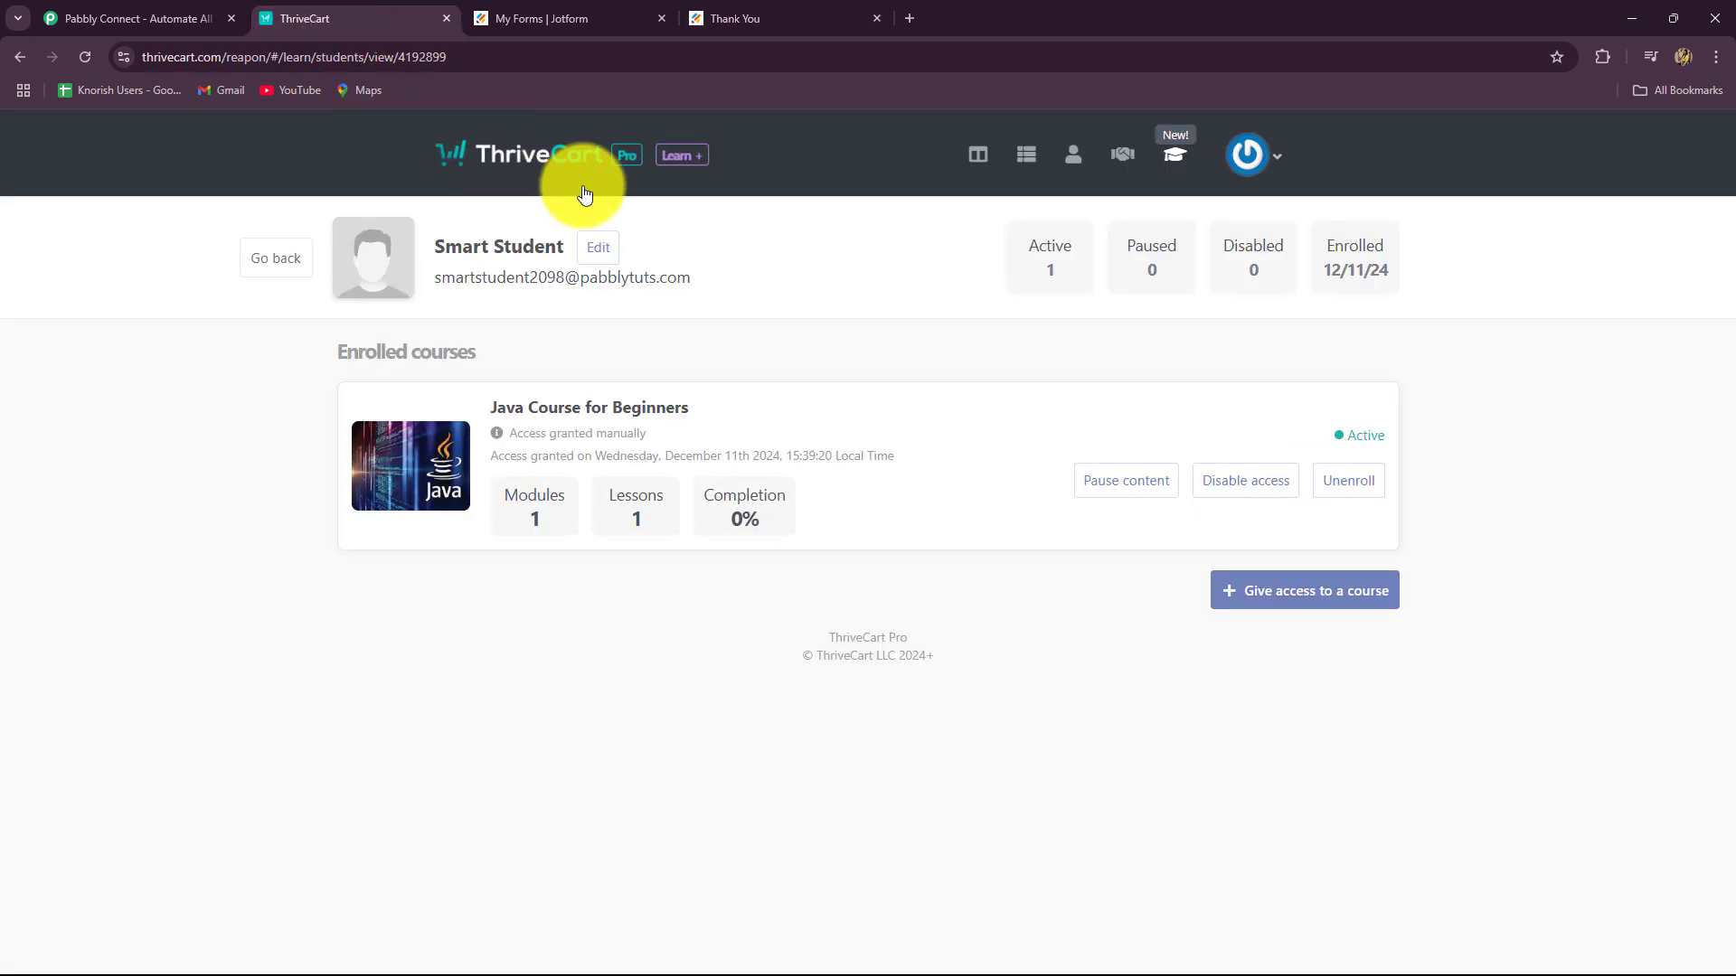
left_click(547, 168)
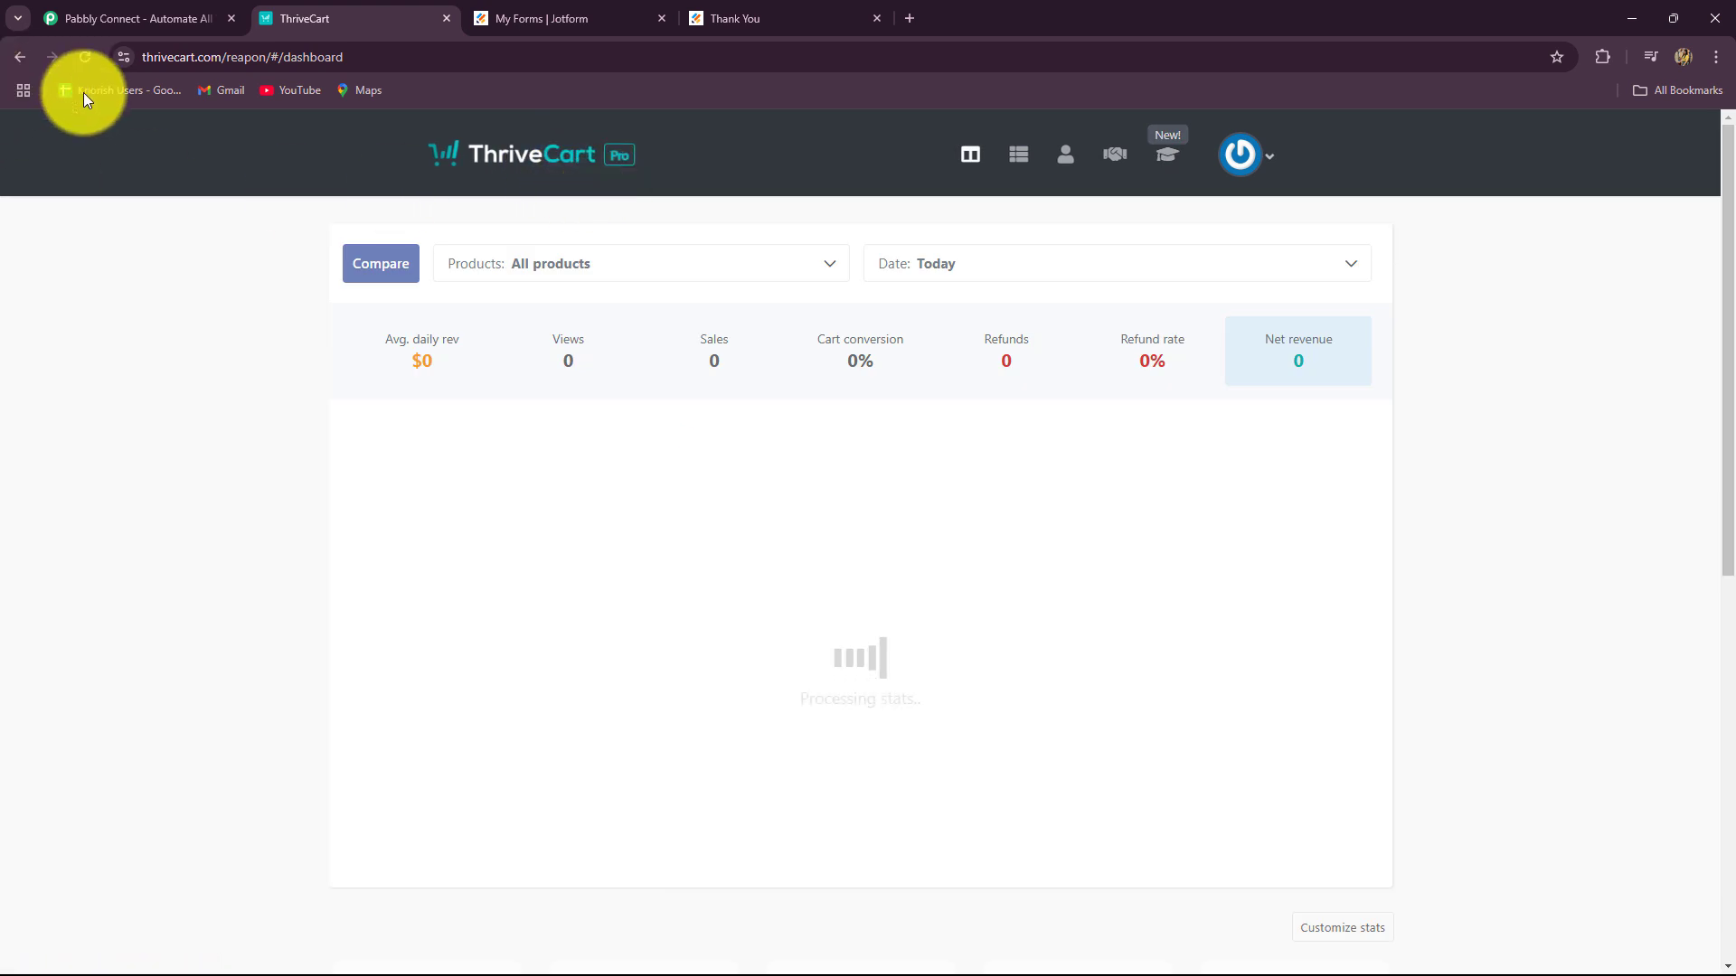
left_click(20, 56)
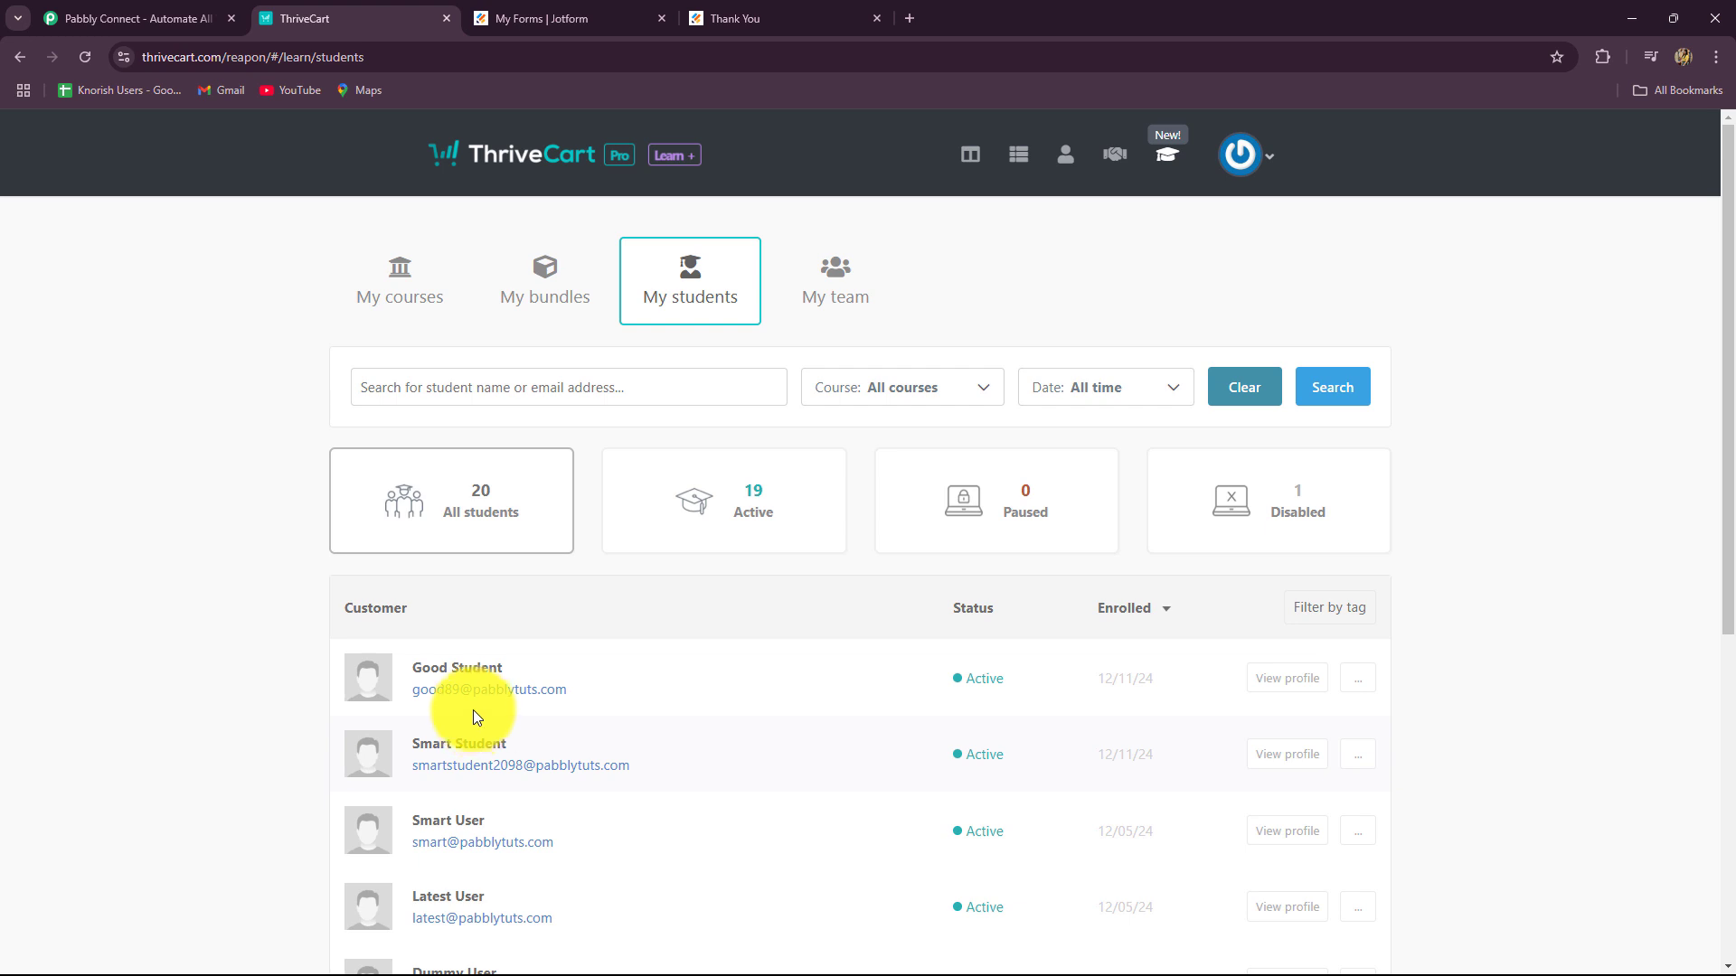
scroll(474, 709, "down", 3)
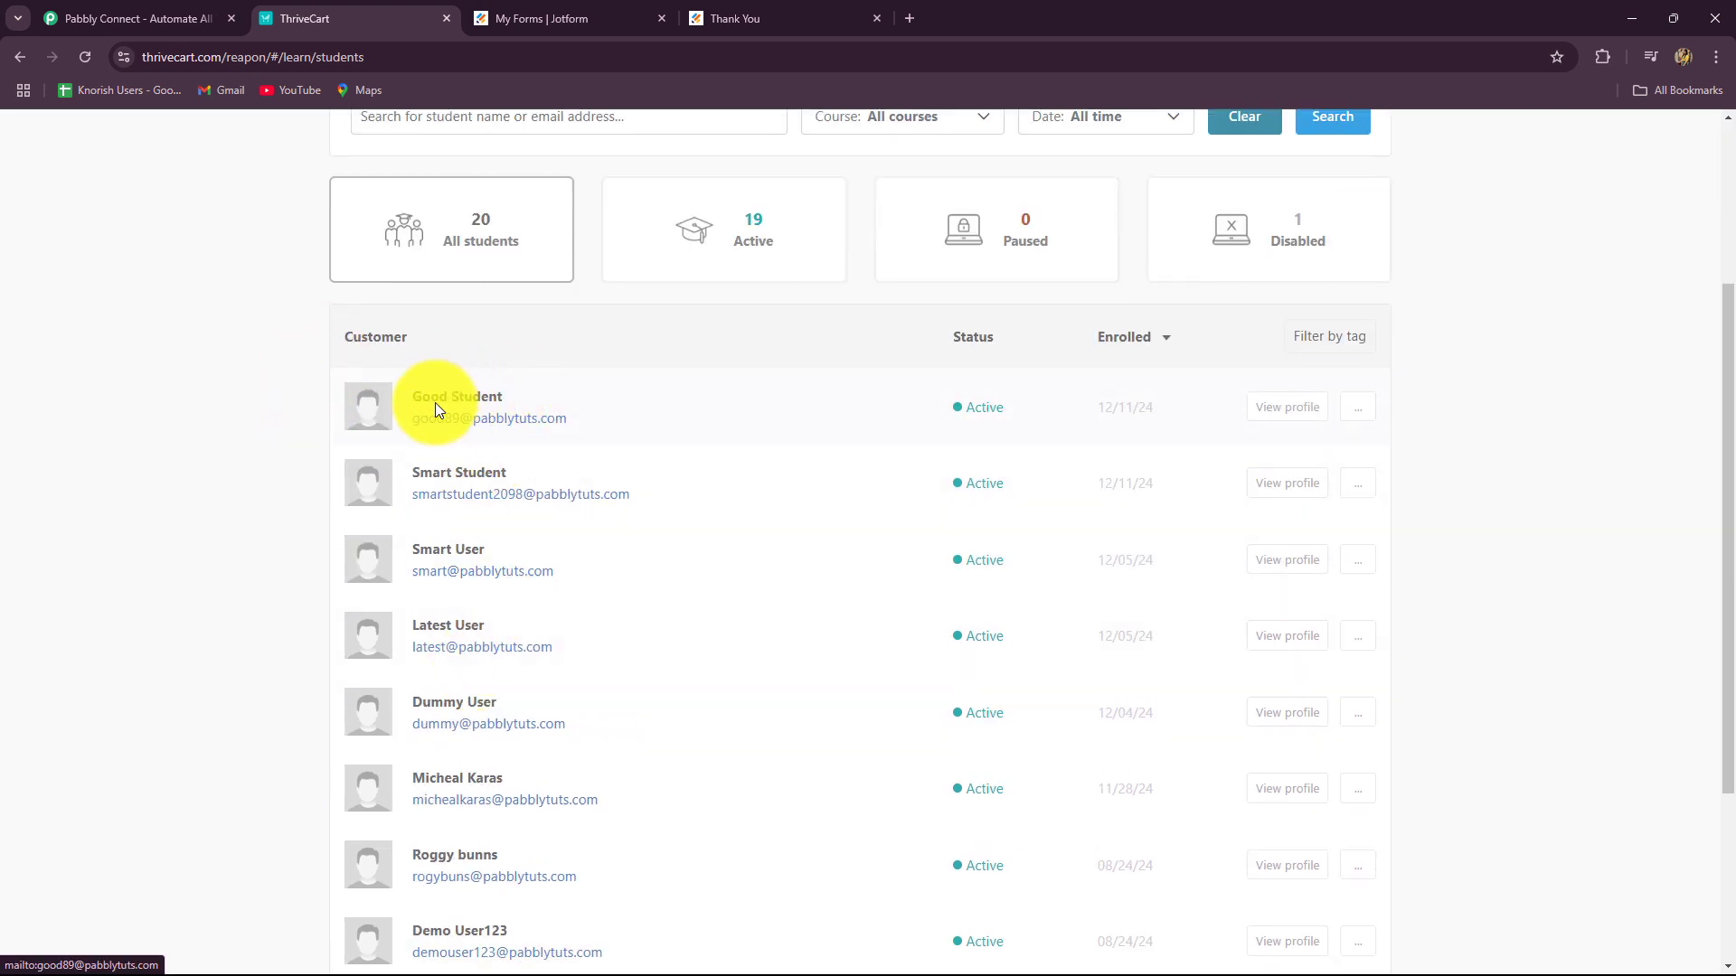
left_click(1299, 418)
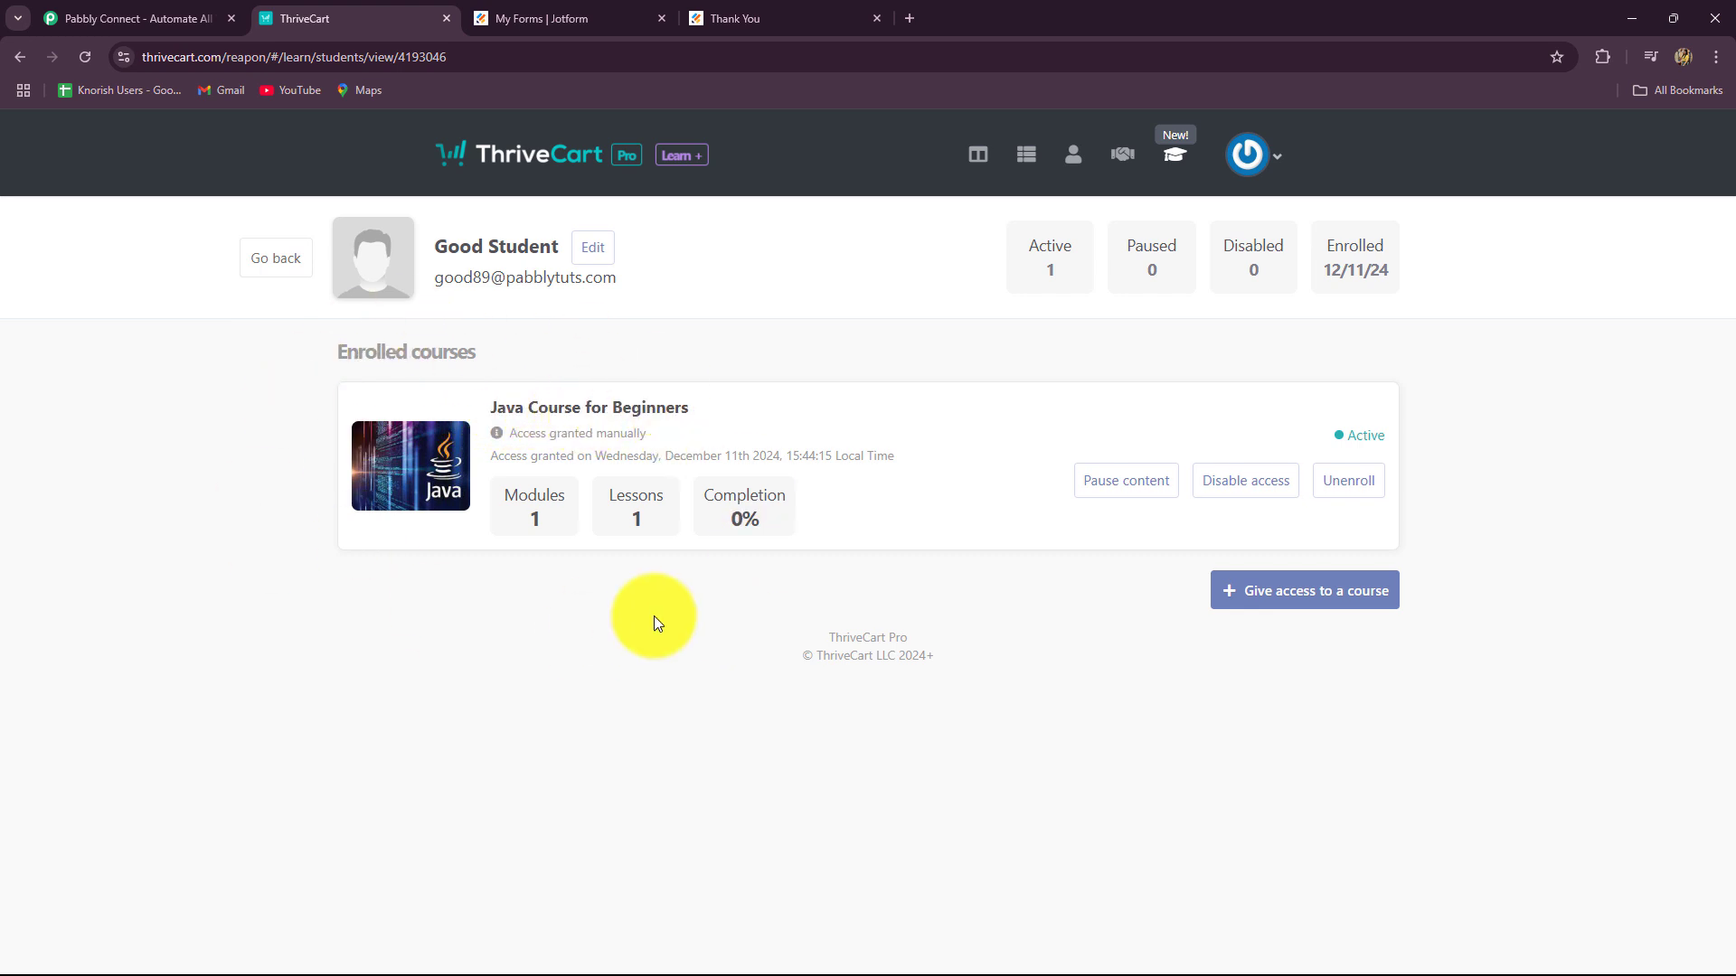
left_click(74, 17)
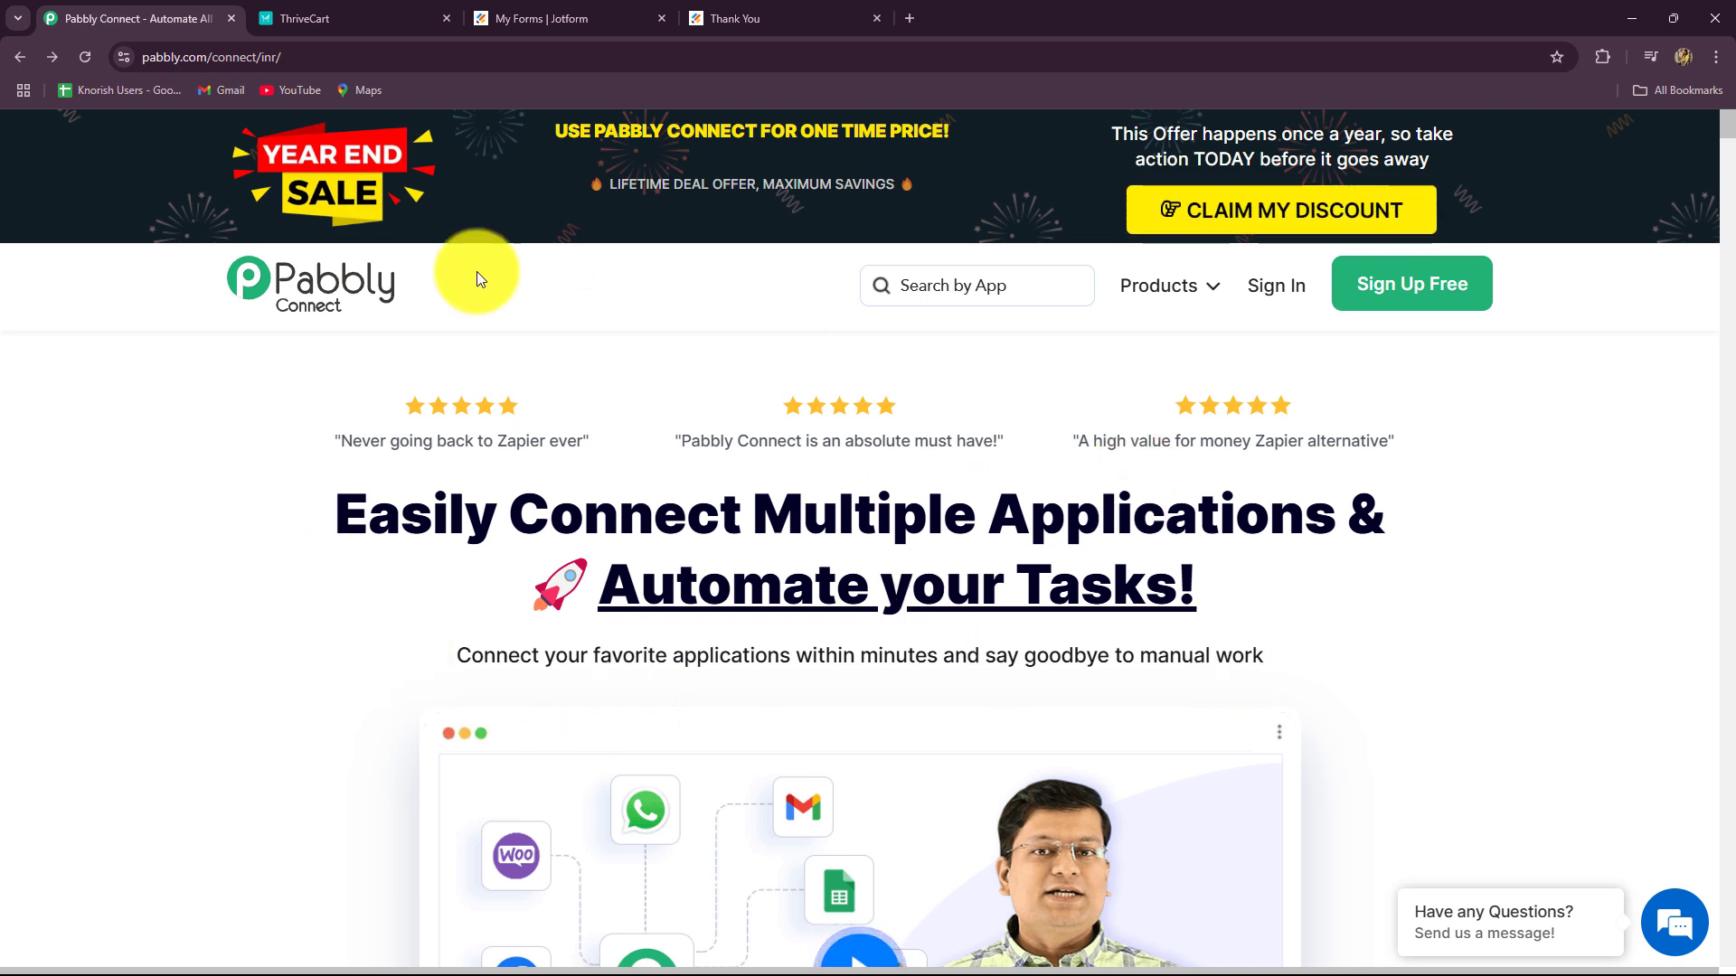
Step: Point out the Pabbly Connect homepage's web address and headline text
left_click(170, 61)
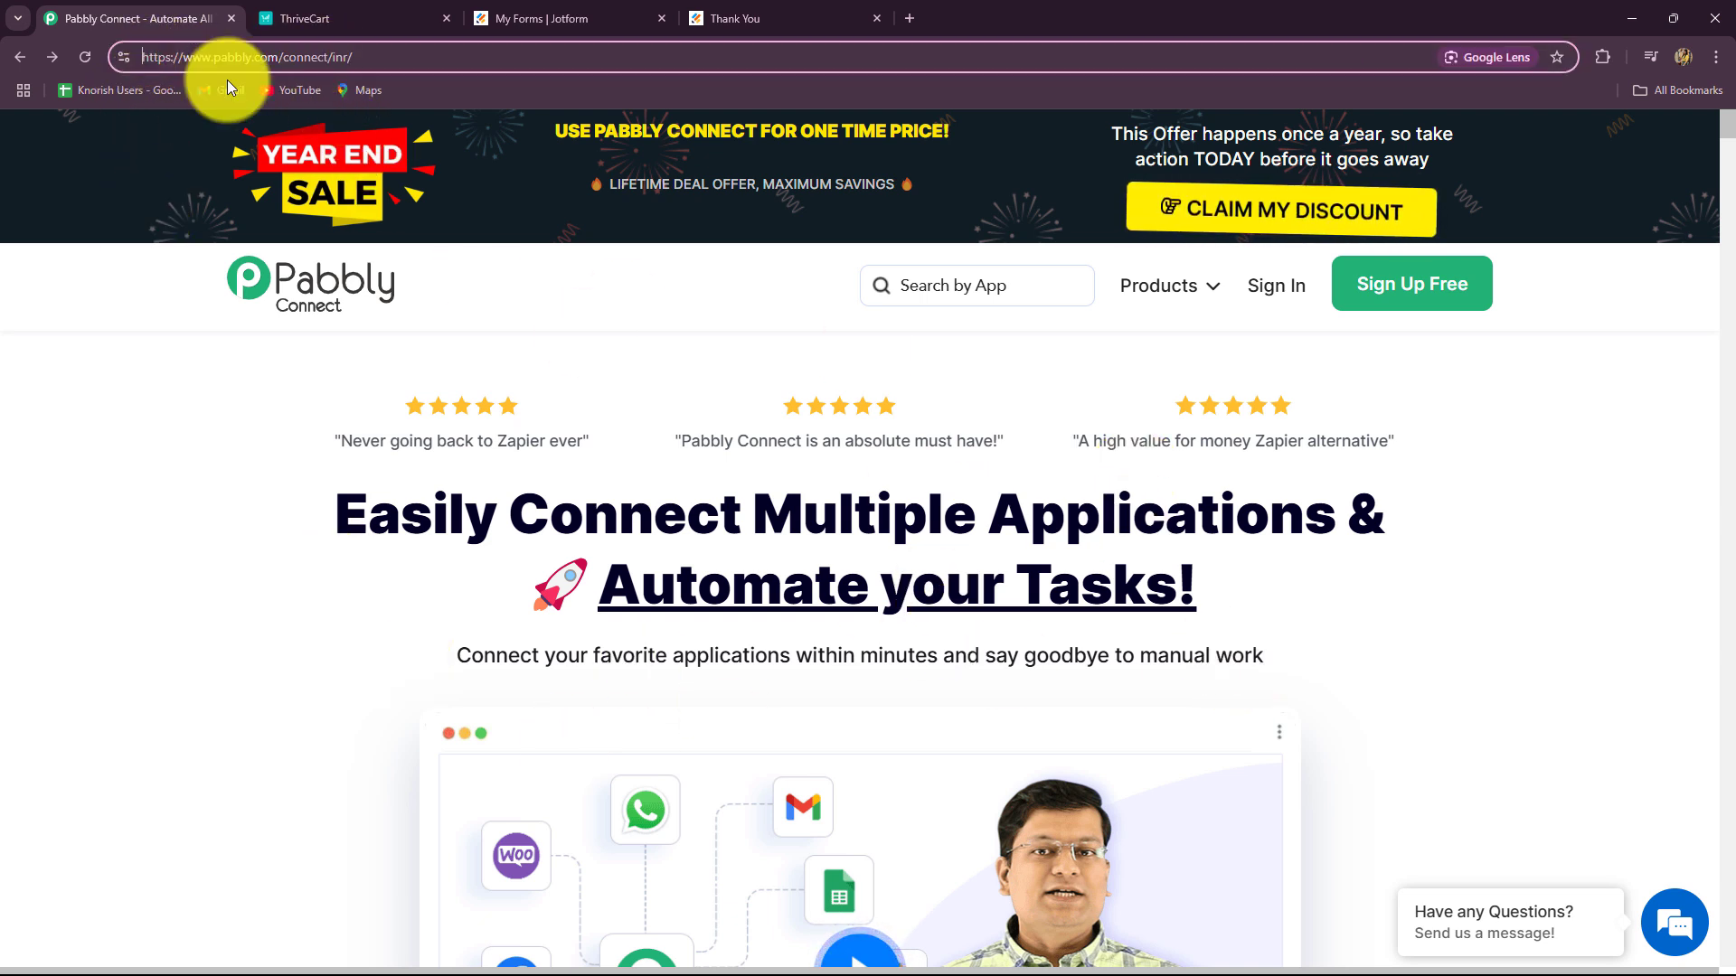
left_click(74, 440)
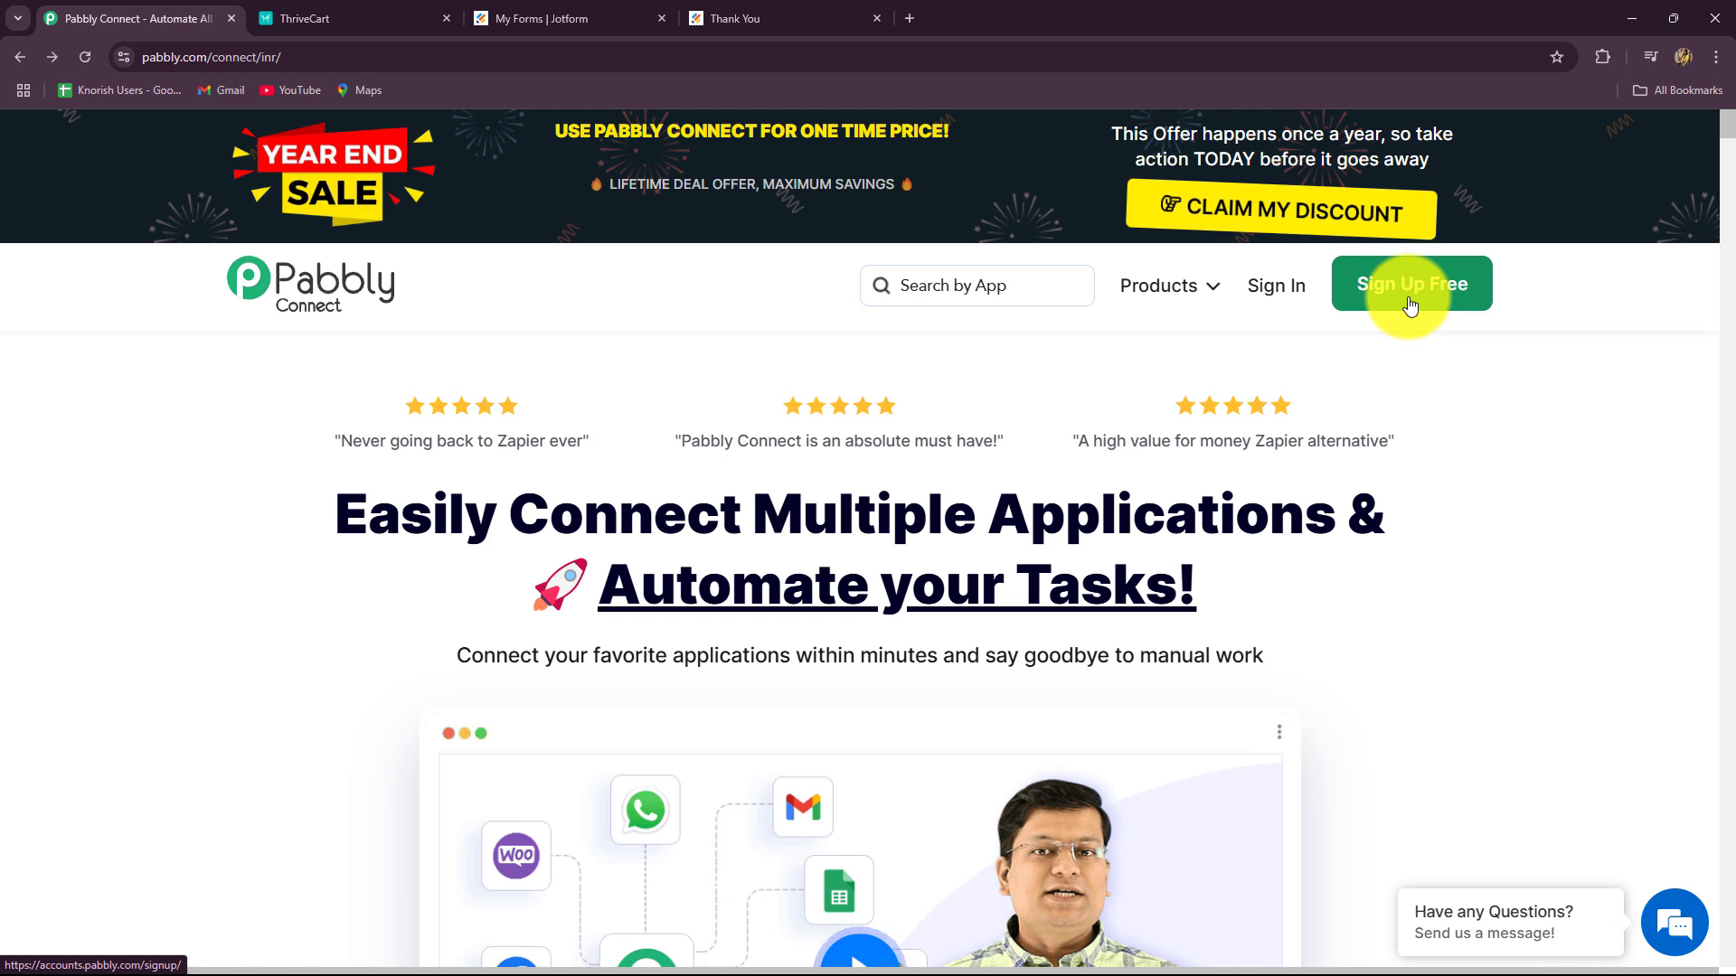
left_click_drag(385, 557, 1468, 617)
left_click(1468, 617)
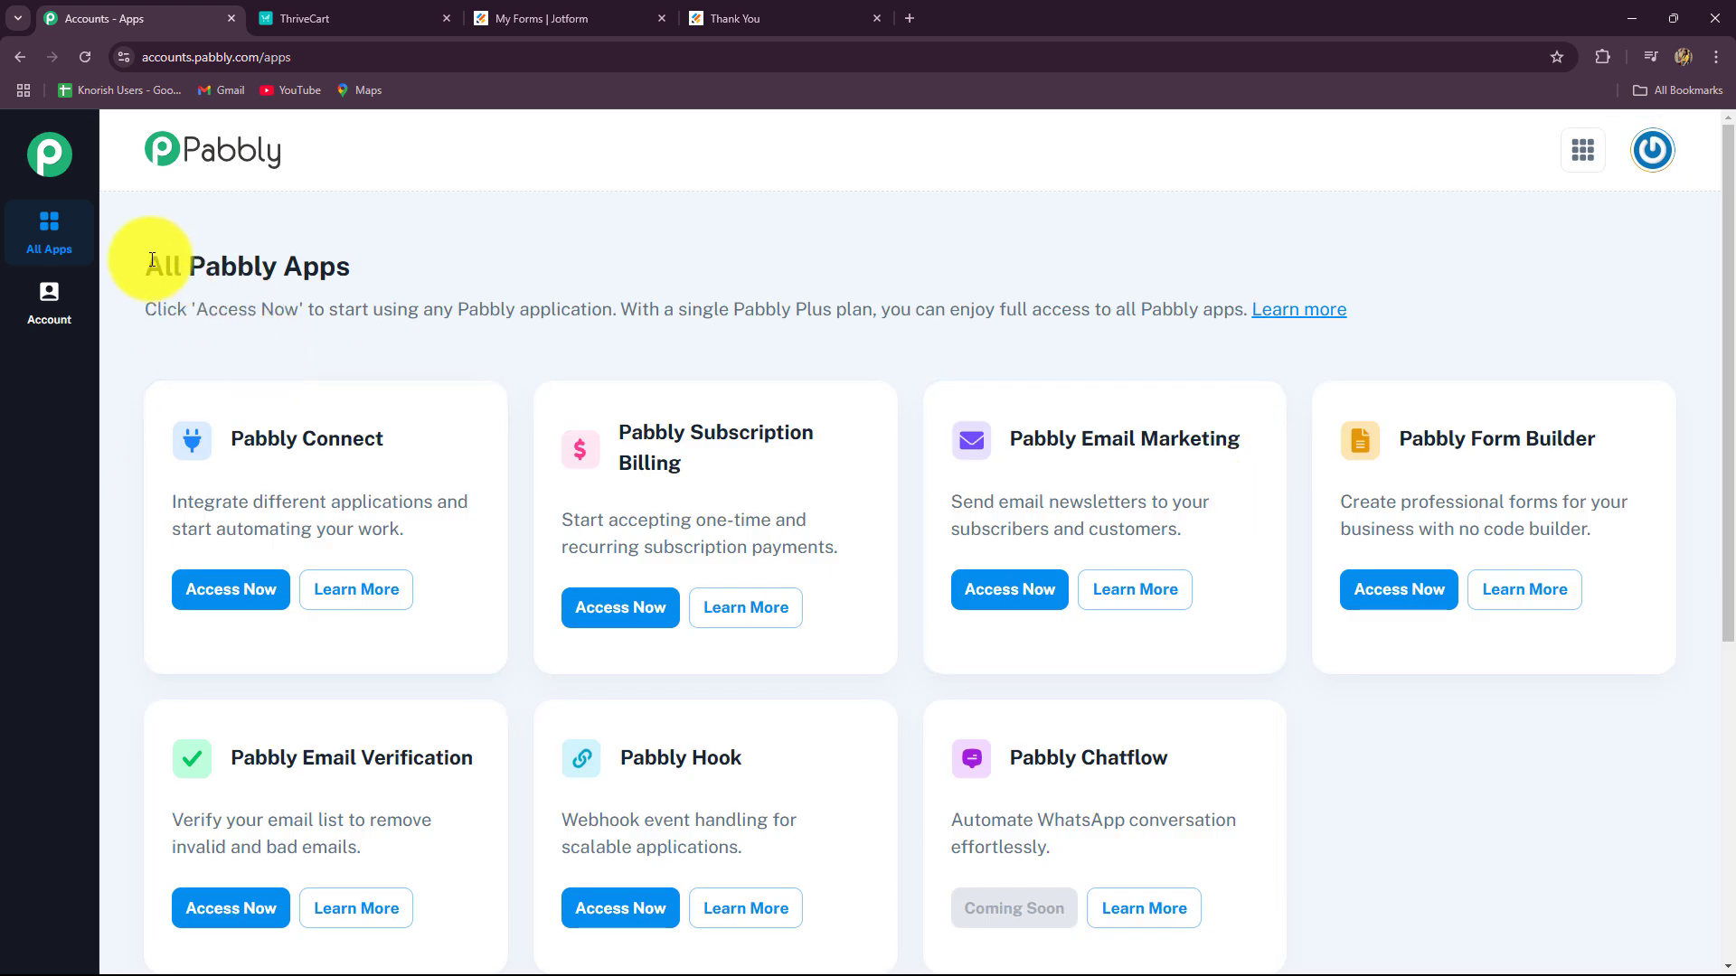
Step: Launch Pabbly Connect from the apps list and review its empty Home folder with 2982 tasks left
left_click_drag(135, 263, 639, 588)
scroll(638, 583, "down", 4)
scroll(638, 583, "up", 3)
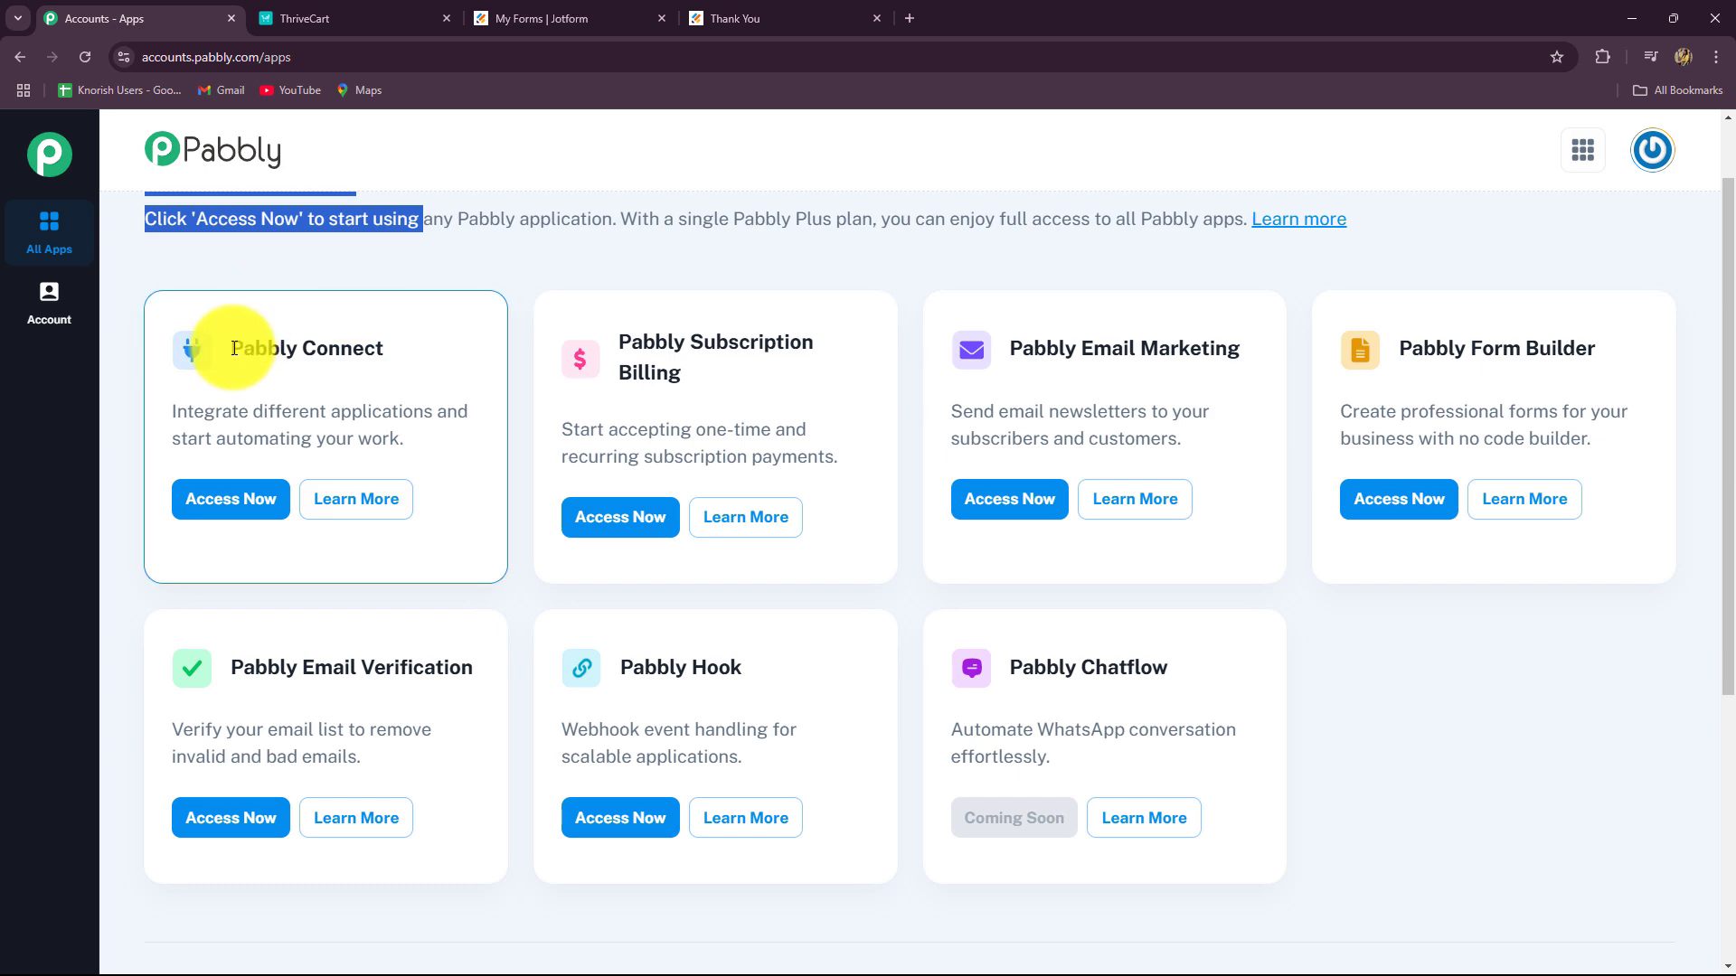
left_click_drag(225, 349, 405, 357)
left_click(232, 500)
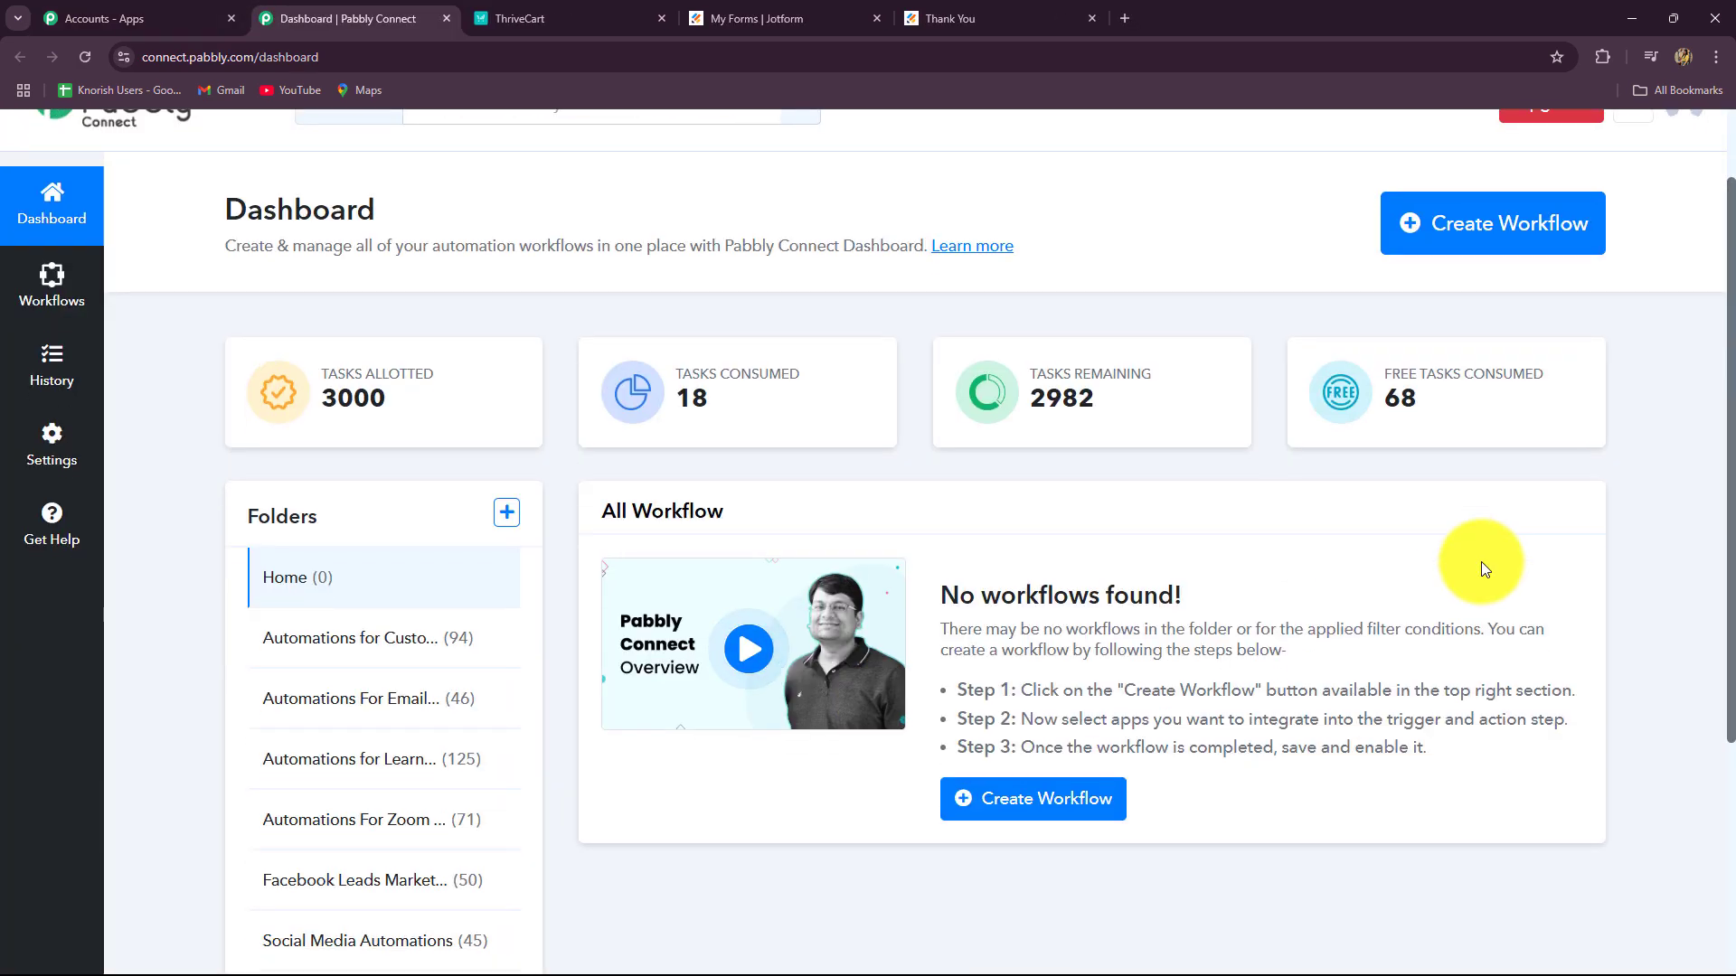
scroll(1480, 566, "down", 3)
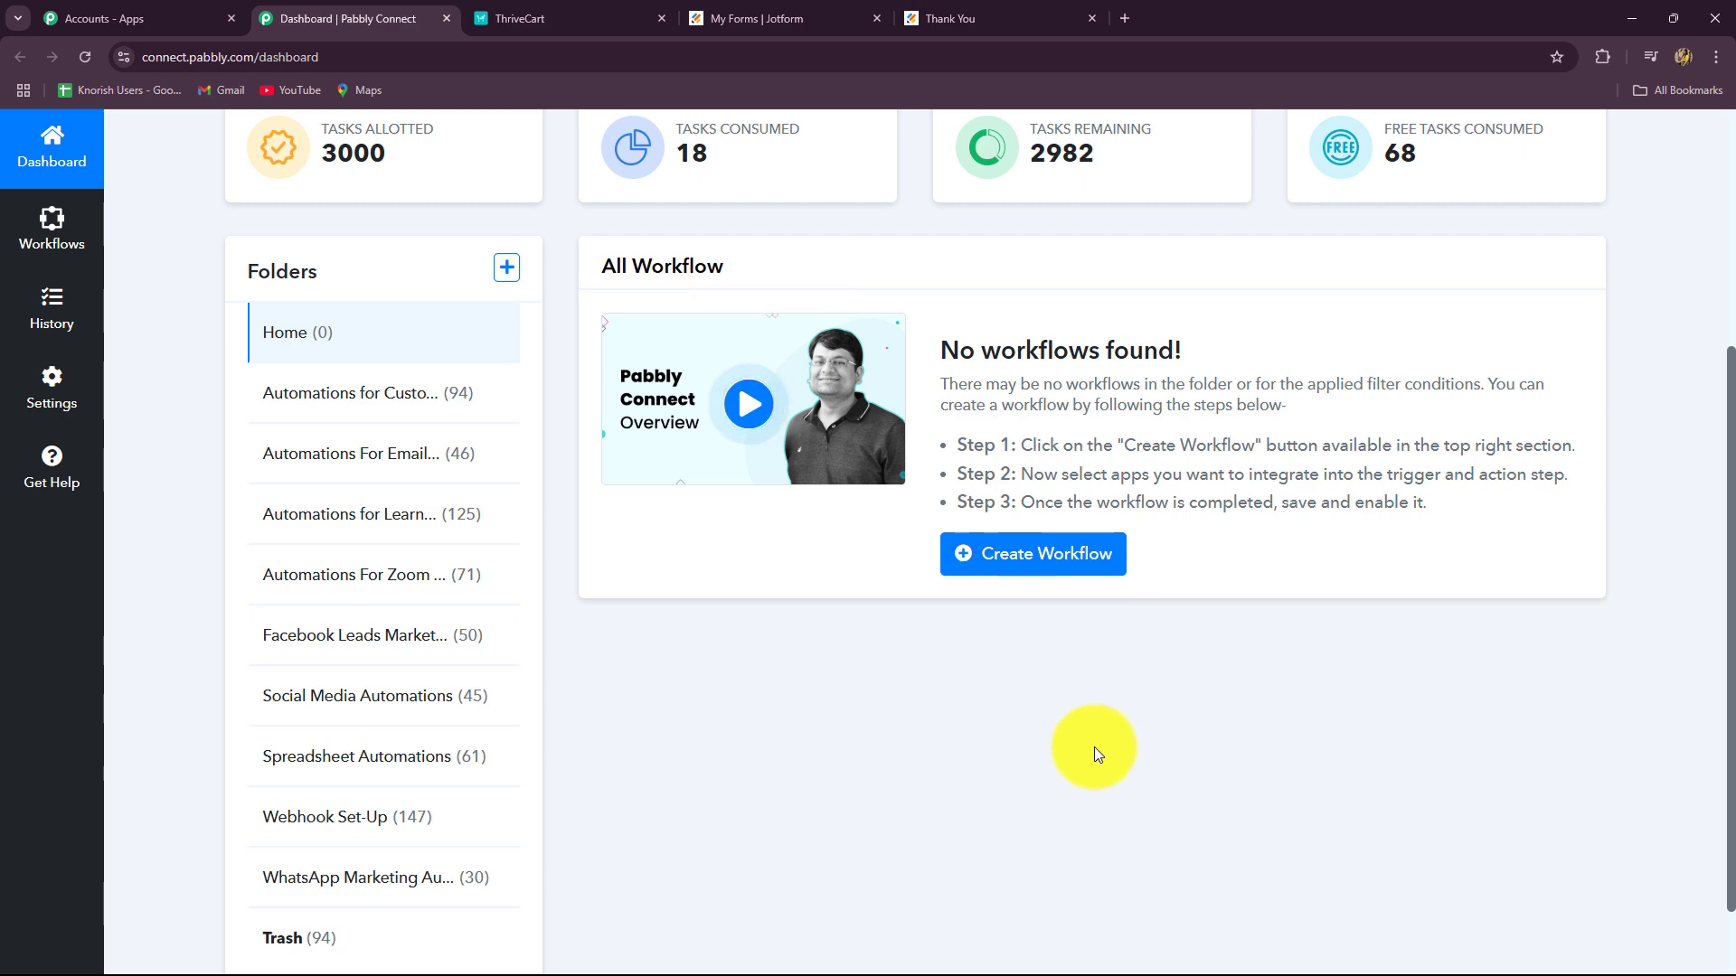
scroll(1094, 746, "down", 1)
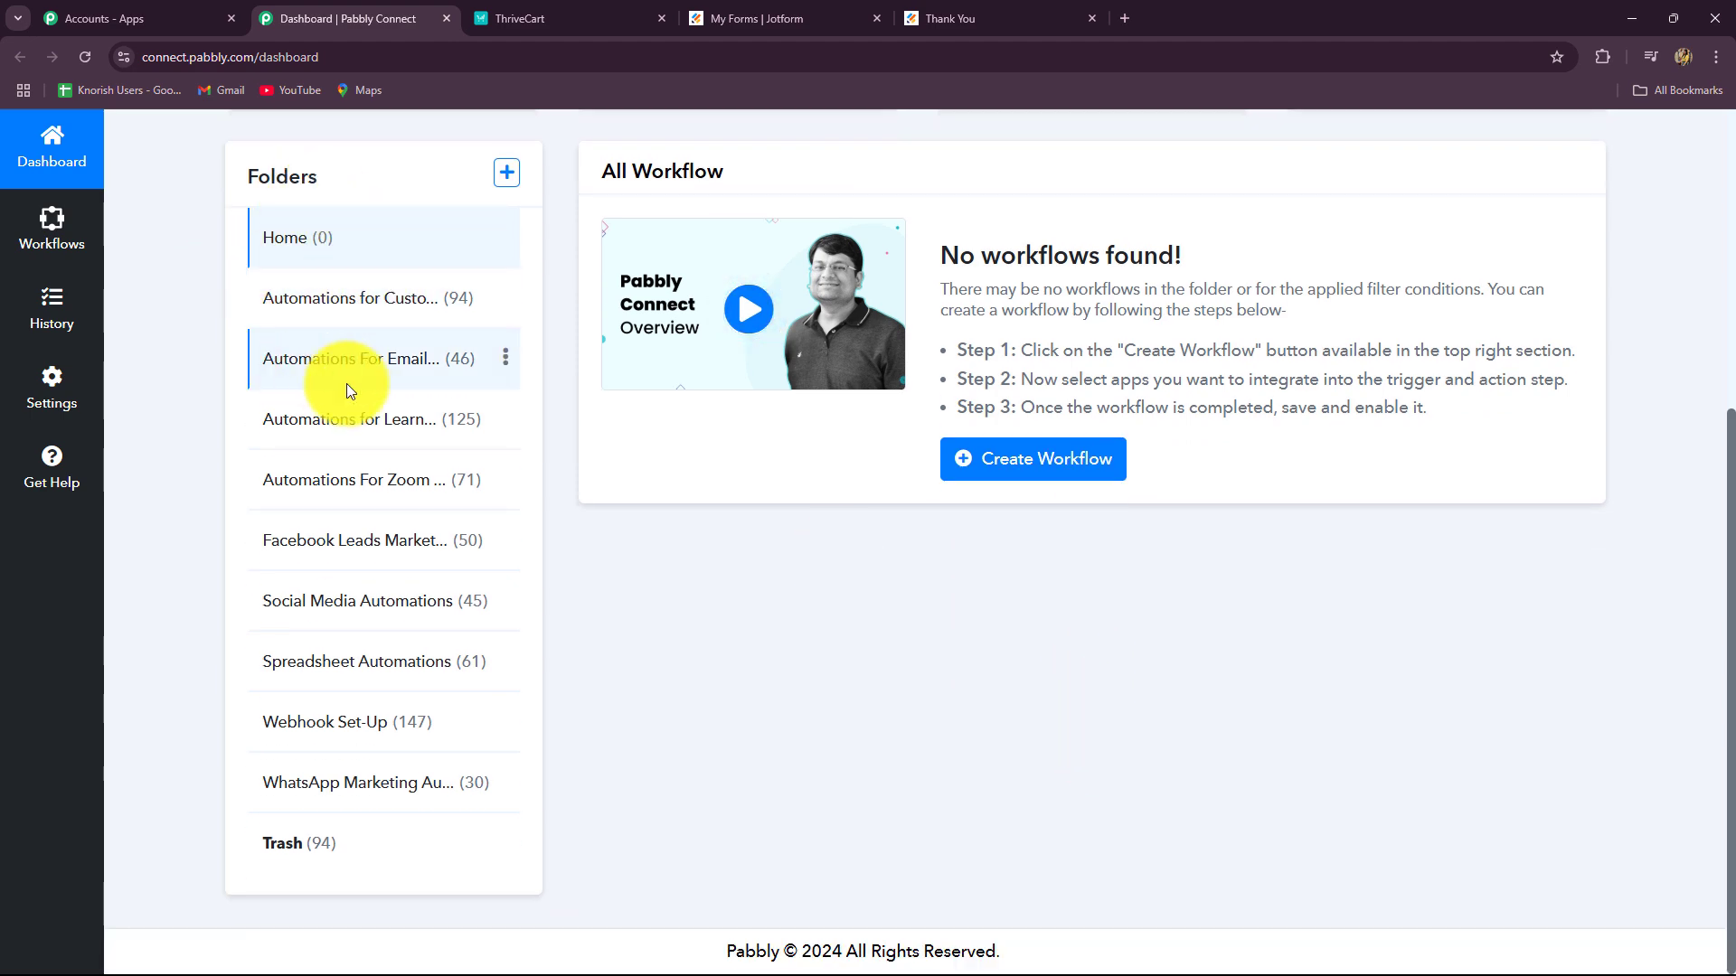
scroll(1295, 682, "up", 4)
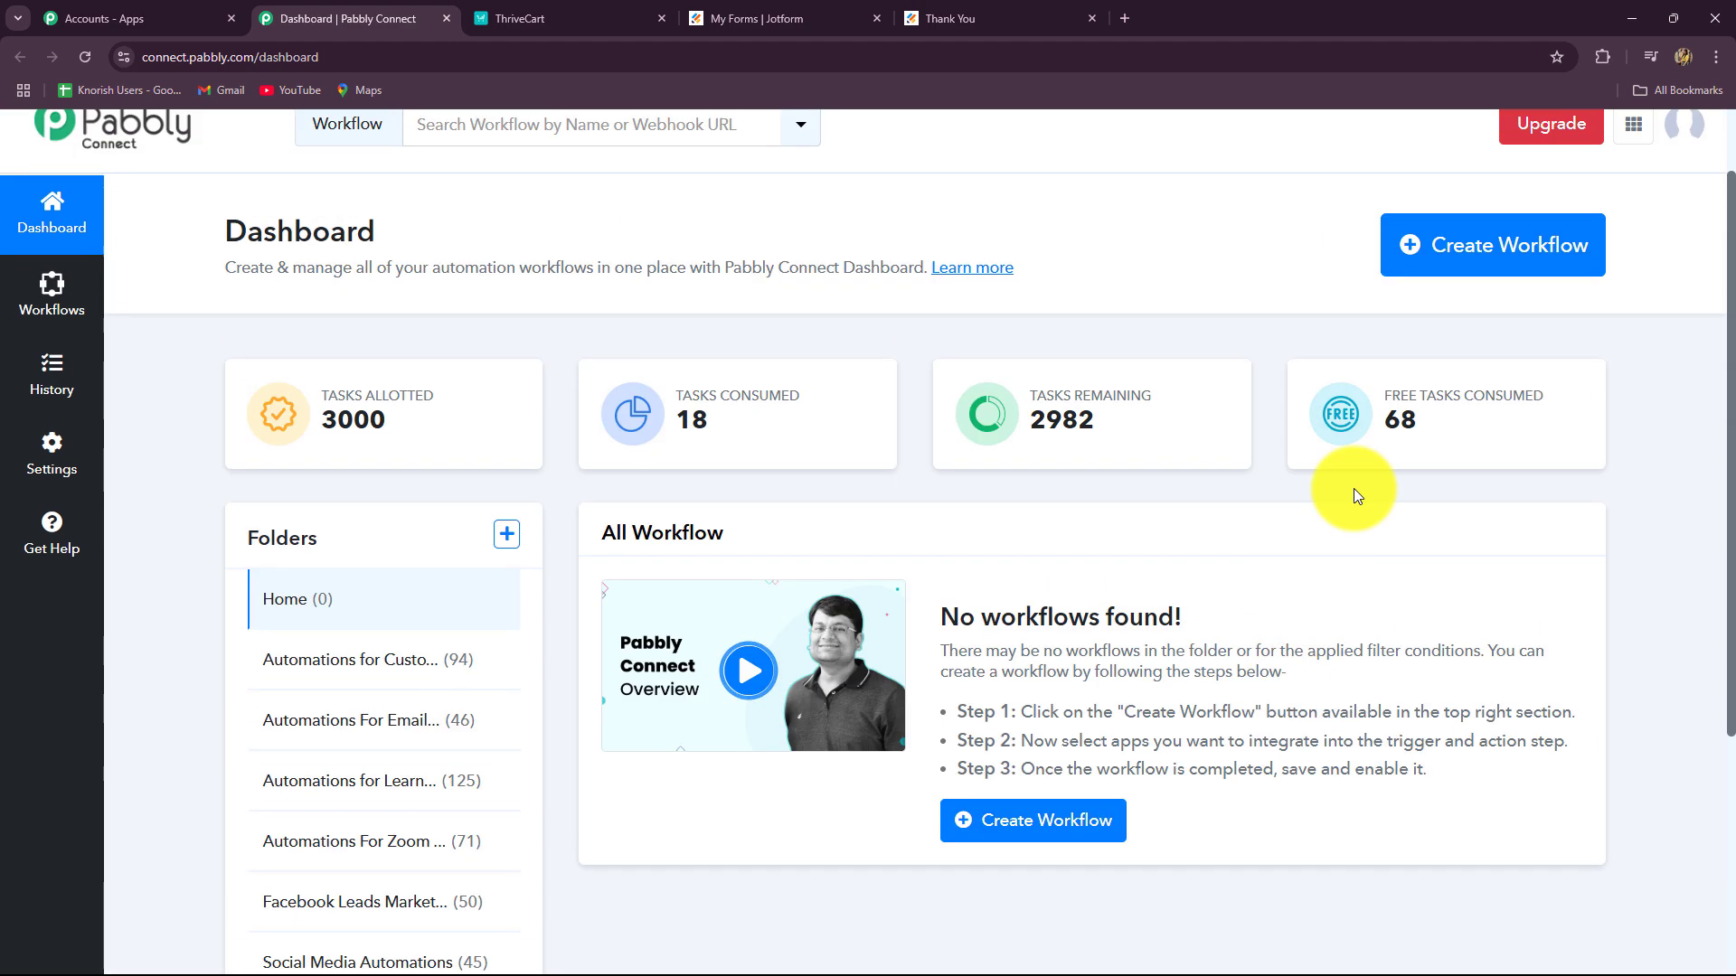
Step: Start a workflow named 'Enroll ThriveCart Learn User on Jotform Submission' in Automations for Learning Management
left_click(1448, 273)
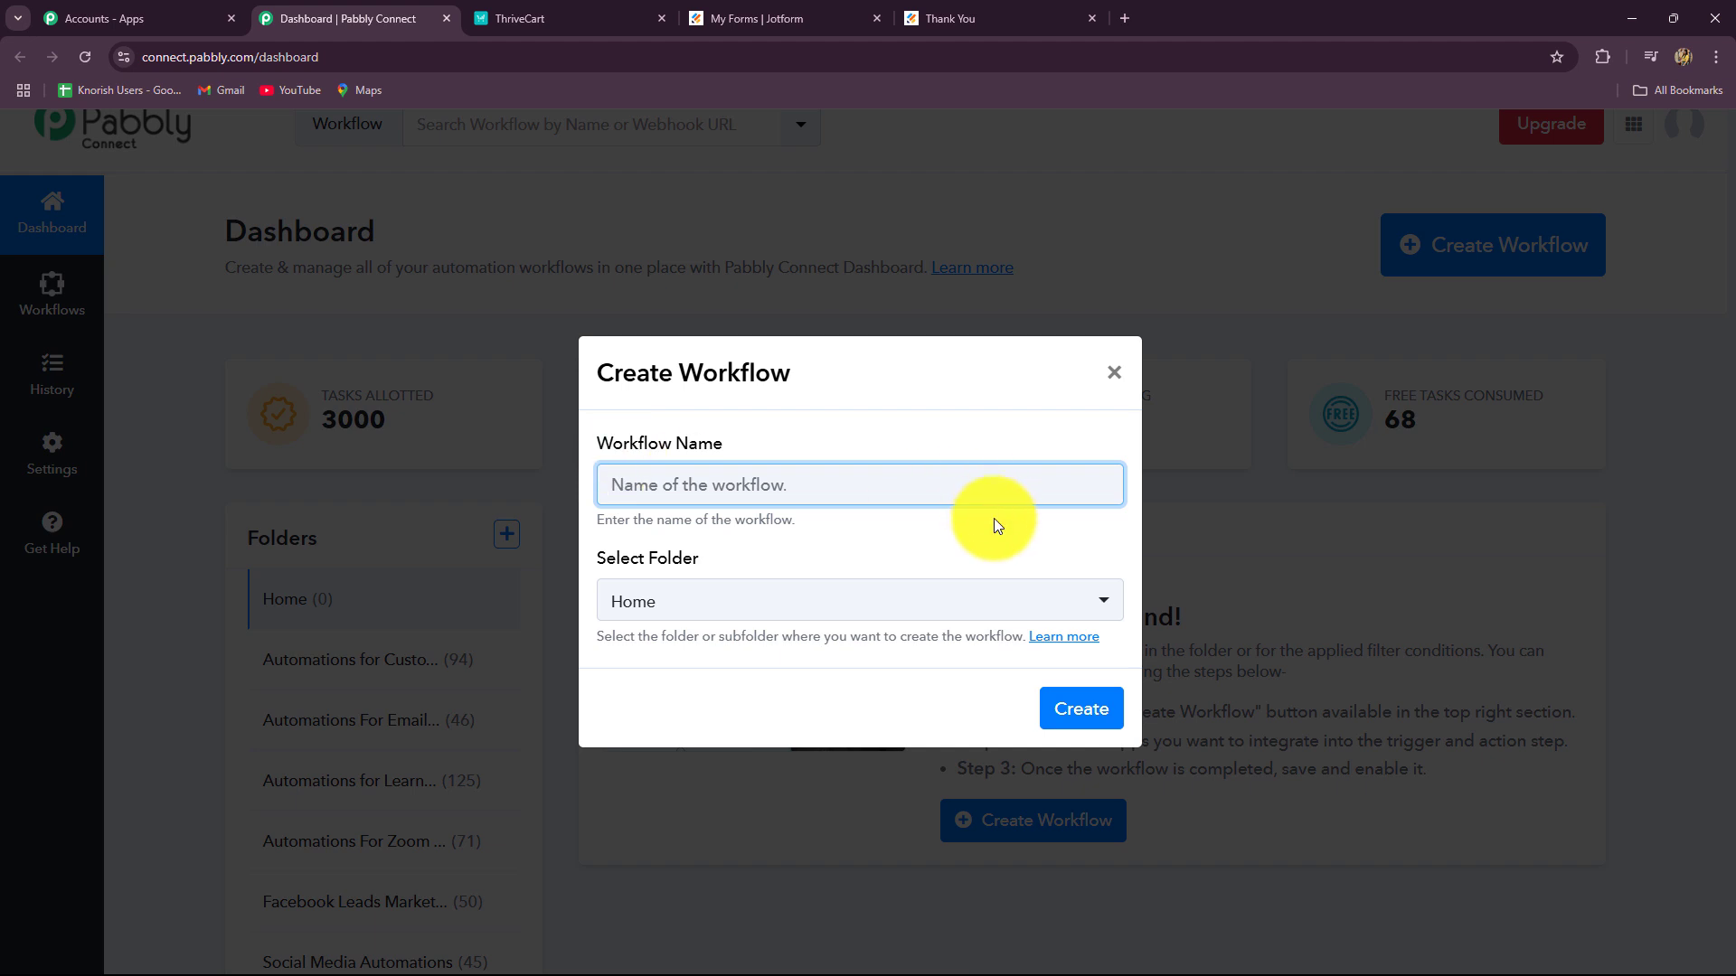
type("Enroll ThriveCart Learn User on Jotform Submission")
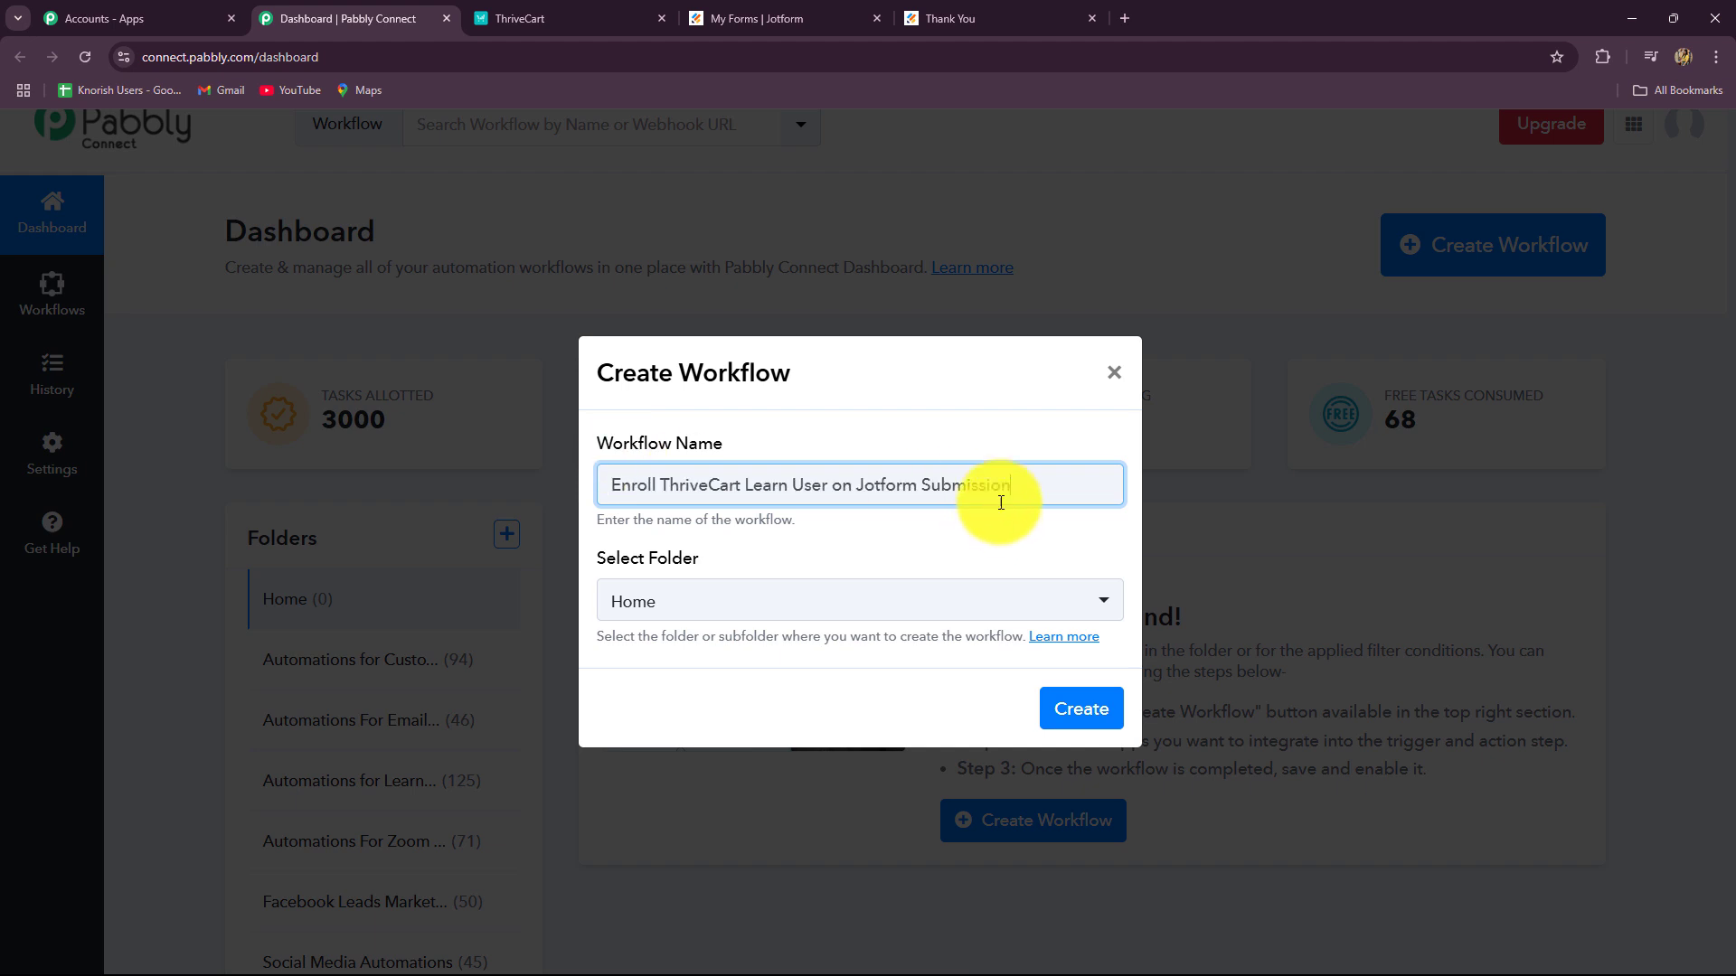
left_click(951, 558)
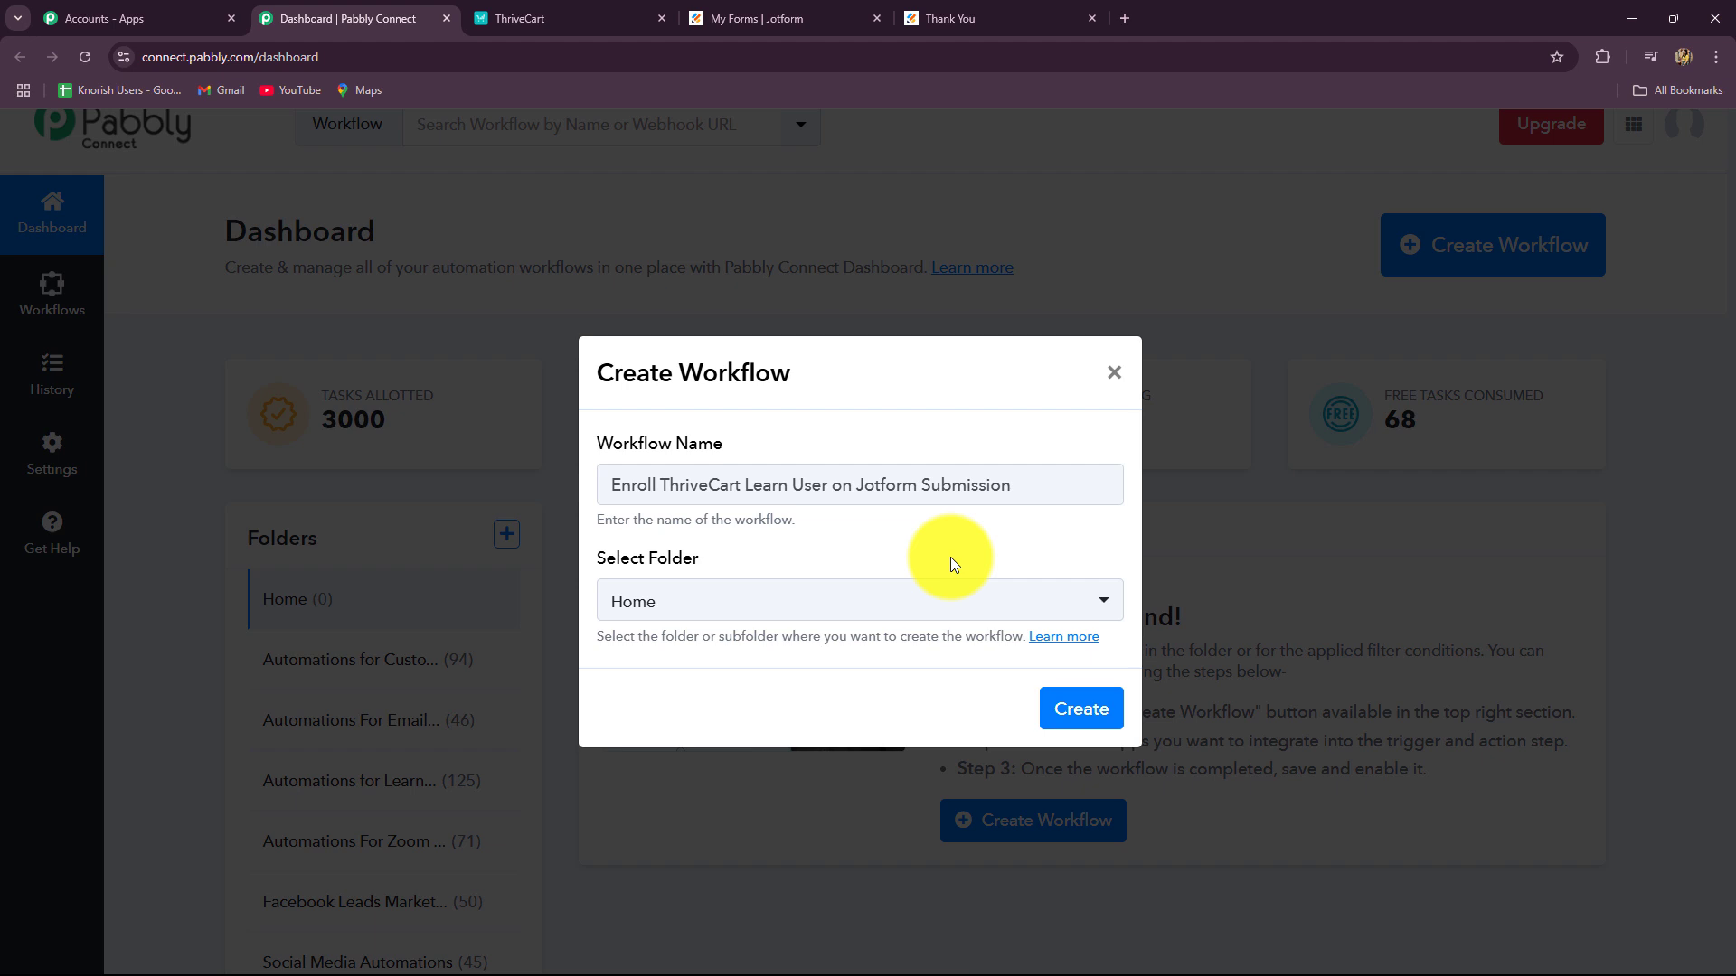
left_click(759, 599)
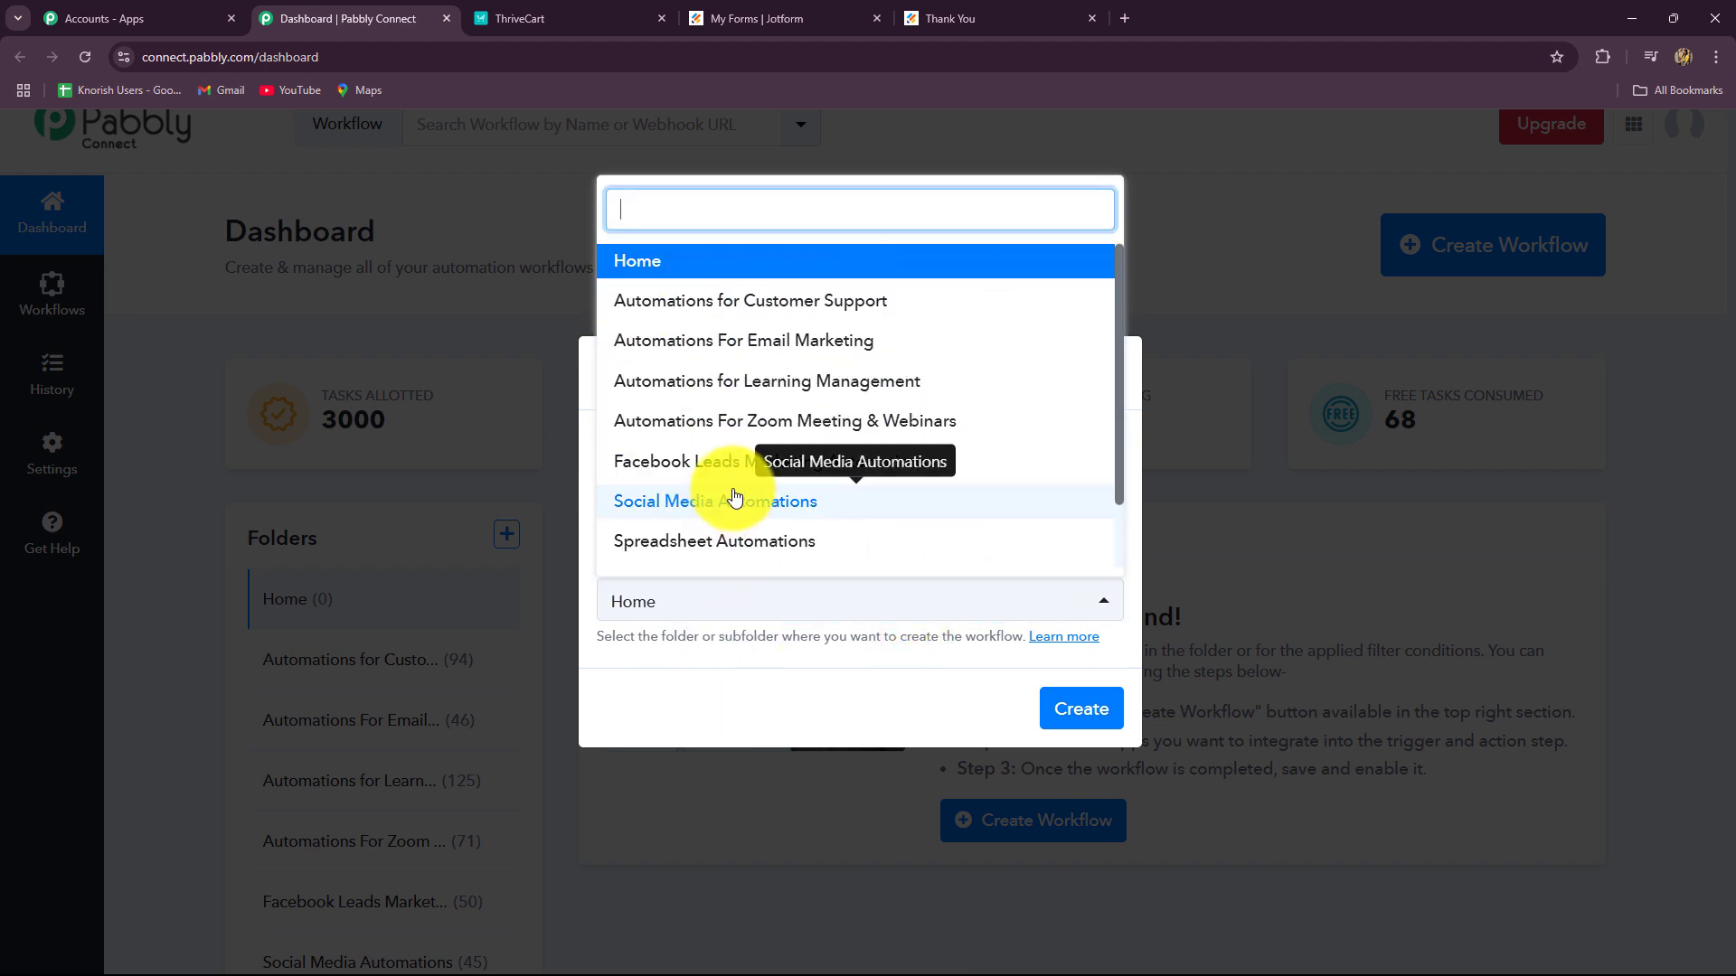
scroll(728, 496, "down", 1)
scroll(735, 497, "up", 1)
left_click(735, 380)
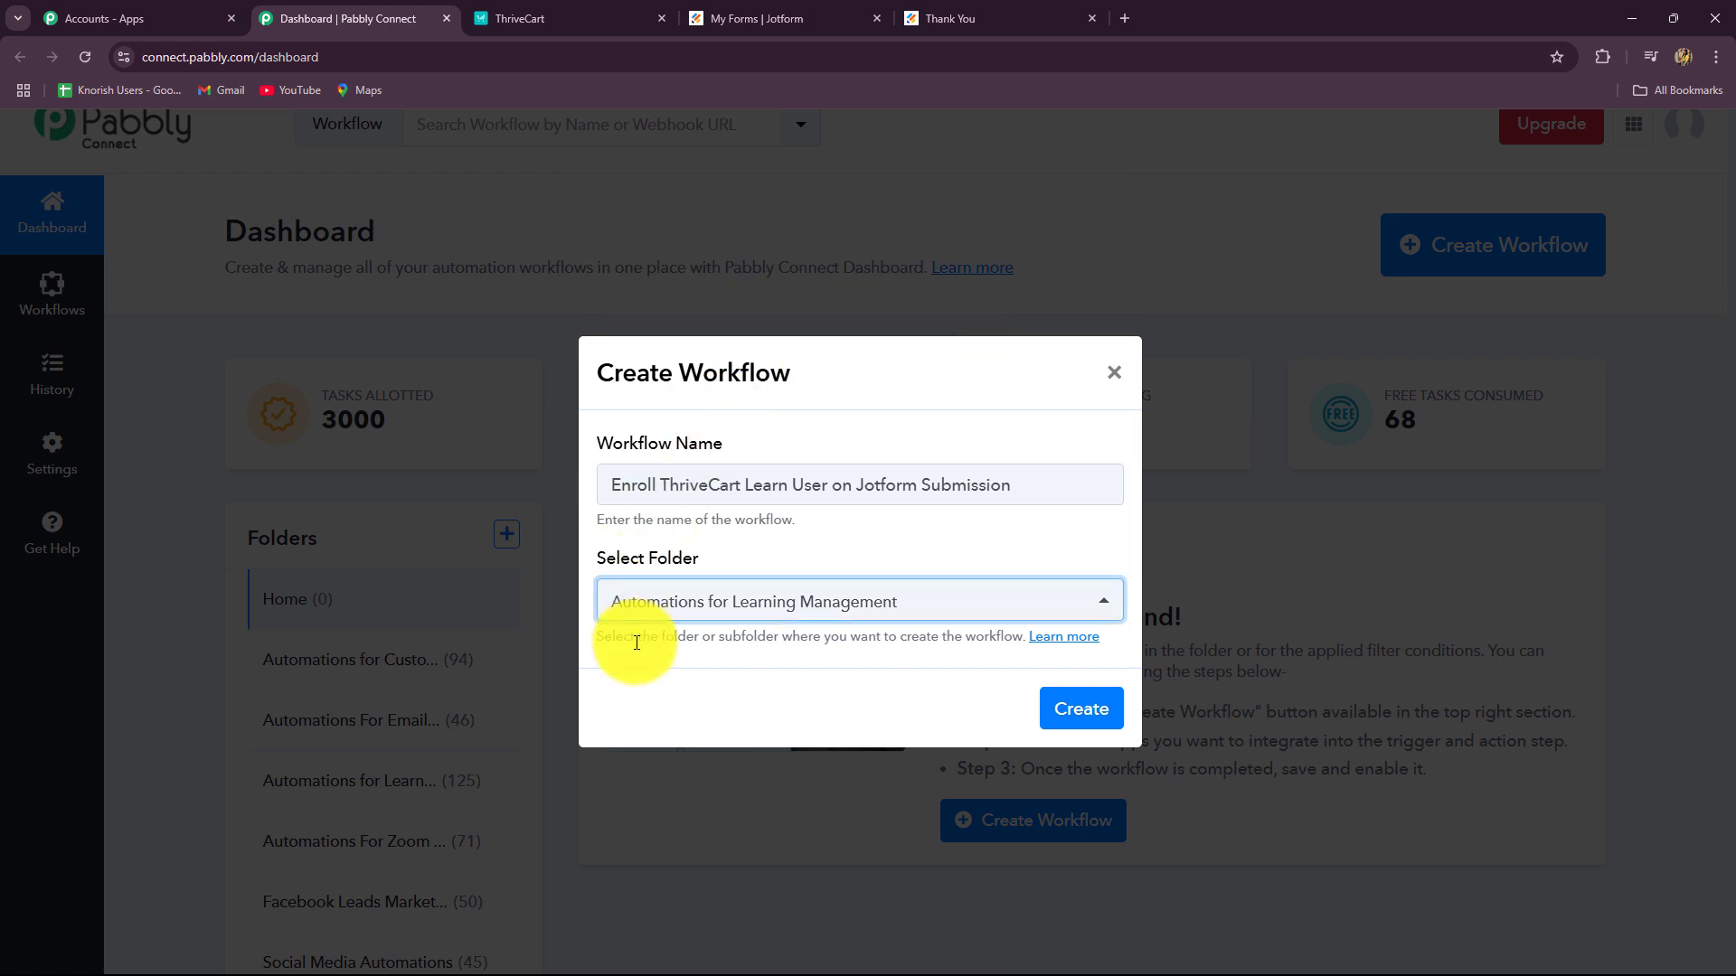
Step: Create the workflow and view its editor with empty trigger and action steps
left_click(1082, 723)
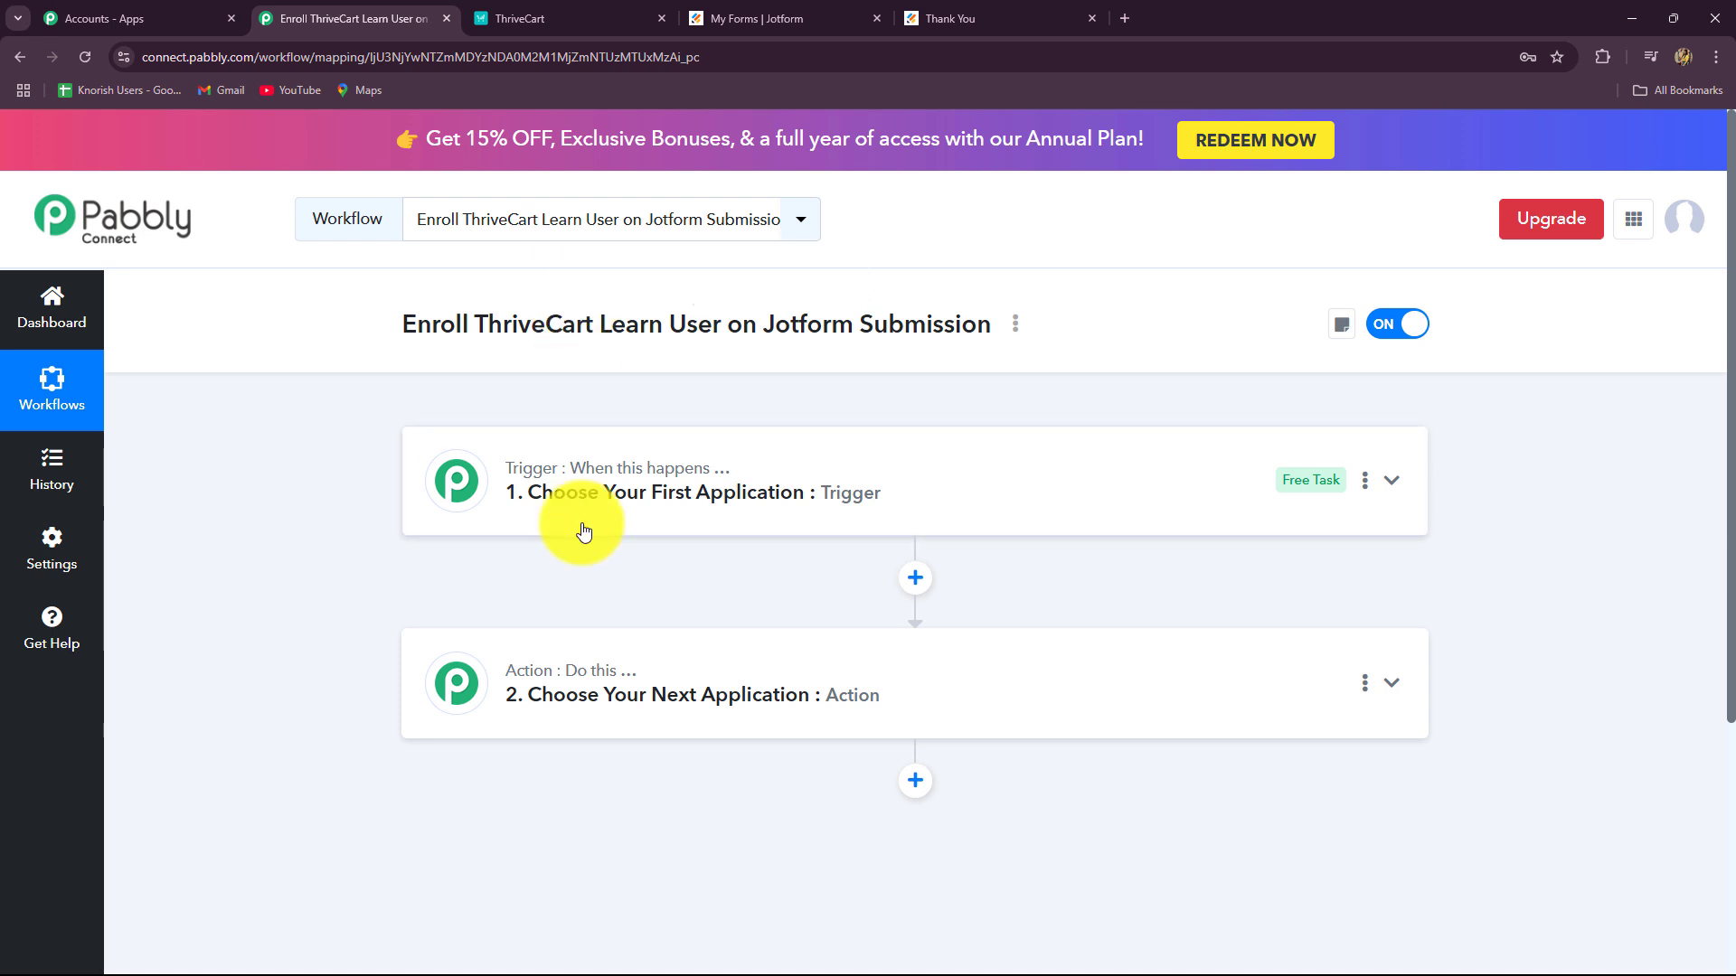
scroll(522, 572, "down", 1)
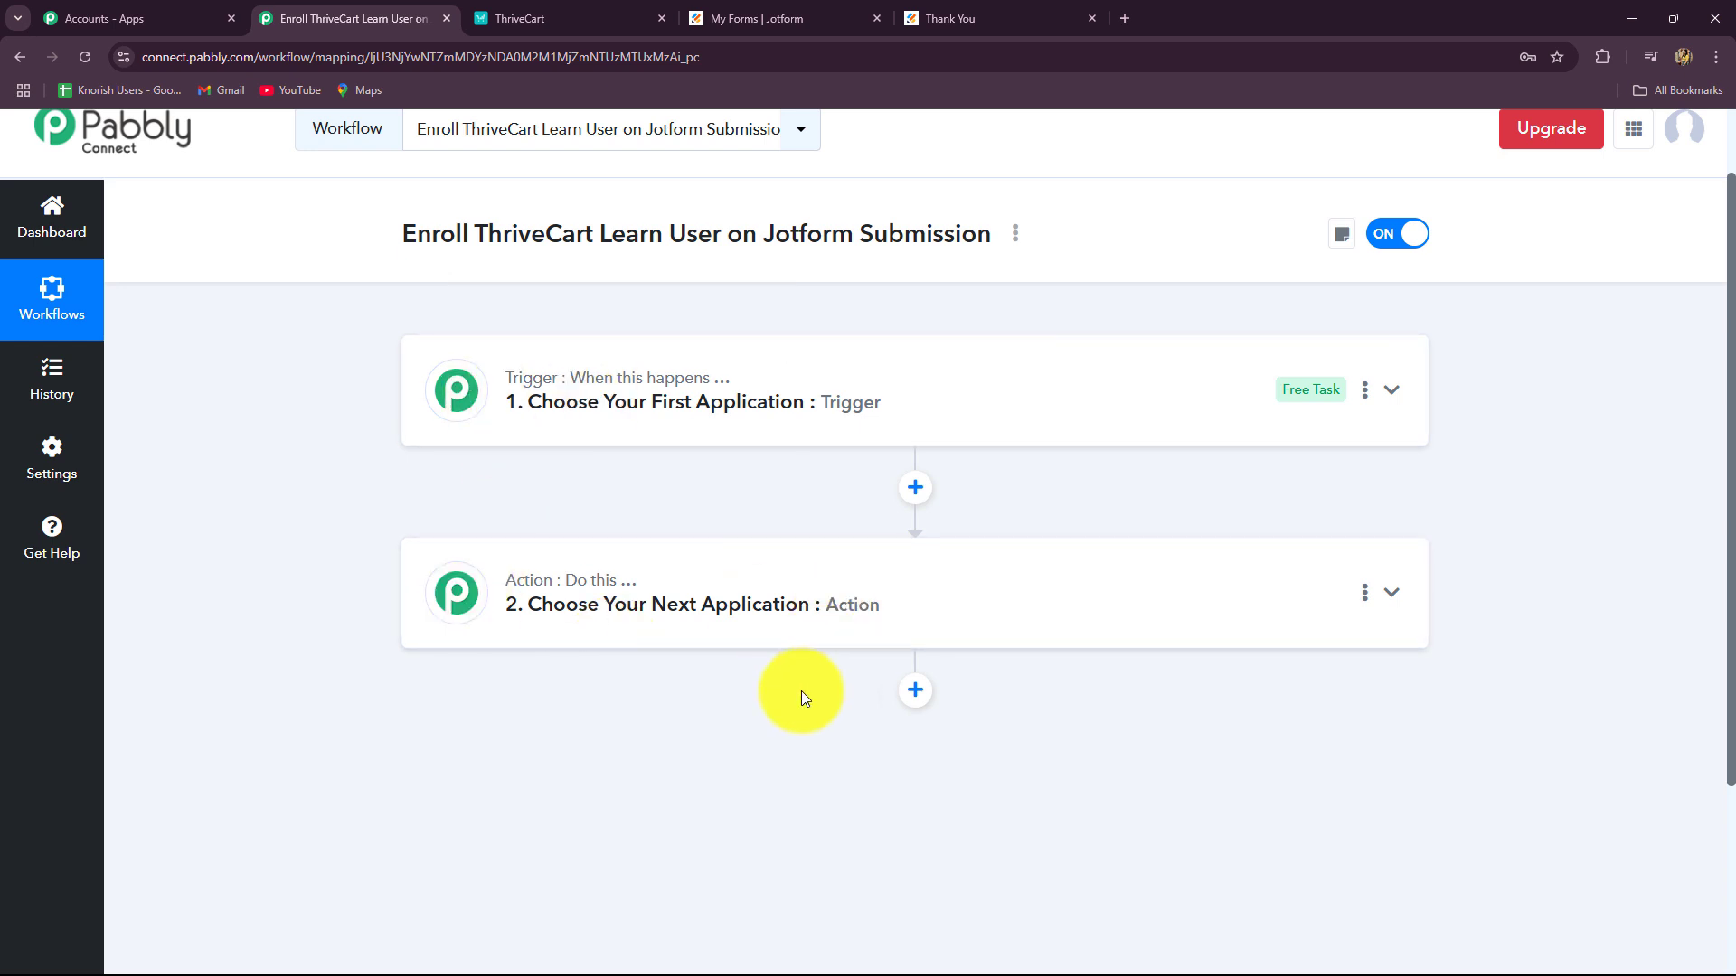
Step: Search 'Jot' and choose Jotform as the trigger app, then list its trigger events
left_click(529, 390)
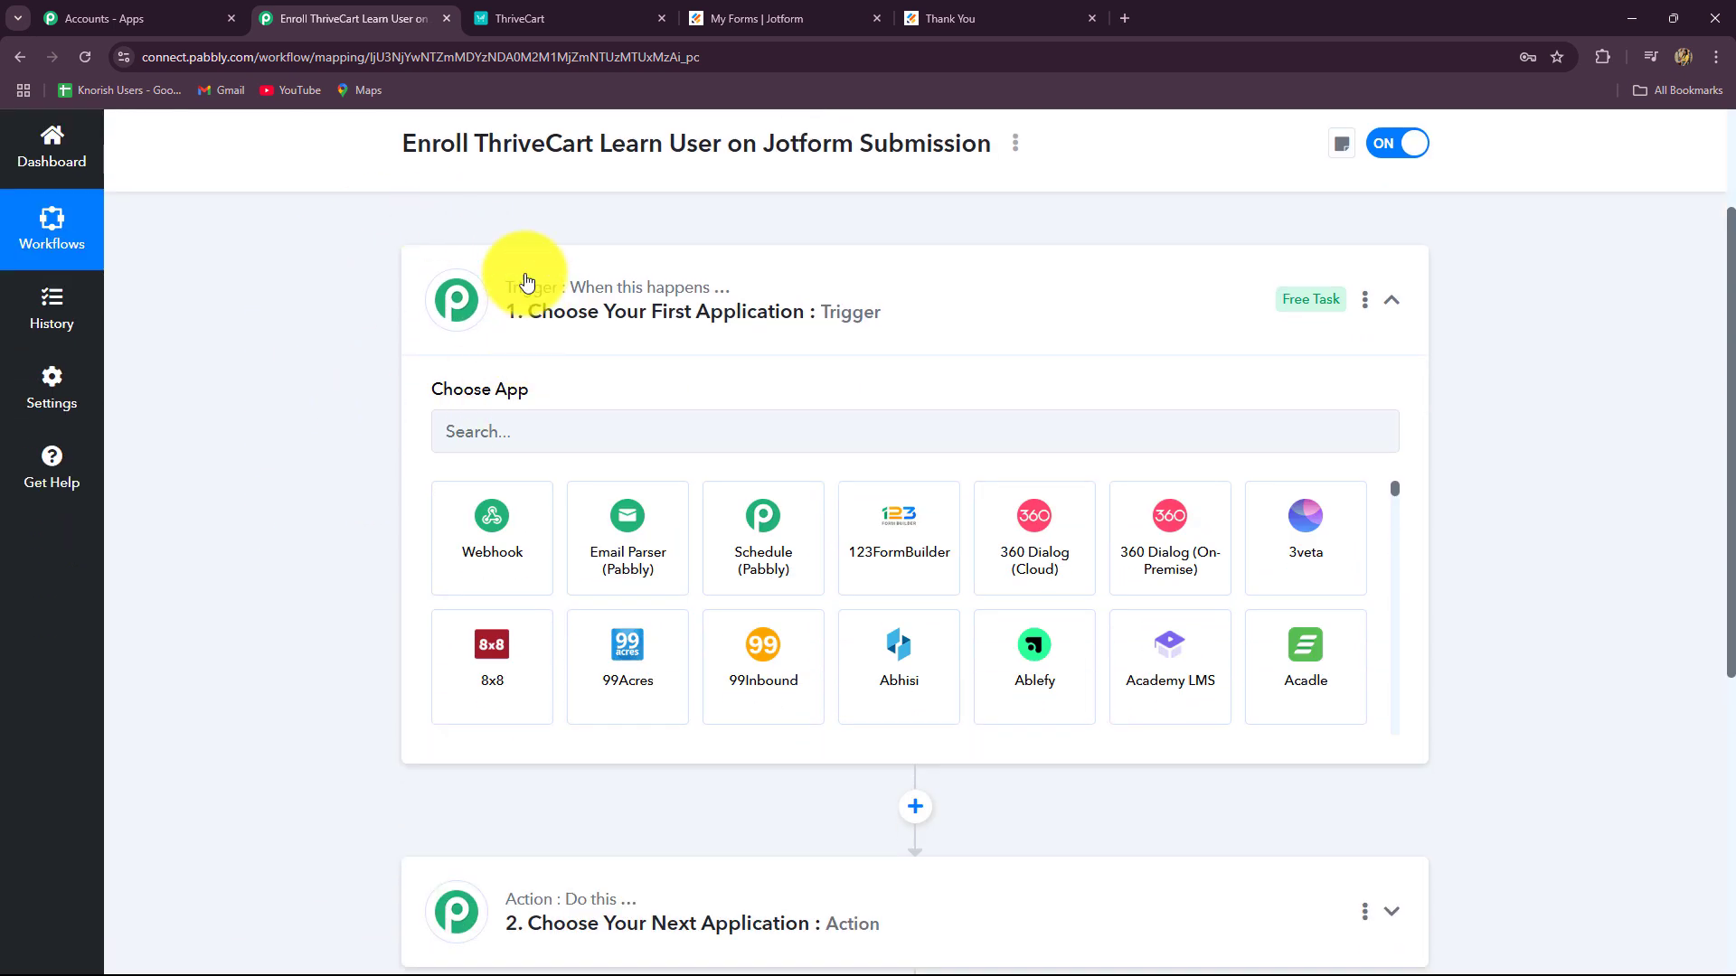
left_click(507, 426)
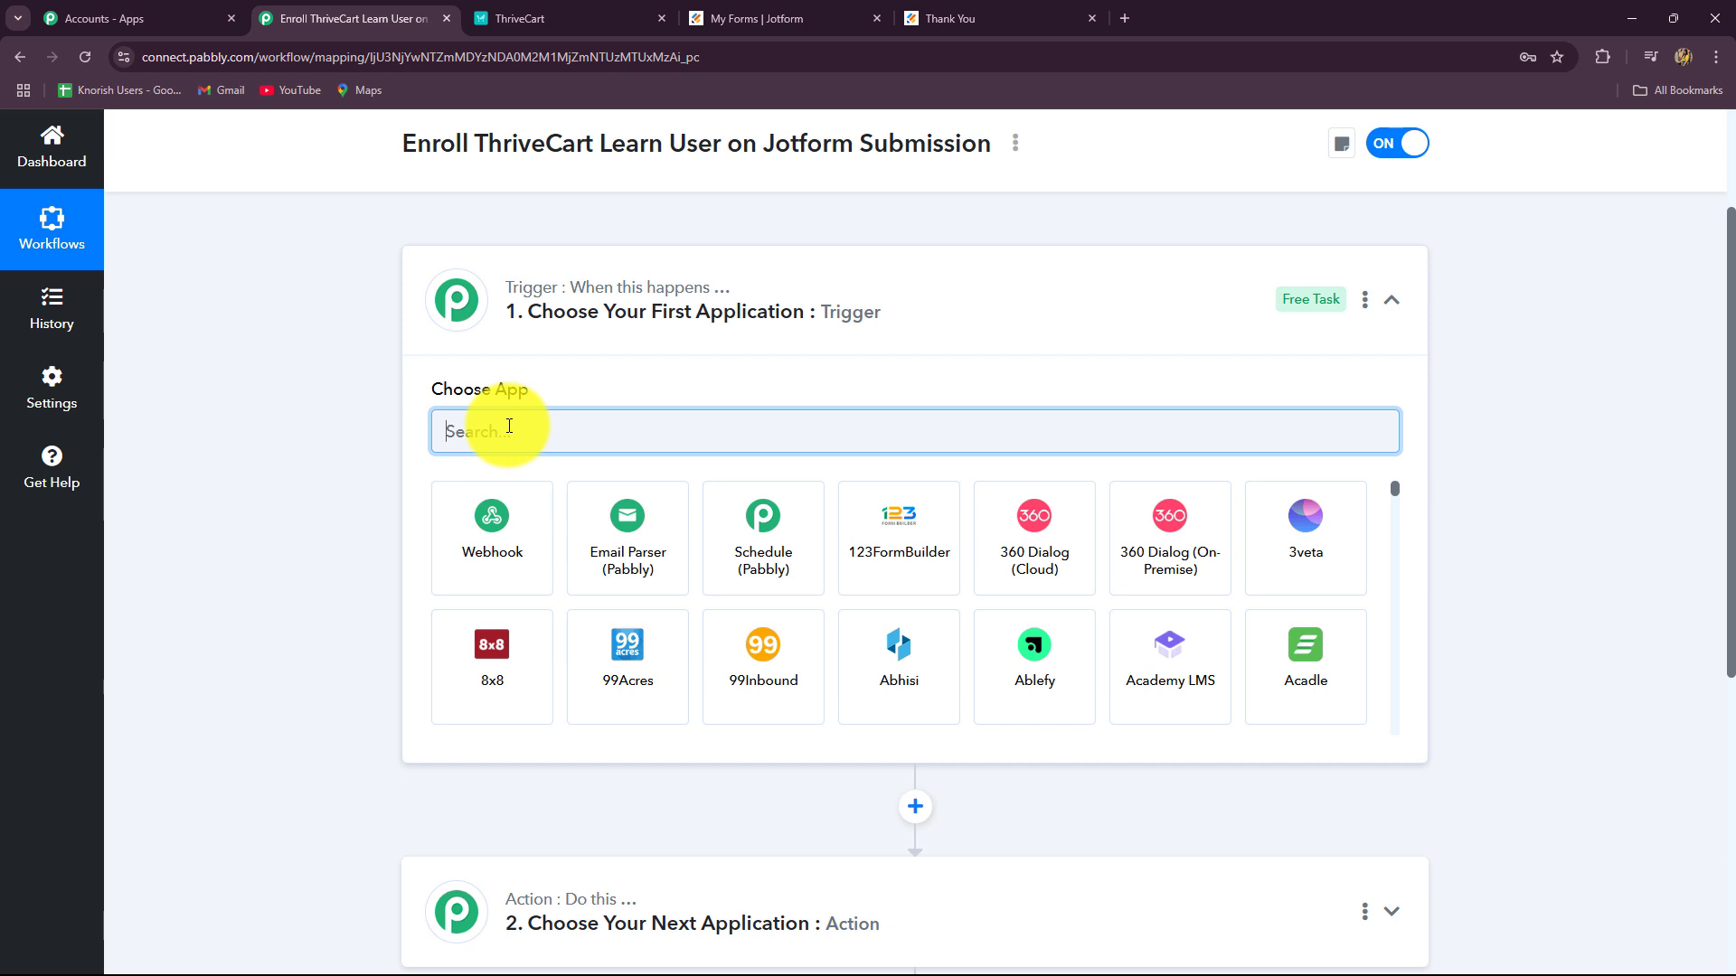
type("Jot")
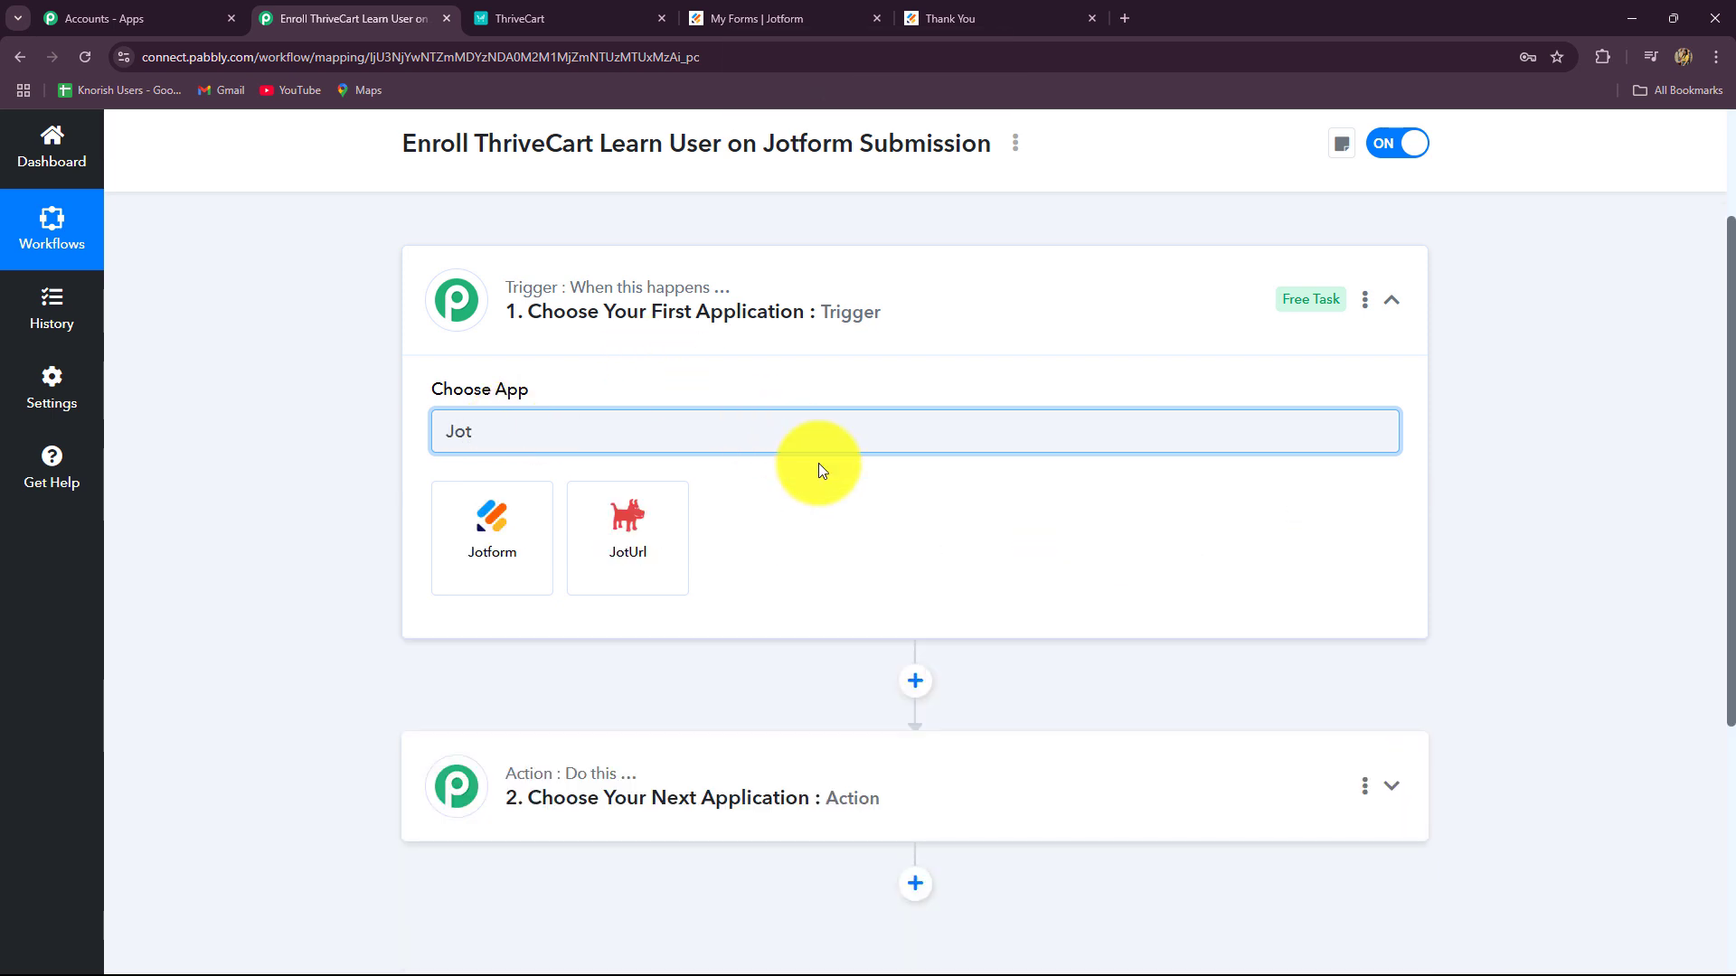
left_click(791, 13)
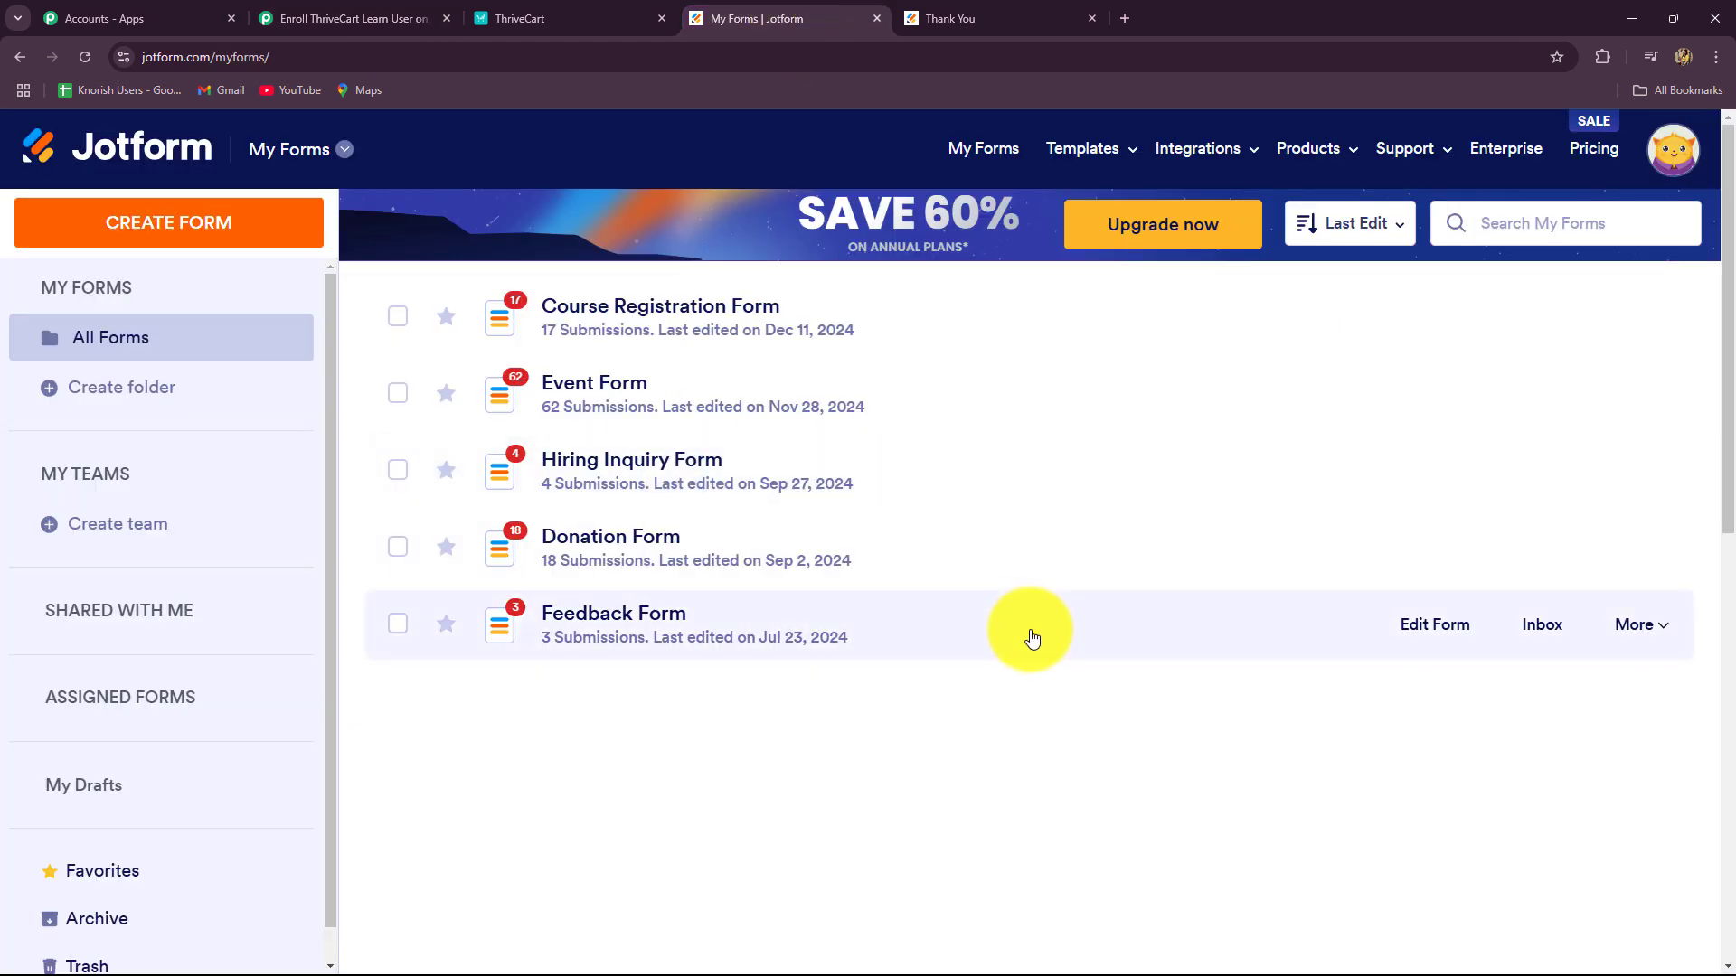
left_click(348, 16)
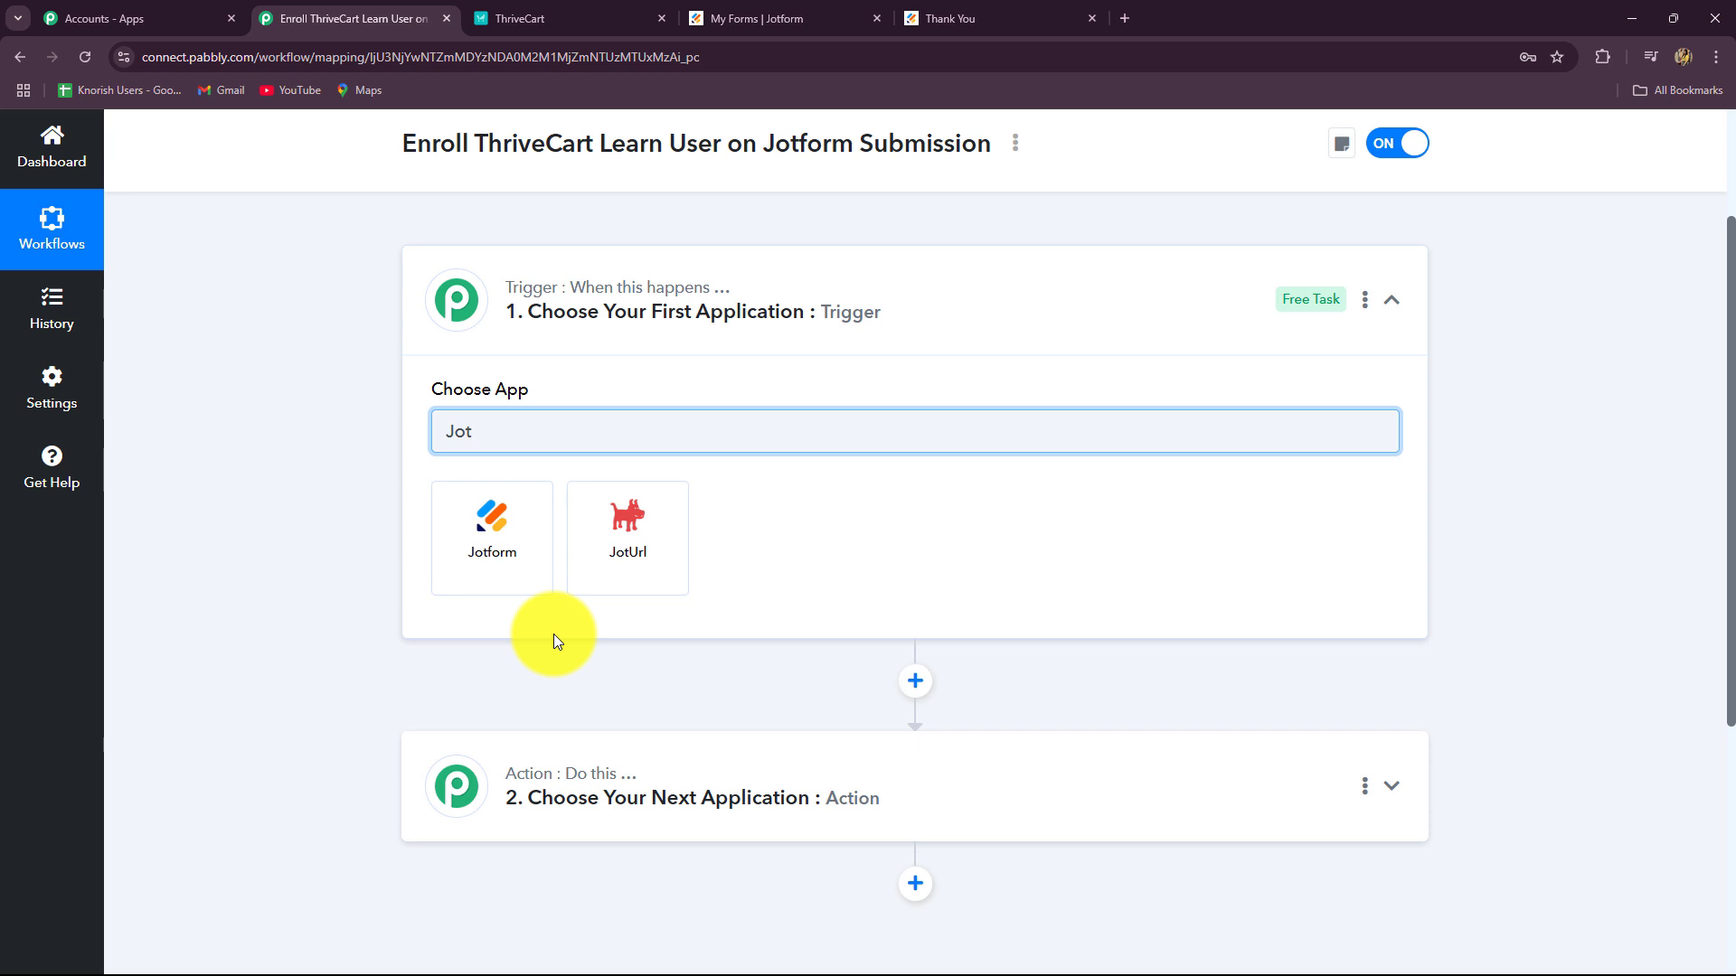
left_click(521, 563)
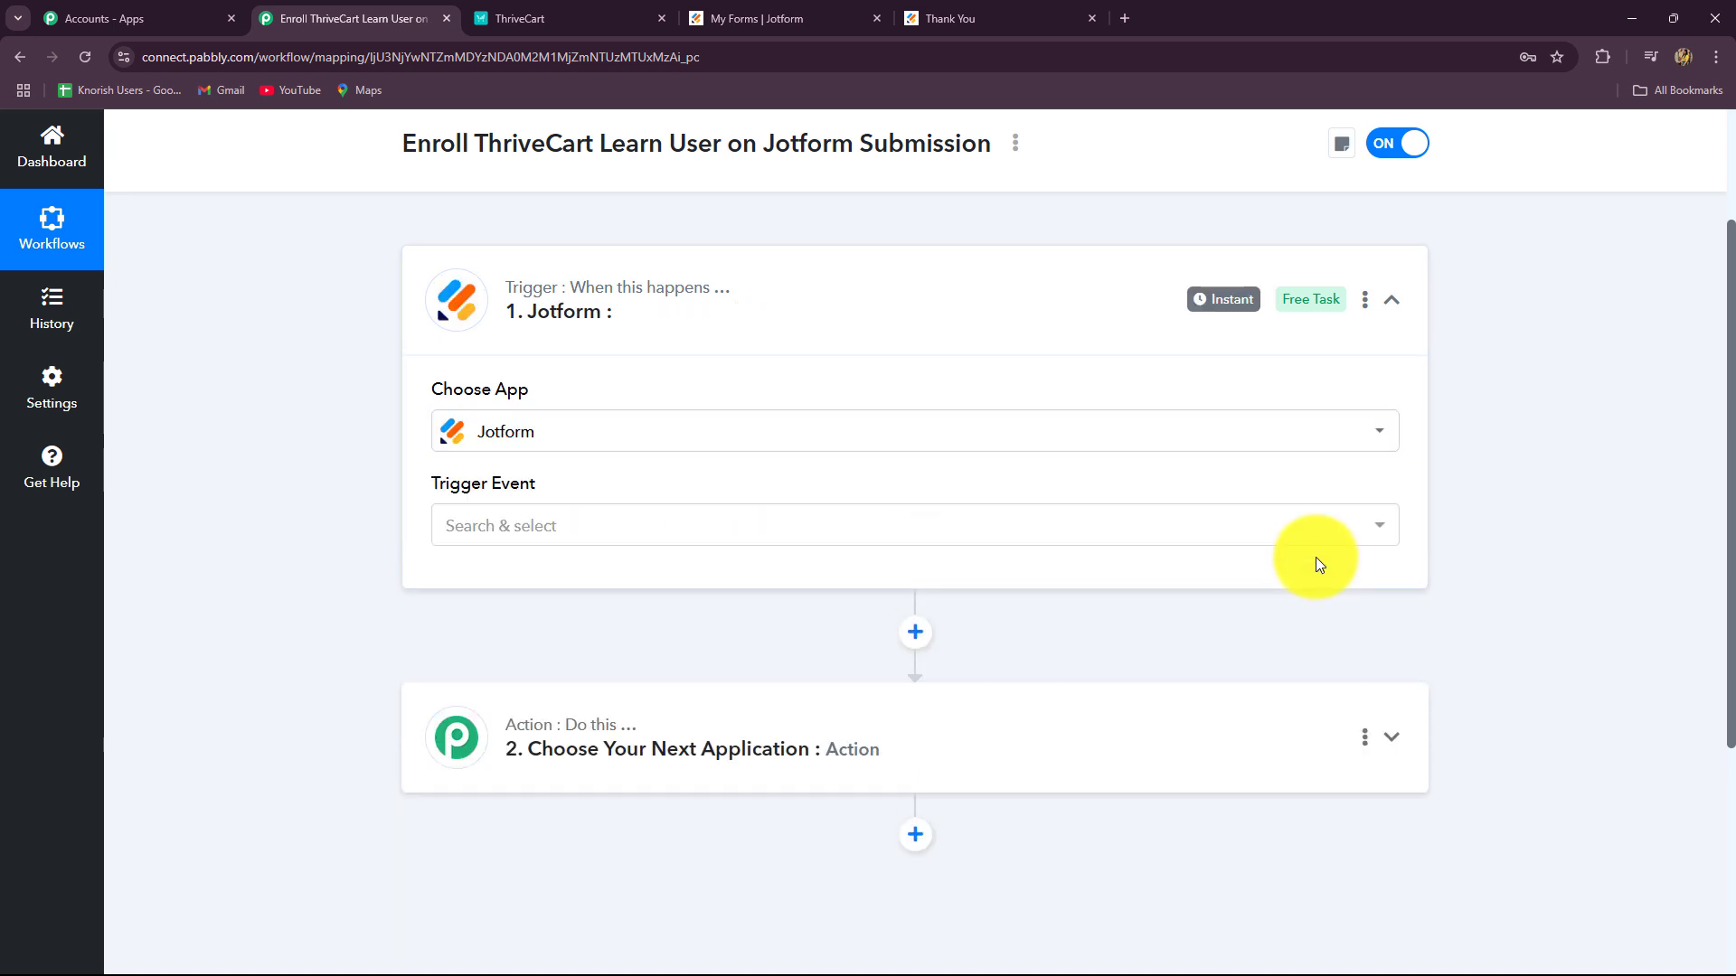
scroll(1310, 544, "down", 3)
left_click(510, 276)
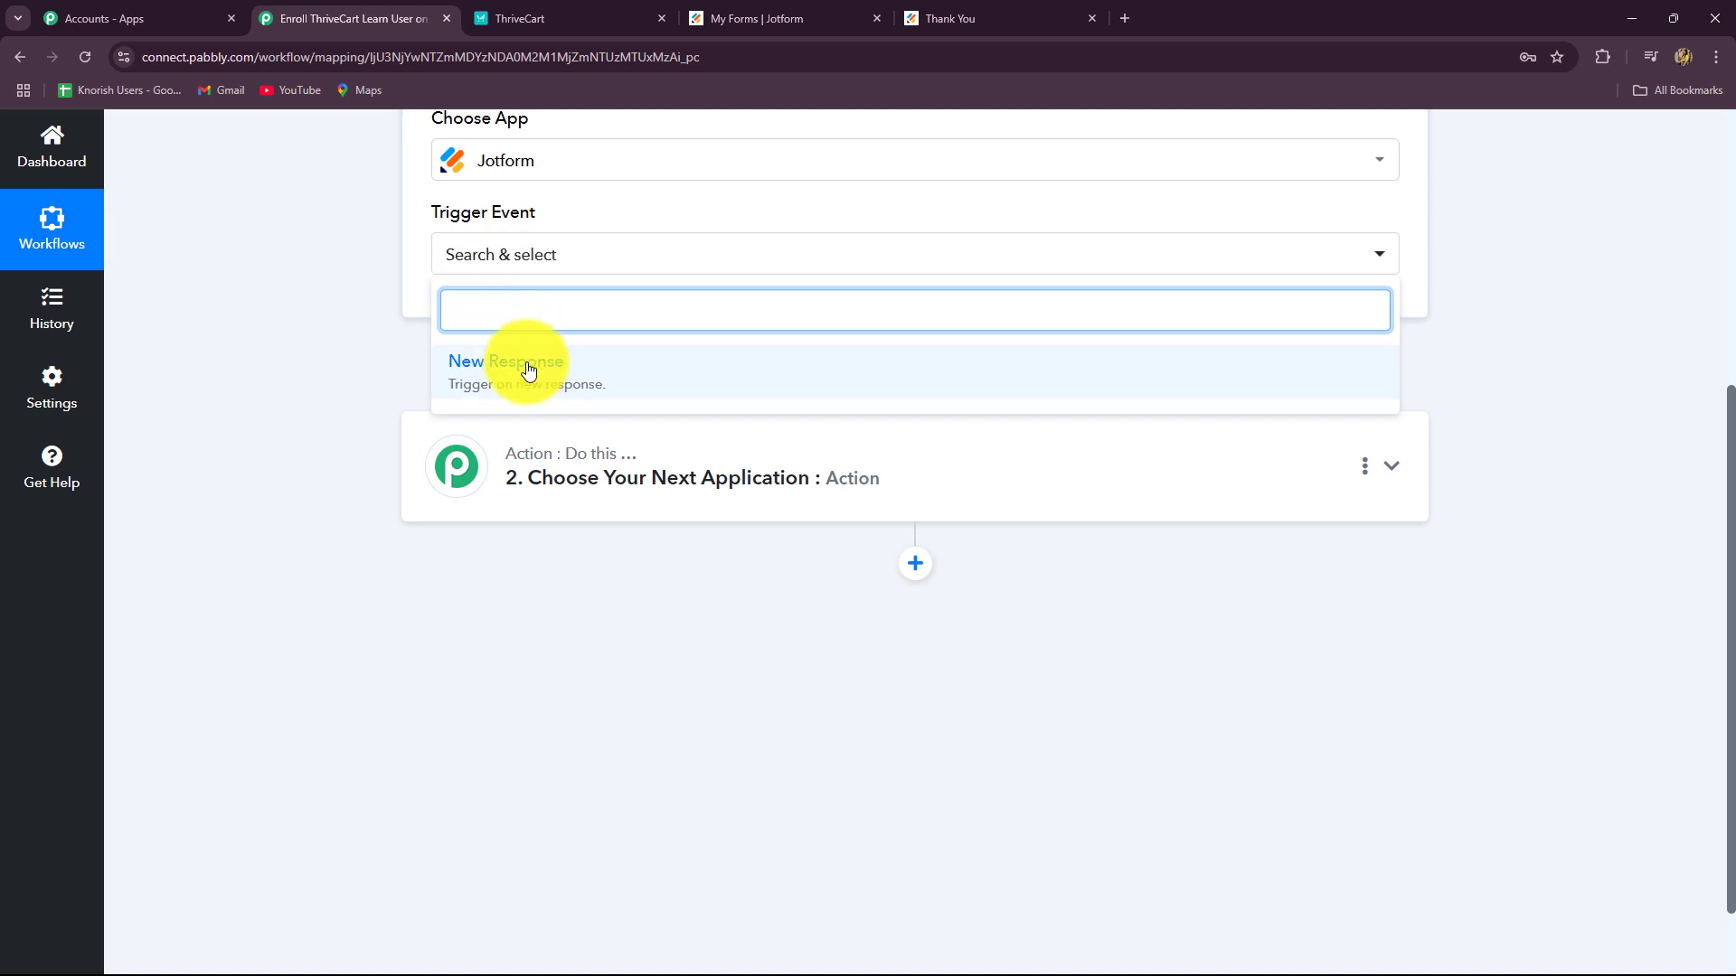
Step: Choose New Response as the Jotform trigger event
left_click(554, 388)
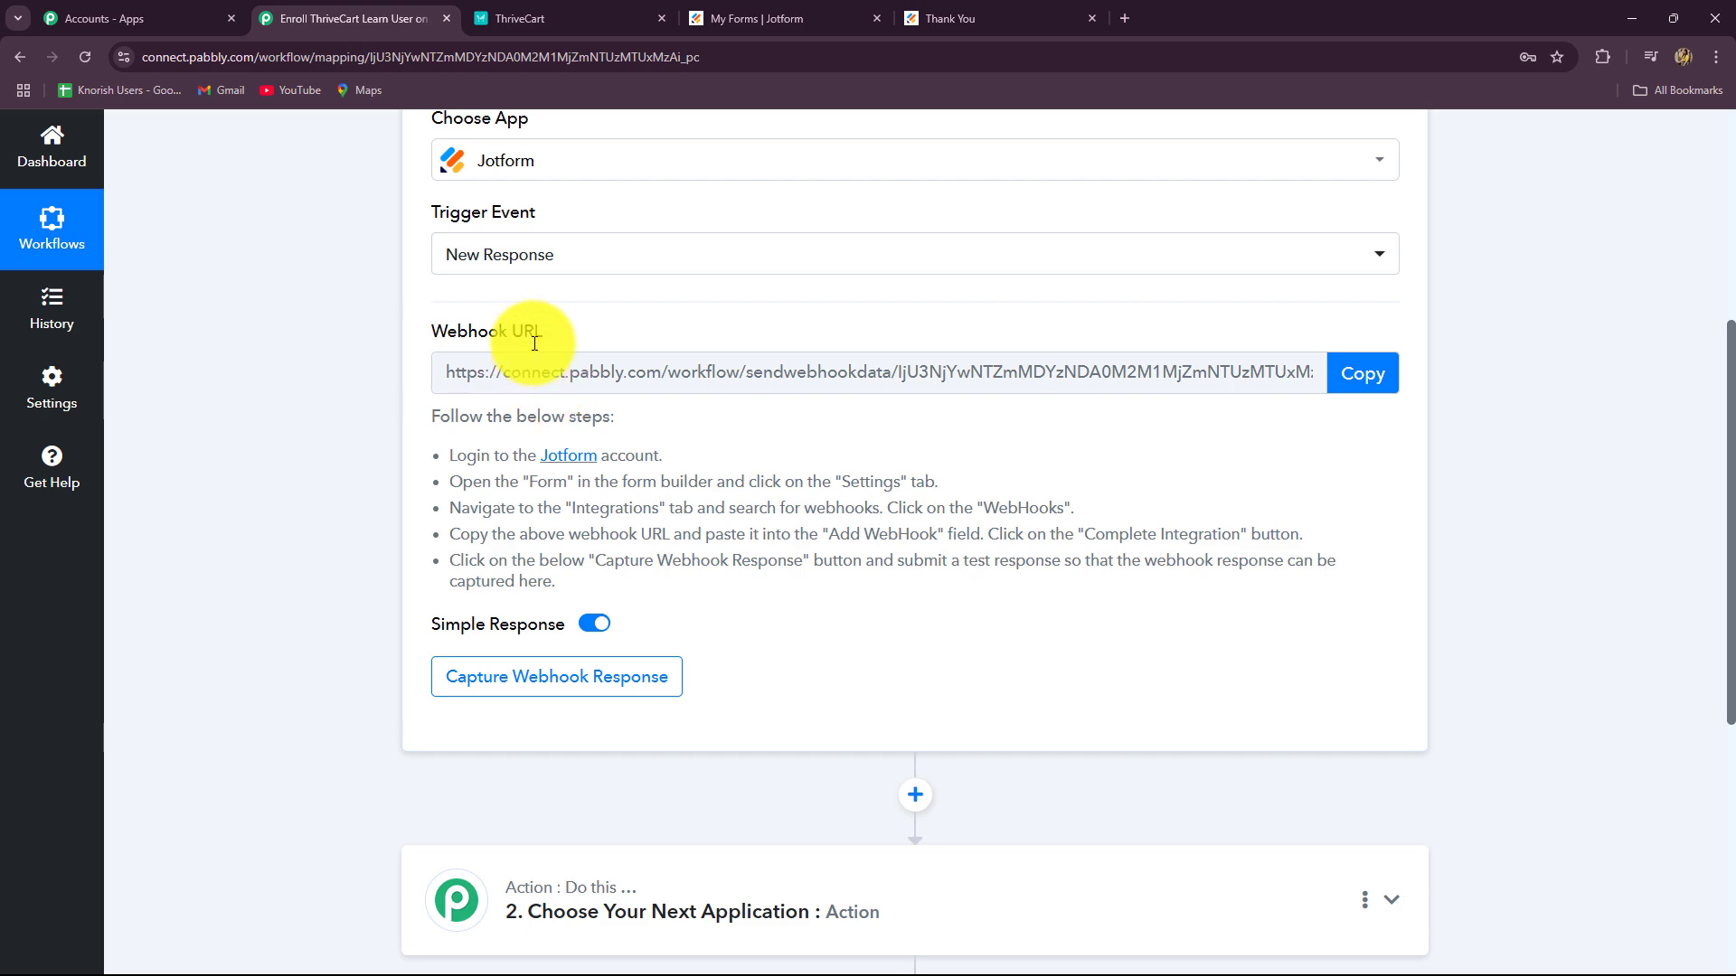
scroll(633, 341, "up", 4)
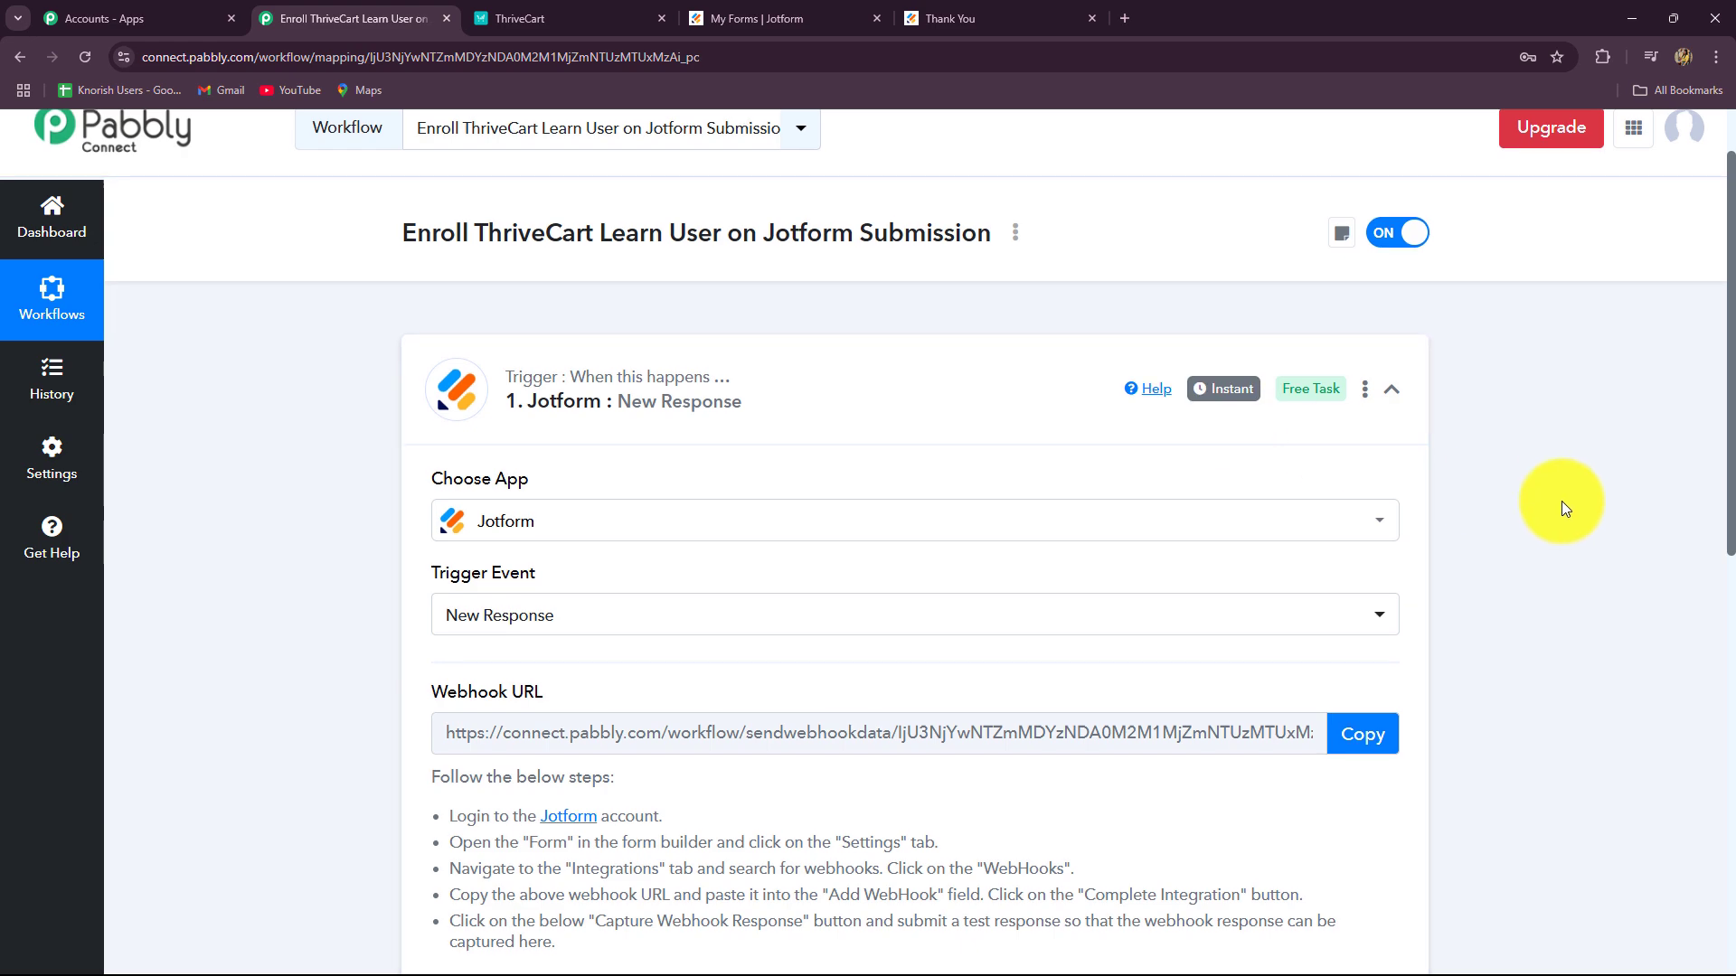
scroll(1562, 505, "down", 5)
scroll(1562, 504, "up", 2)
scroll(1562, 504, "down", 1)
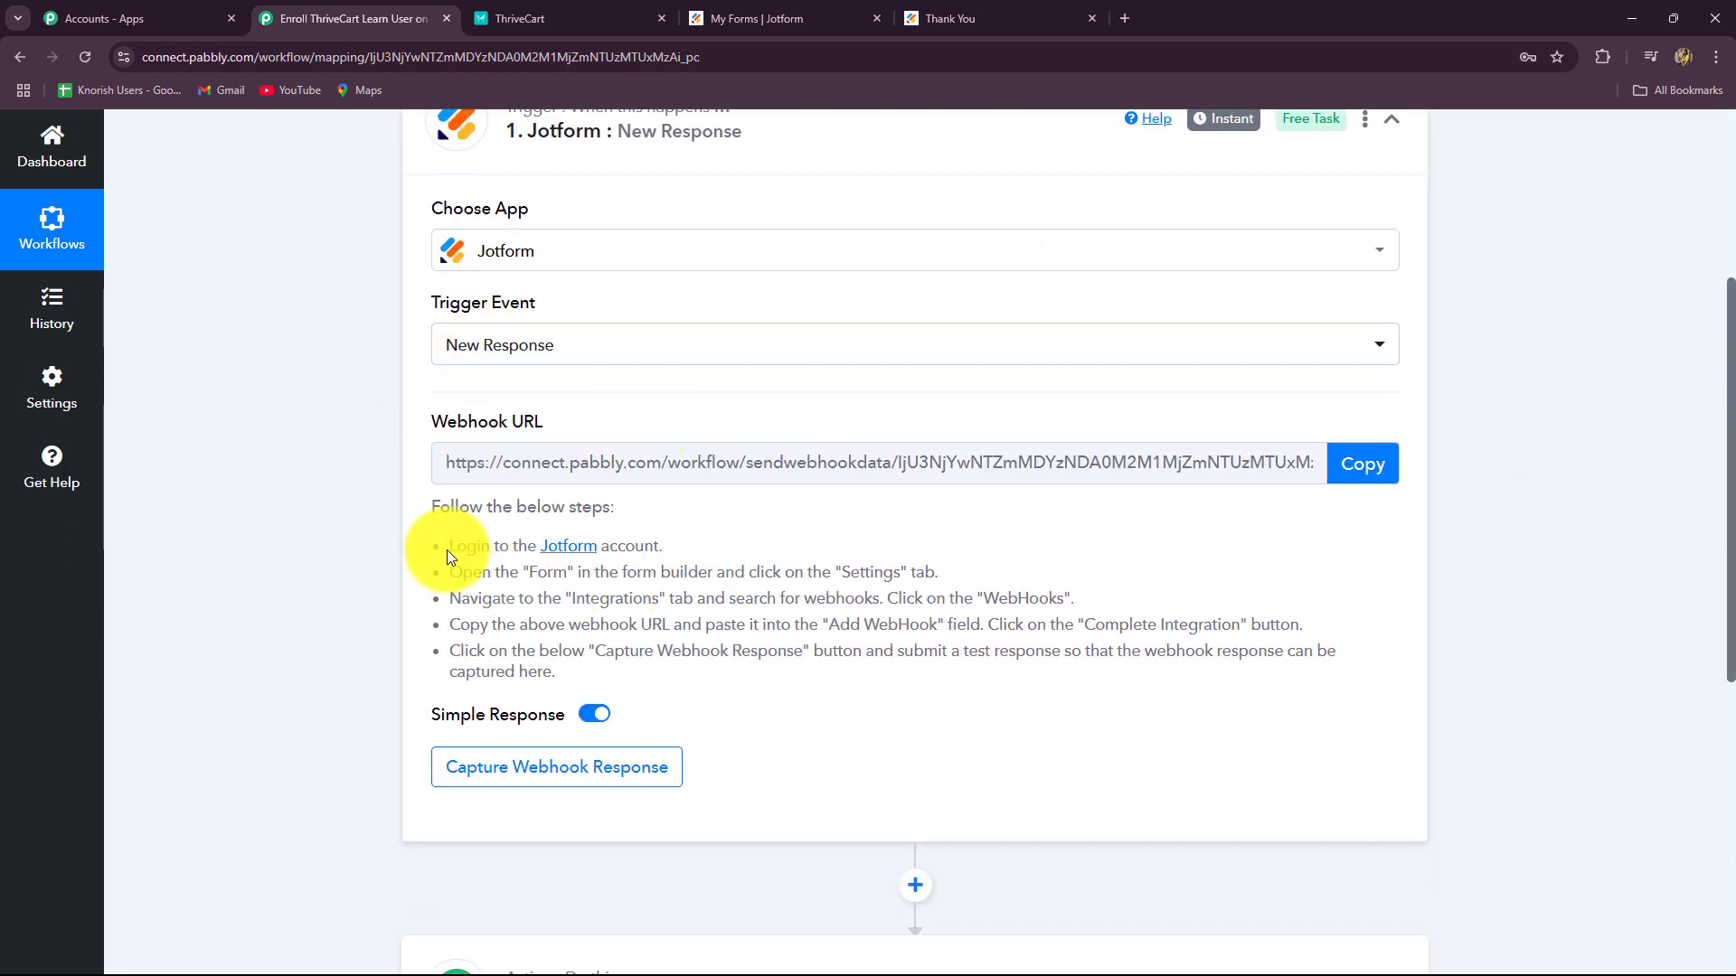
Step: Review the five webhook setup instructions and copy the Pabbly webhook URL for Jotform
left_click_drag(446, 550, 584, 670)
left_click(291, 606)
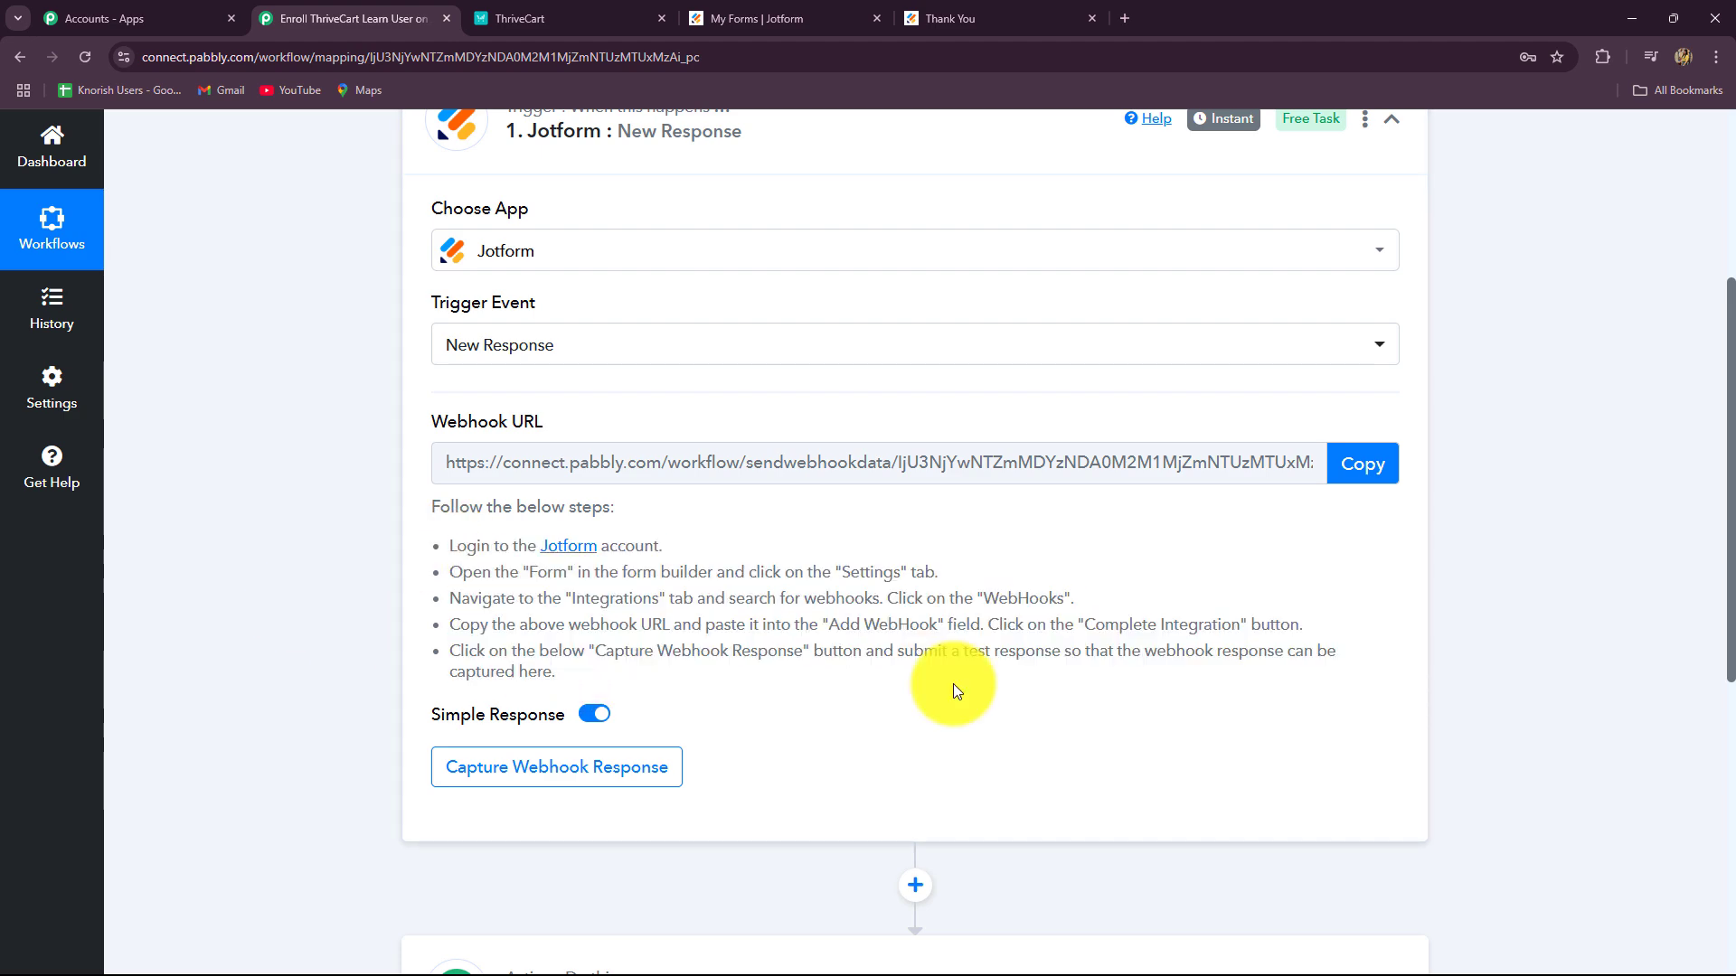
scroll(957, 673, "up", 2)
scroll(372, 353, "down", 2)
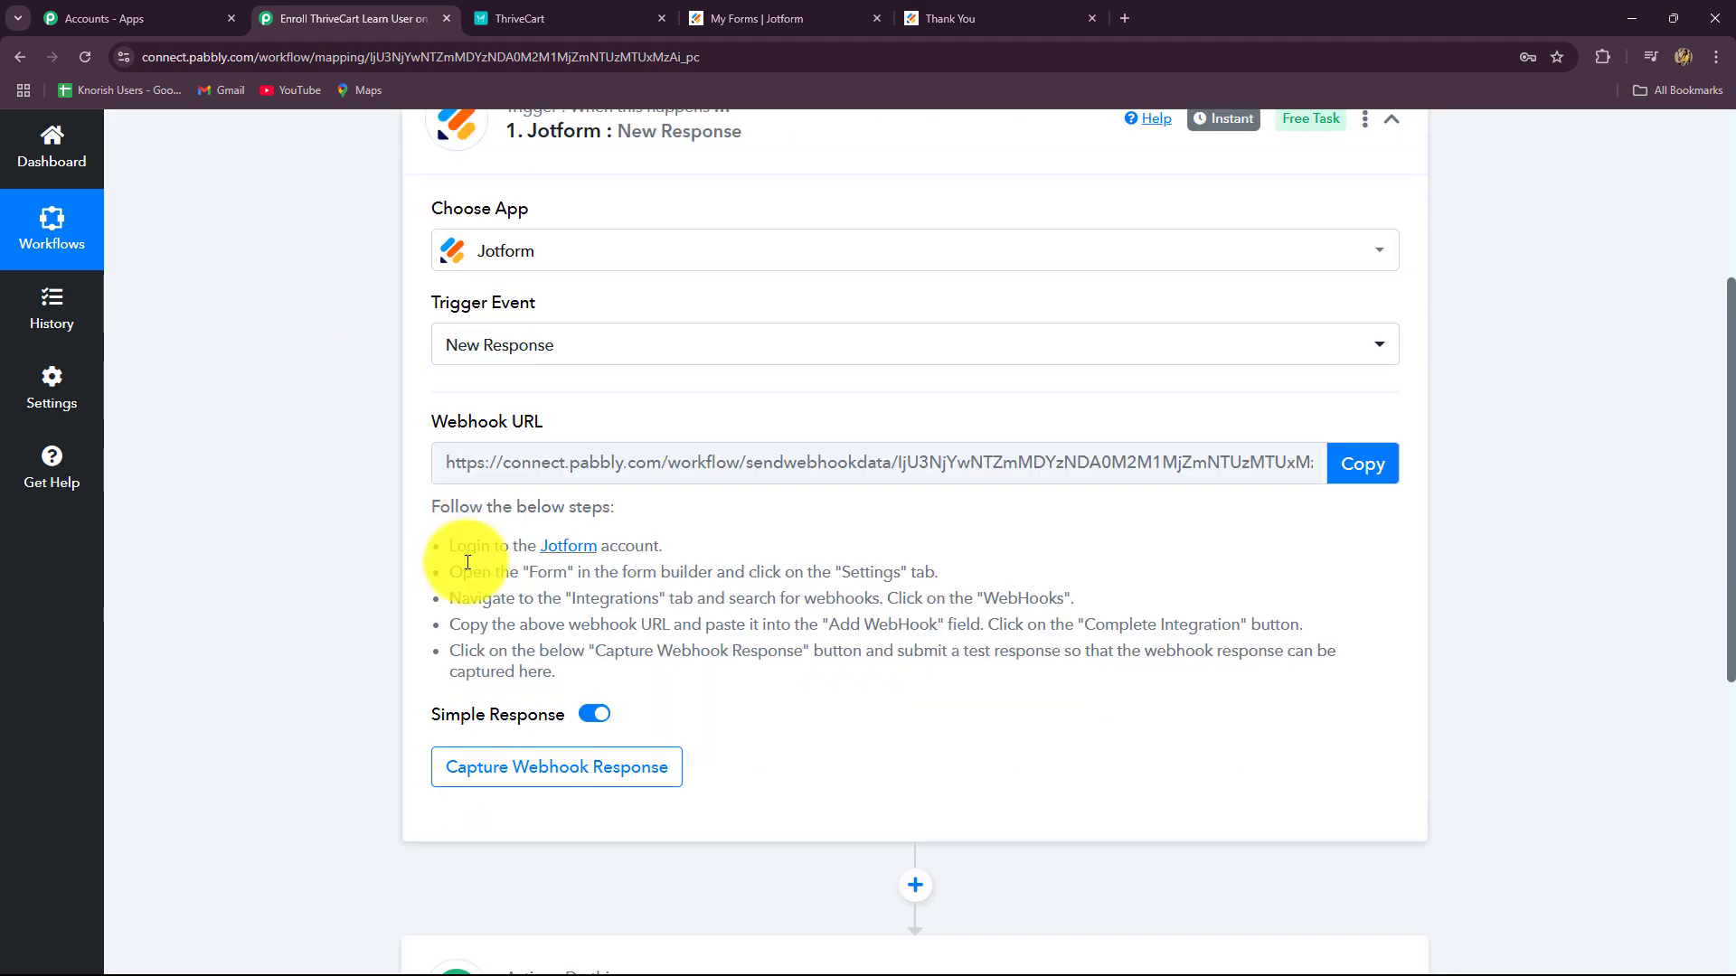
left_click_drag(449, 546, 552, 673)
left_click(644, 686)
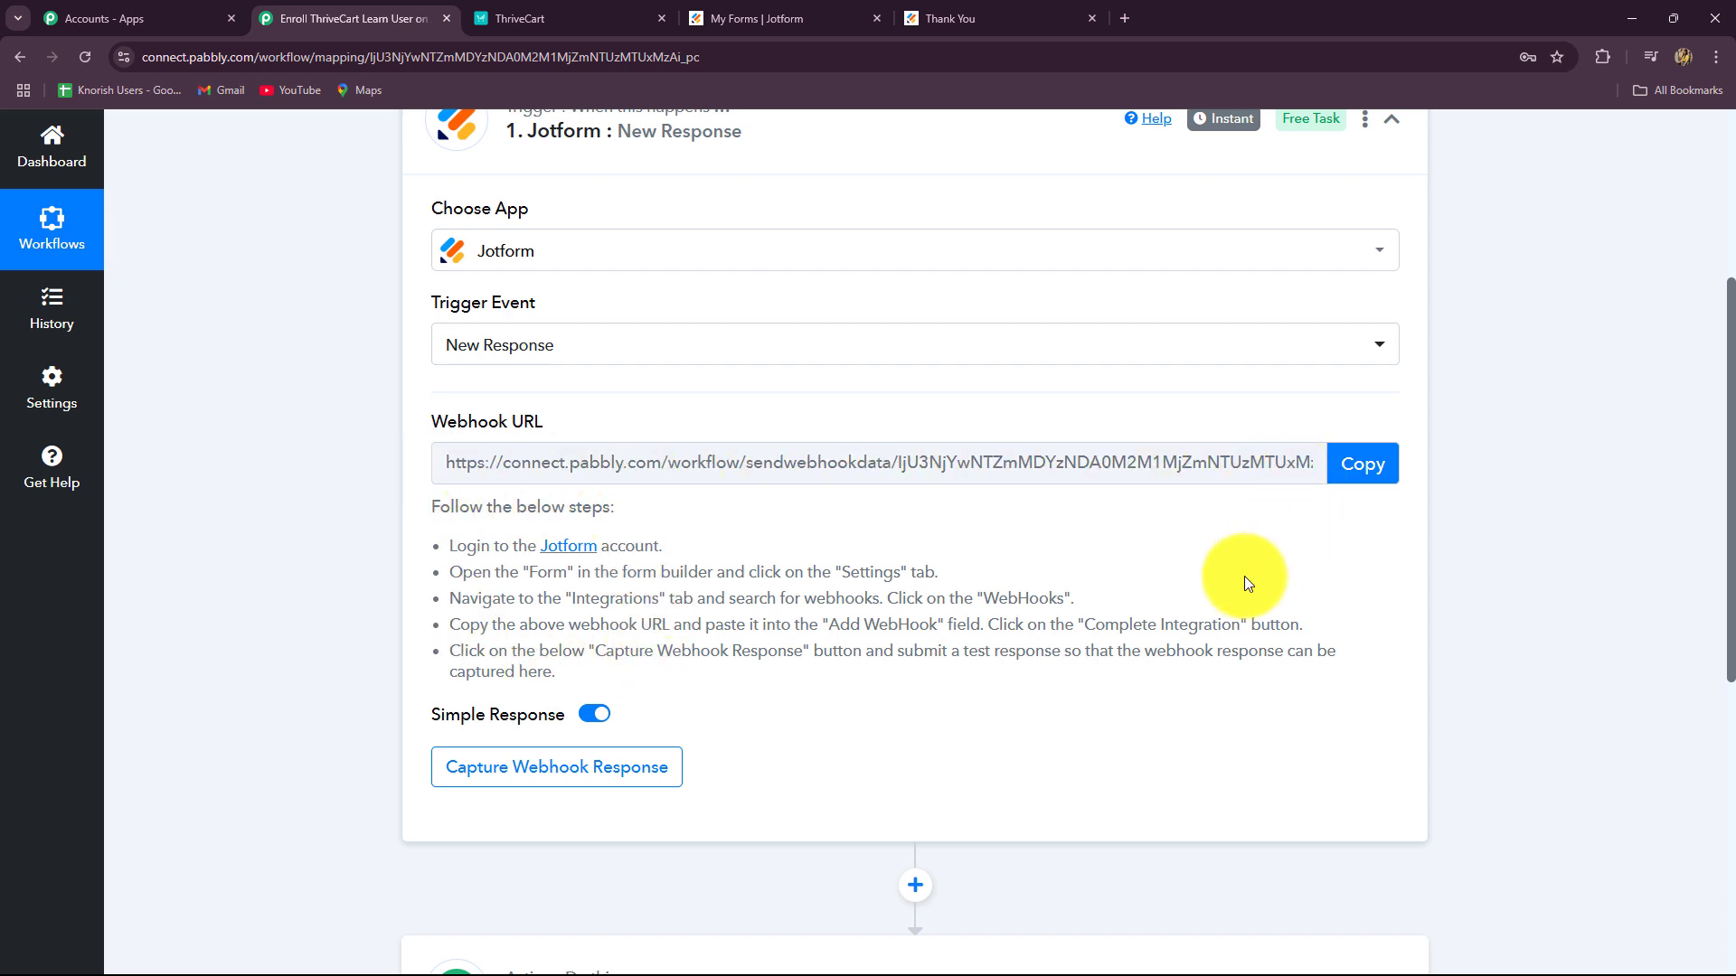
left_click(1363, 464)
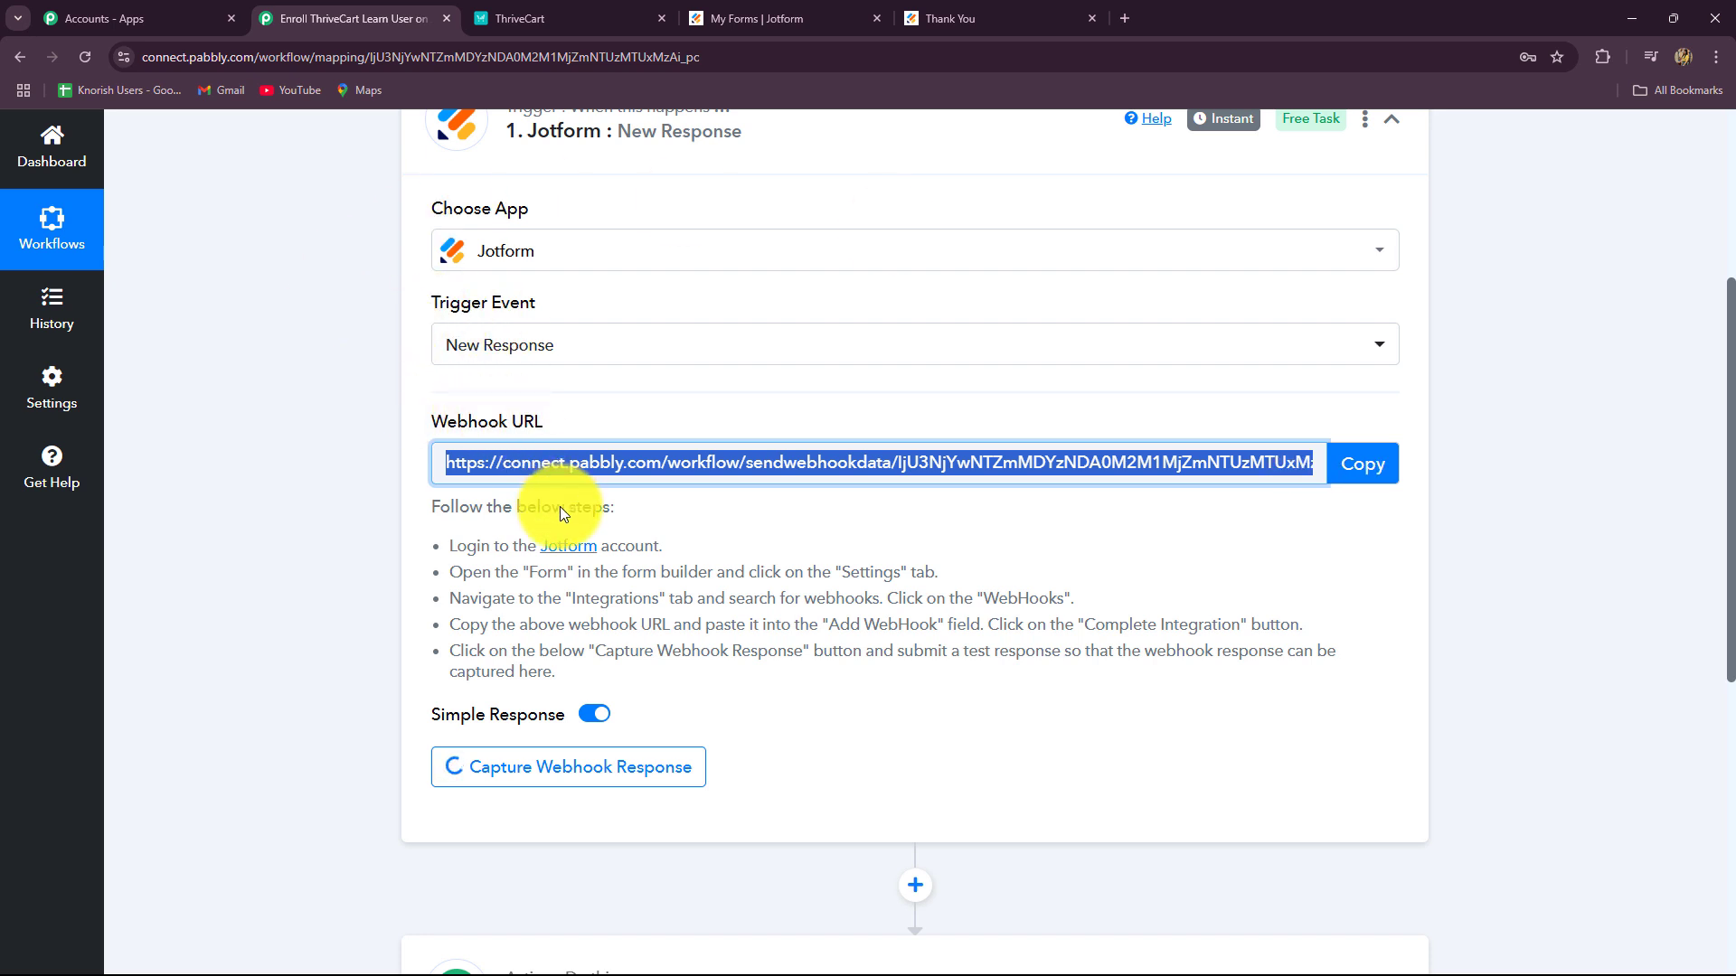
left_click(736, 10)
Step: Open the Course Registration Form in Jotform and go to its Settings > Integrations page
left_click(1092, 18)
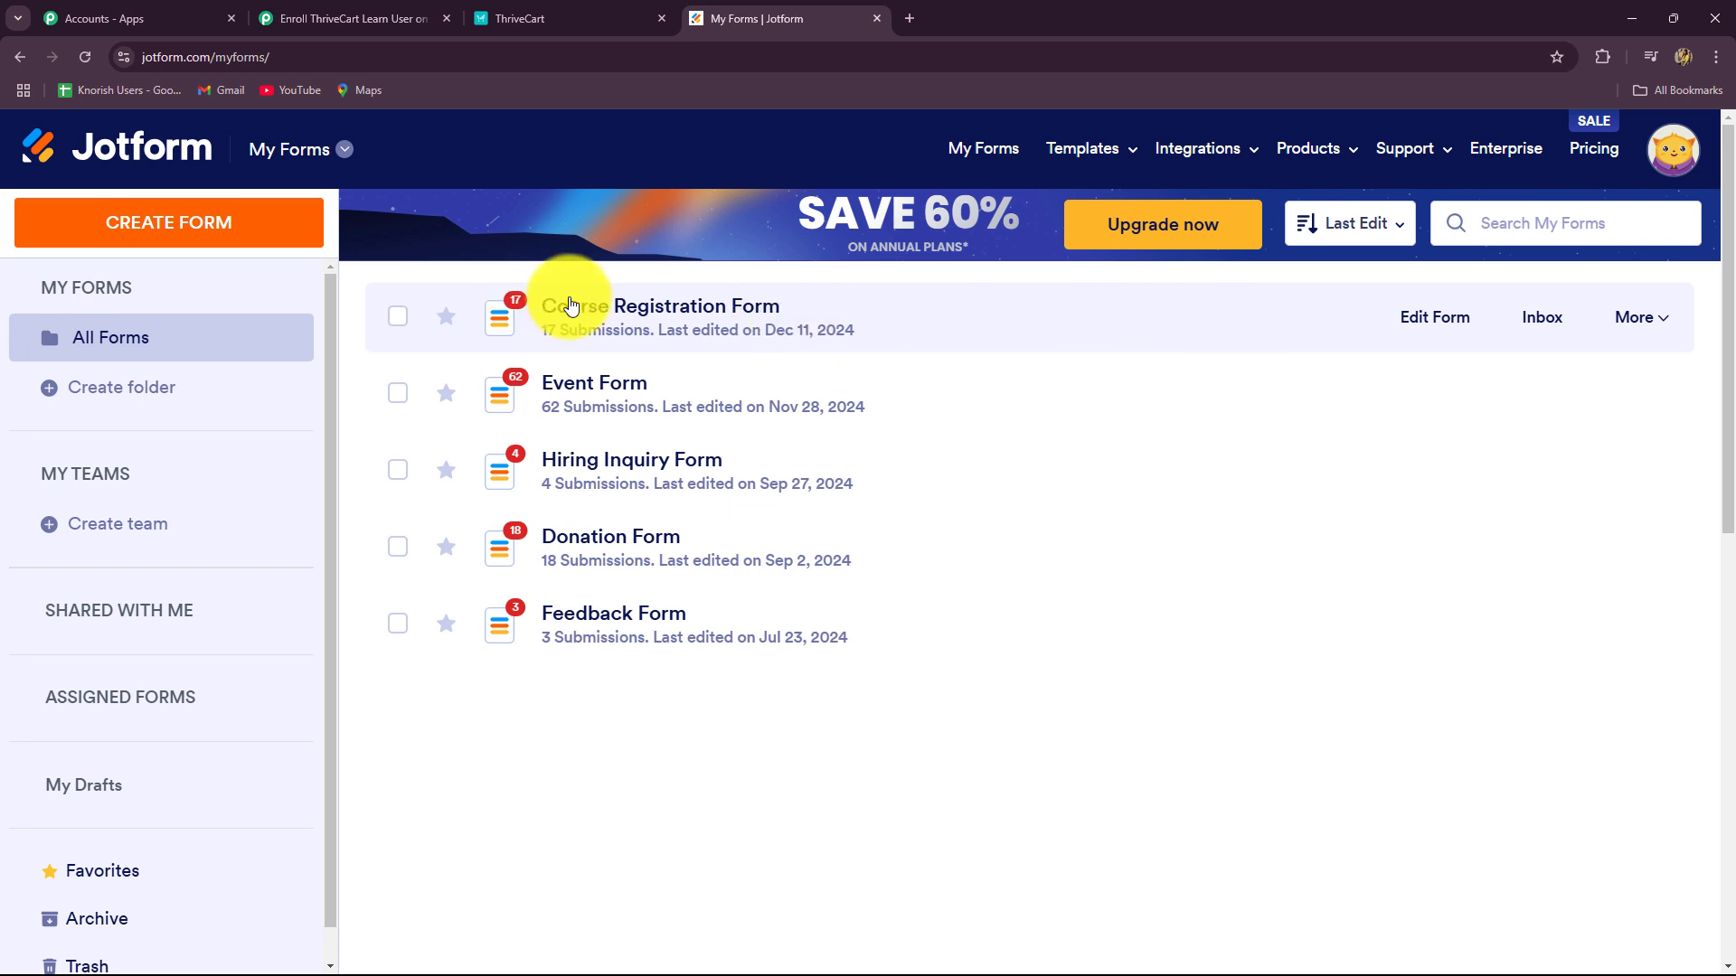
left_click(1423, 324)
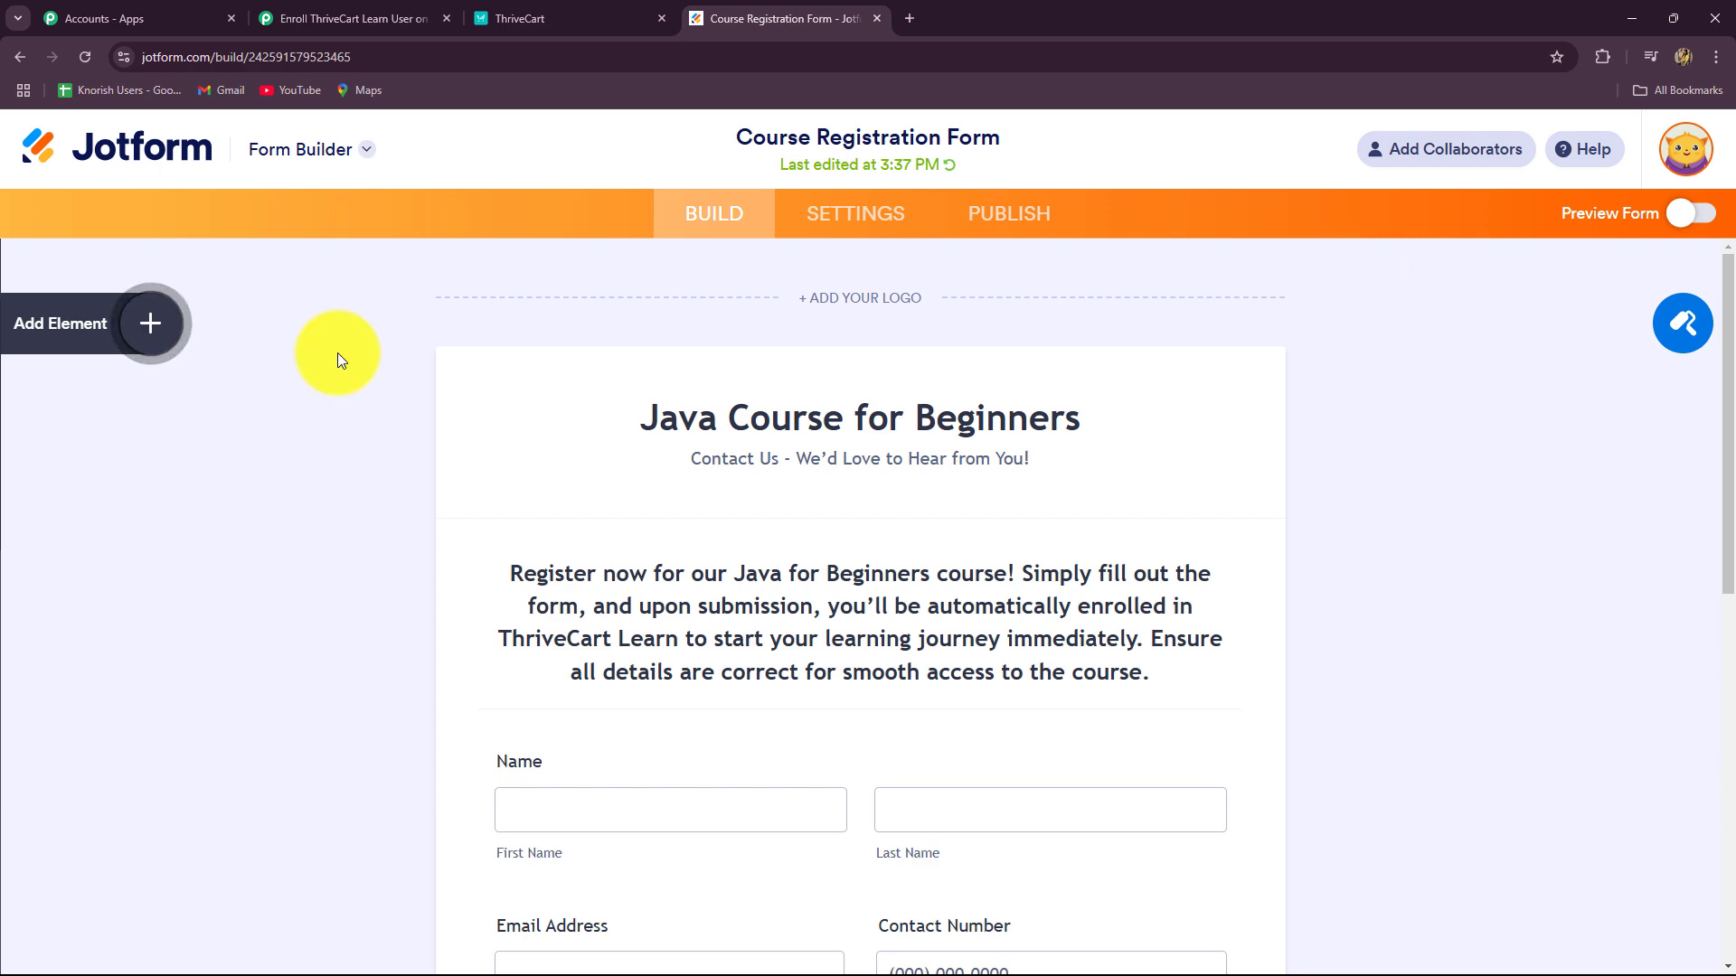
scroll(293, 391, "down", 5)
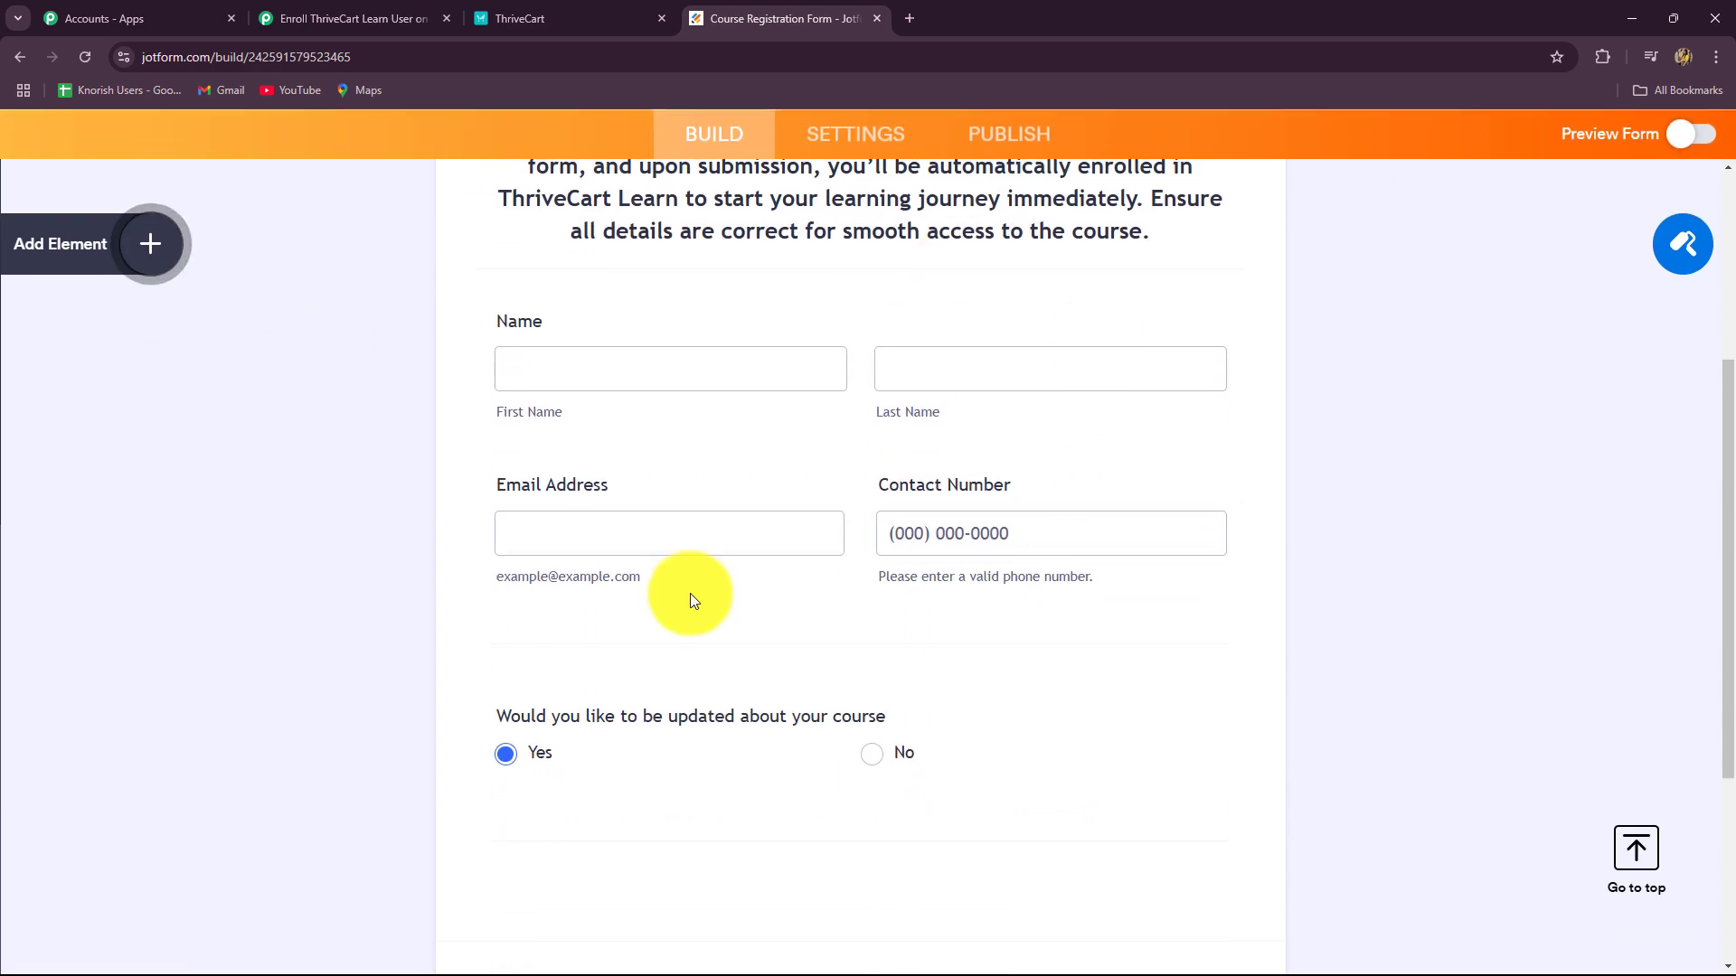
scroll(409, 572, "up", 5)
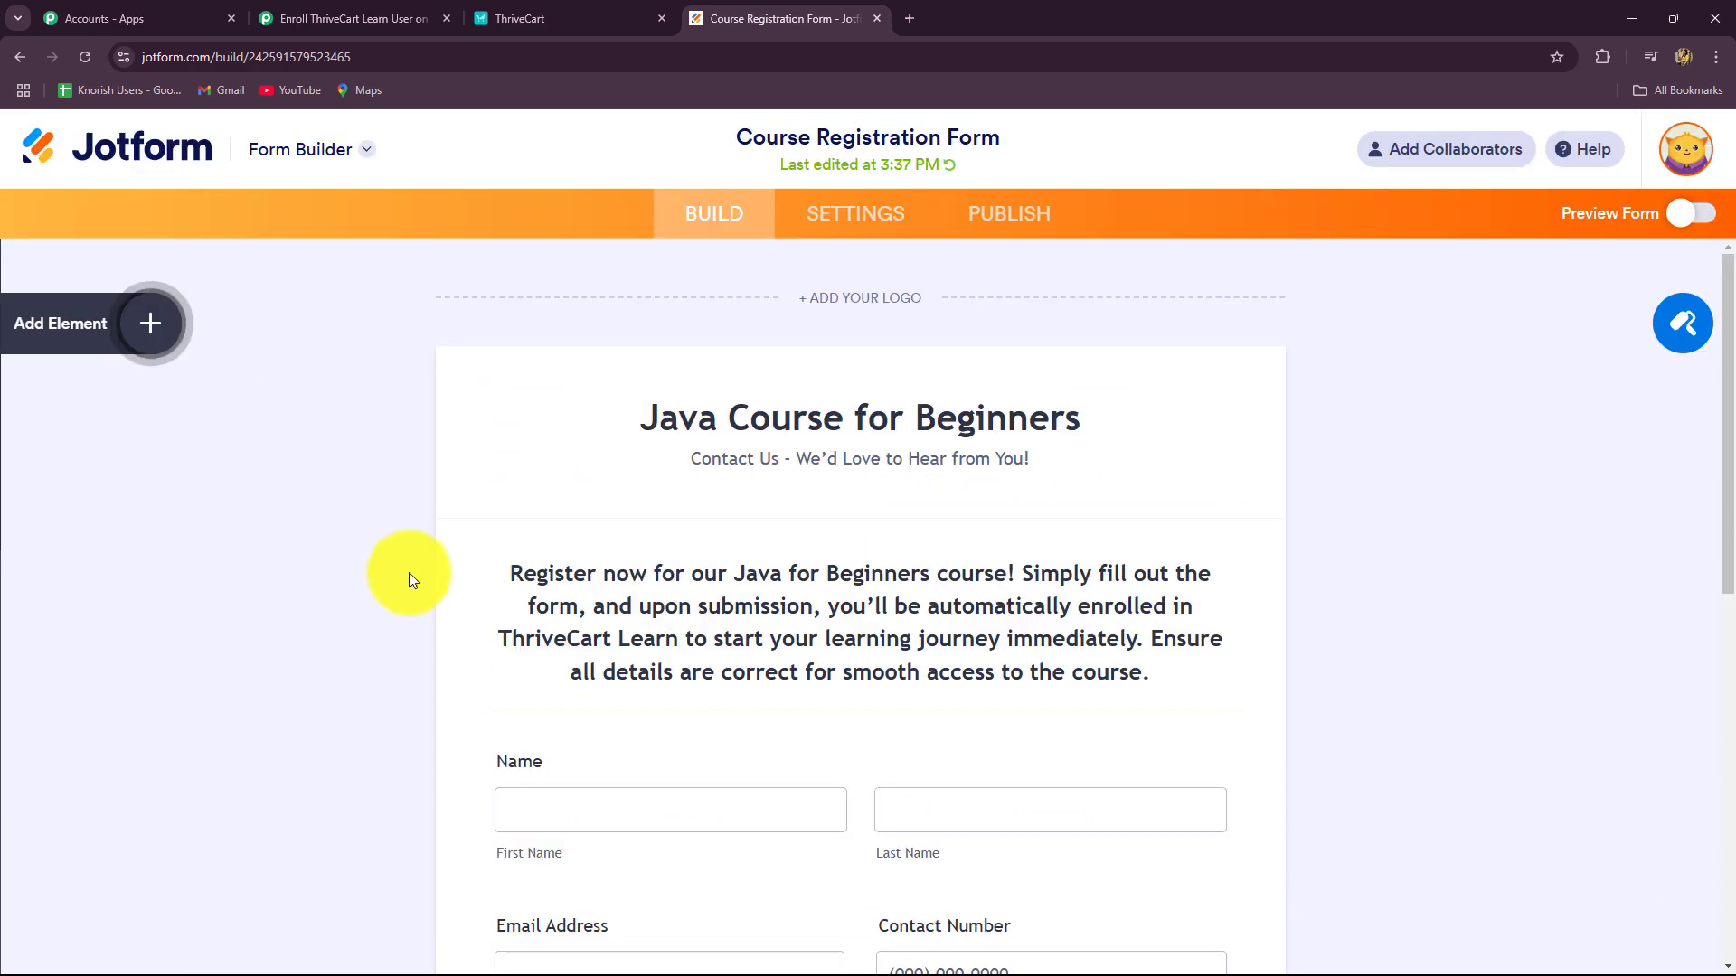
left_click(836, 217)
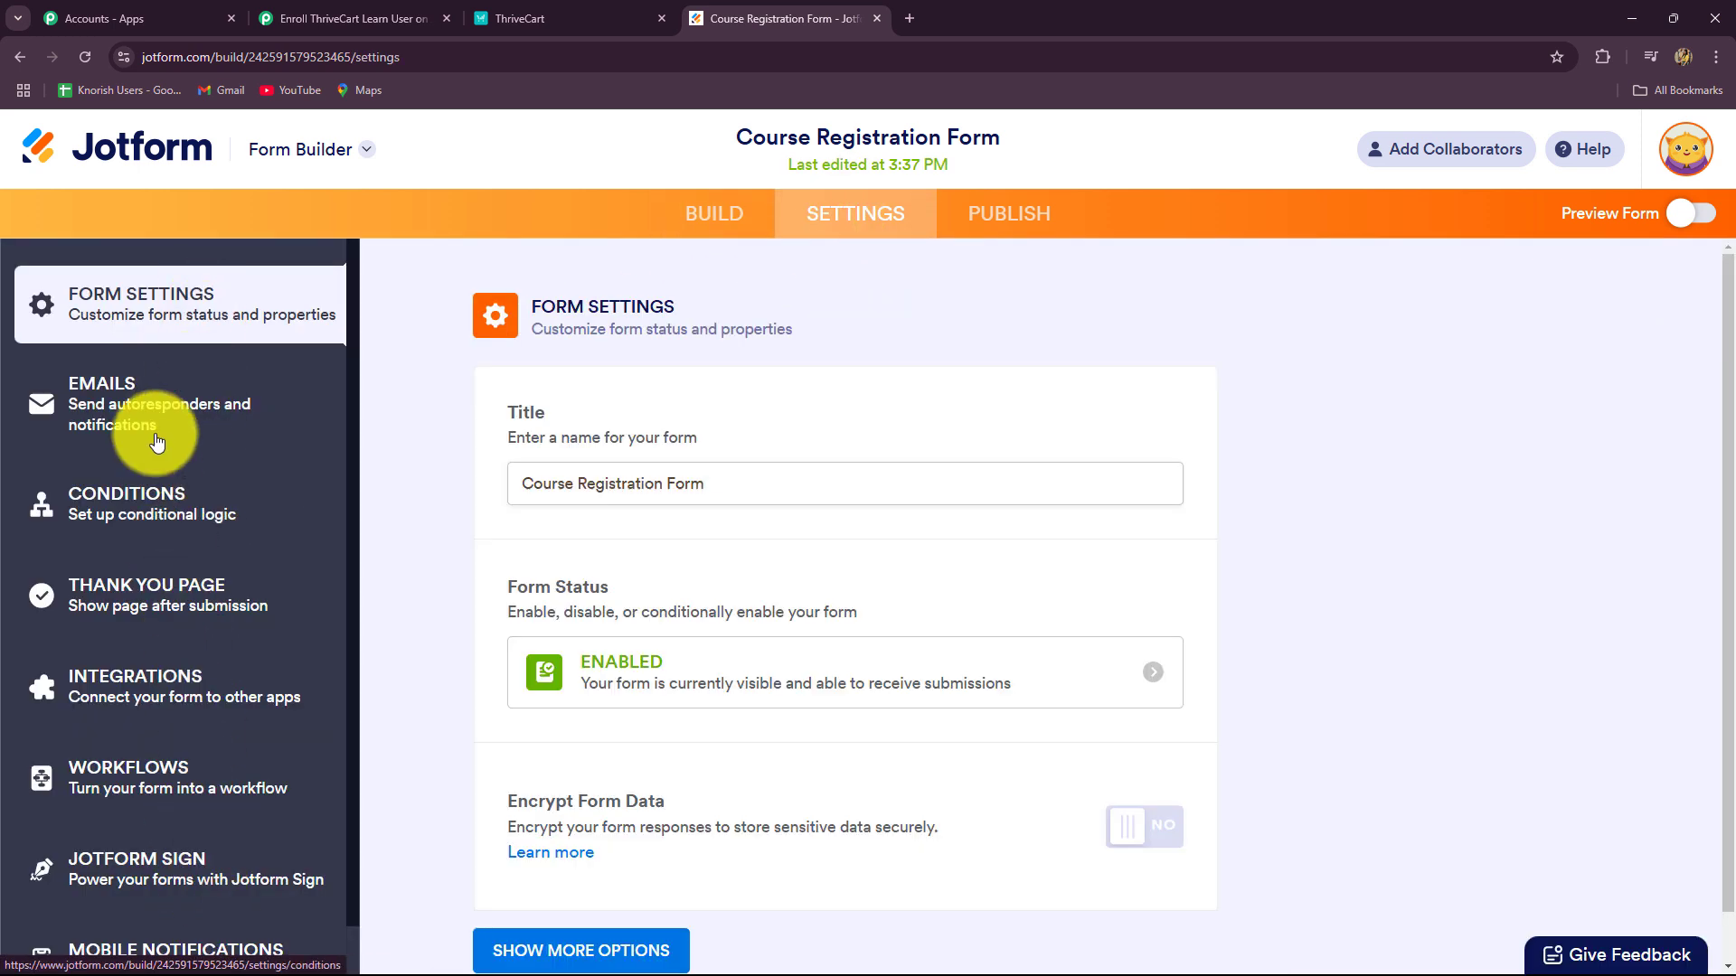
left_click(86, 696)
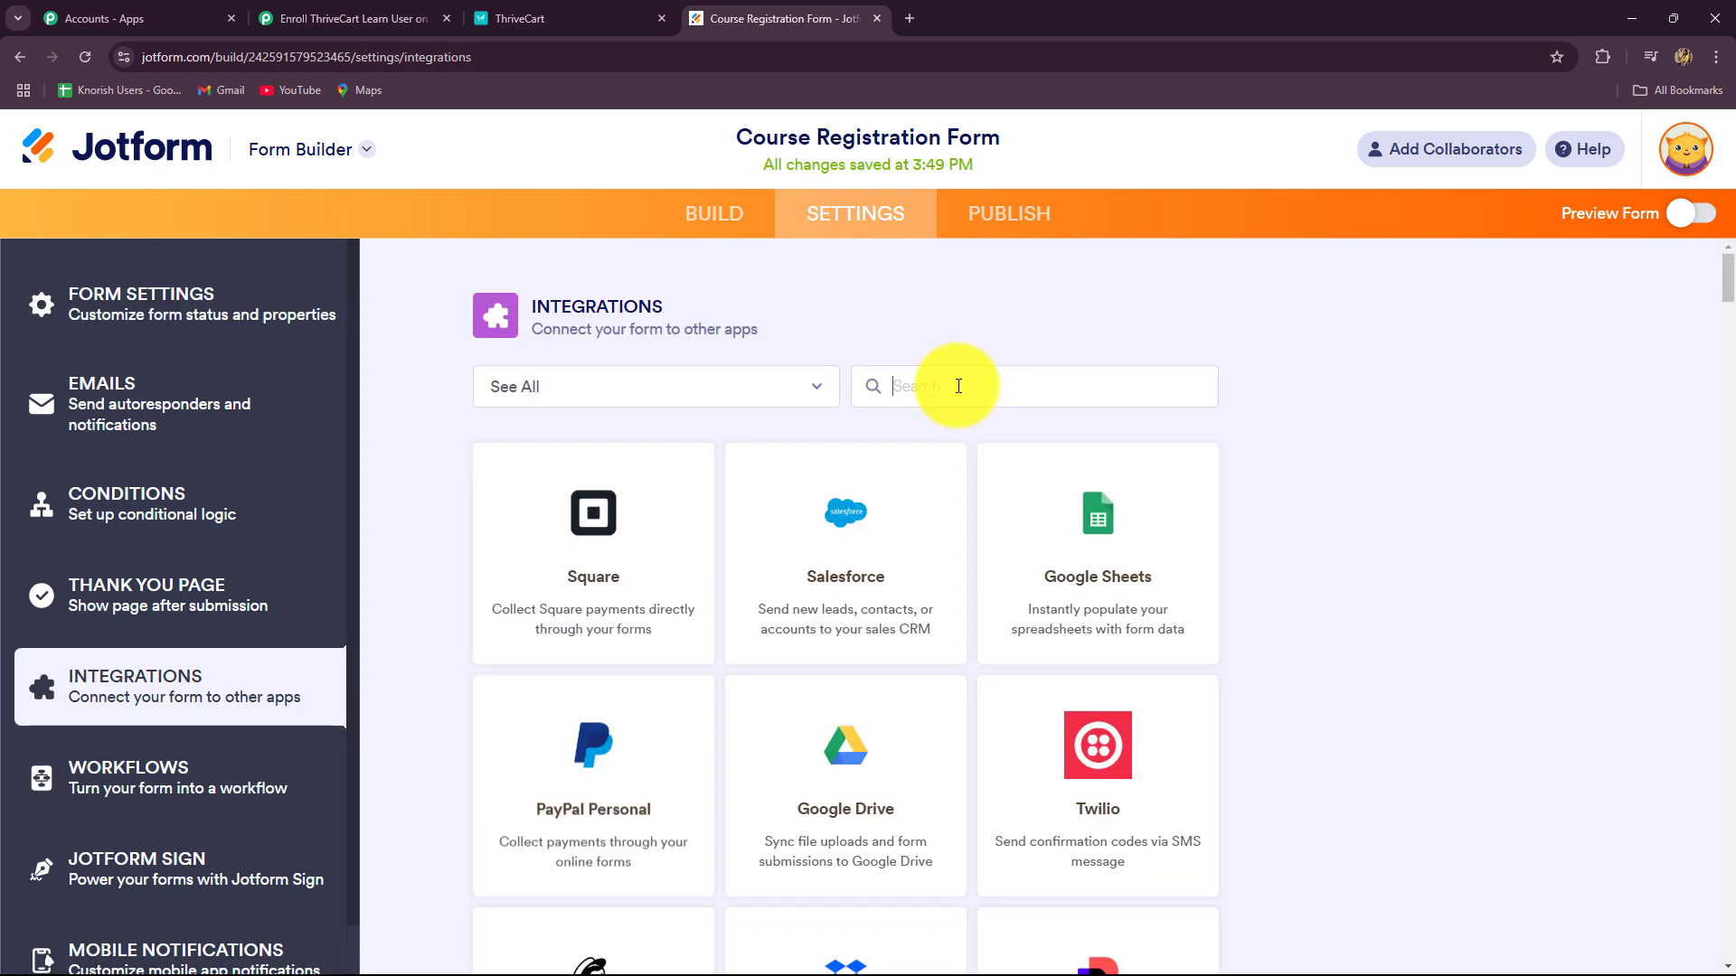
Step: Add a Webhooks integration with the pasted Pabbly Connect URL and complete it
left_click(959, 386)
type("web")
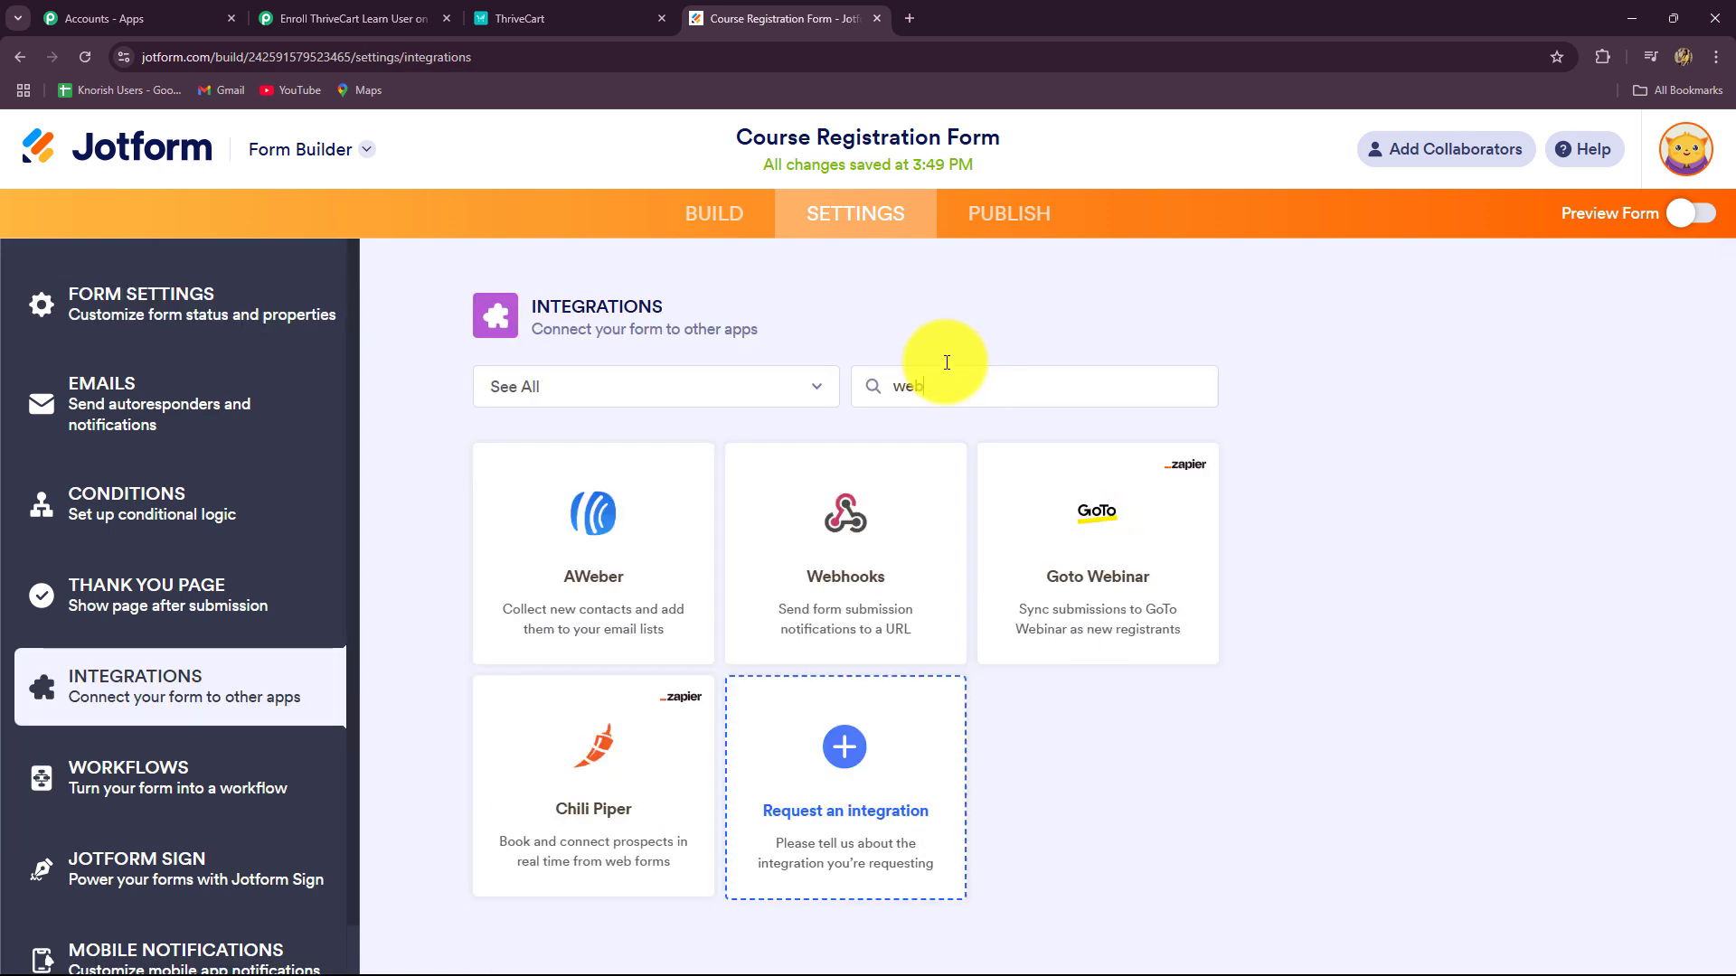
left_click(876, 554)
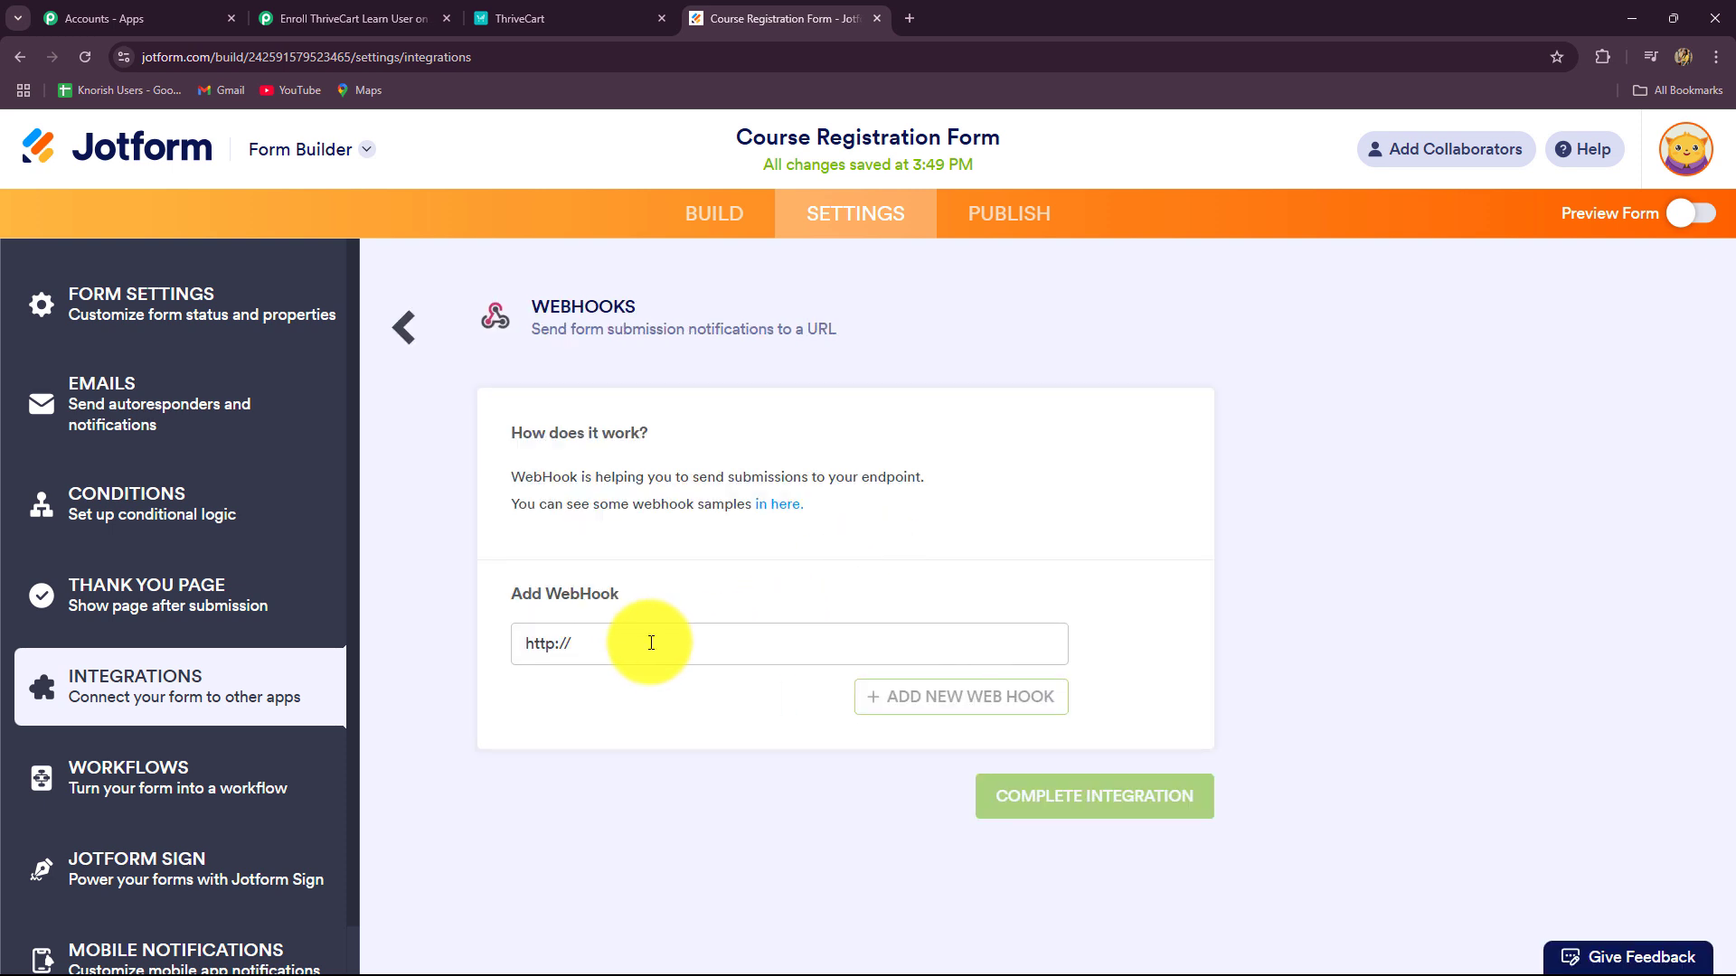
left_click_drag(651, 642, 506, 666)
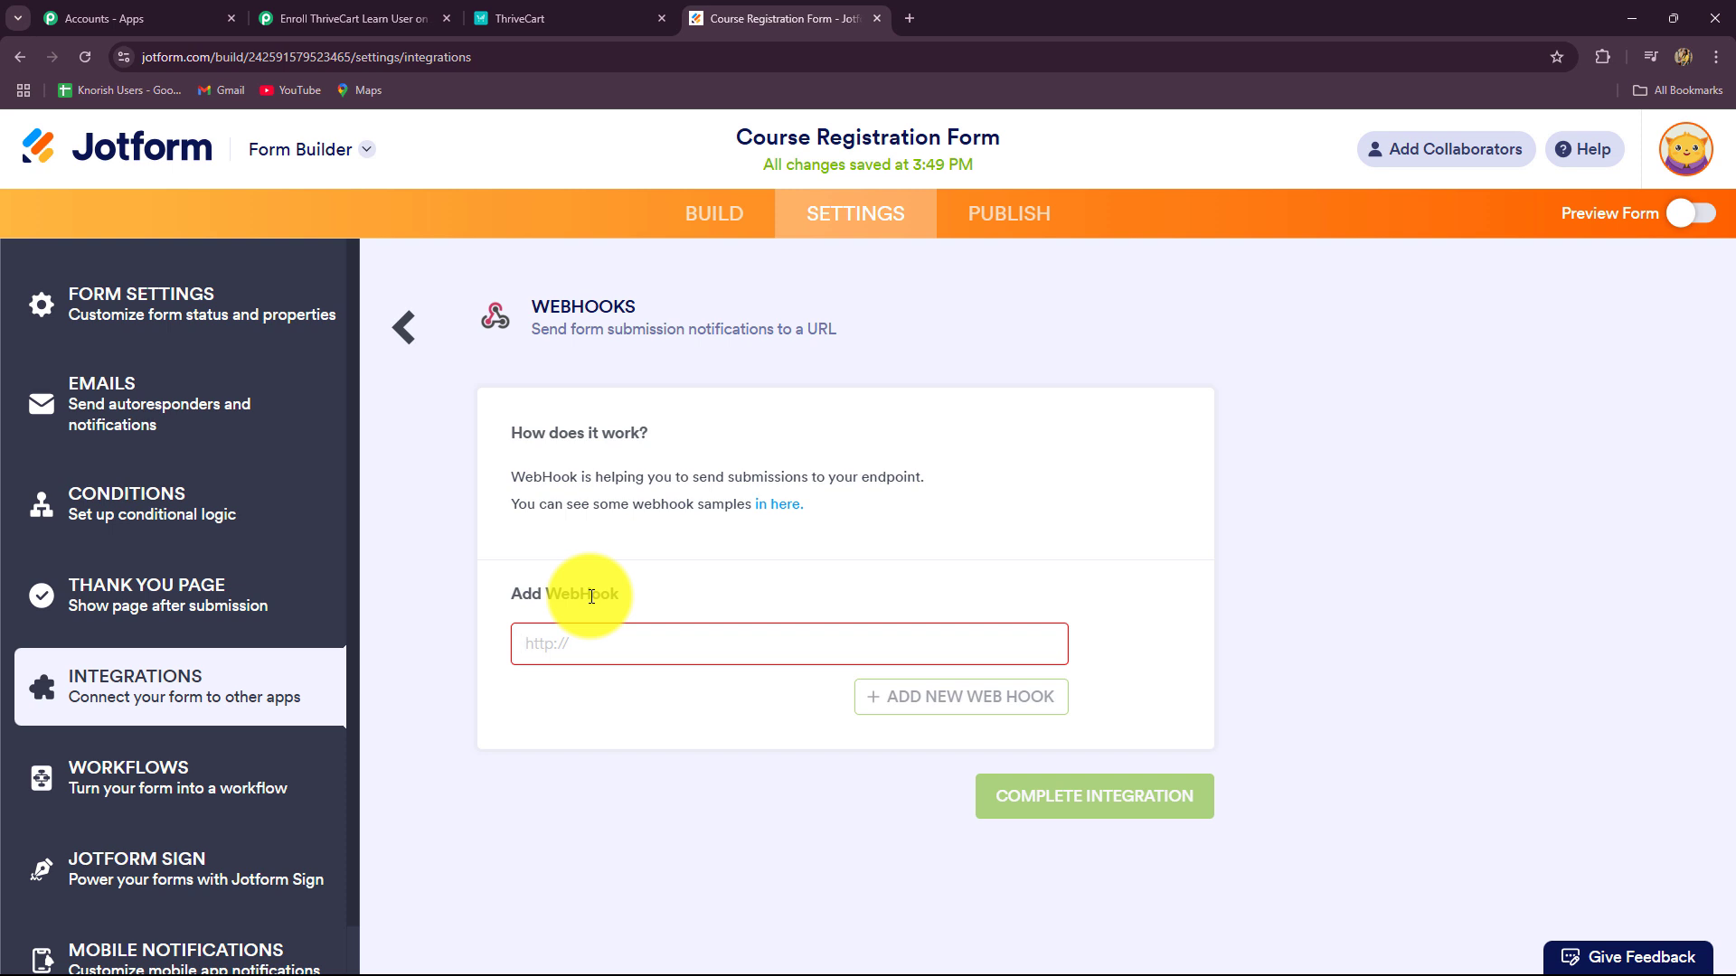
key("ctrl+v")
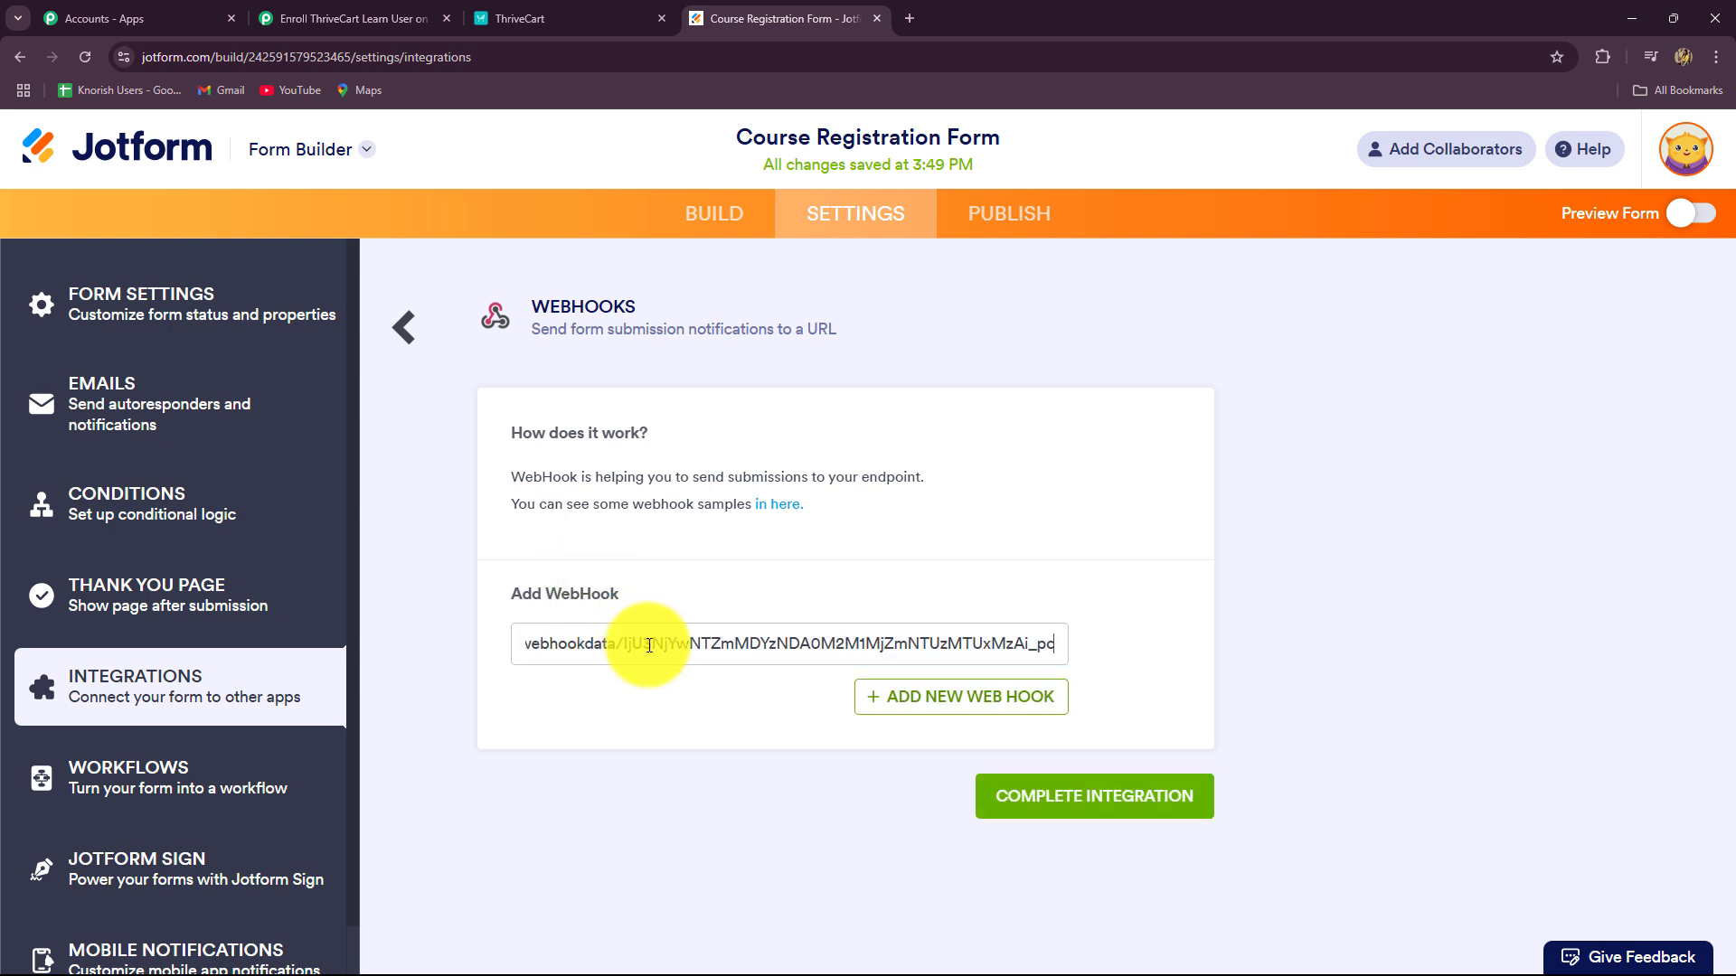
left_click(1015, 795)
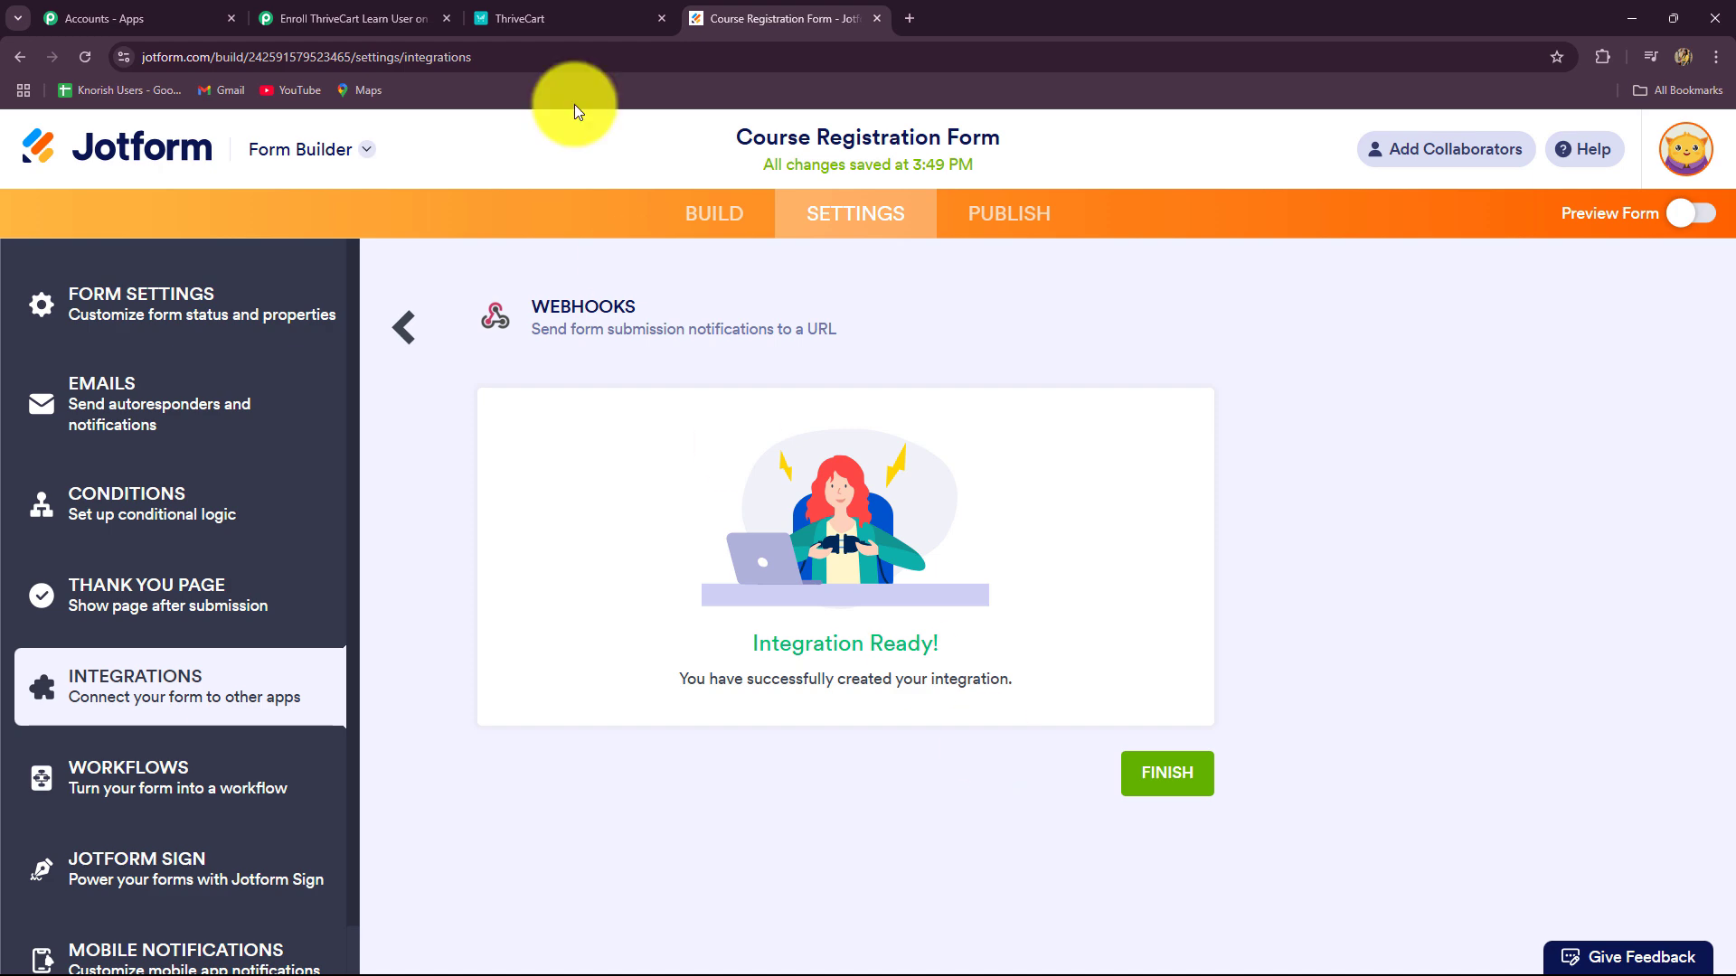
Step: Copy the form's public link from Publish and load the live form in a new tab
left_click(362, 13)
scroll(905, 484, "down", 2)
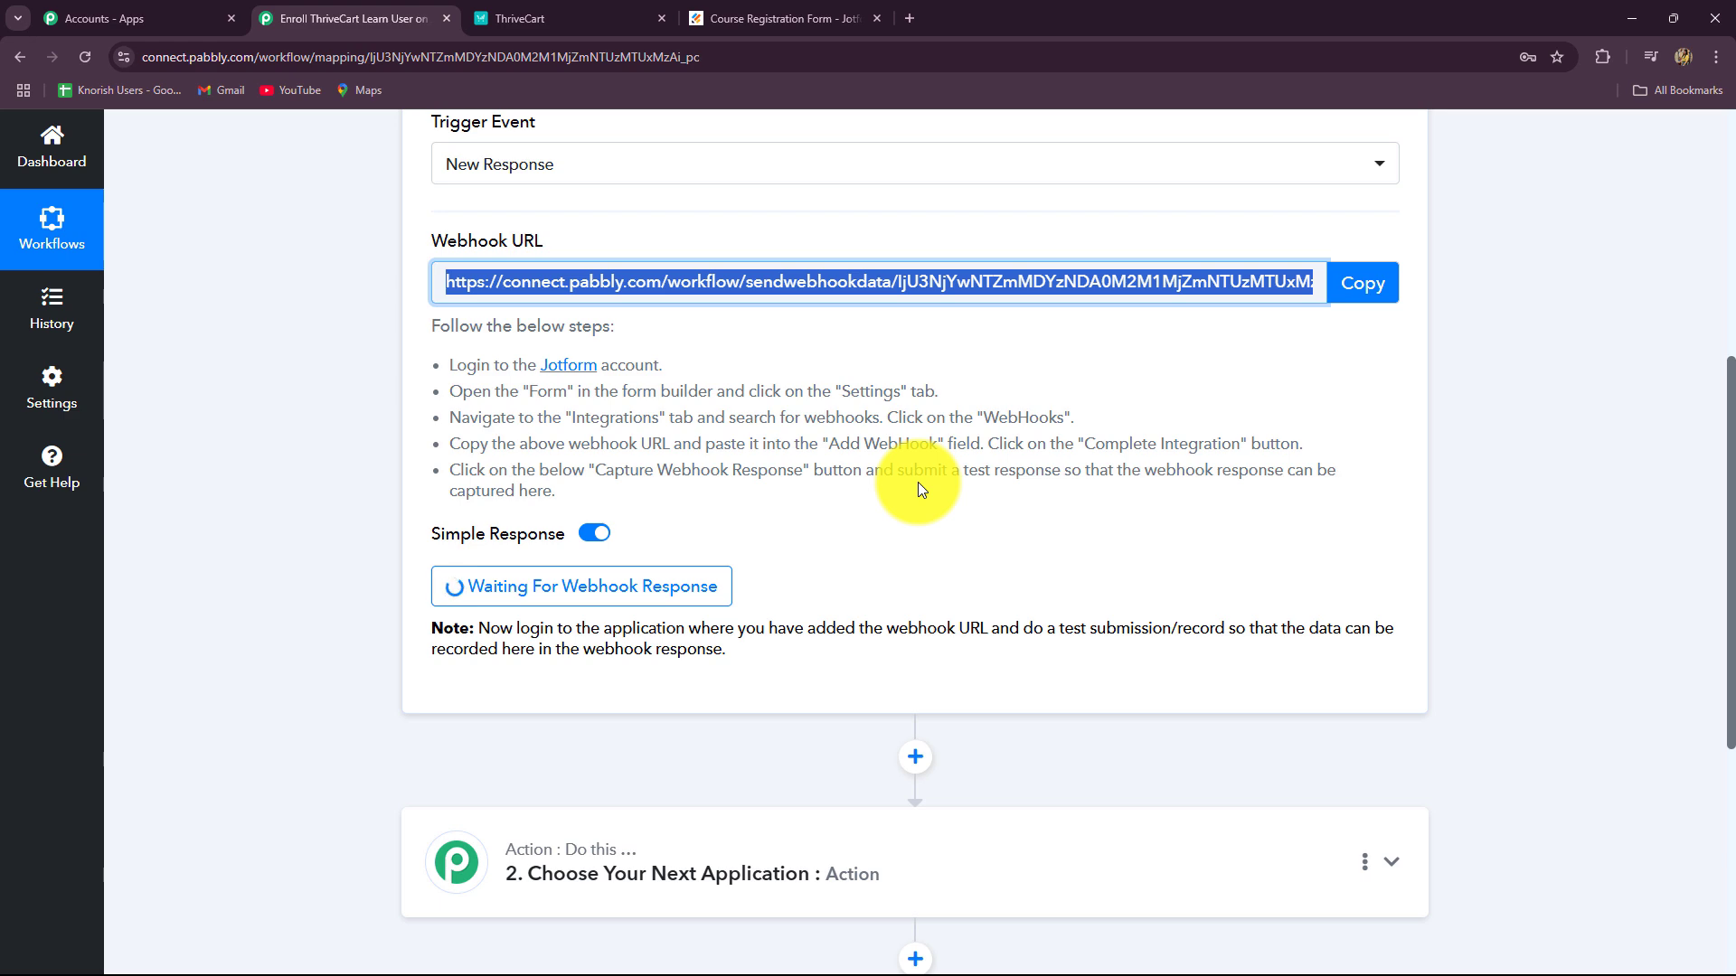
scroll(919, 470, "up", 3)
scroll(512, 452, "down", 1)
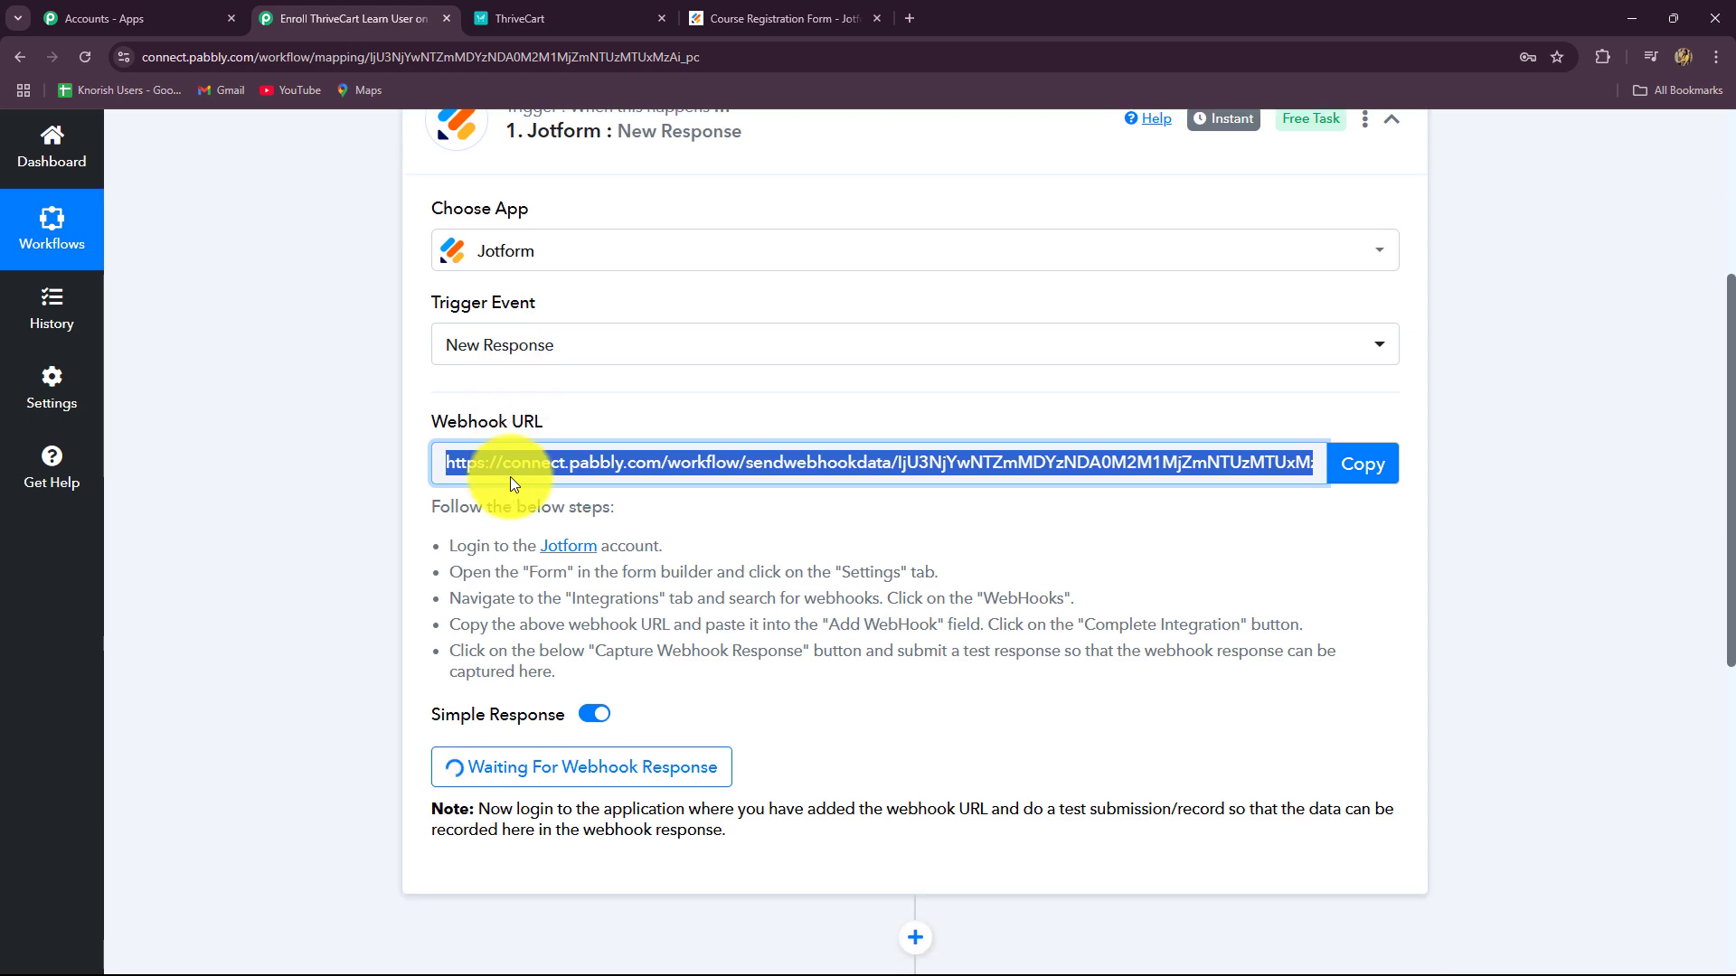
left_click(714, 18)
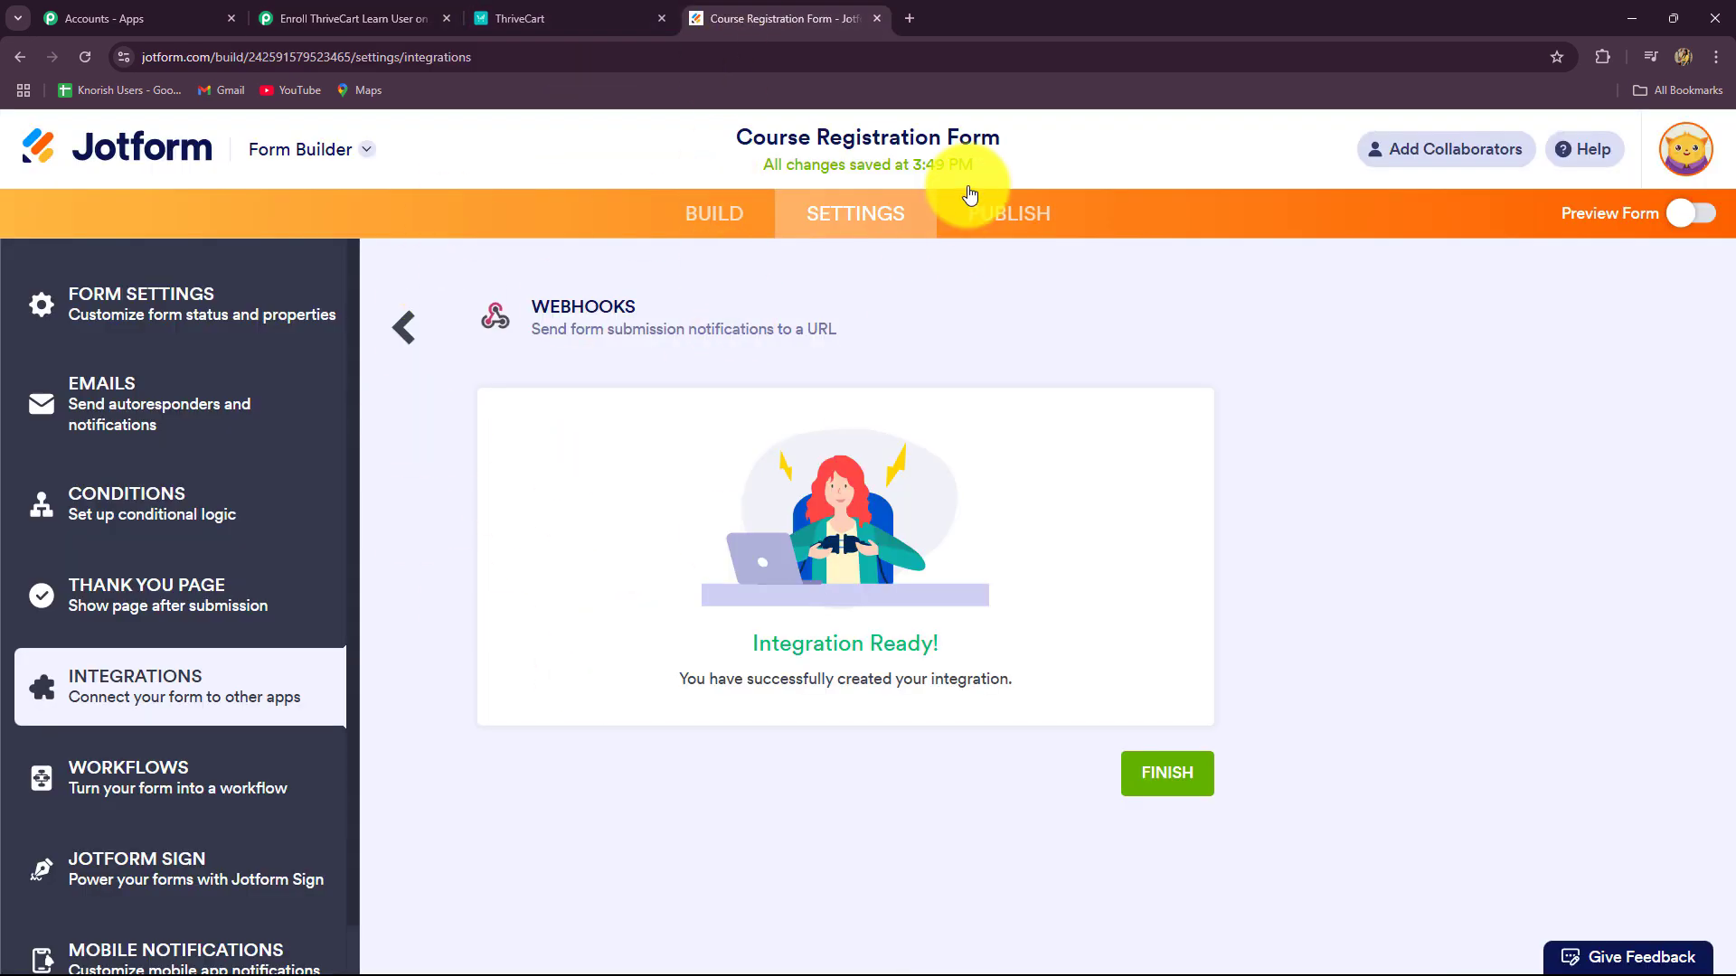
left_click(1010, 222)
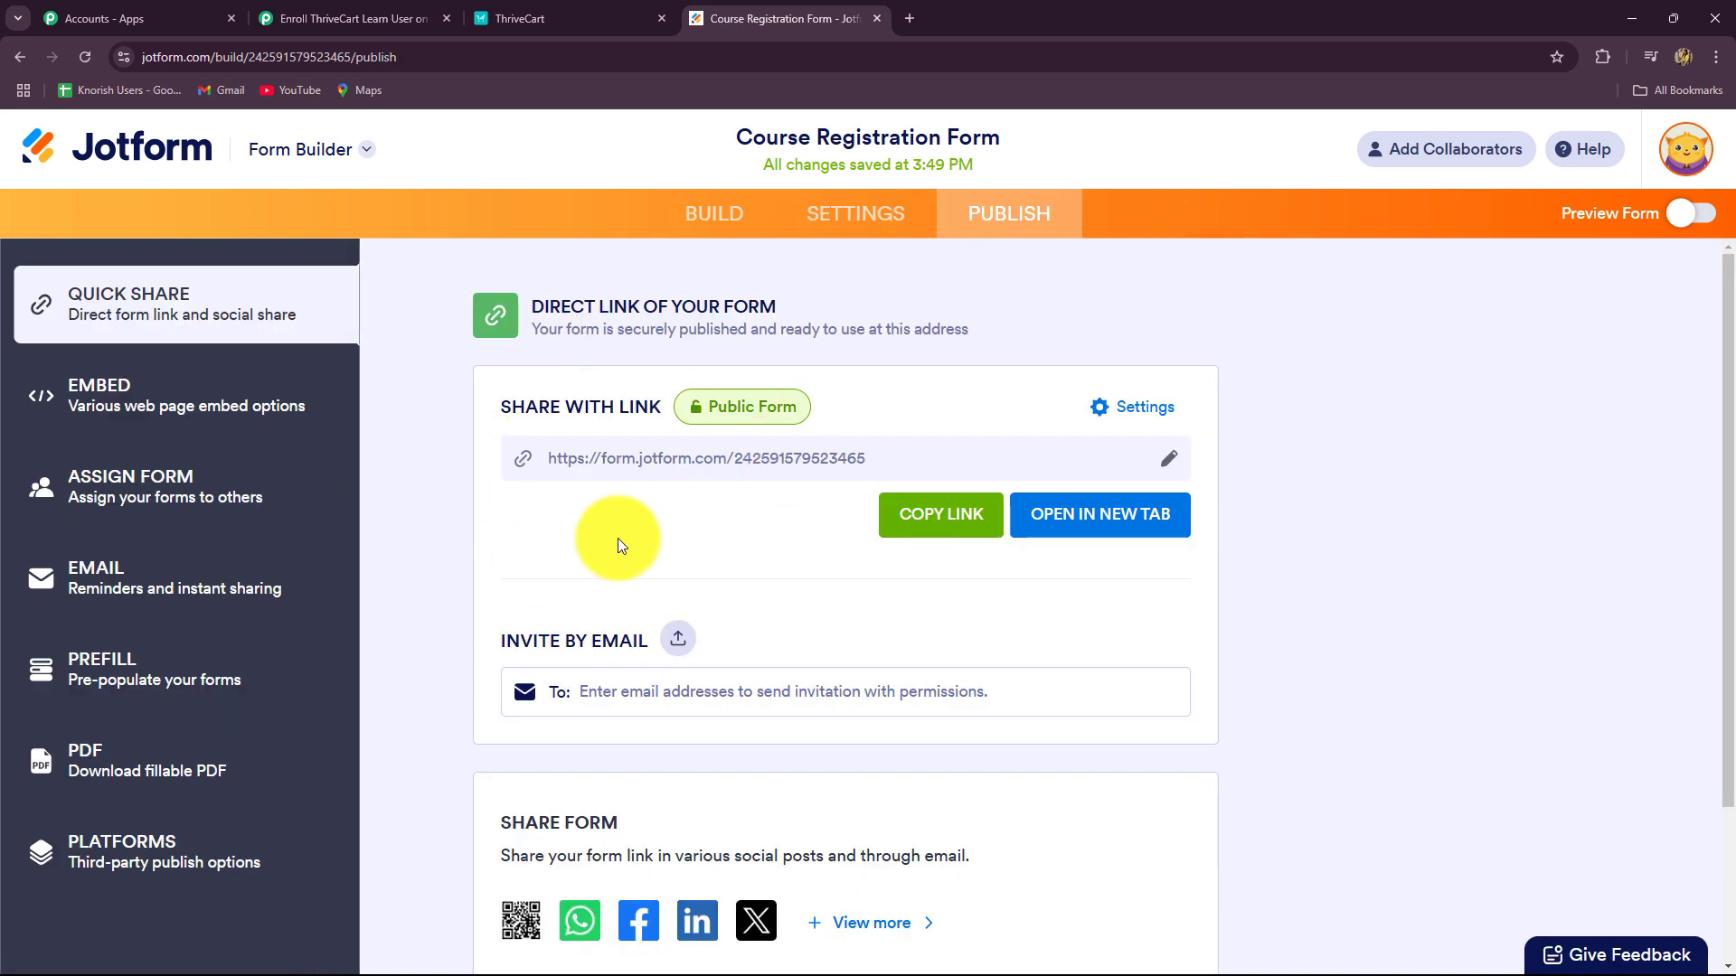
left_click(913, 524)
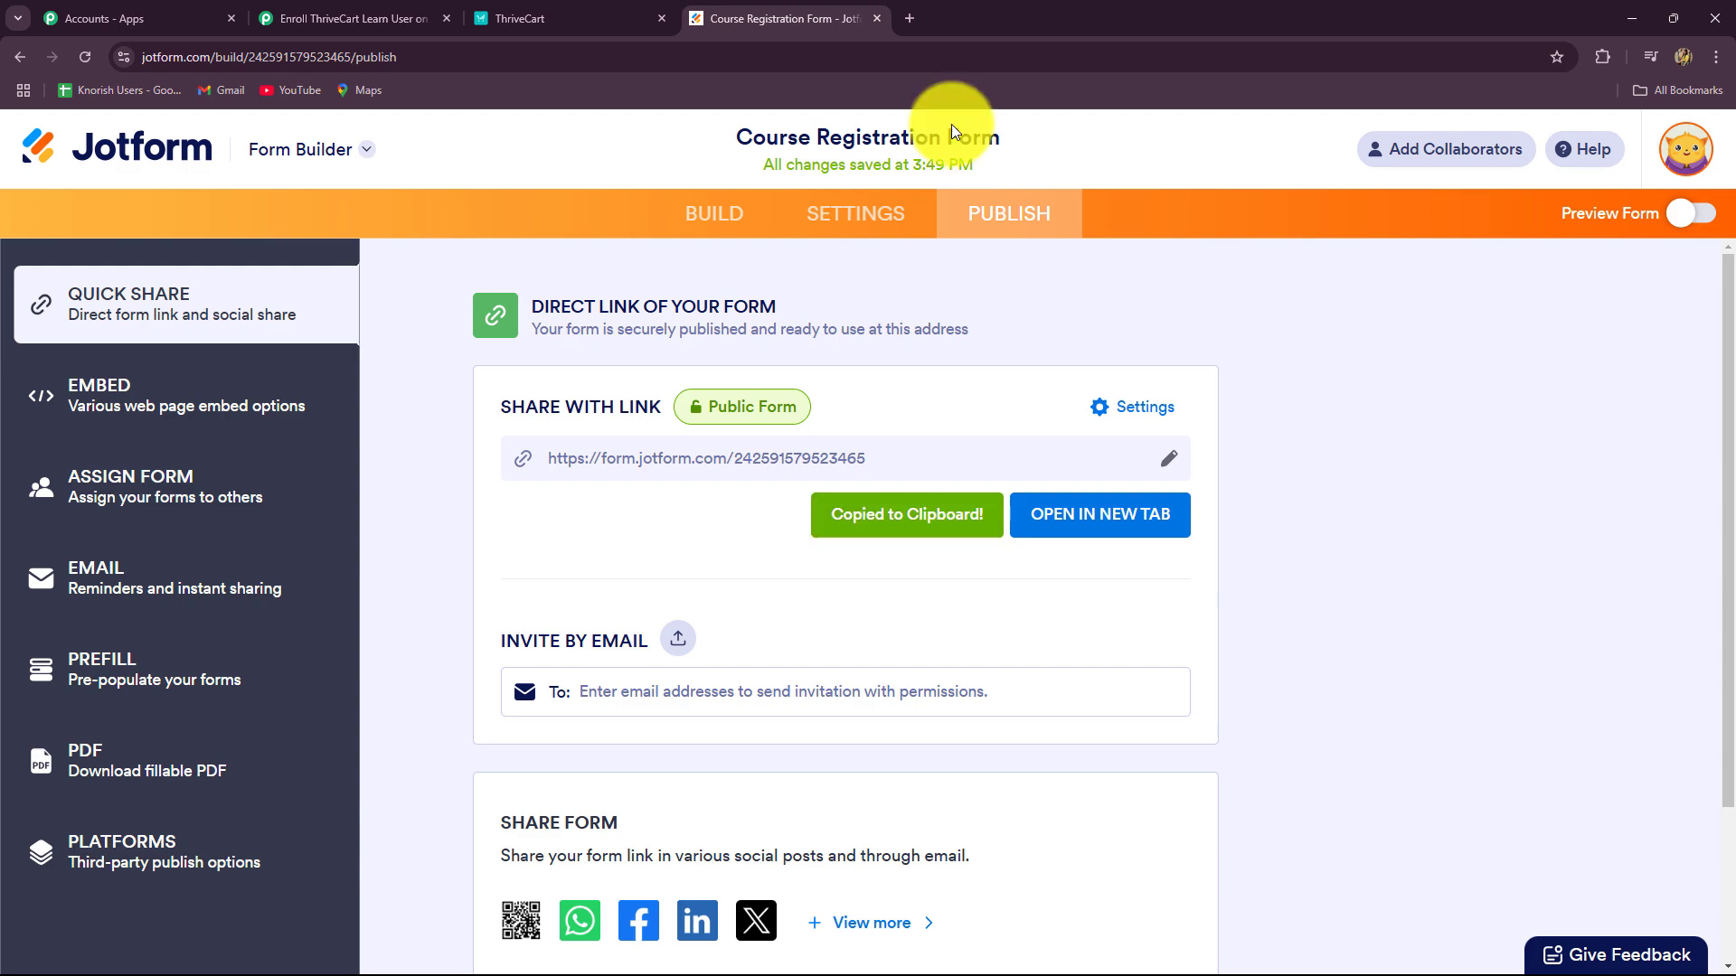
left_click(916, 20)
key("ctrl+v")
key("Return")
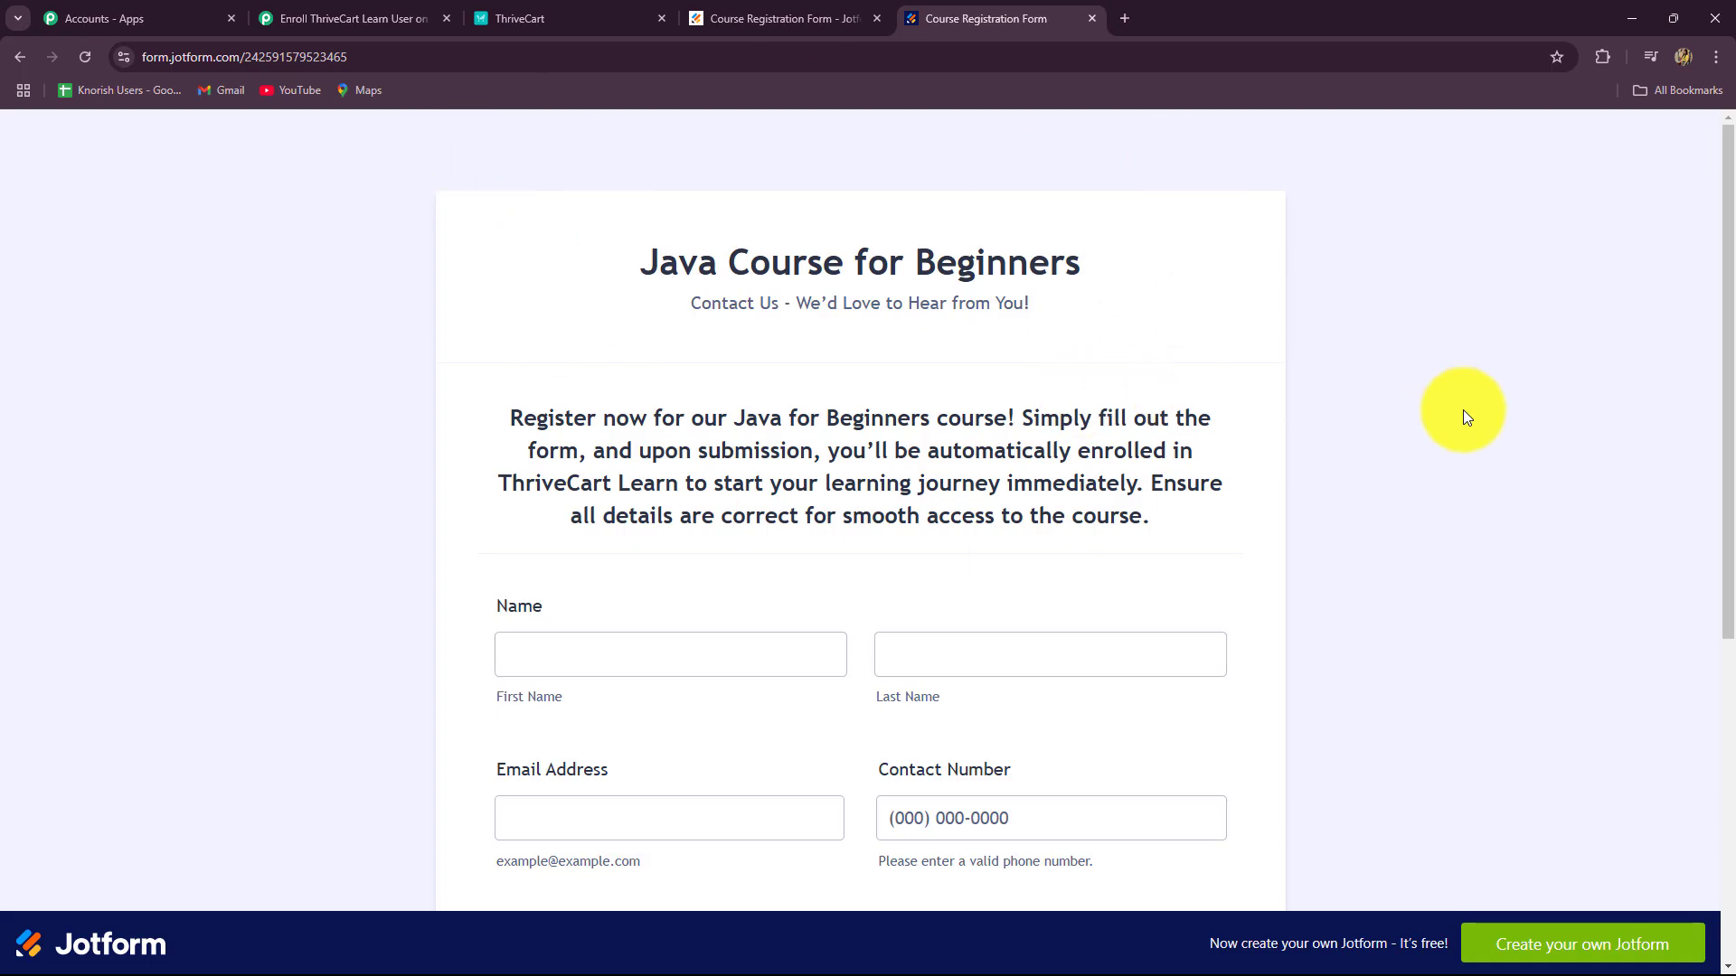
Step: Confirm Pabbly is still waiting, then enter the test student's first and last name
scroll(1463, 417, "down", 5)
scroll(1463, 418, "up", 3)
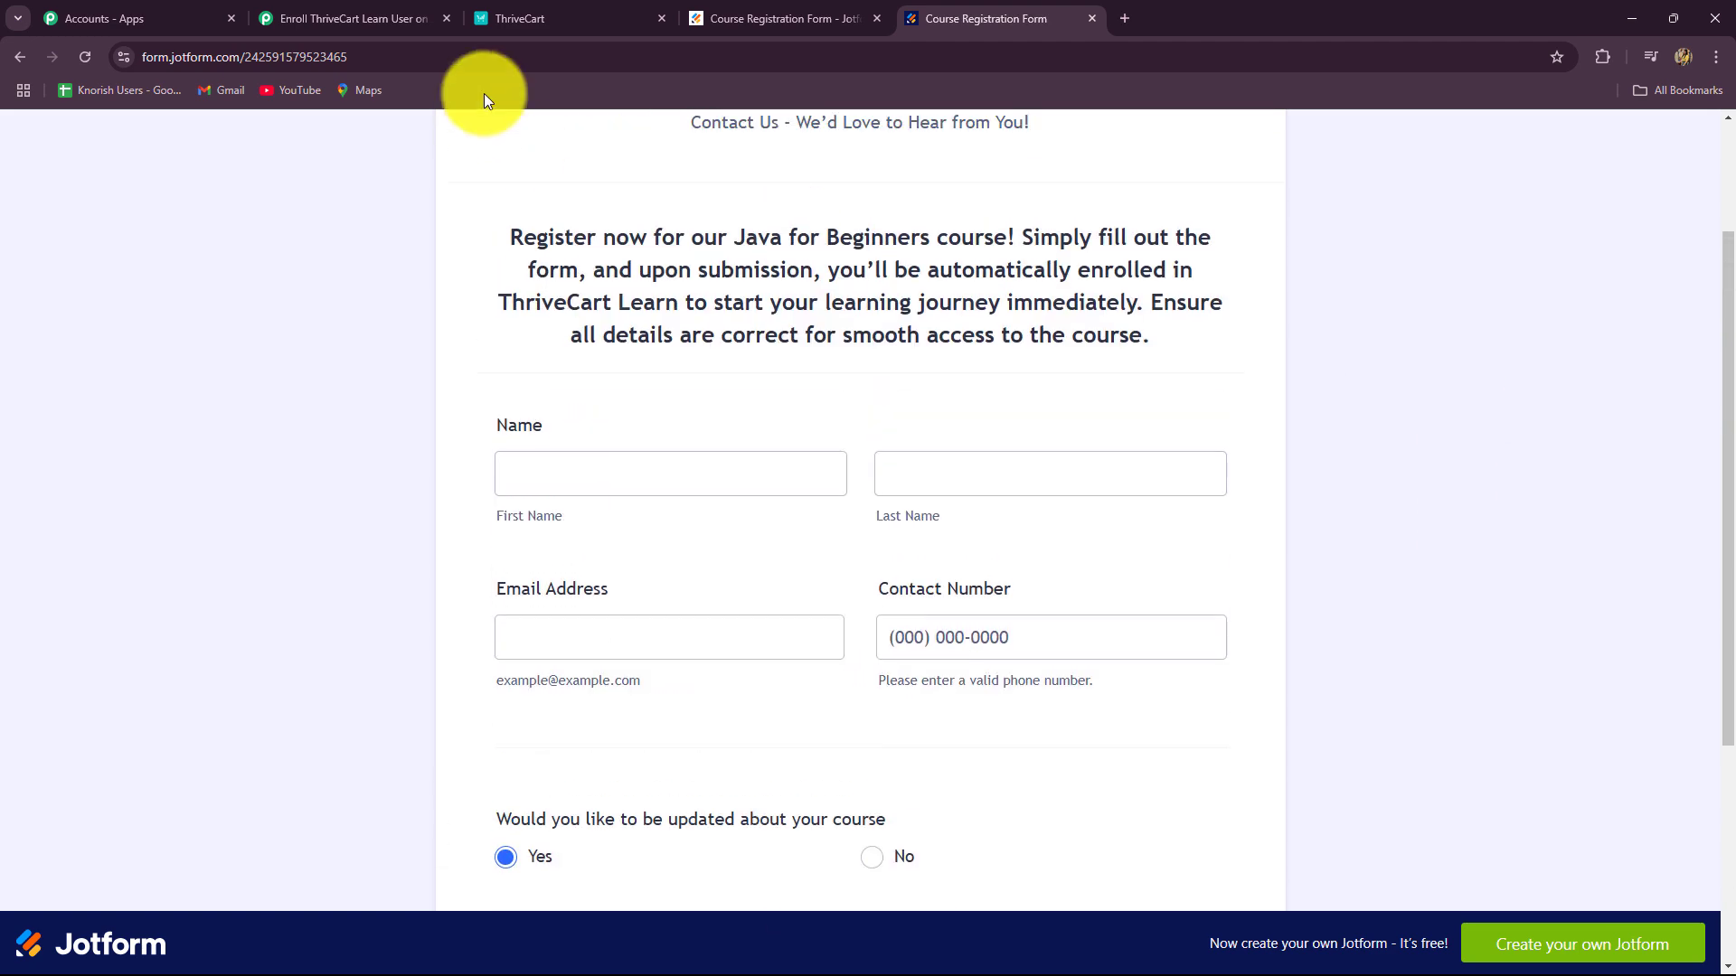
left_click(353, 18)
scroll(405, 244, "down", 2)
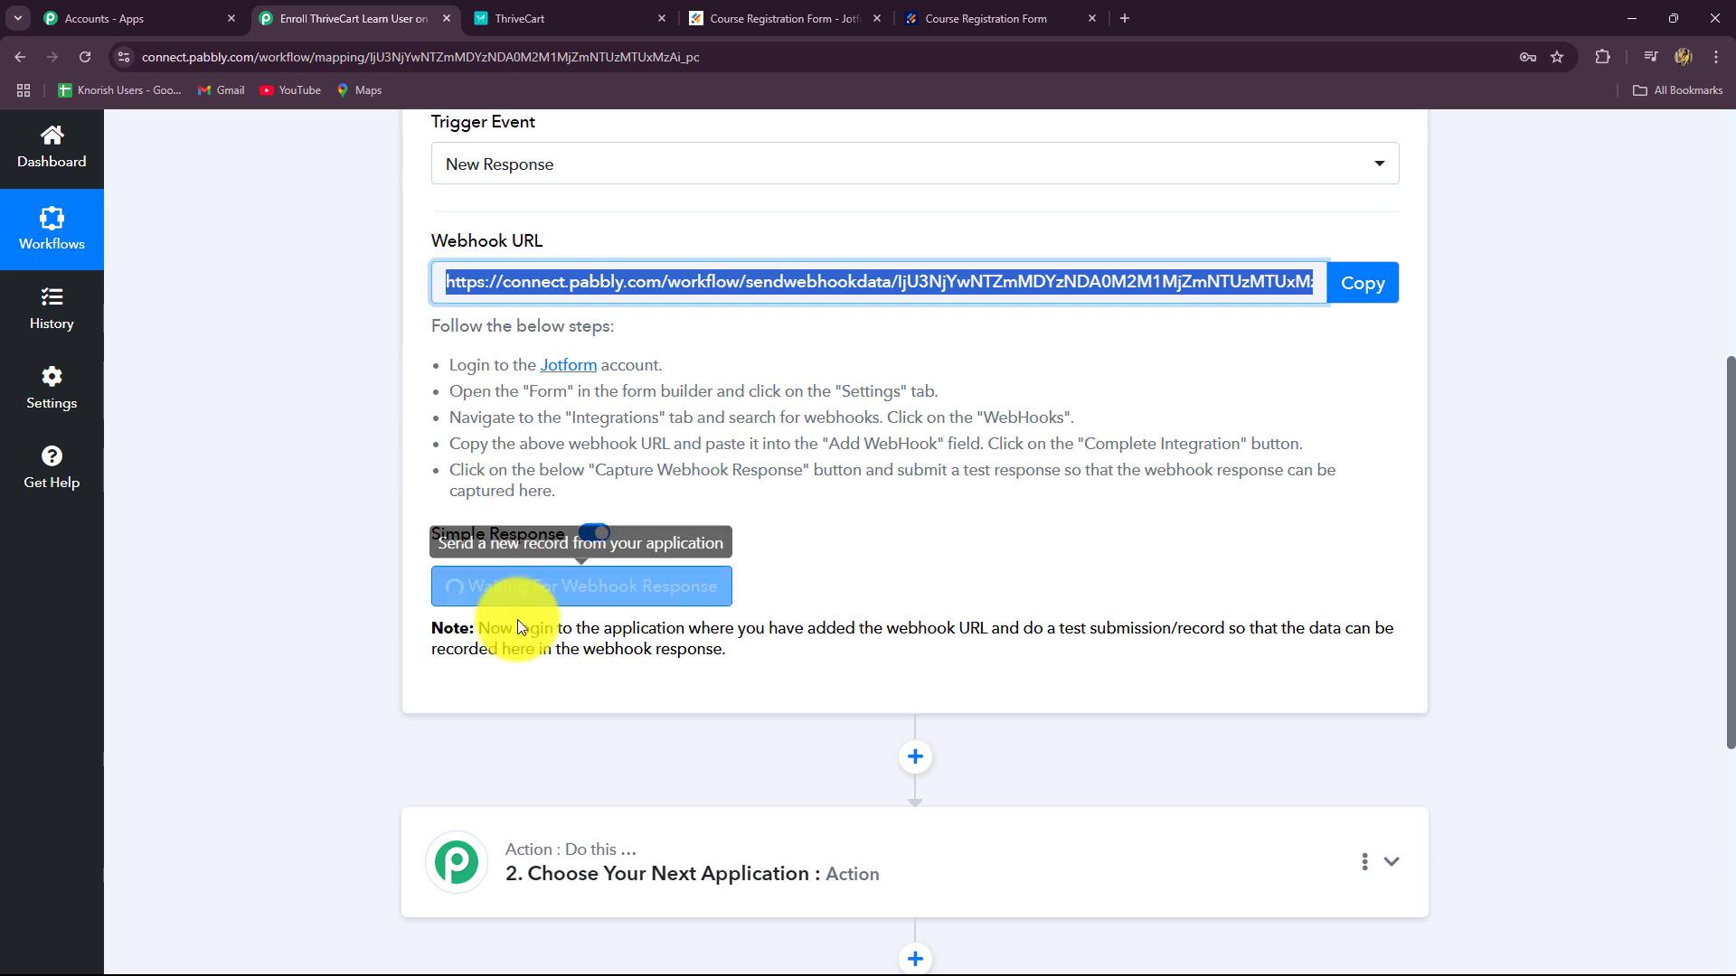
left_click(972, 16)
left_click(649, 461)
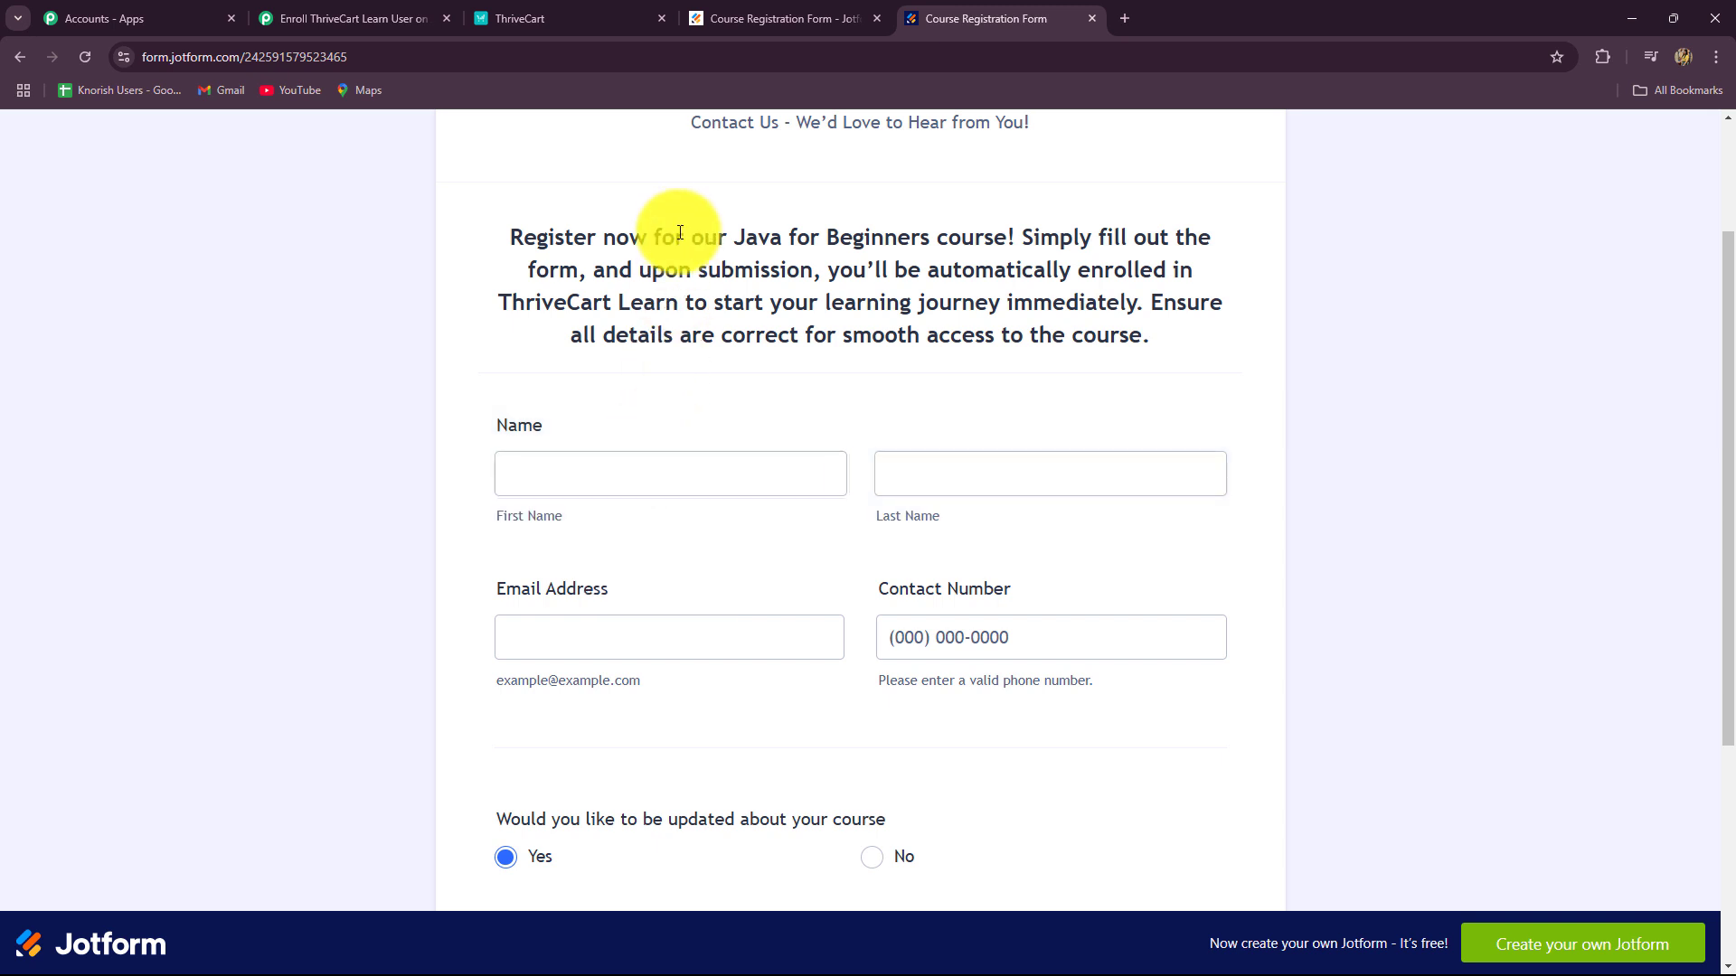
left_click_drag(676, 237, 1001, 263)
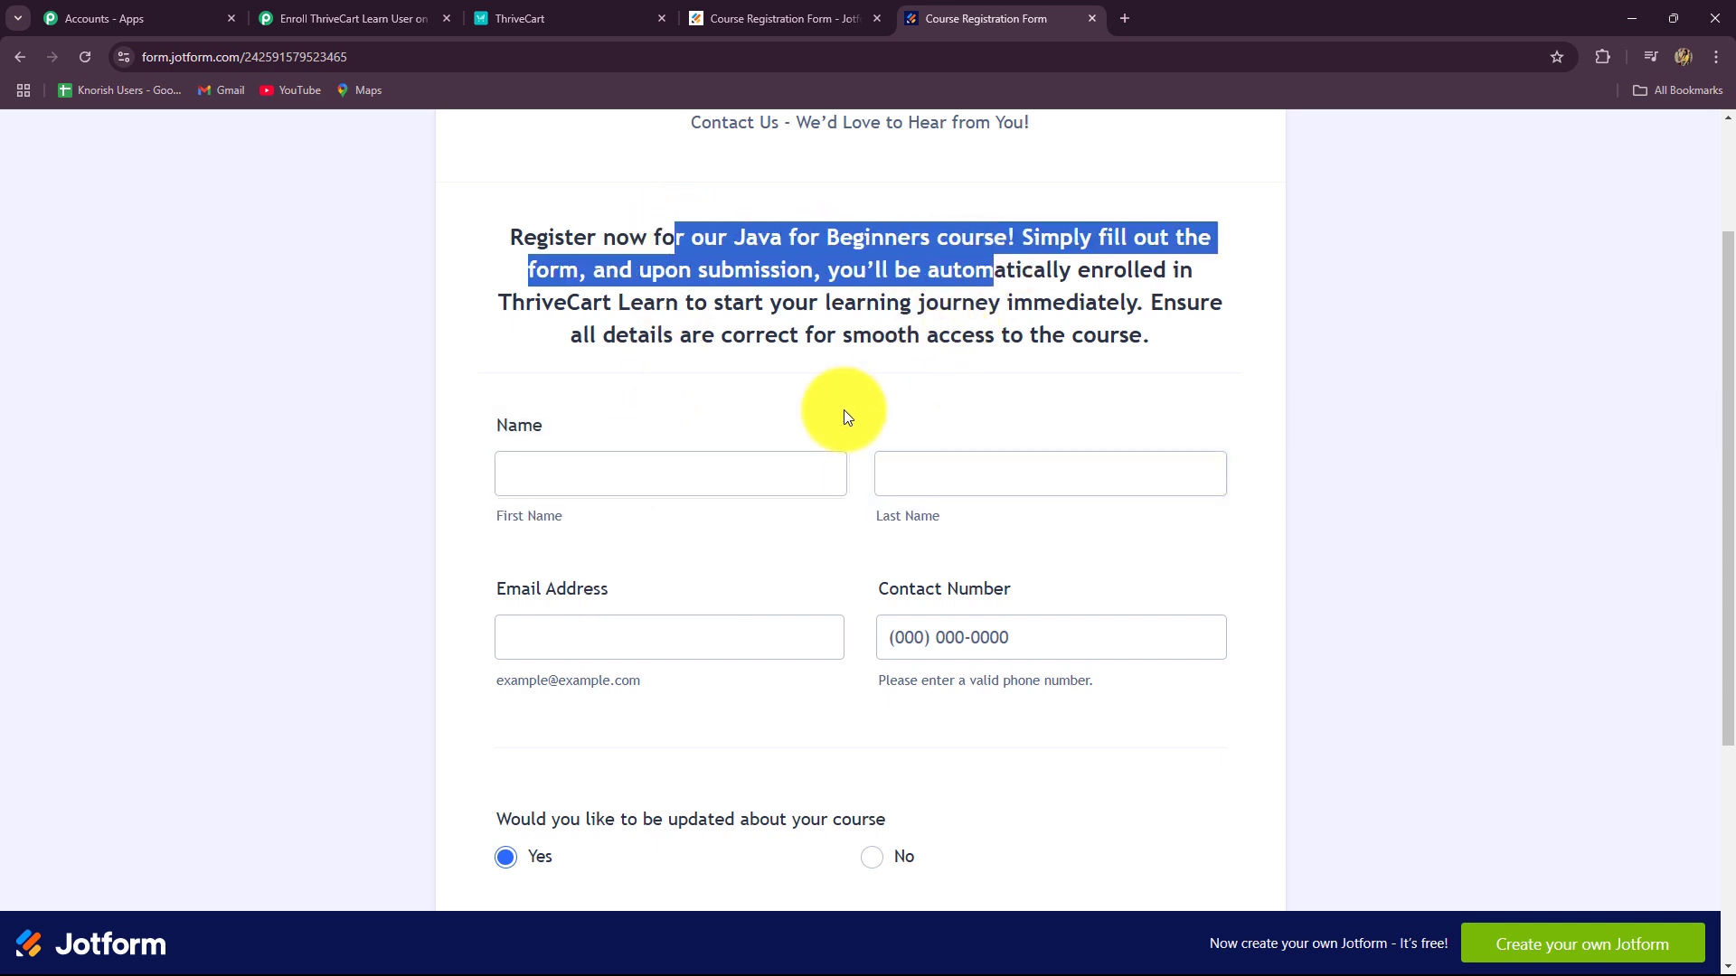
left_click(651, 468)
key("Caps_Lock")
type("Best")
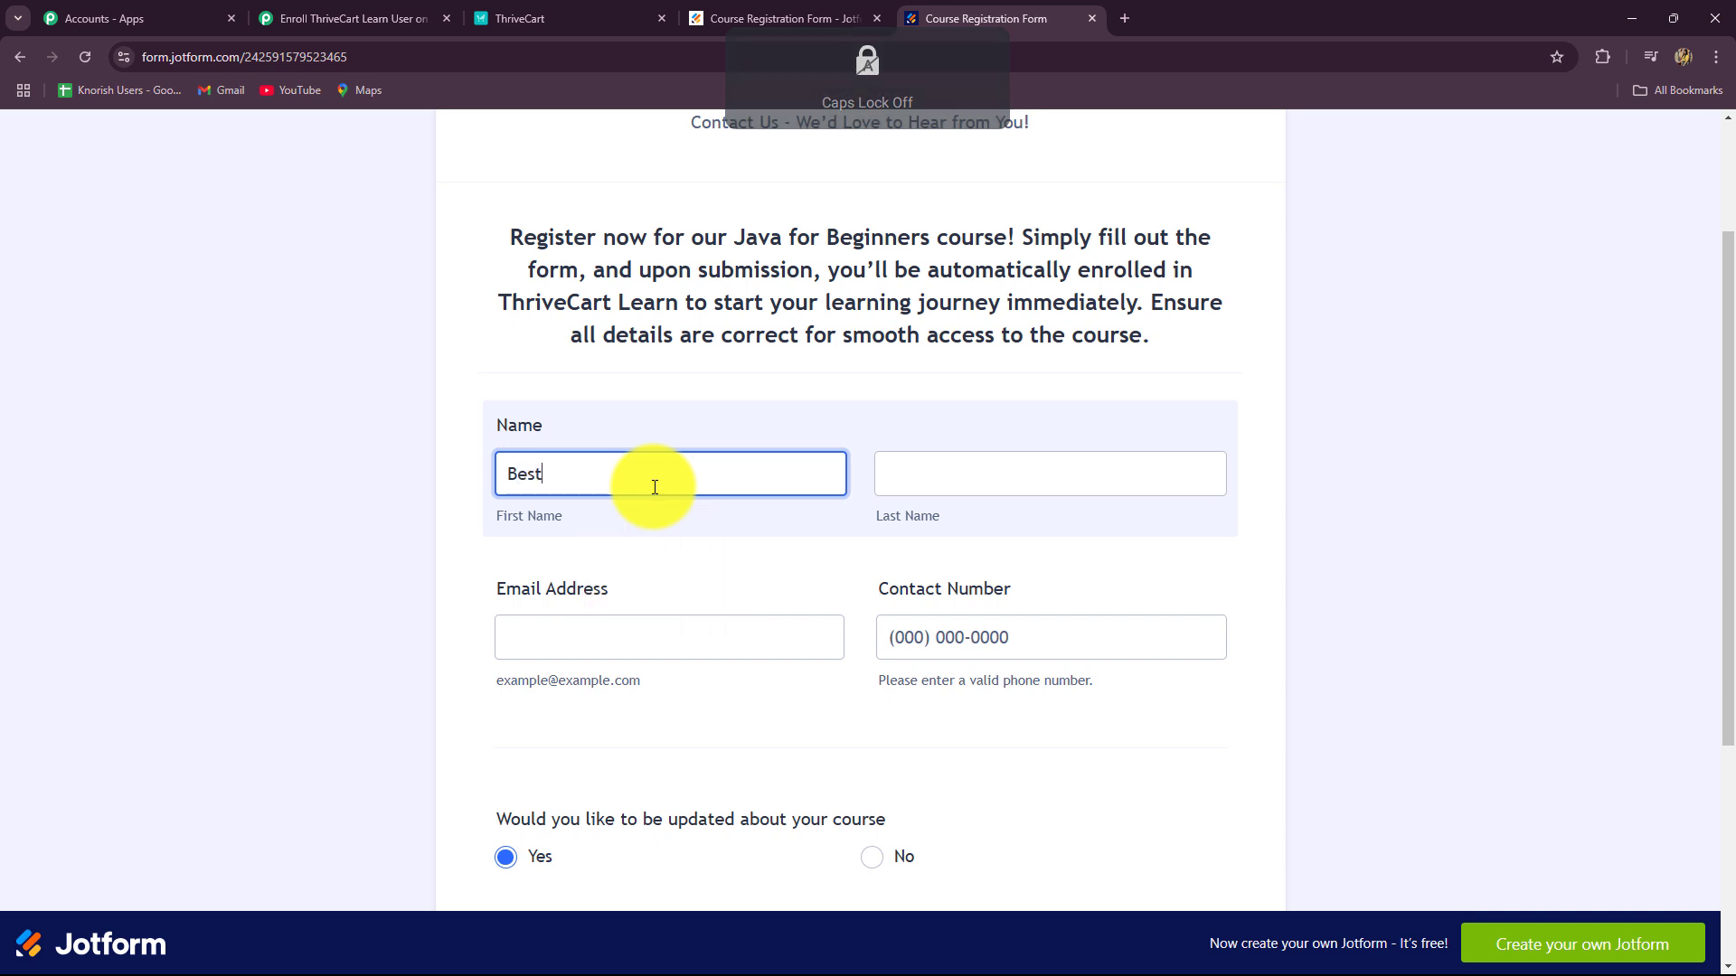
left_click(963, 462)
type("Student")
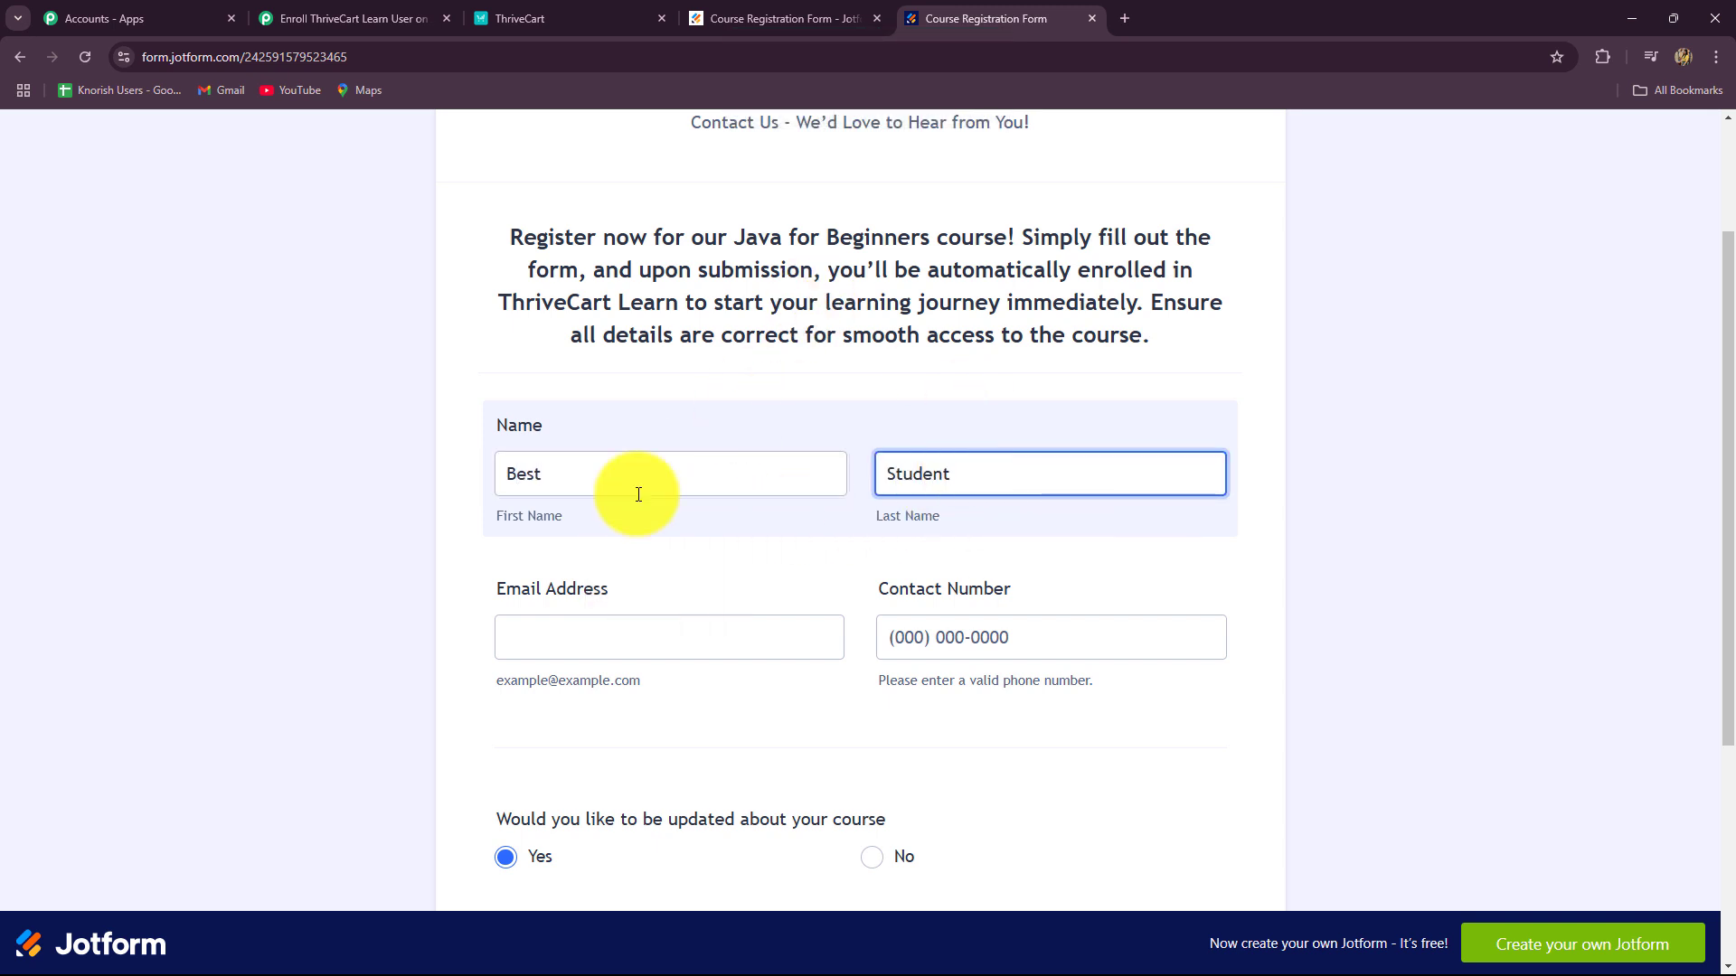
Step: Enter the test student's e-mail address and contact number, then submit the form
left_click(507, 635)
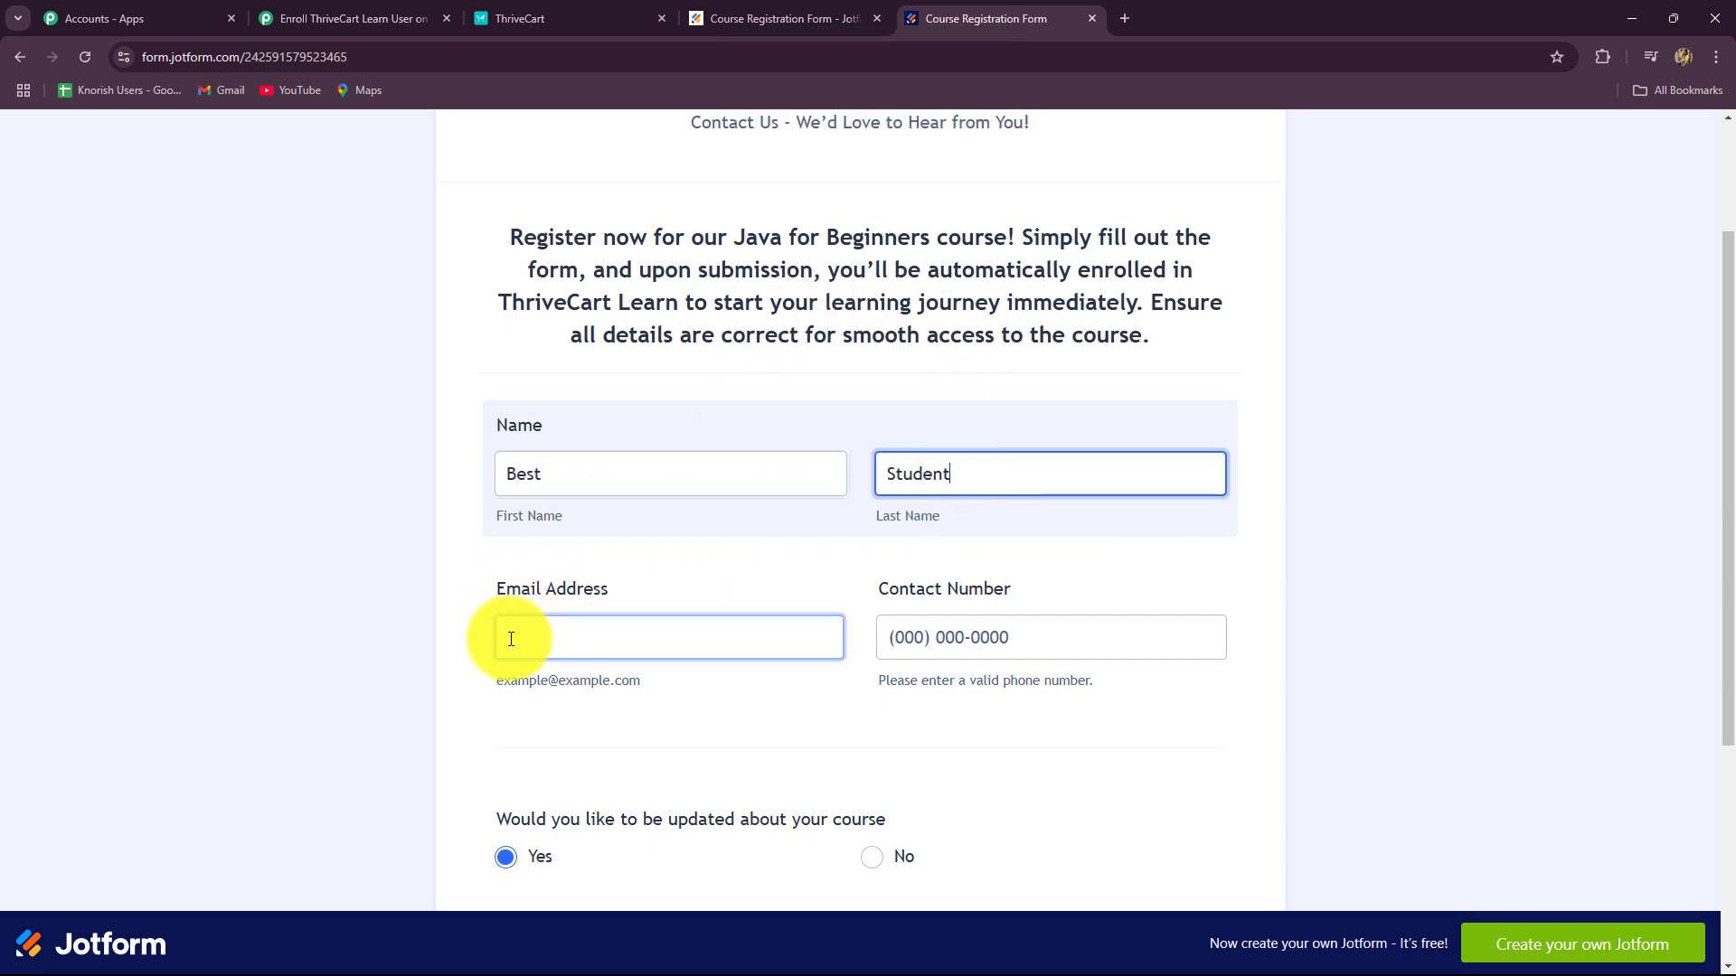
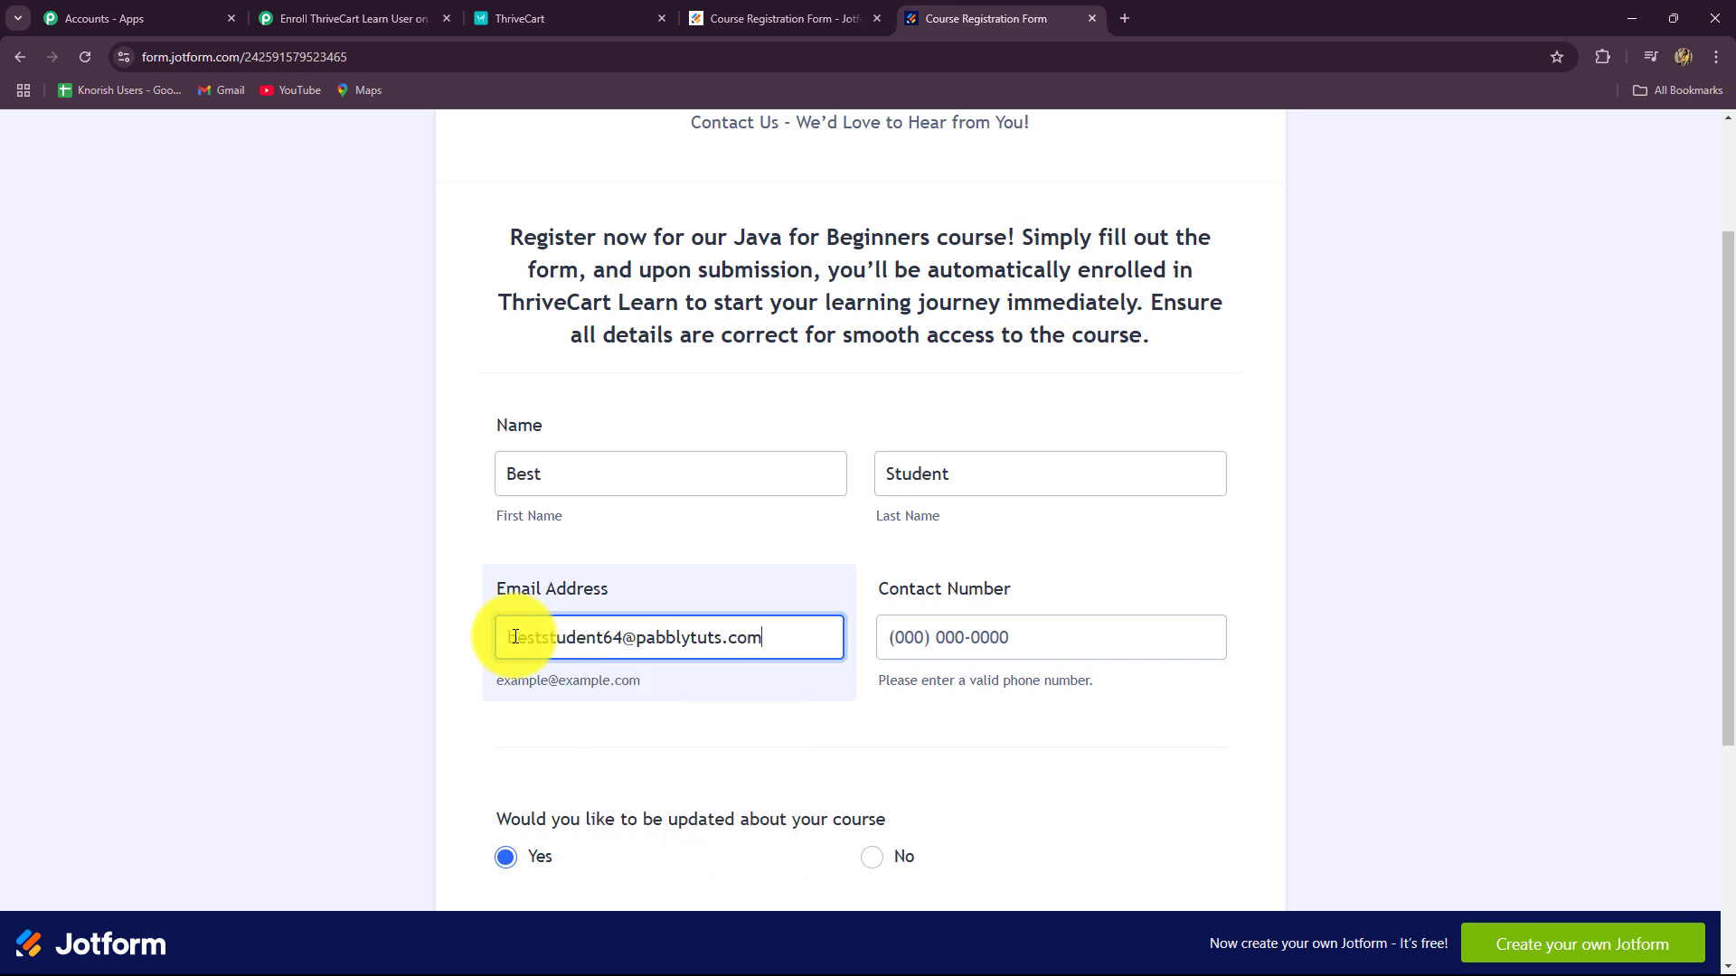
scroll(341, 507, "down", 2)
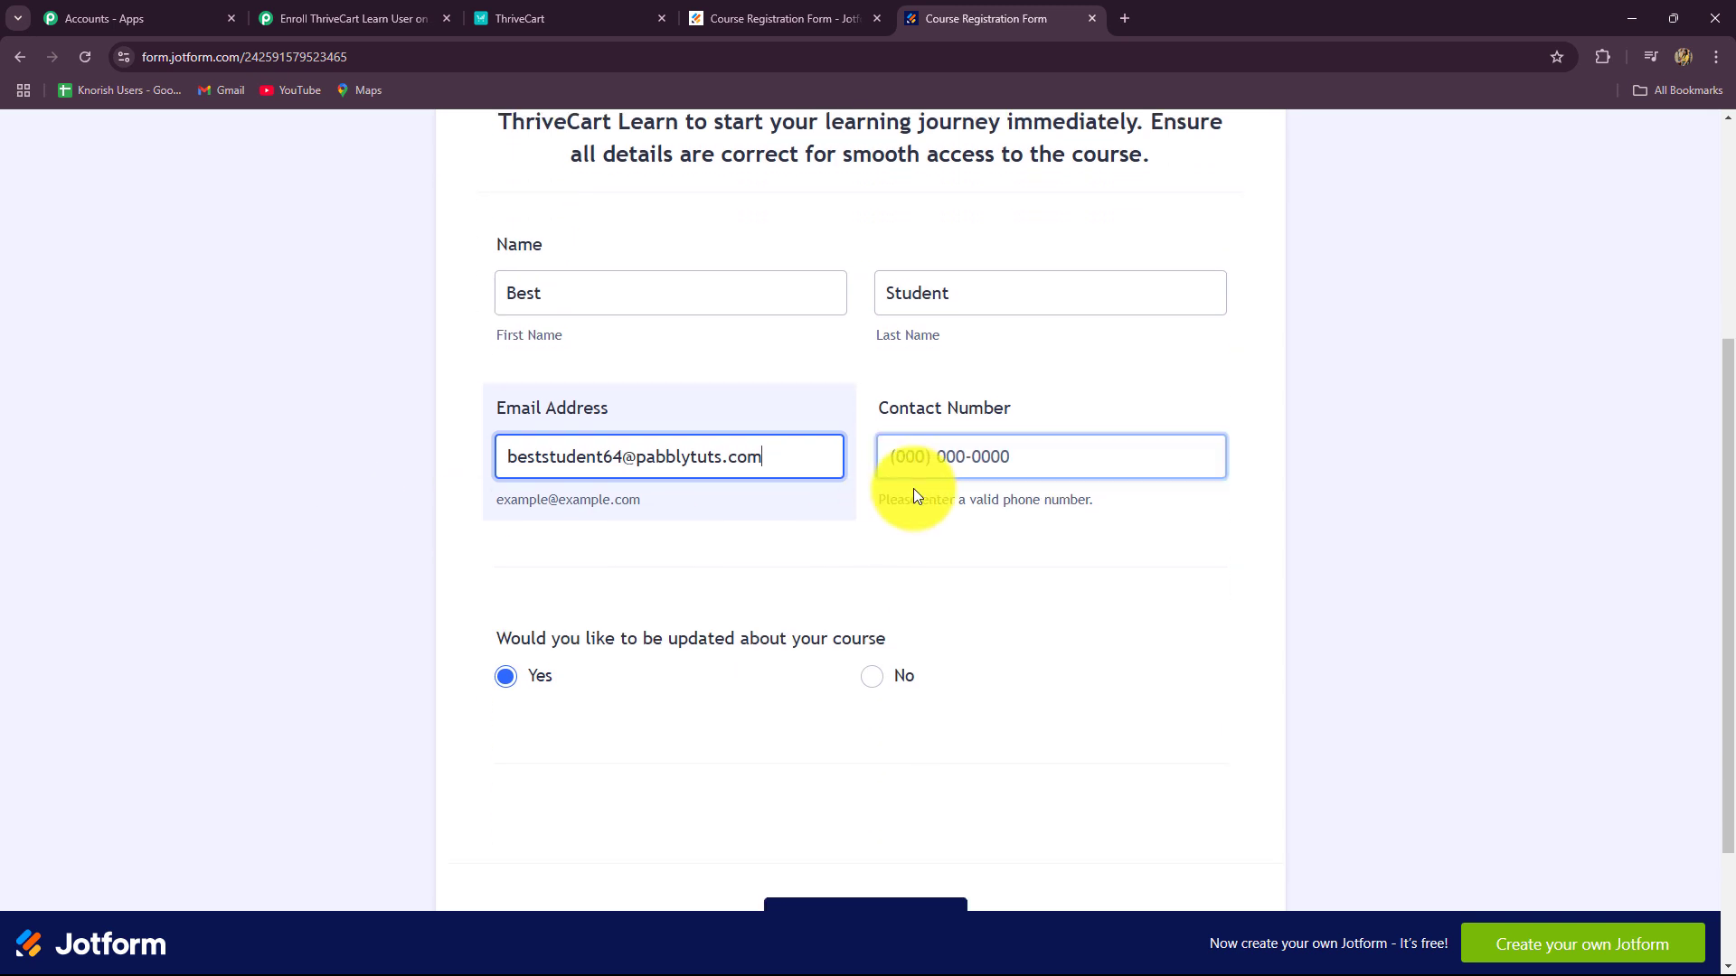
left_click(940, 459)
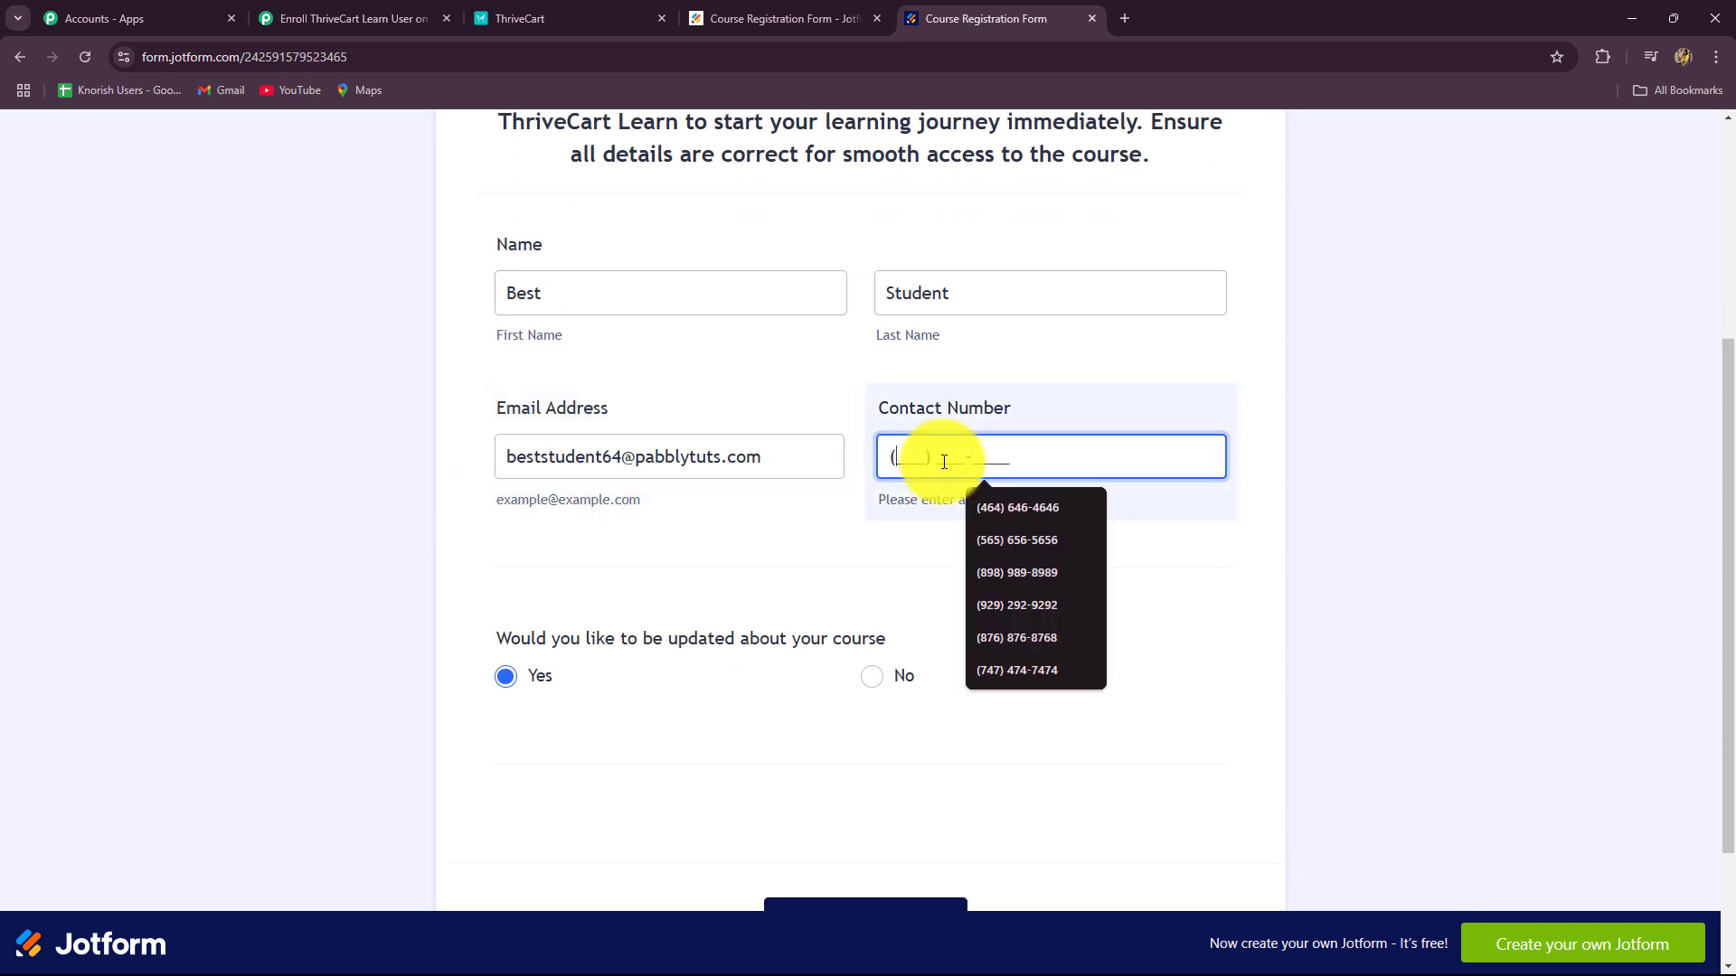
type("8585858585")
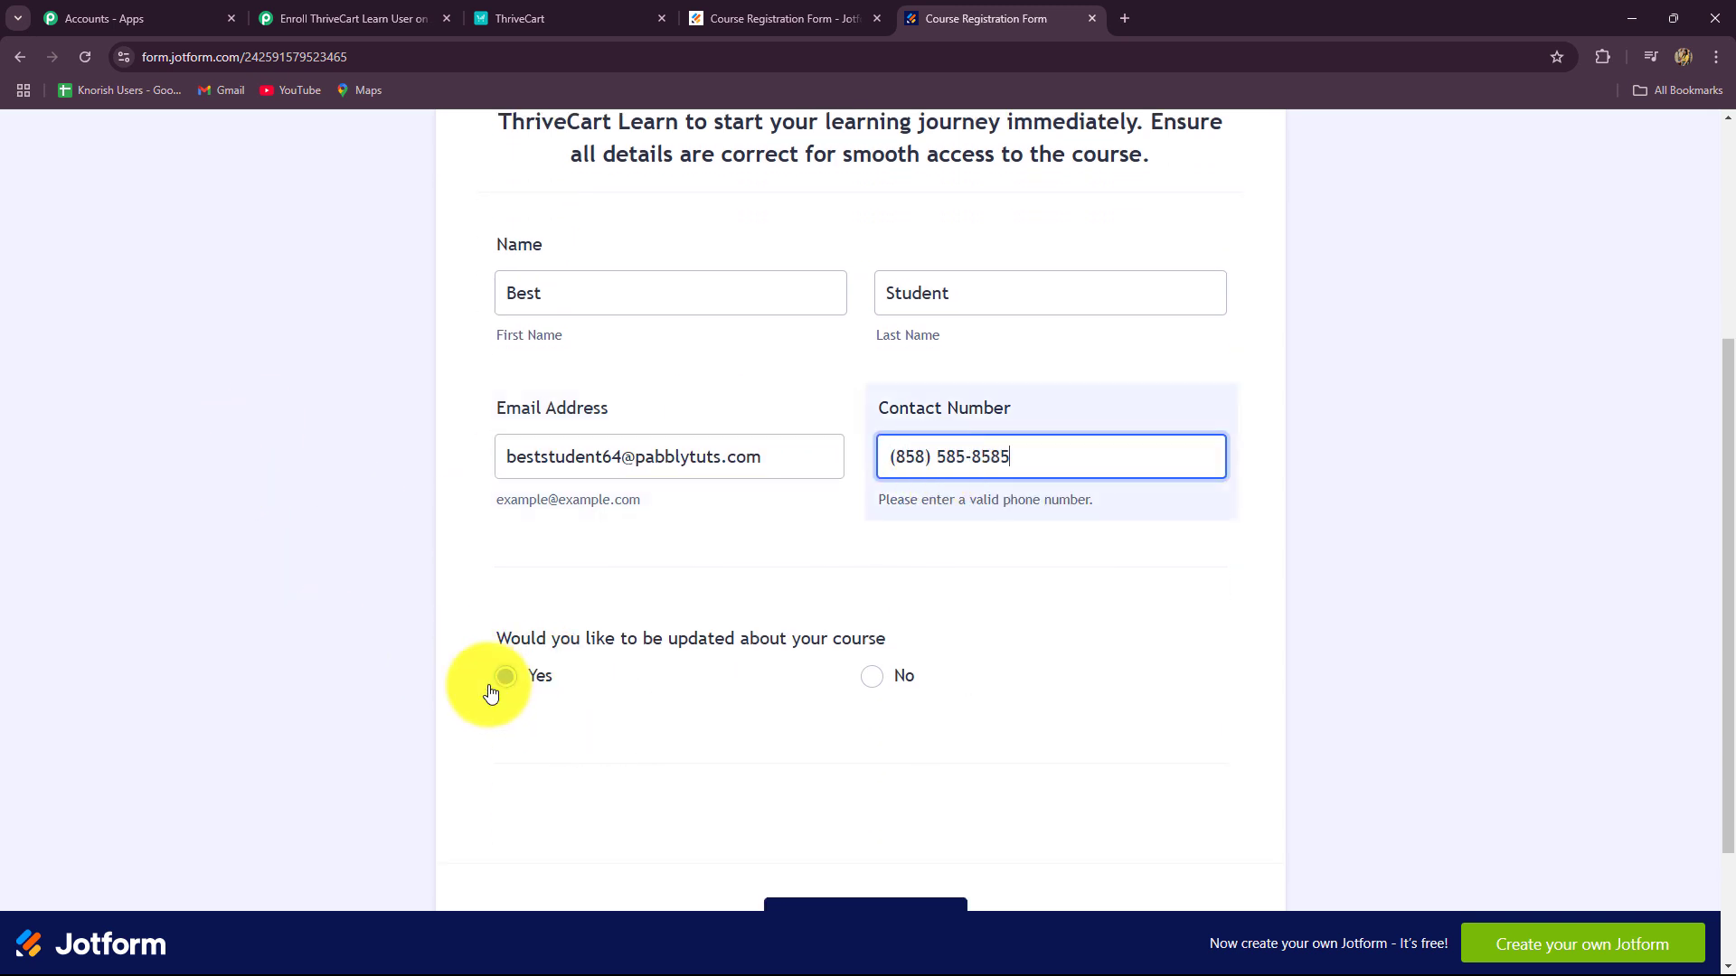
scroll(759, 687, "down", 2)
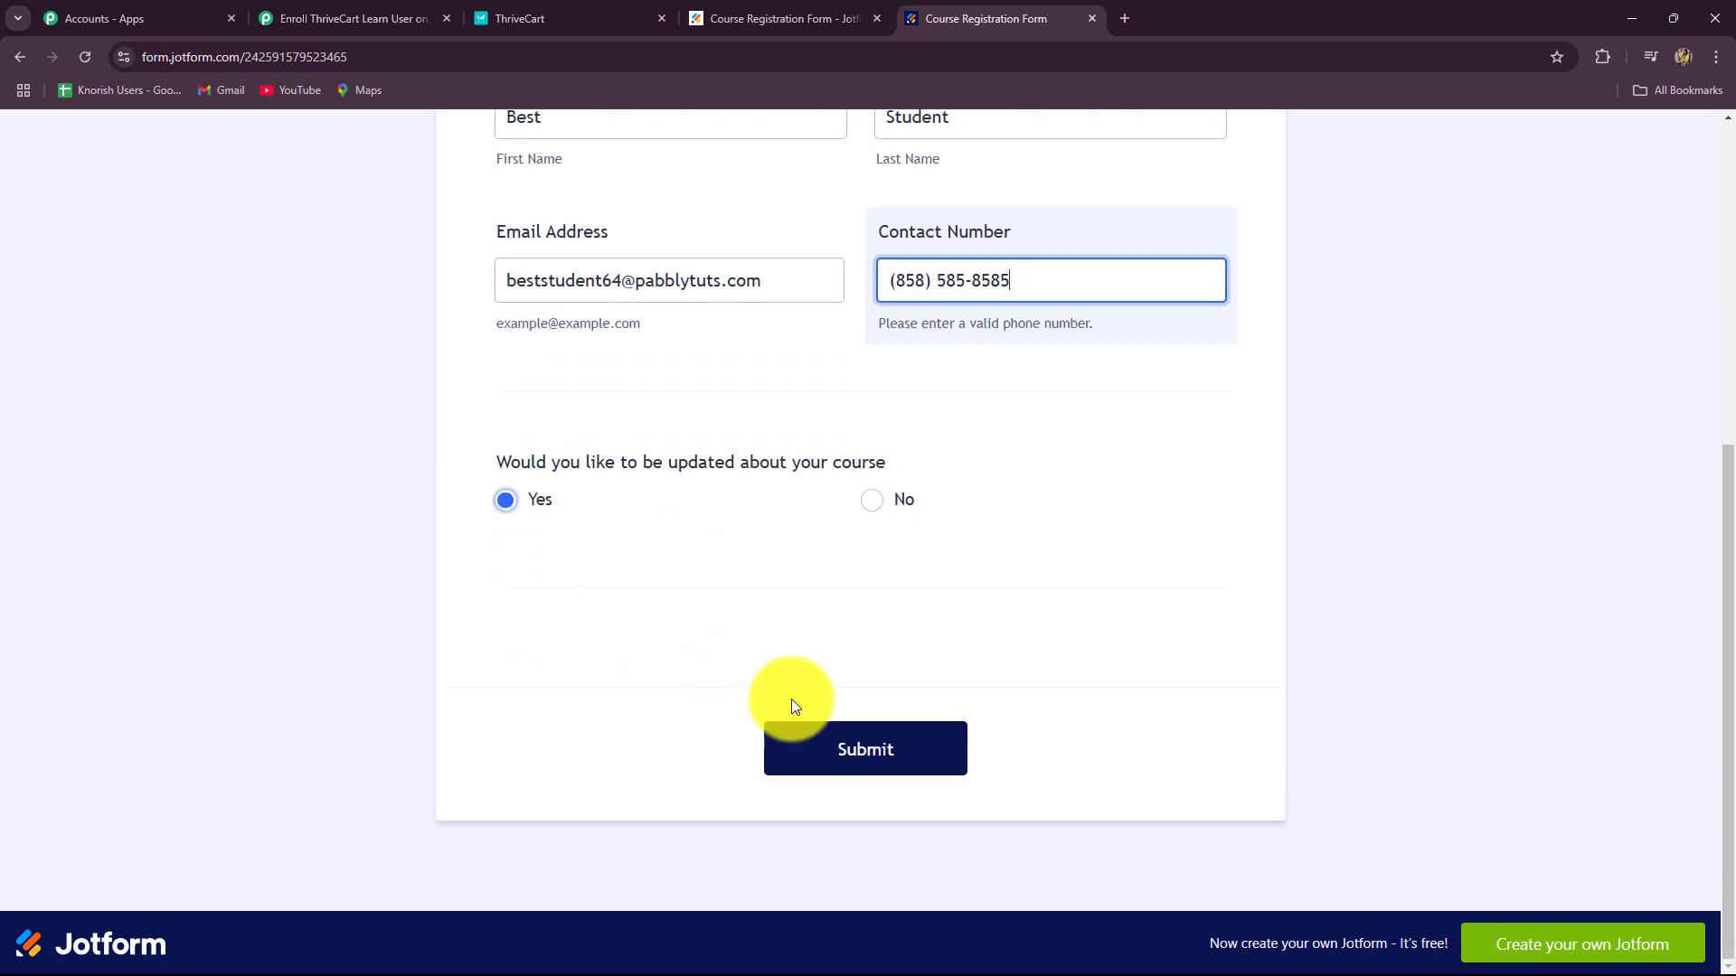
left_click(833, 734)
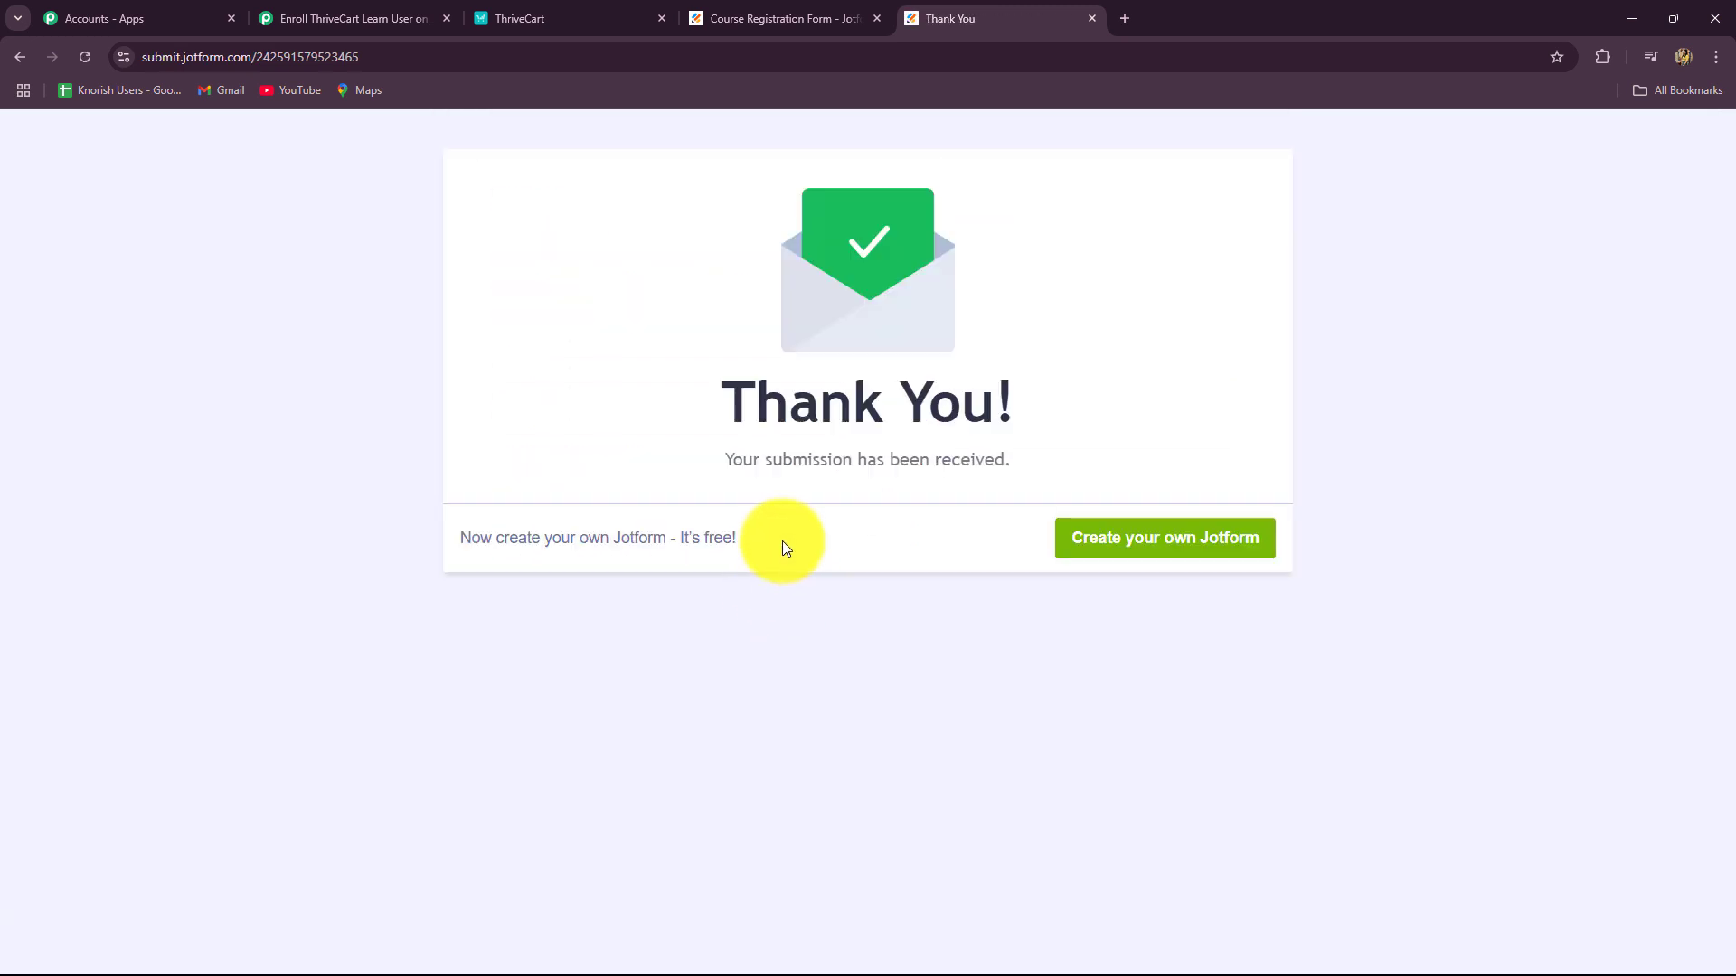
Step: Review the captured webhook URL, username and Type WEB values in Response Received
left_click(298, 16)
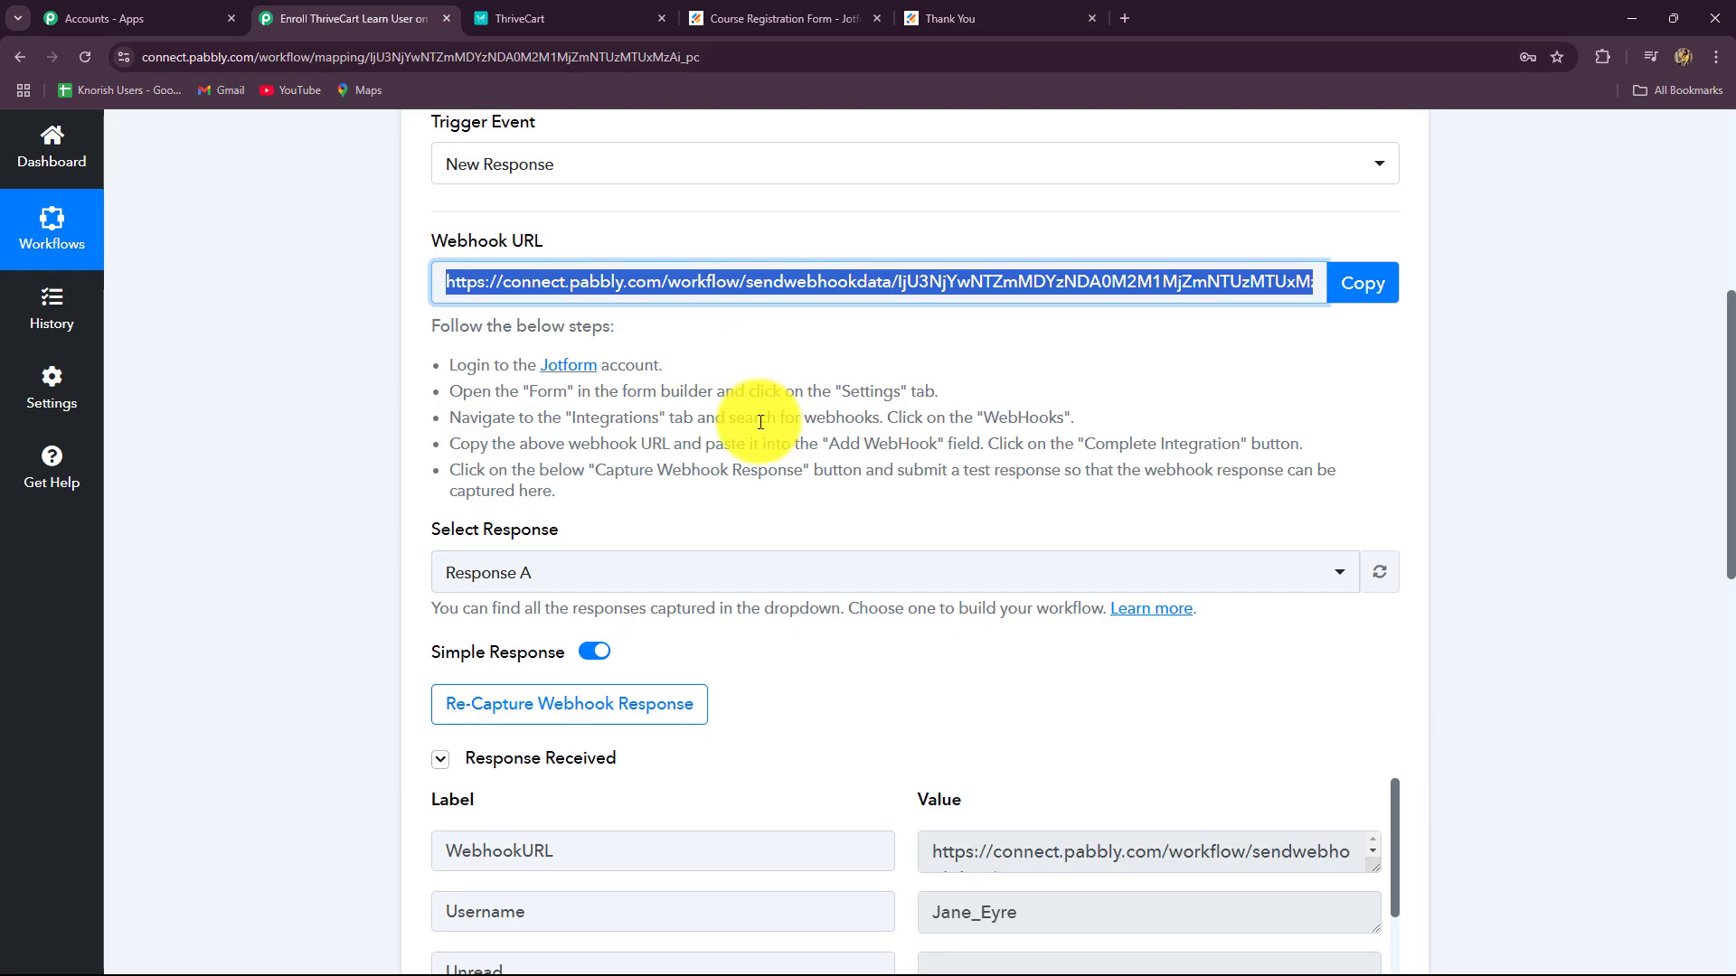
scroll(779, 446, "down", 4)
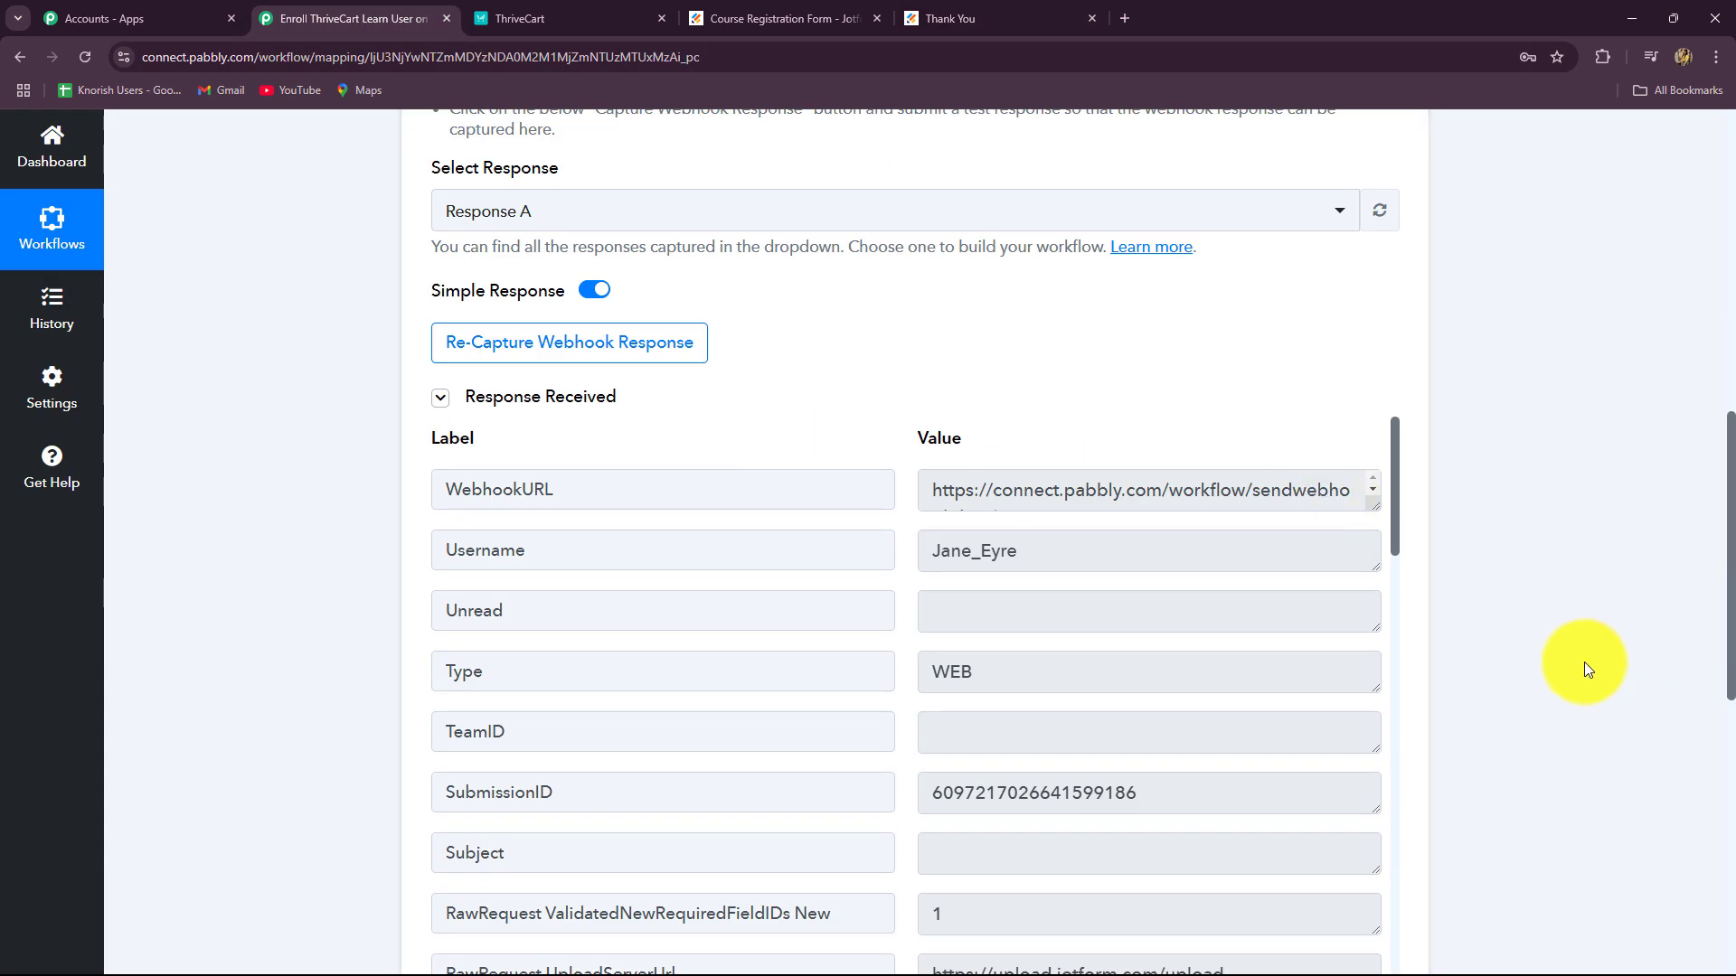
scroll(1589, 669, "down", 2)
scroll(1588, 669, "up", 1)
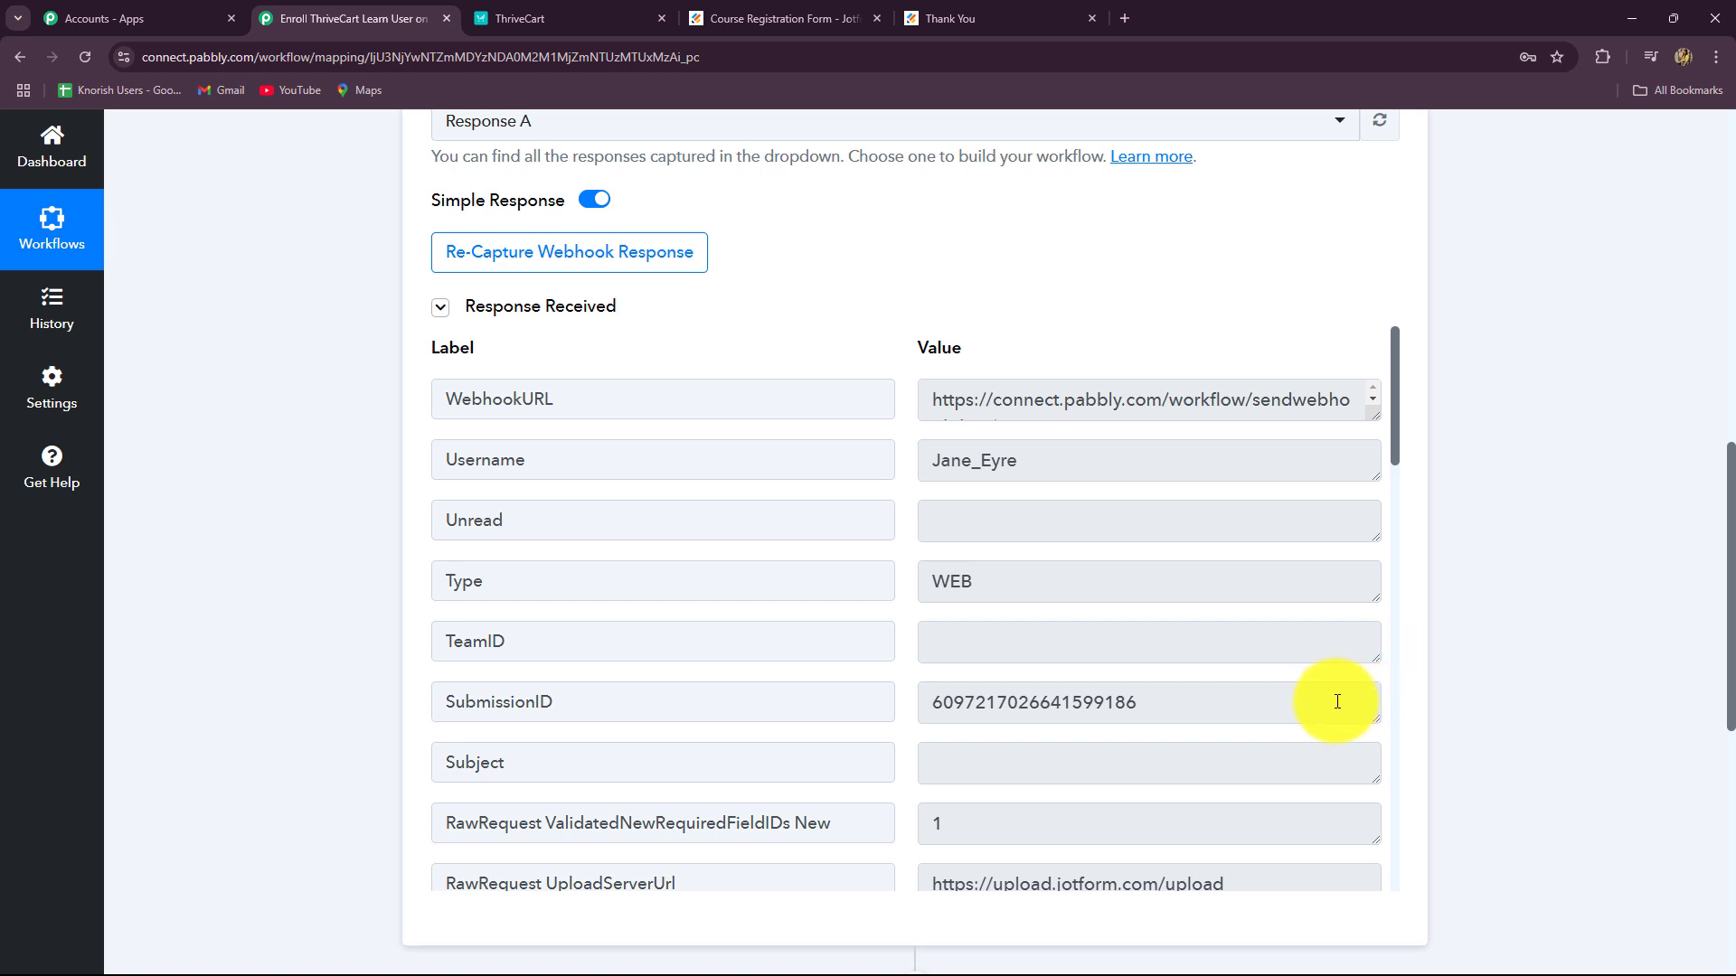
left_click_drag(928, 392, 1124, 515)
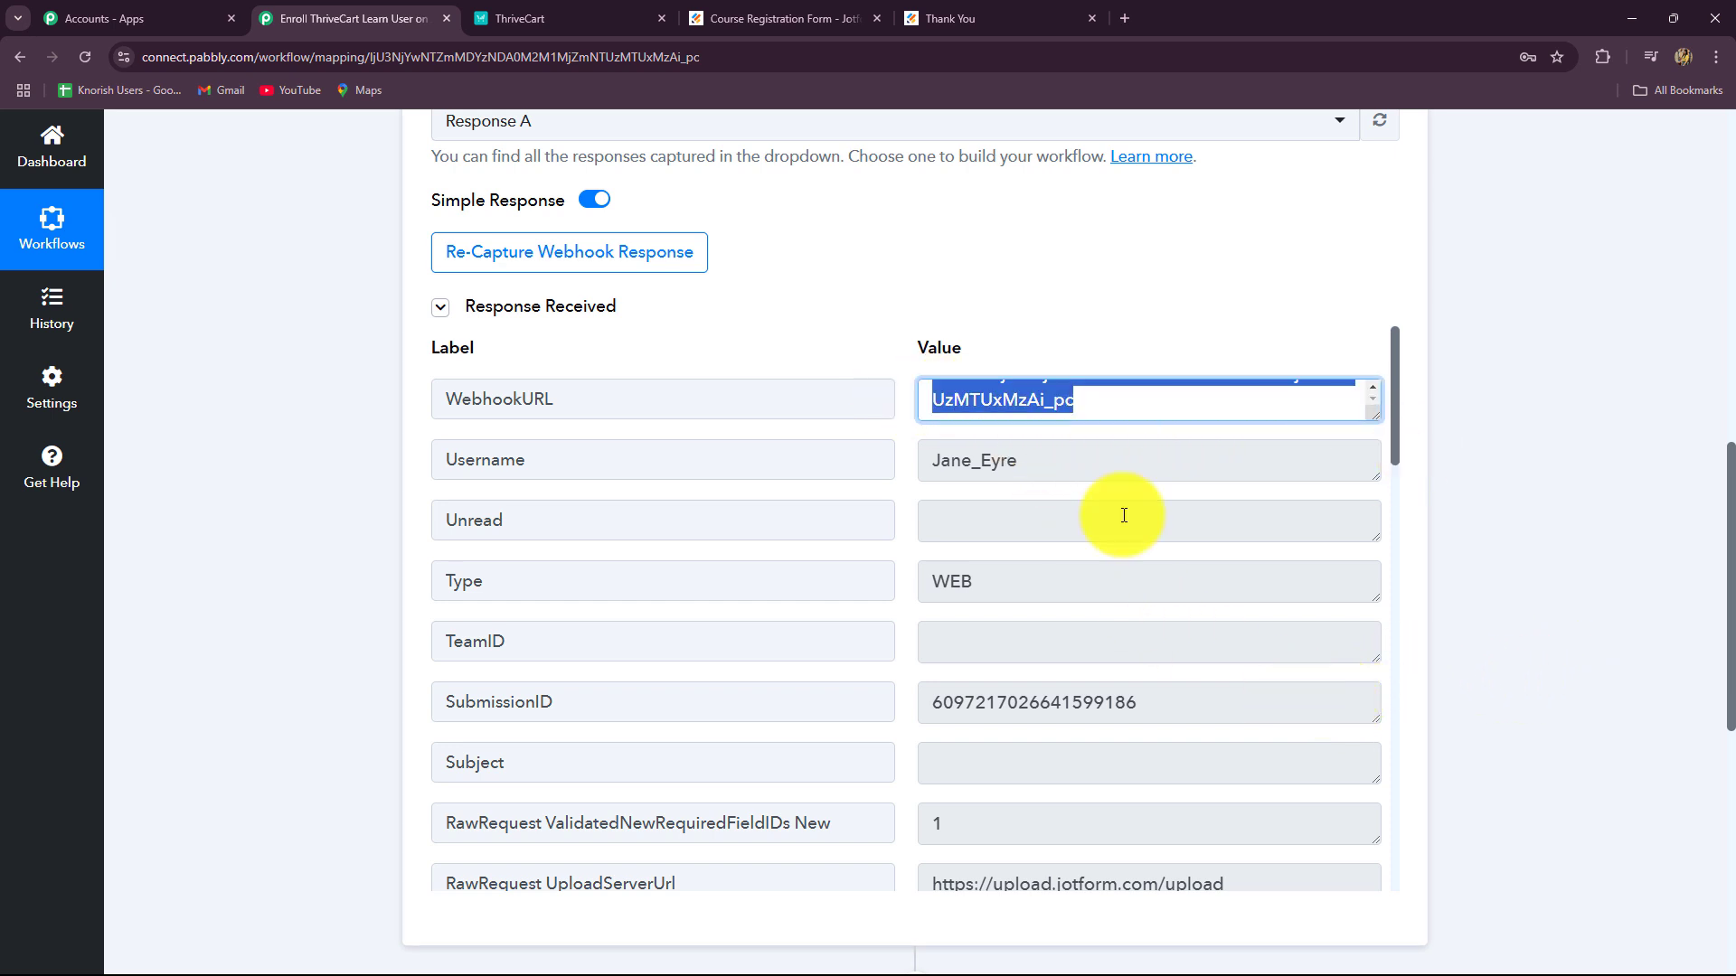
left_click_drag(928, 460, 1073, 473)
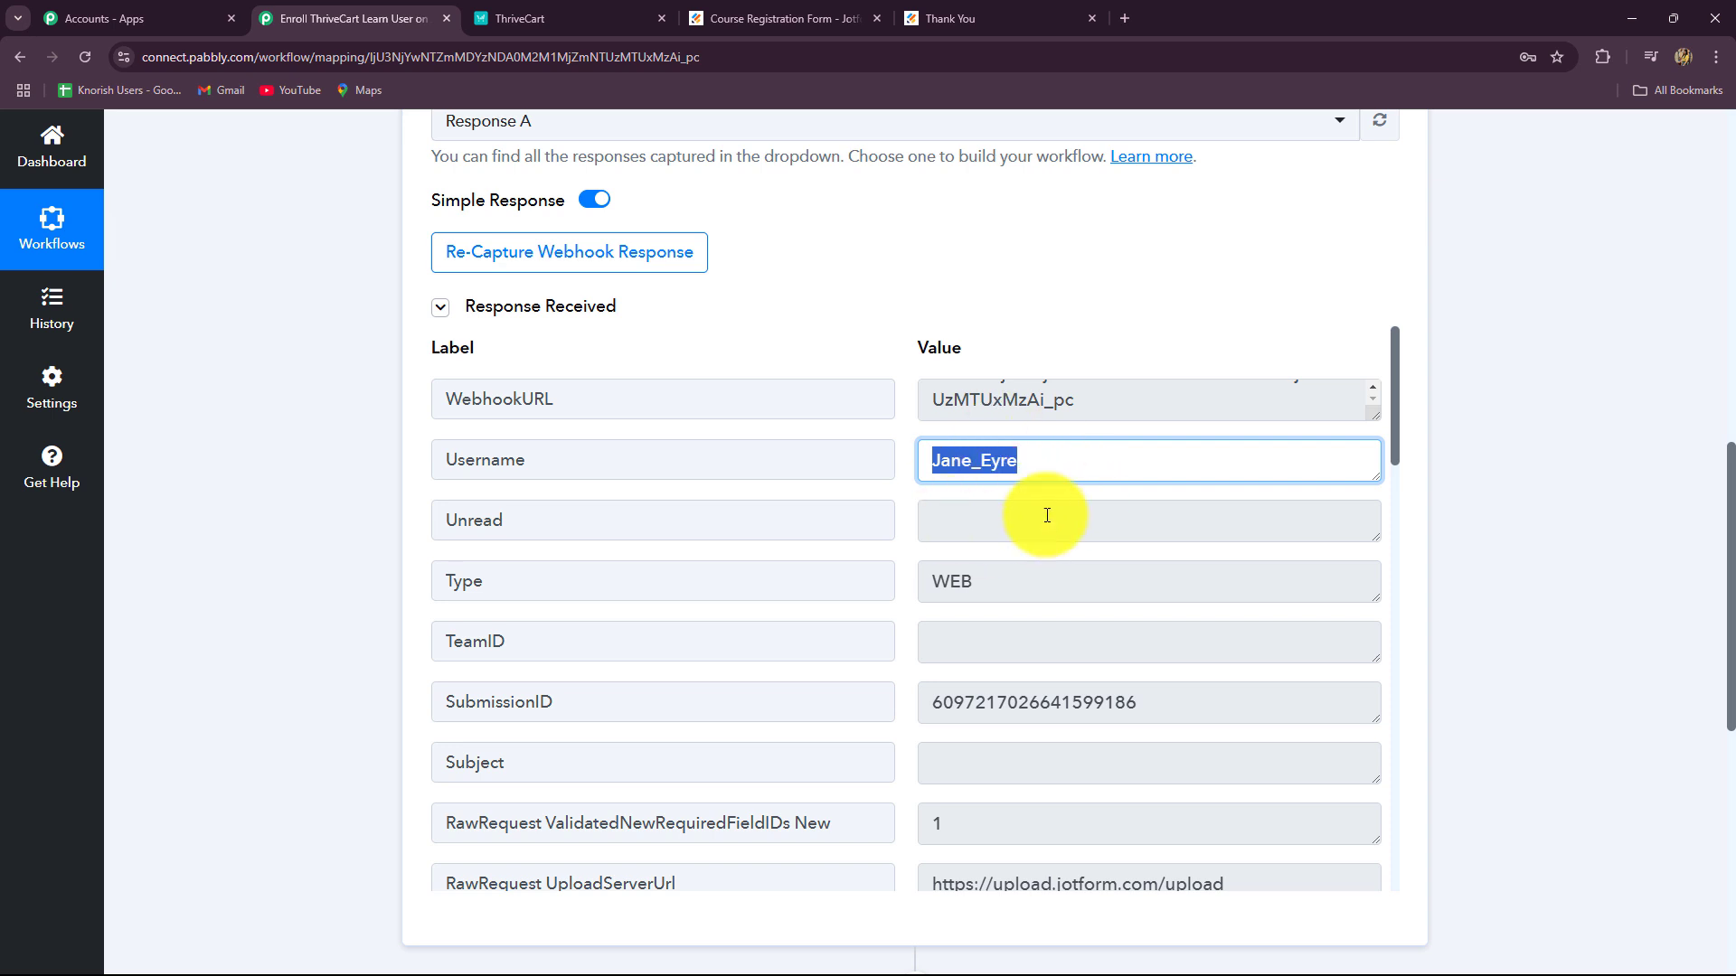
scroll(1051, 552, "down", 1)
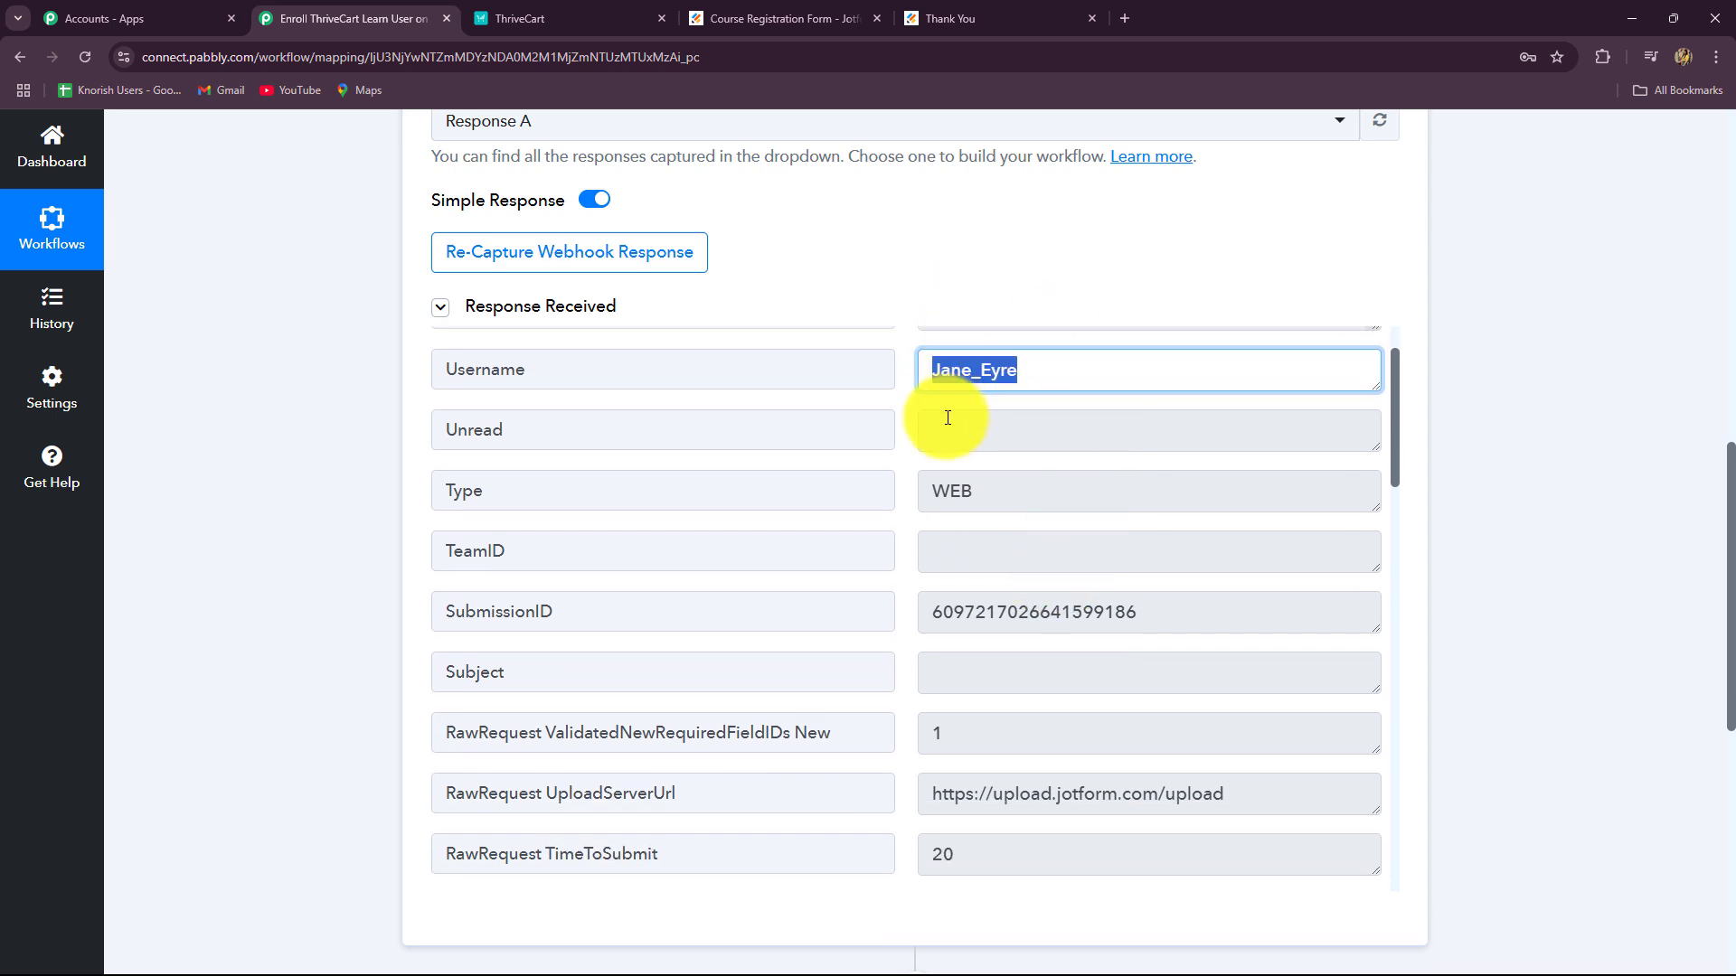
left_click_drag(942, 512, 1039, 566)
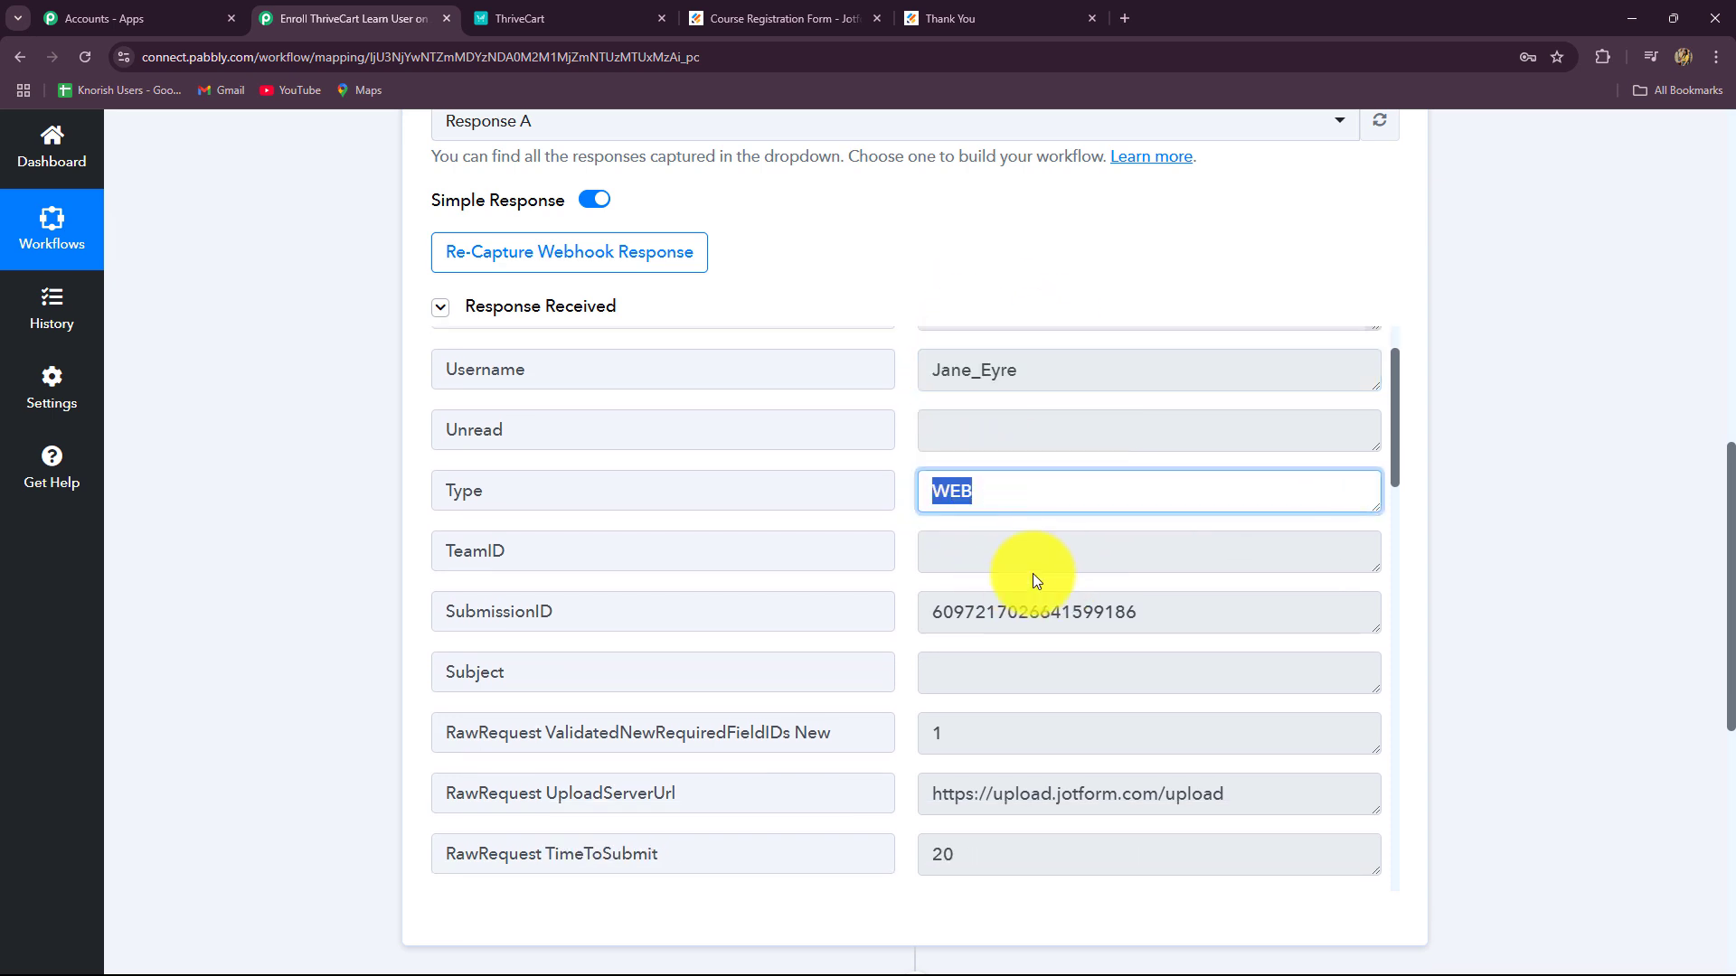
scroll(970, 539, "down", 2)
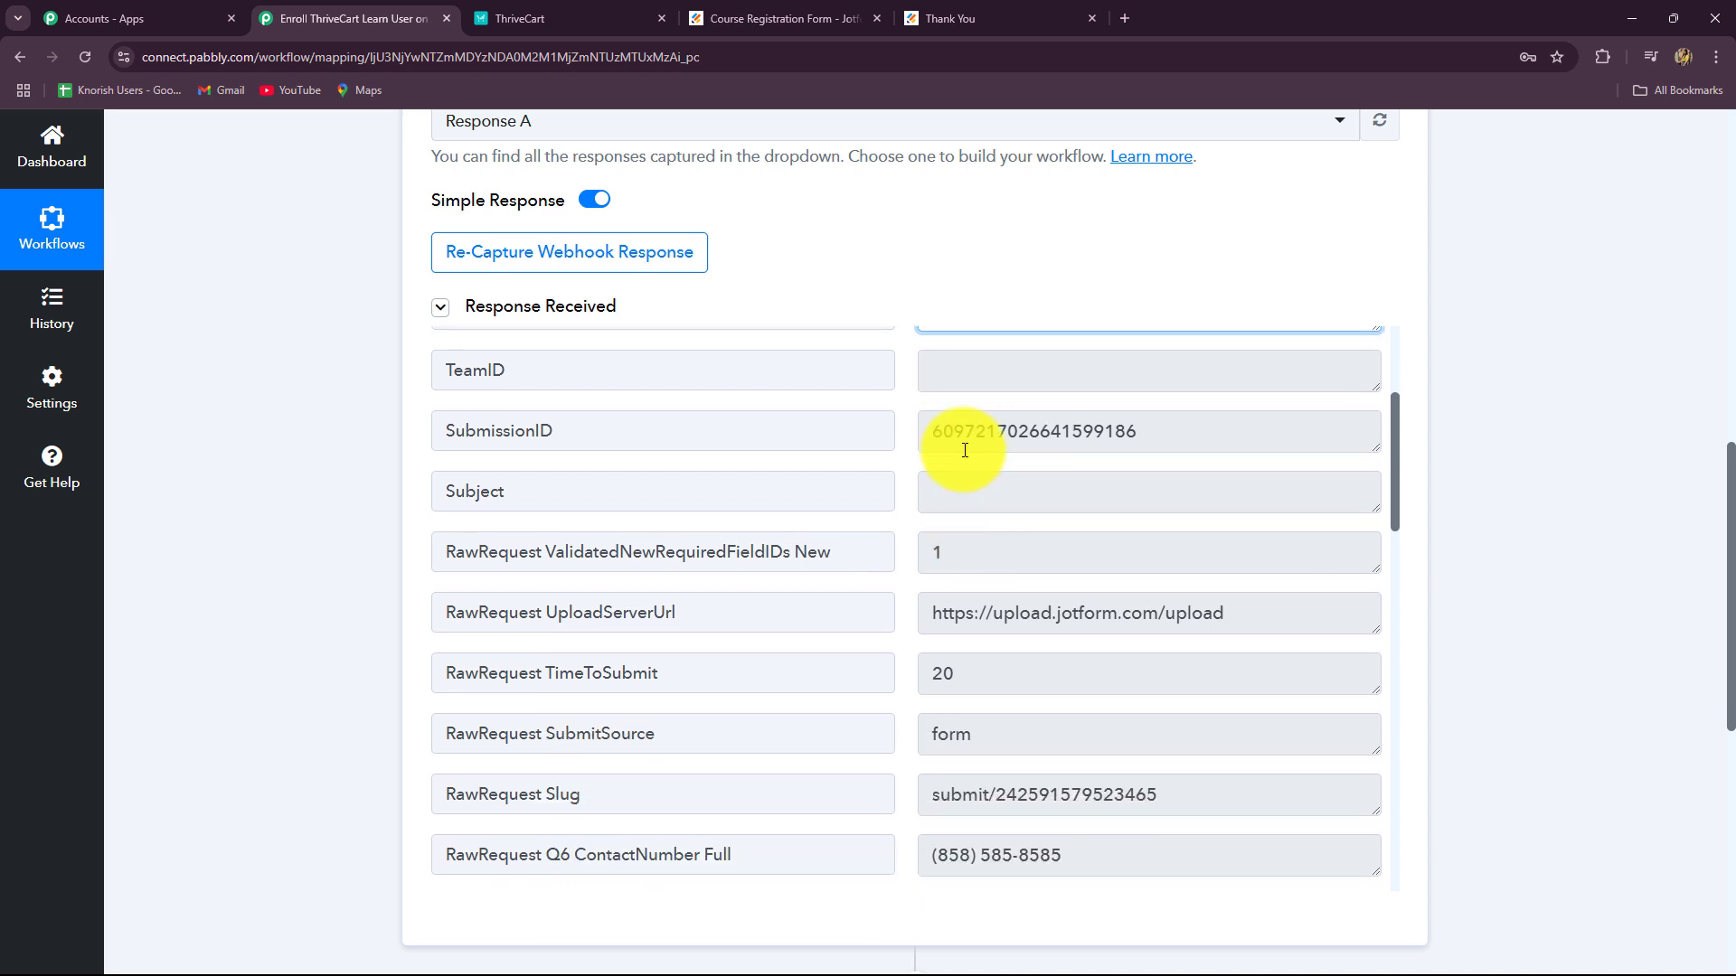
left_click_drag(942, 431, 1241, 462)
scroll(1136, 609, "down", 3)
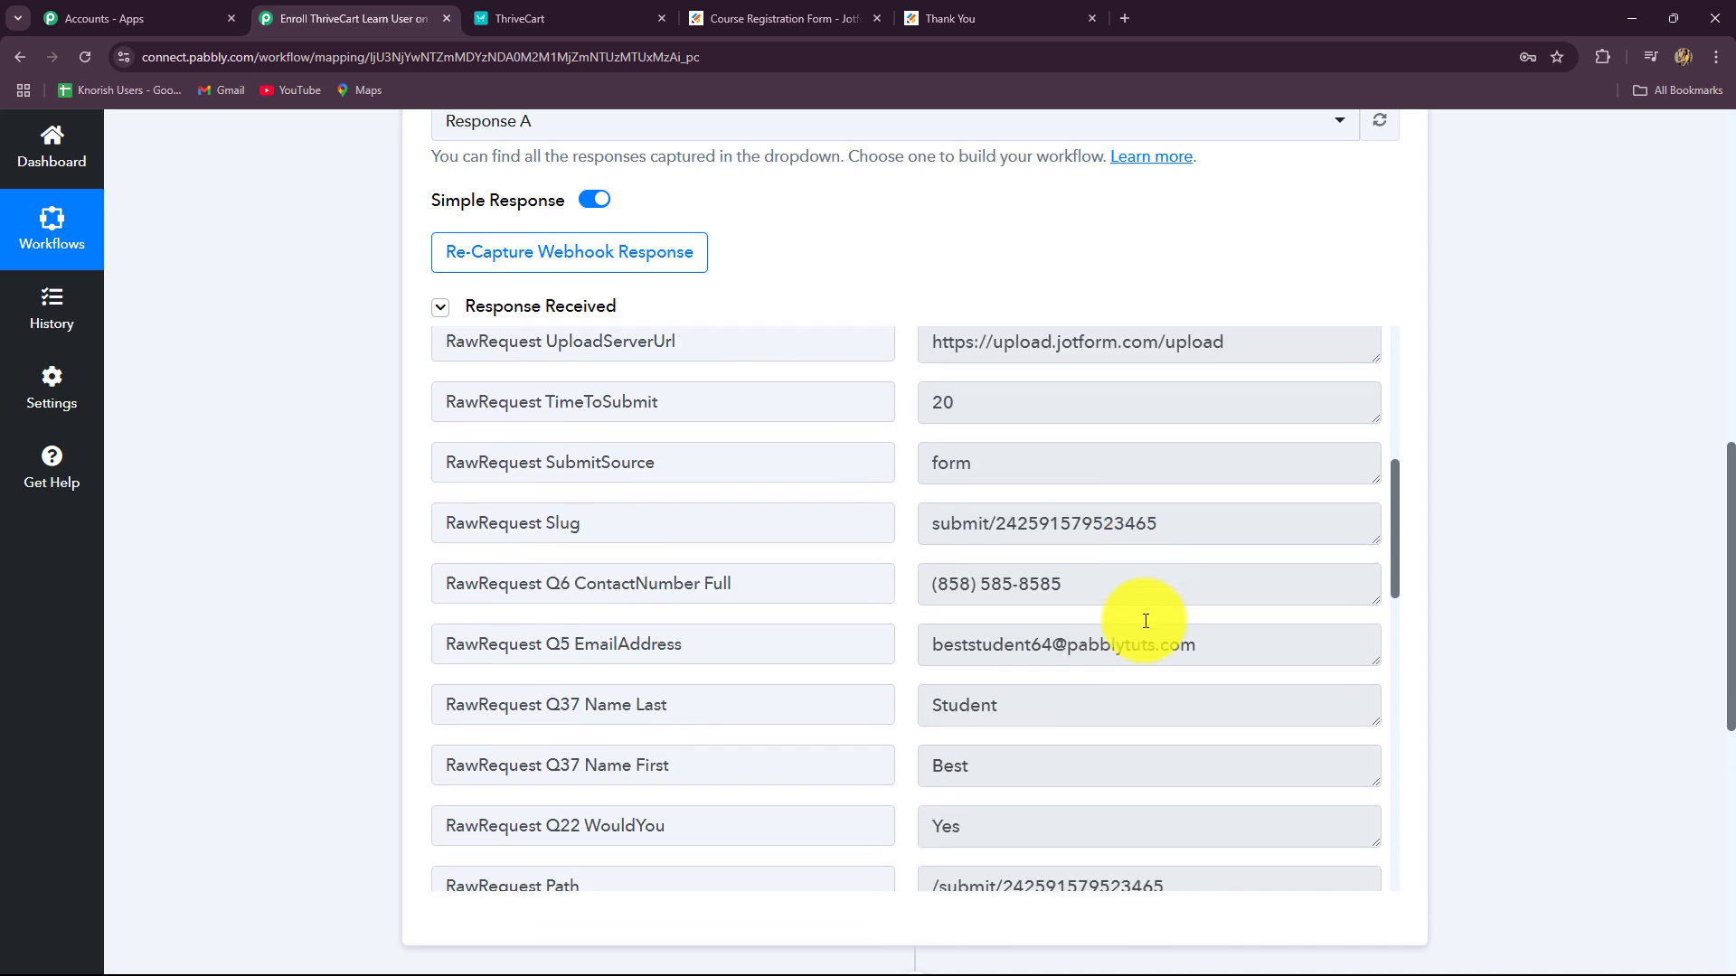
Step: Check the captured contact number, first and last name values, then return to the top
left_click(935, 584)
left_click_drag(935, 583, 1224, 709)
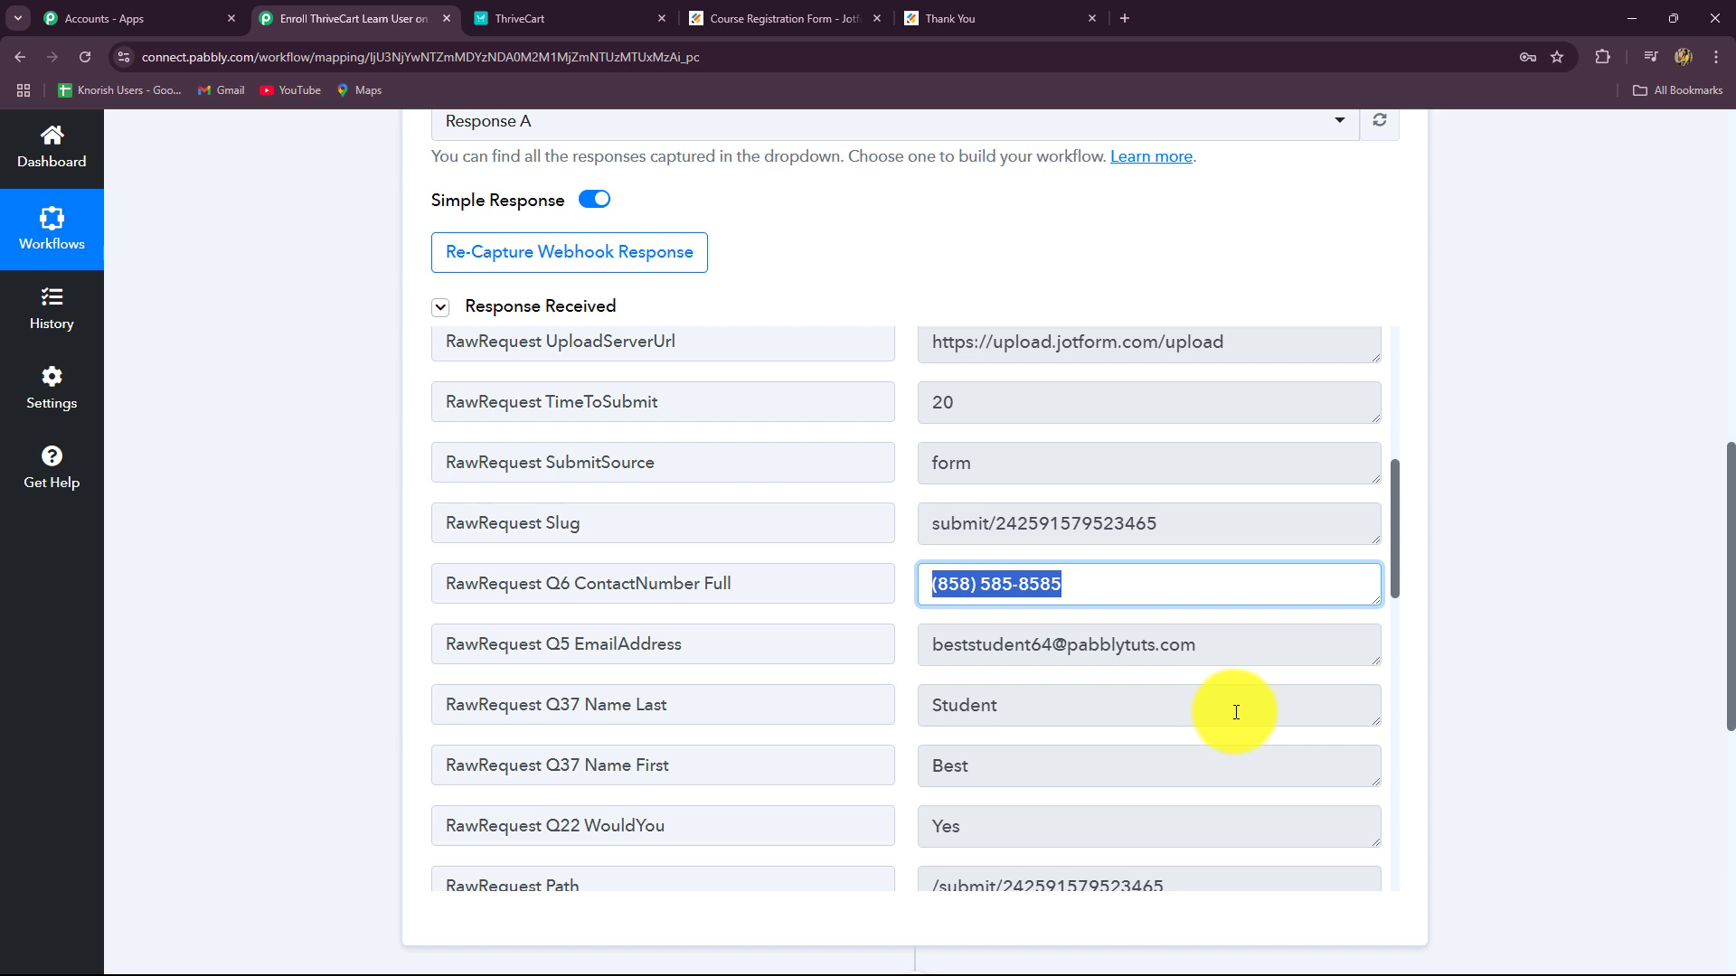
left_click_drag(1271, 647, 833, 689)
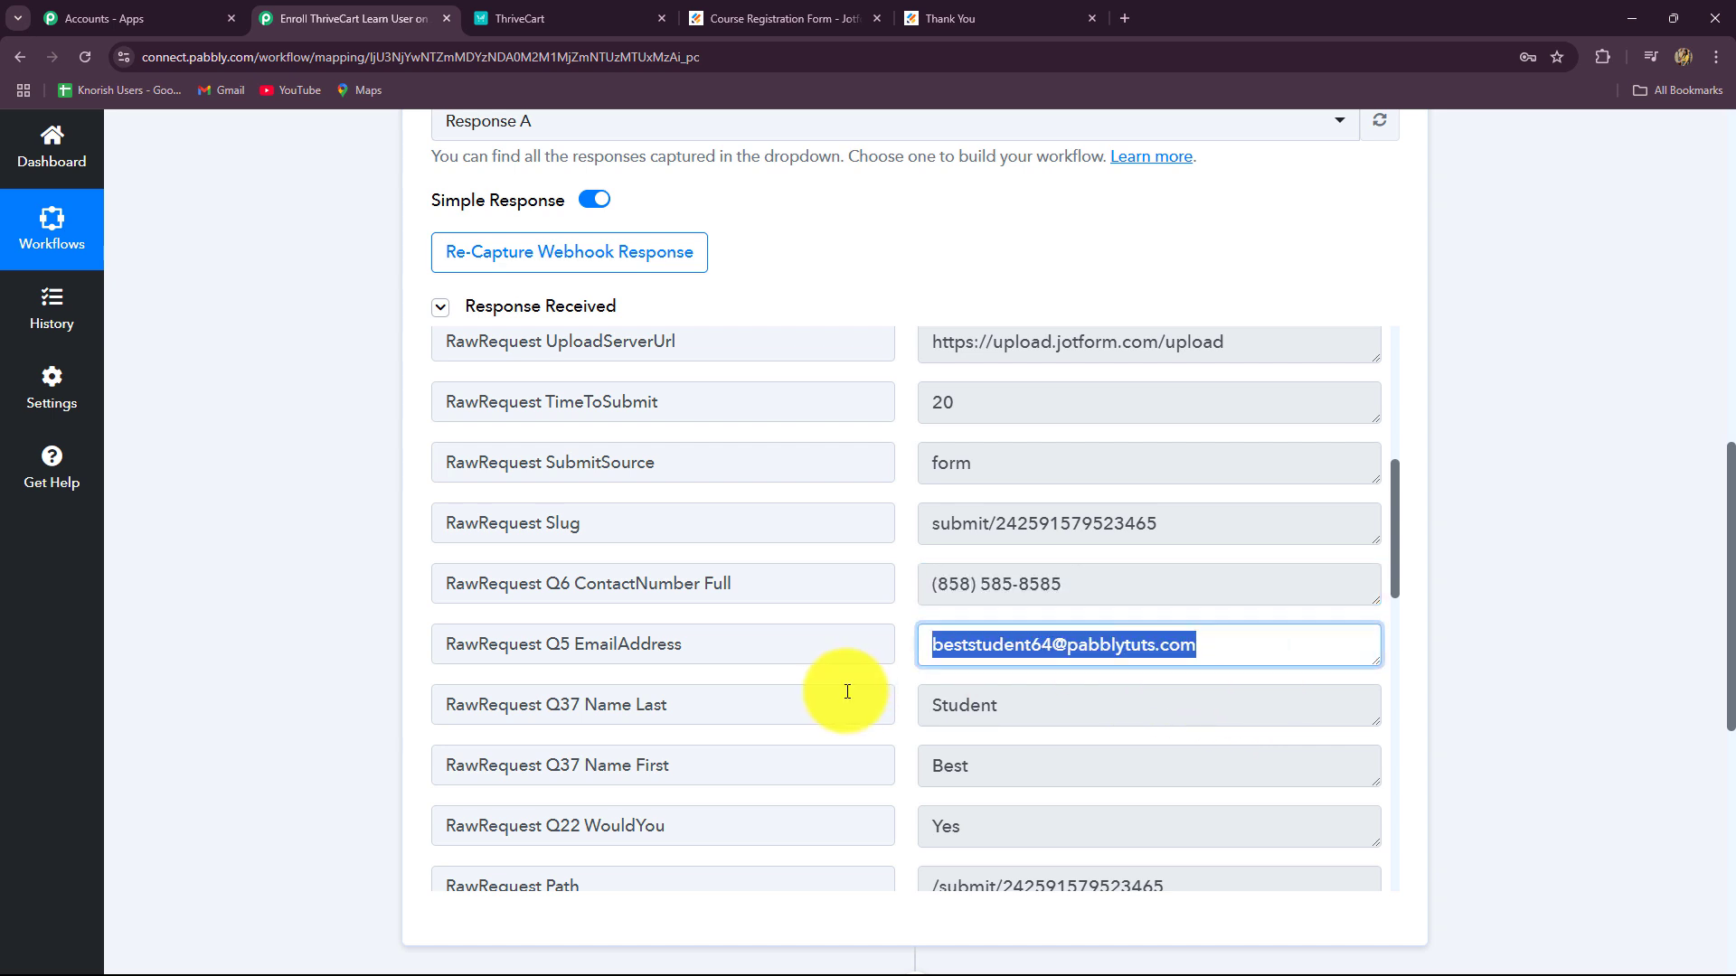
scroll(1085, 814, "down", 2)
left_click(995, 586)
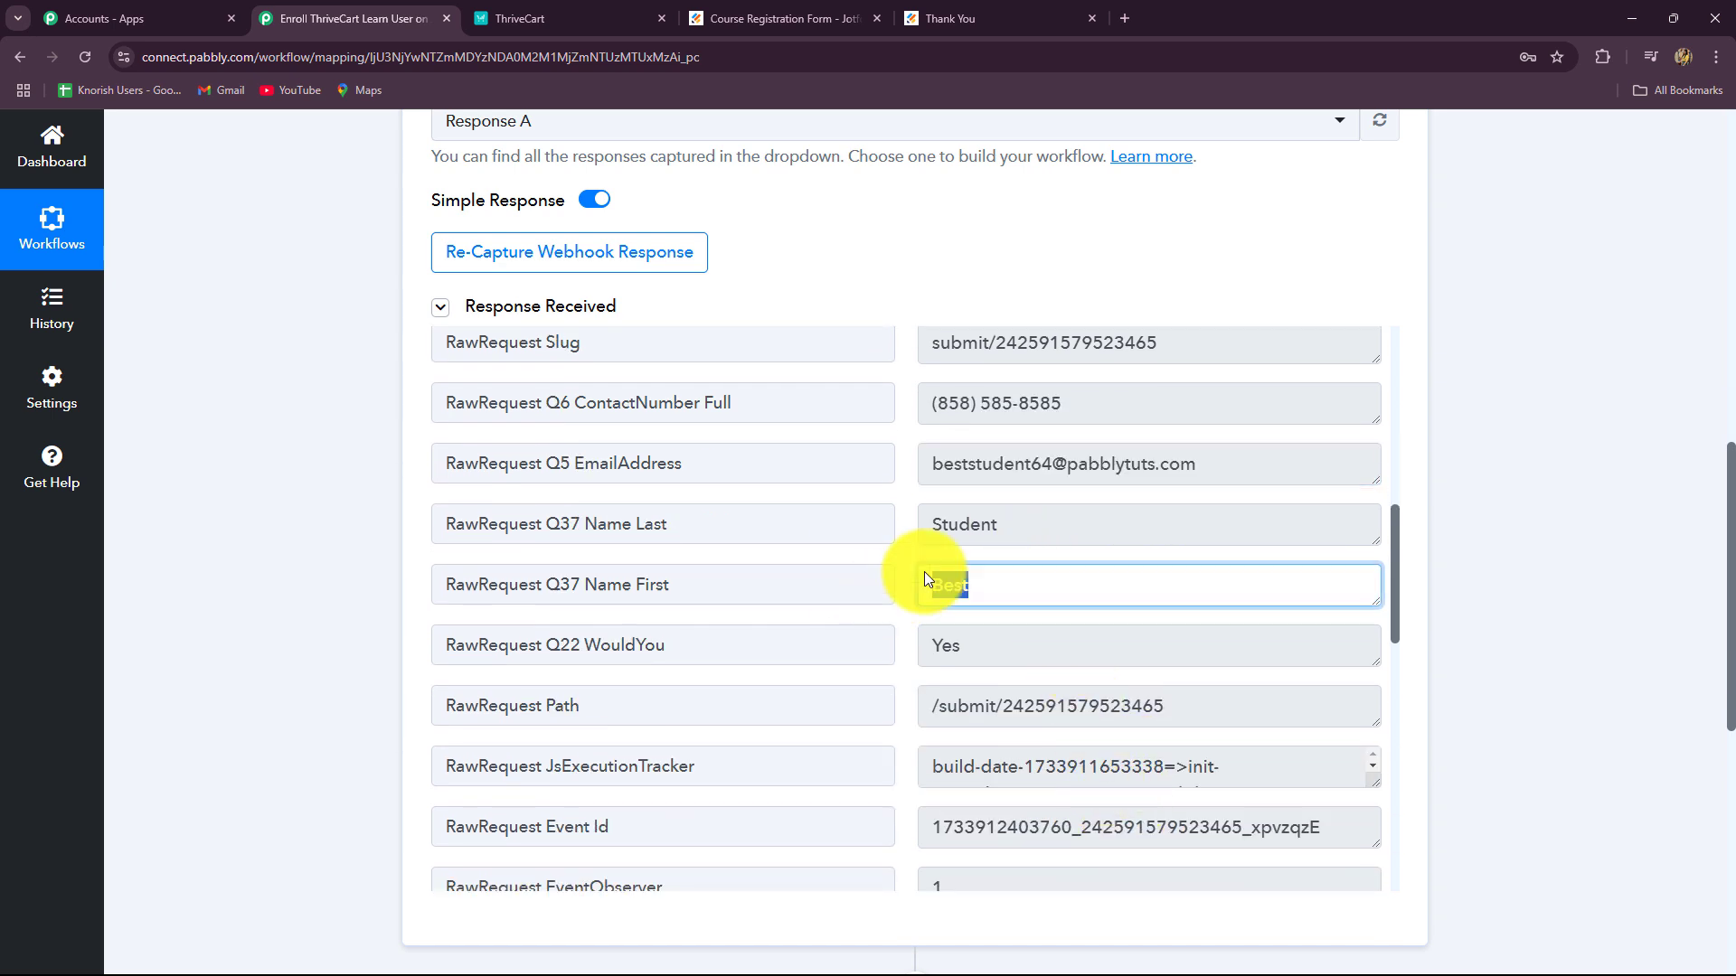
left_click_drag(1006, 526, 851, 551)
scroll(1025, 679, "down", 2)
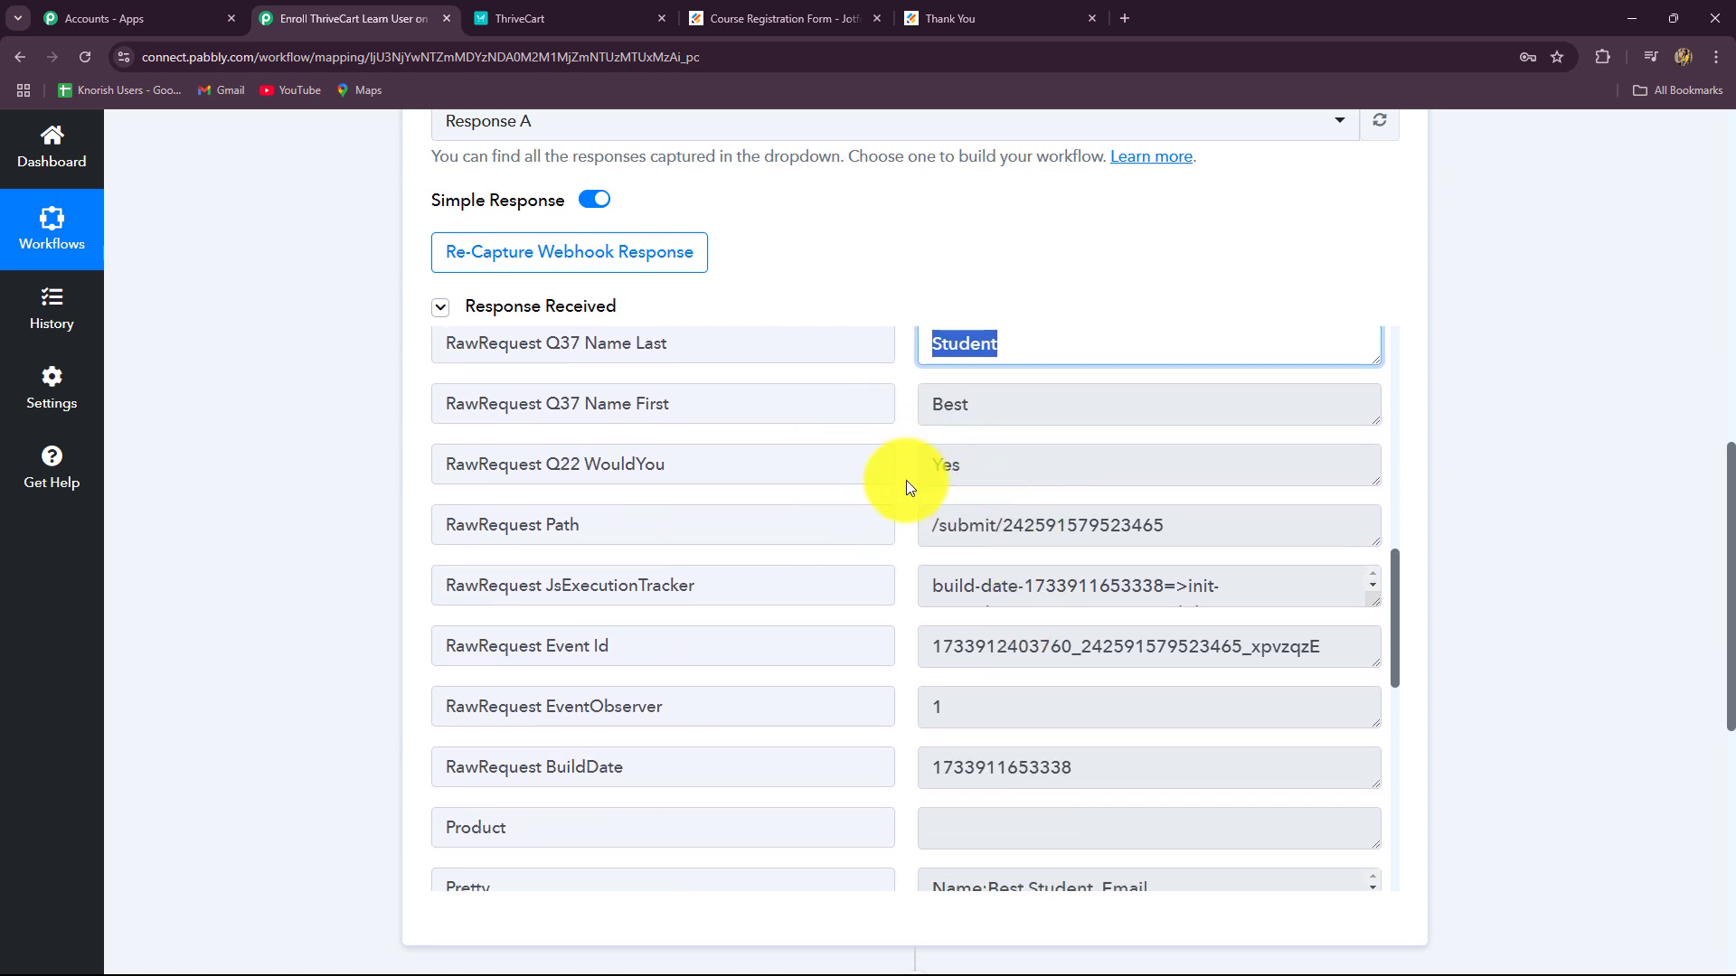
left_click_drag(986, 478, 899, 465)
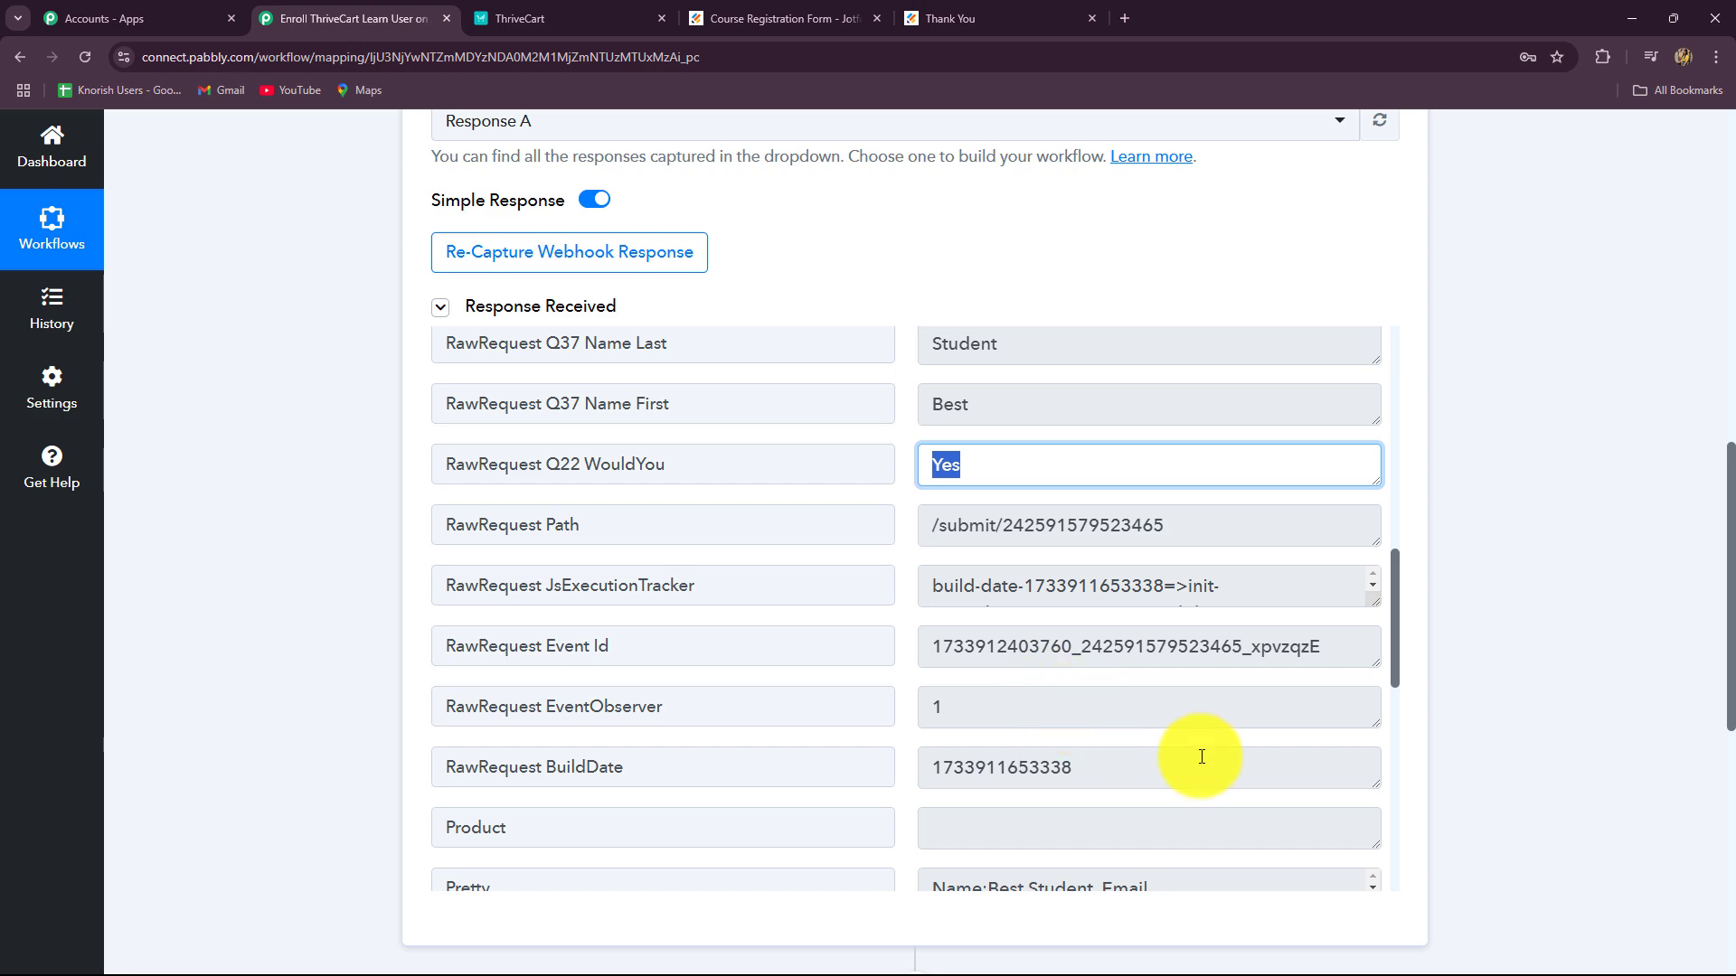
scroll(1201, 757, "down", 1)
scroll(1202, 756, "down", 3)
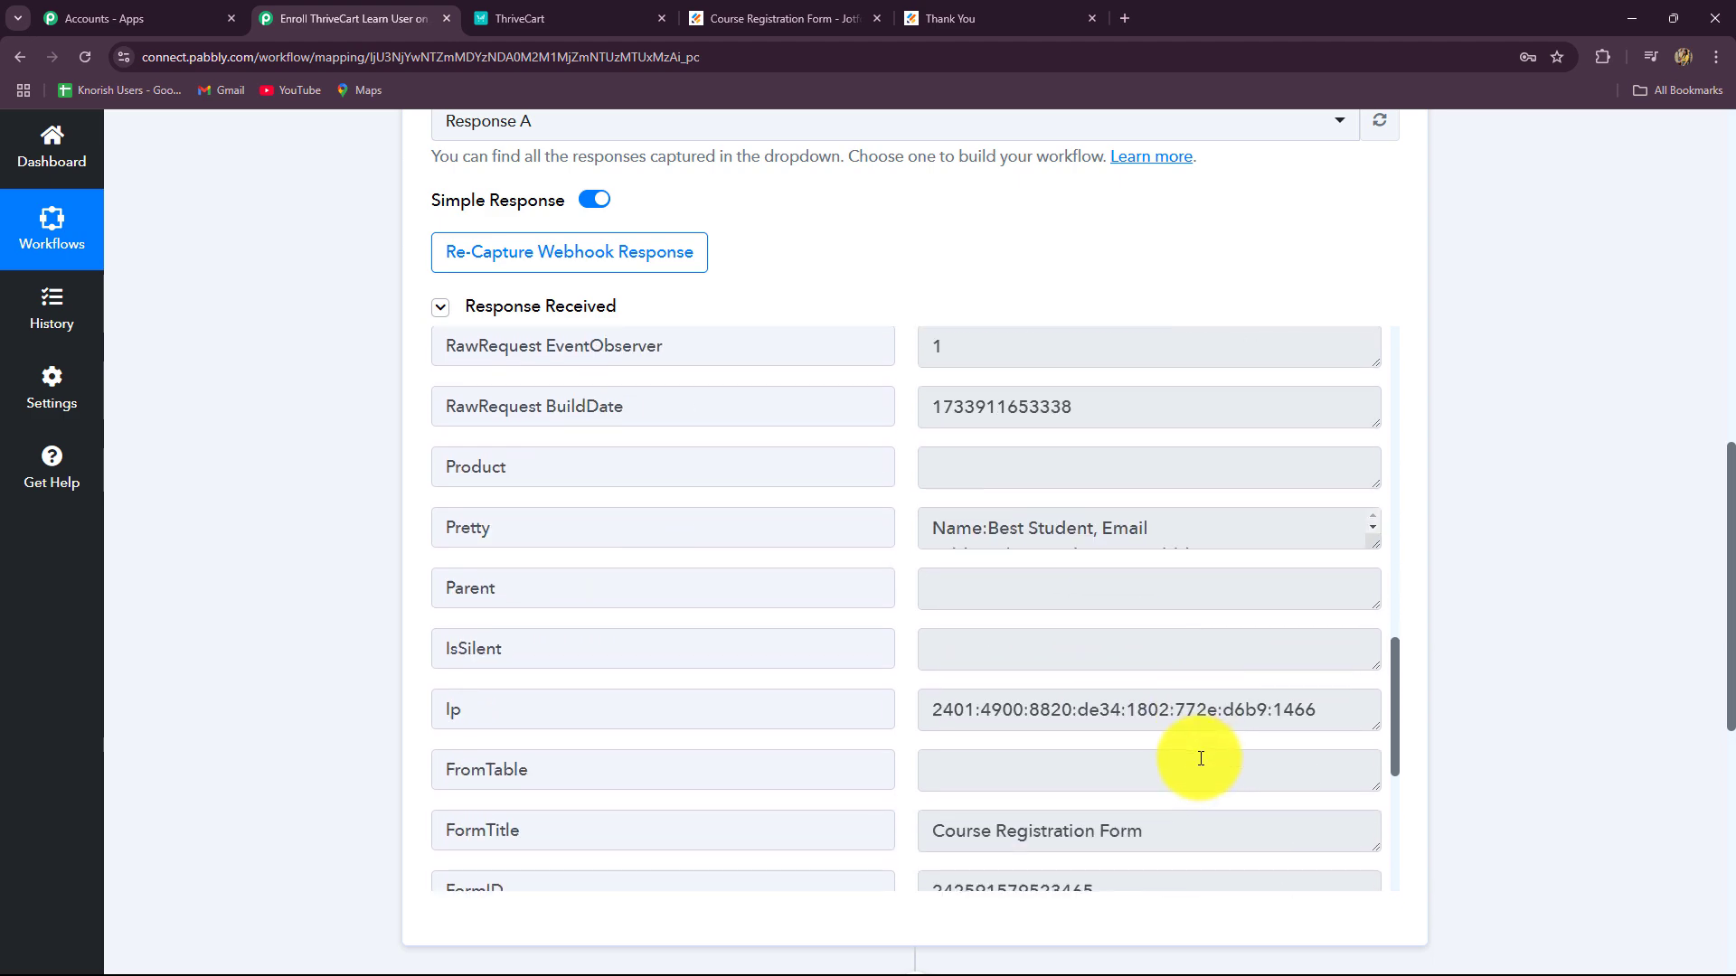
scroll(1208, 759, "up", 4)
scroll(1626, 748, "up", 5)
scroll(1626, 748, "up", 4)
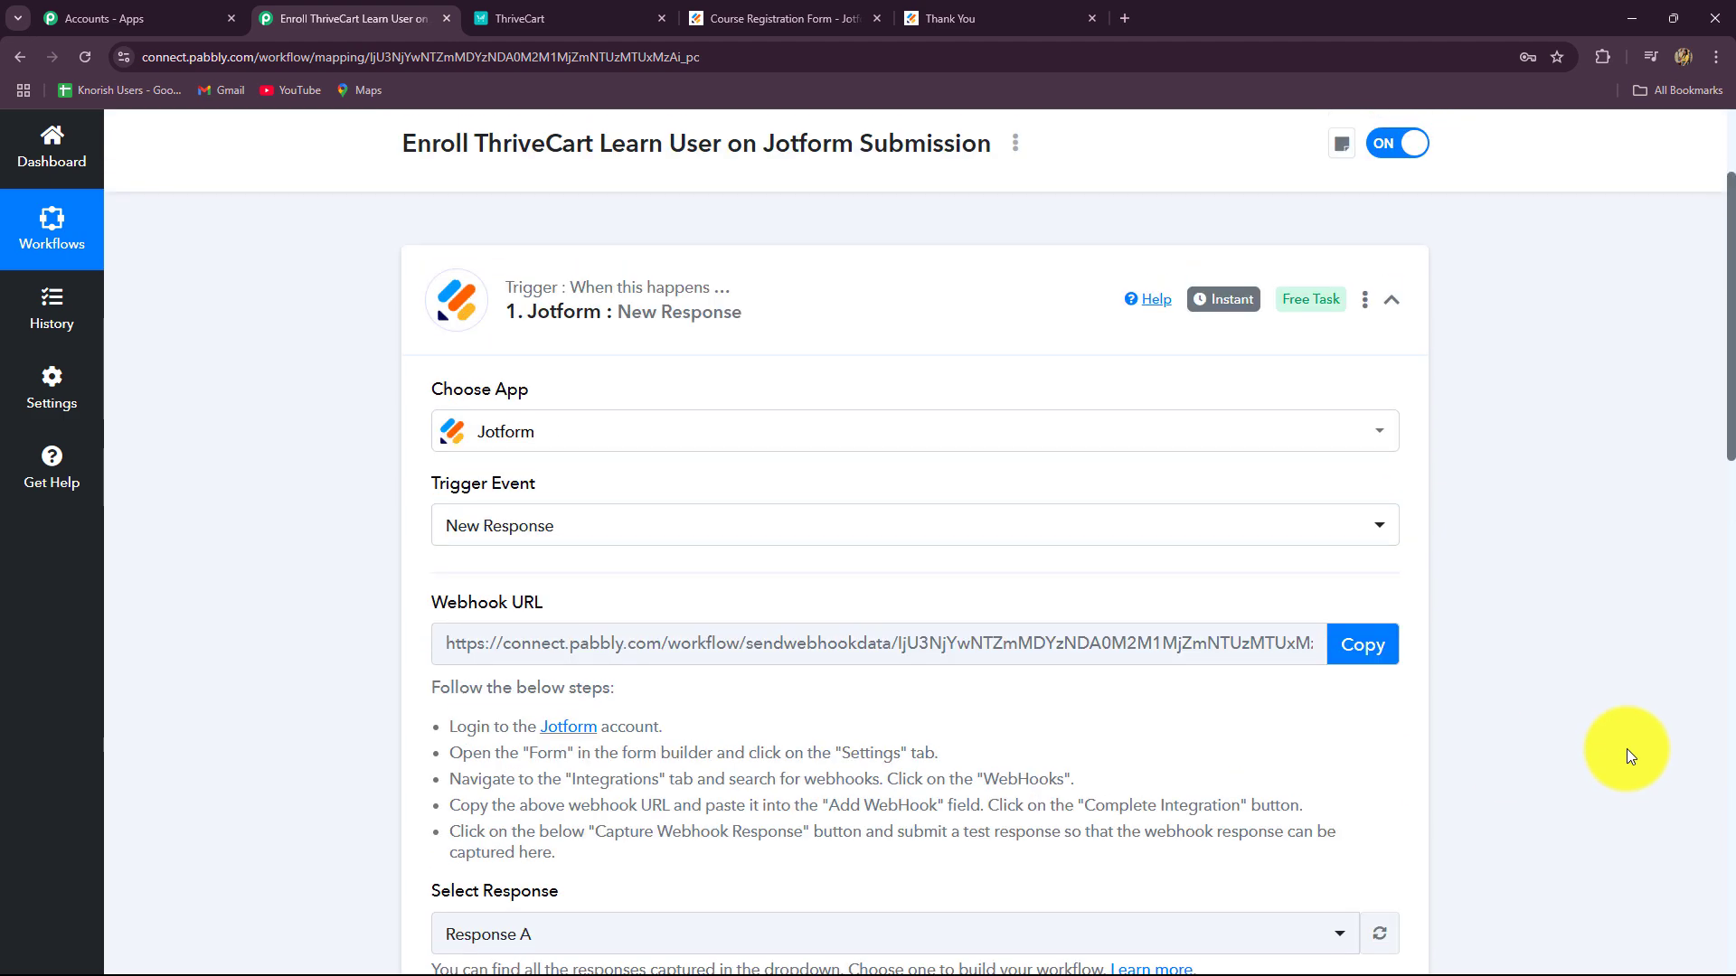
Step: Collapse the Jotform trigger and choose ThriveCart Learn + as the action app
left_click(1386, 308)
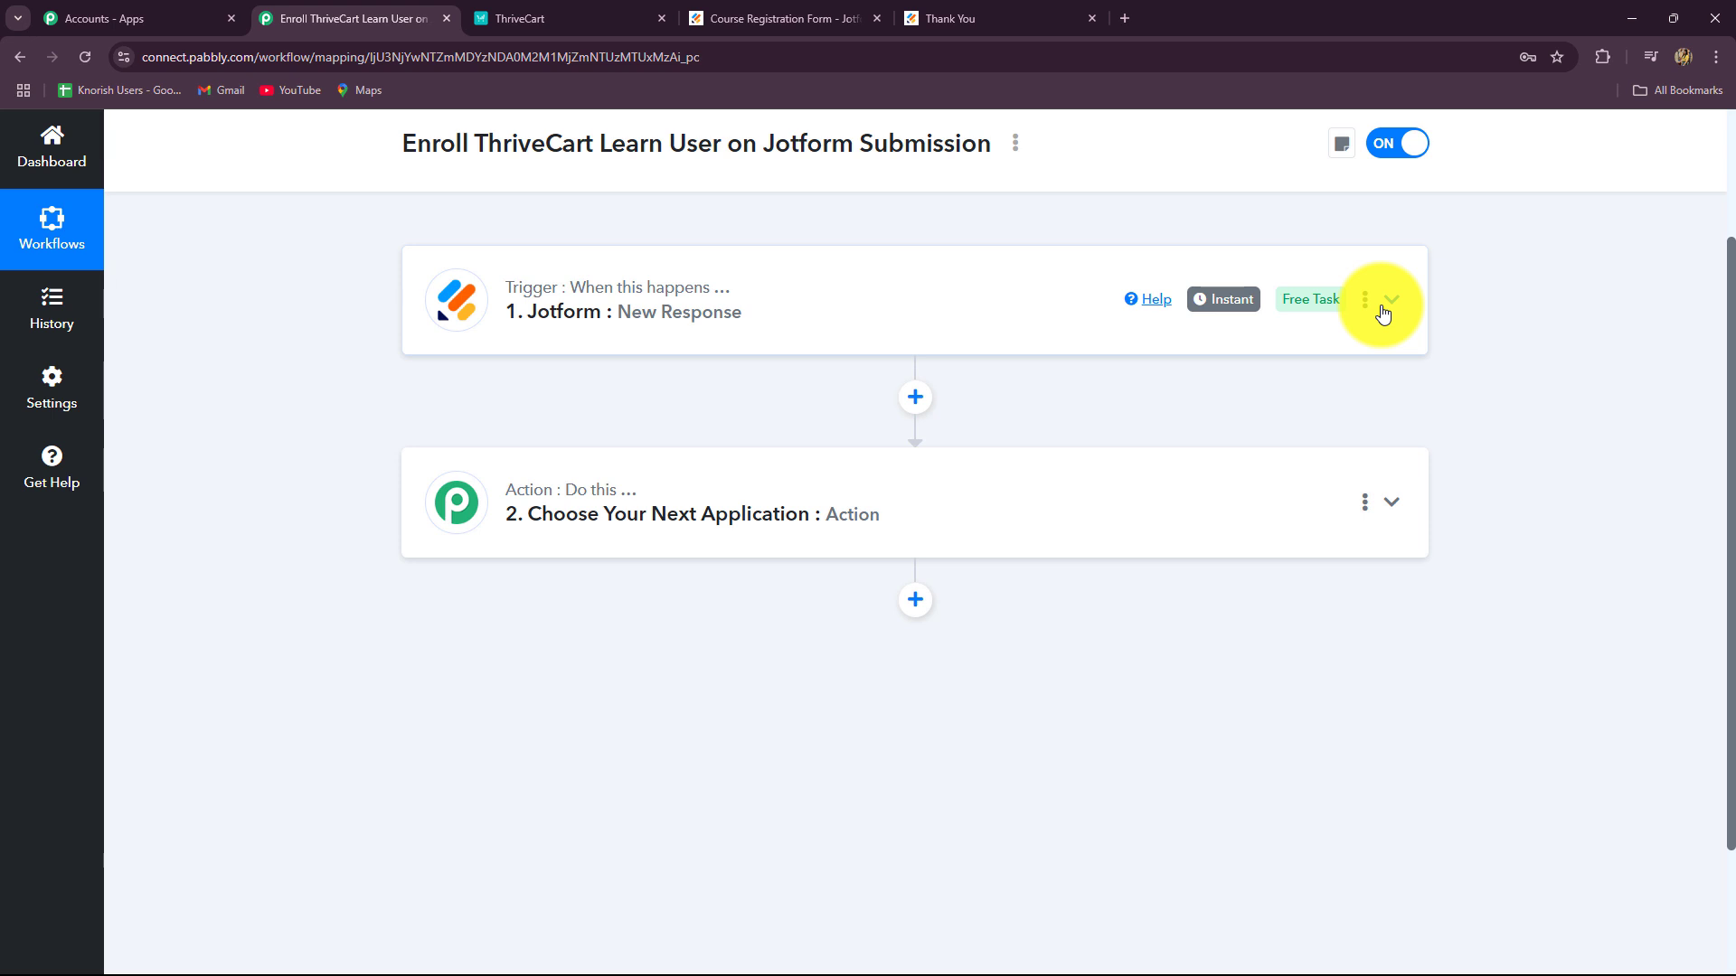
left_click(583, 11)
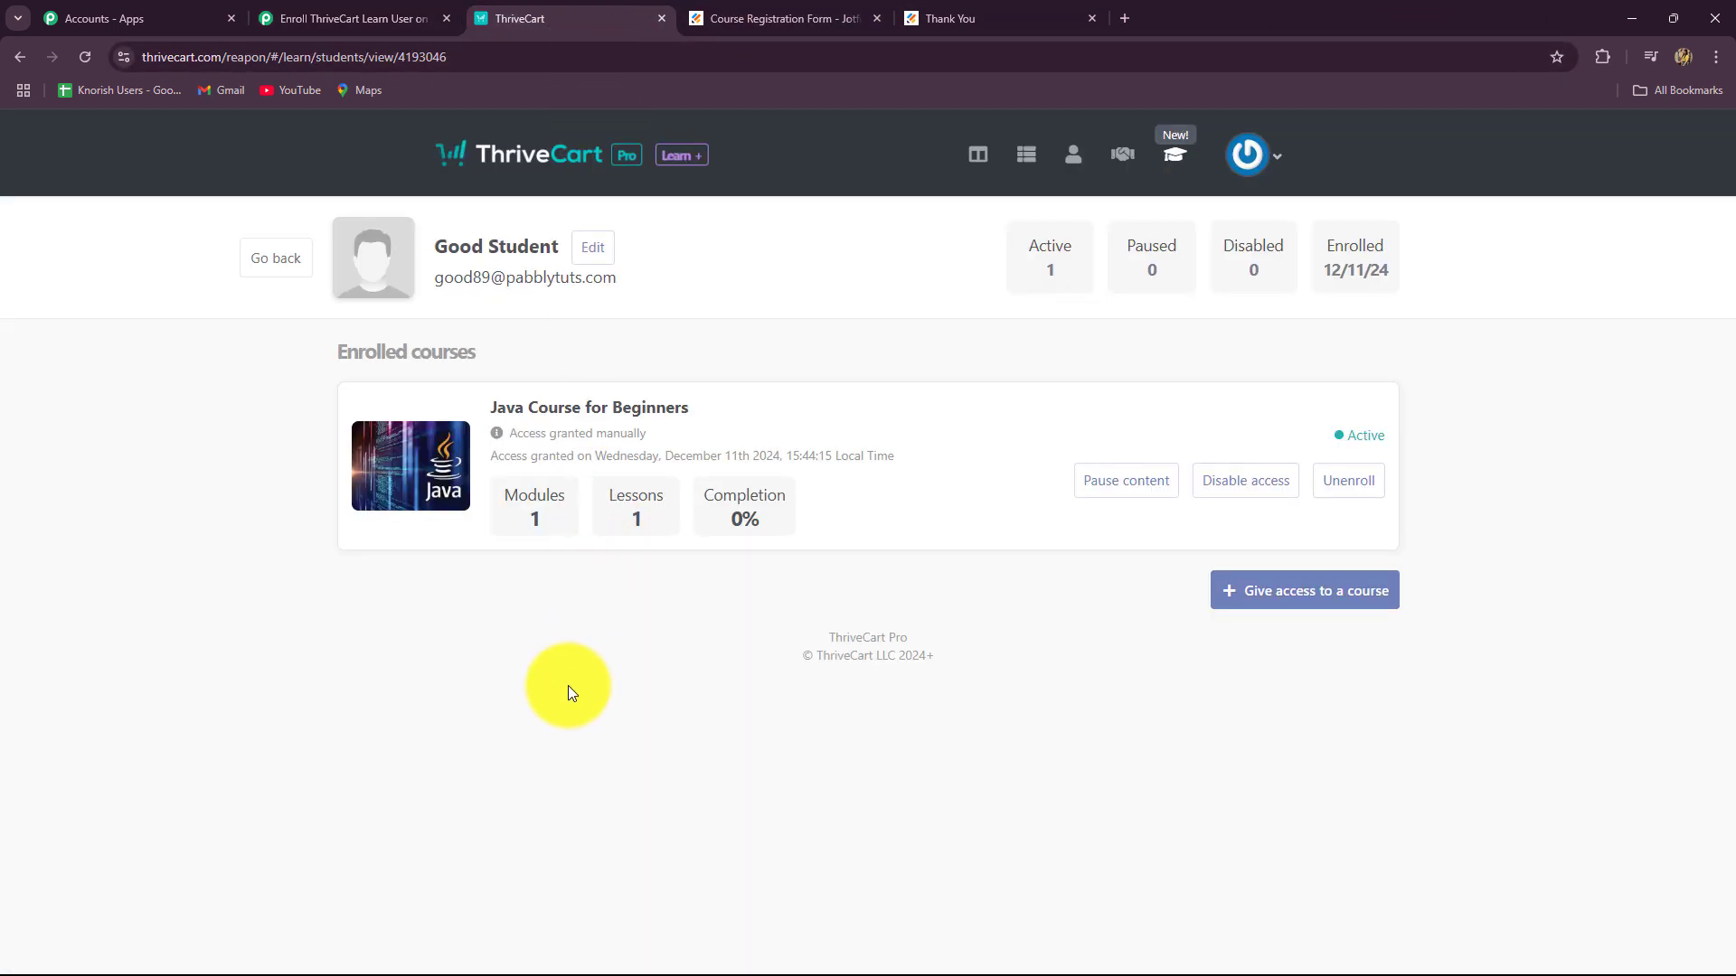
left_click(330, 16)
left_click(643, 562)
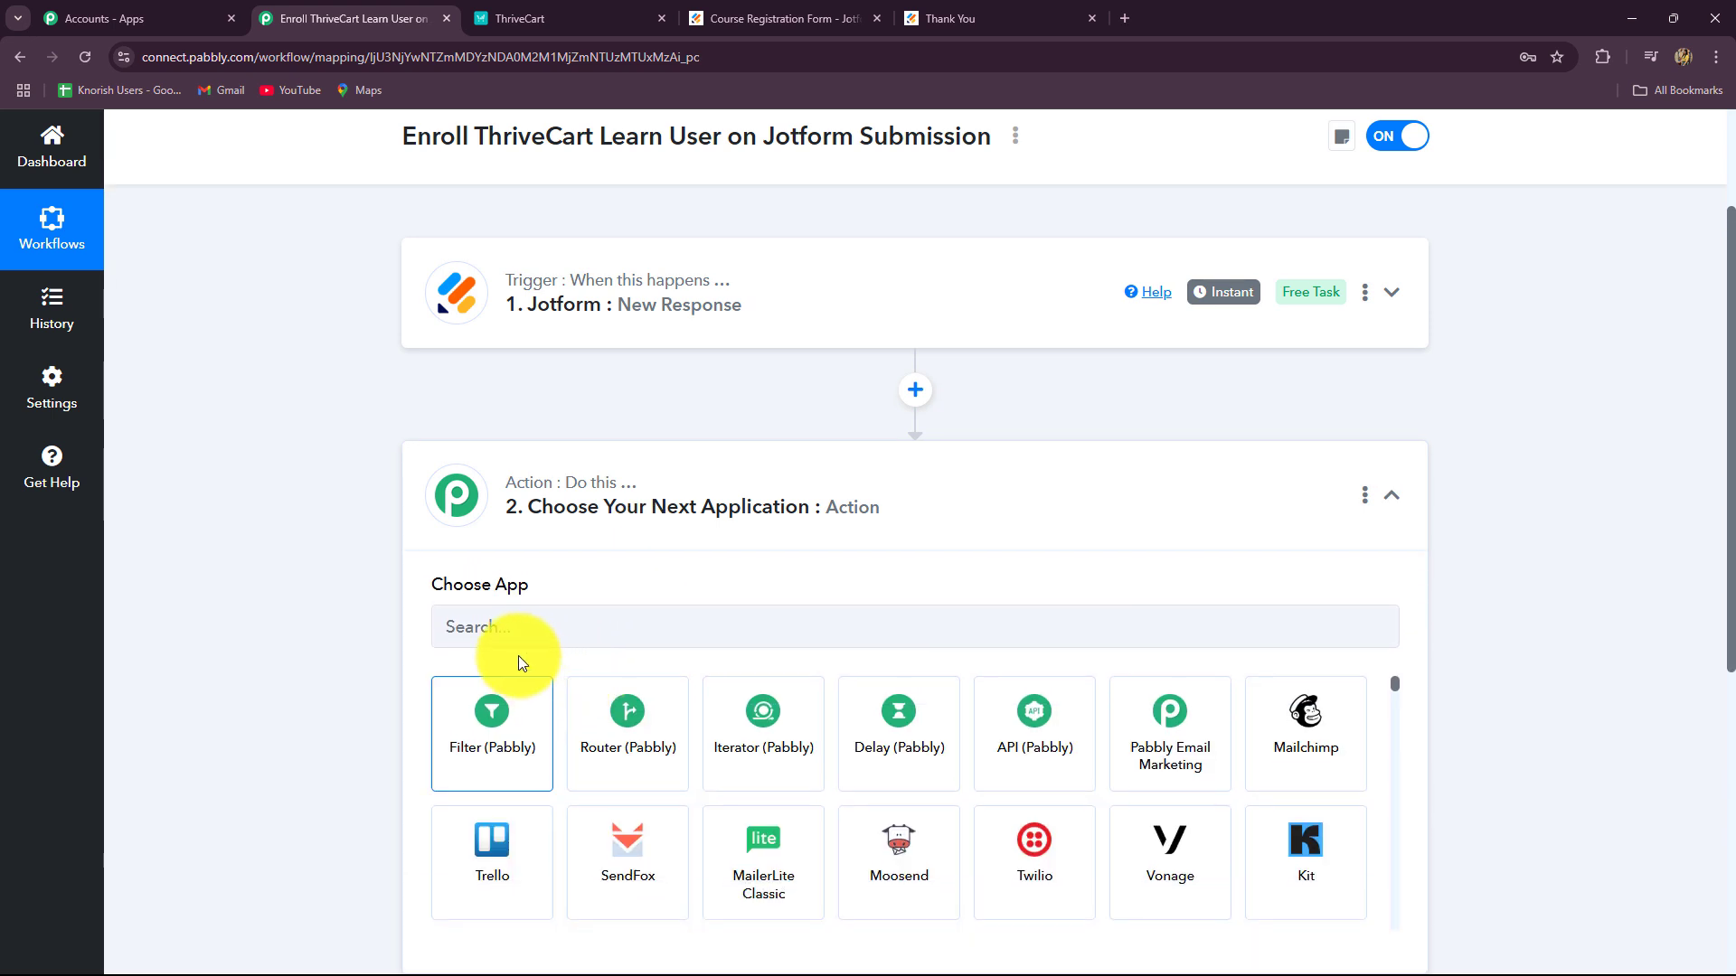
left_click(497, 503)
key("Caps_Lock")
type("Thrive")
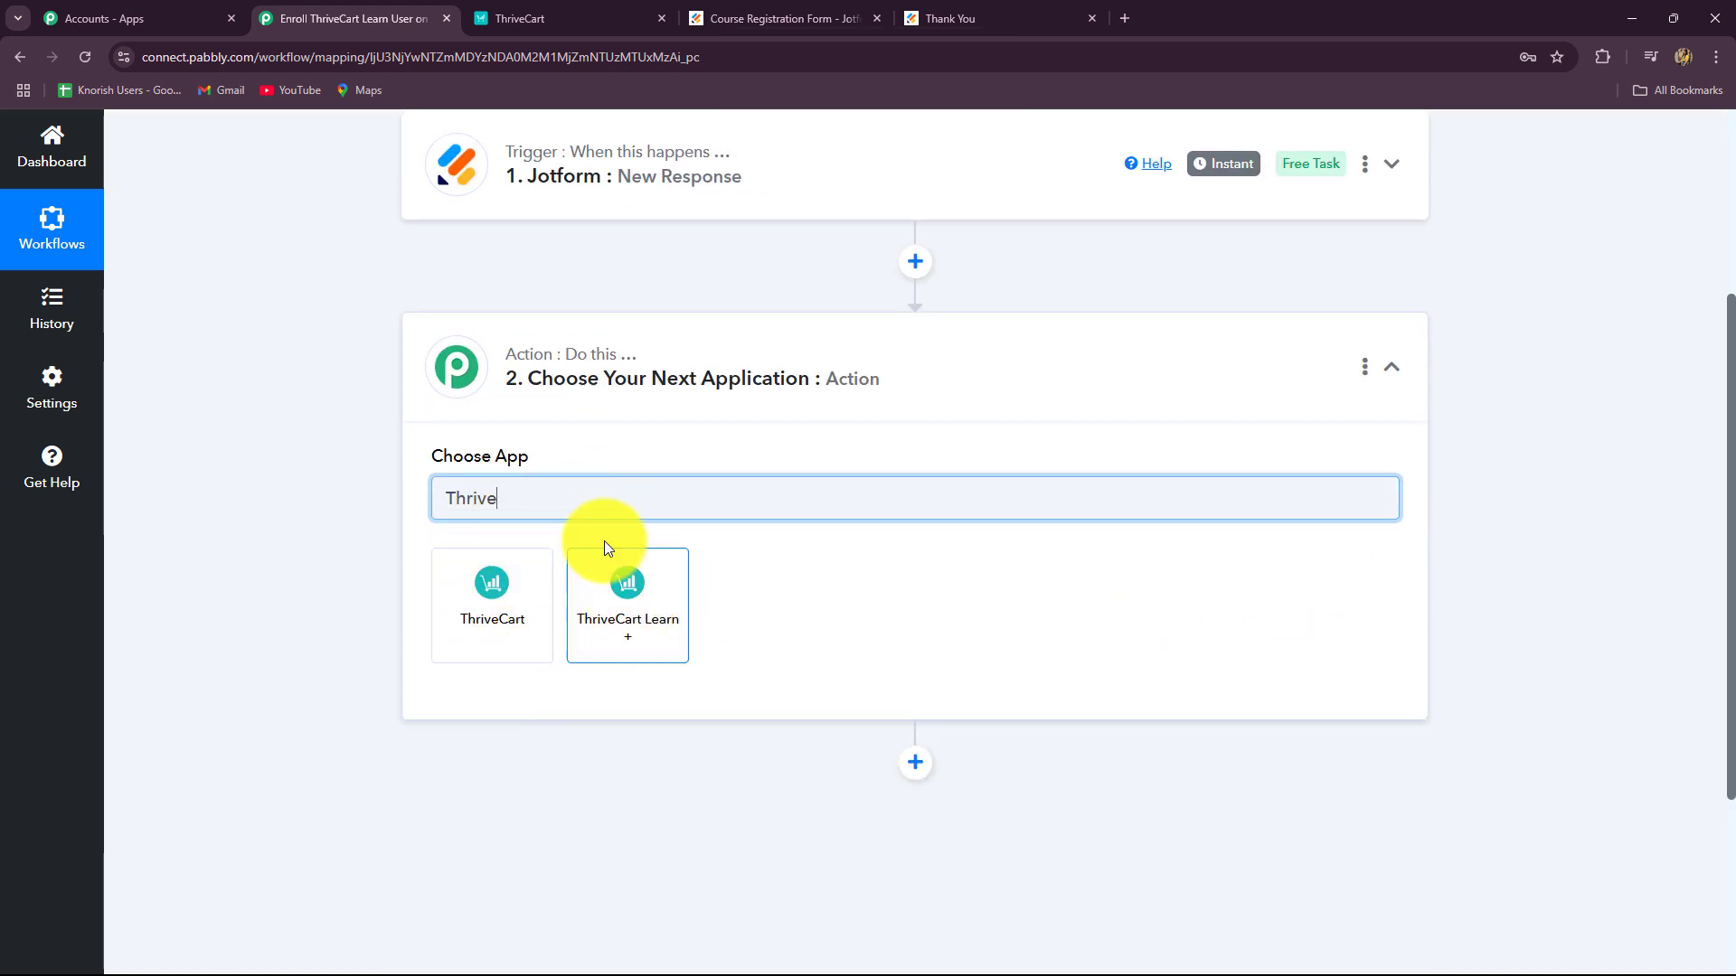
left_click(604, 633)
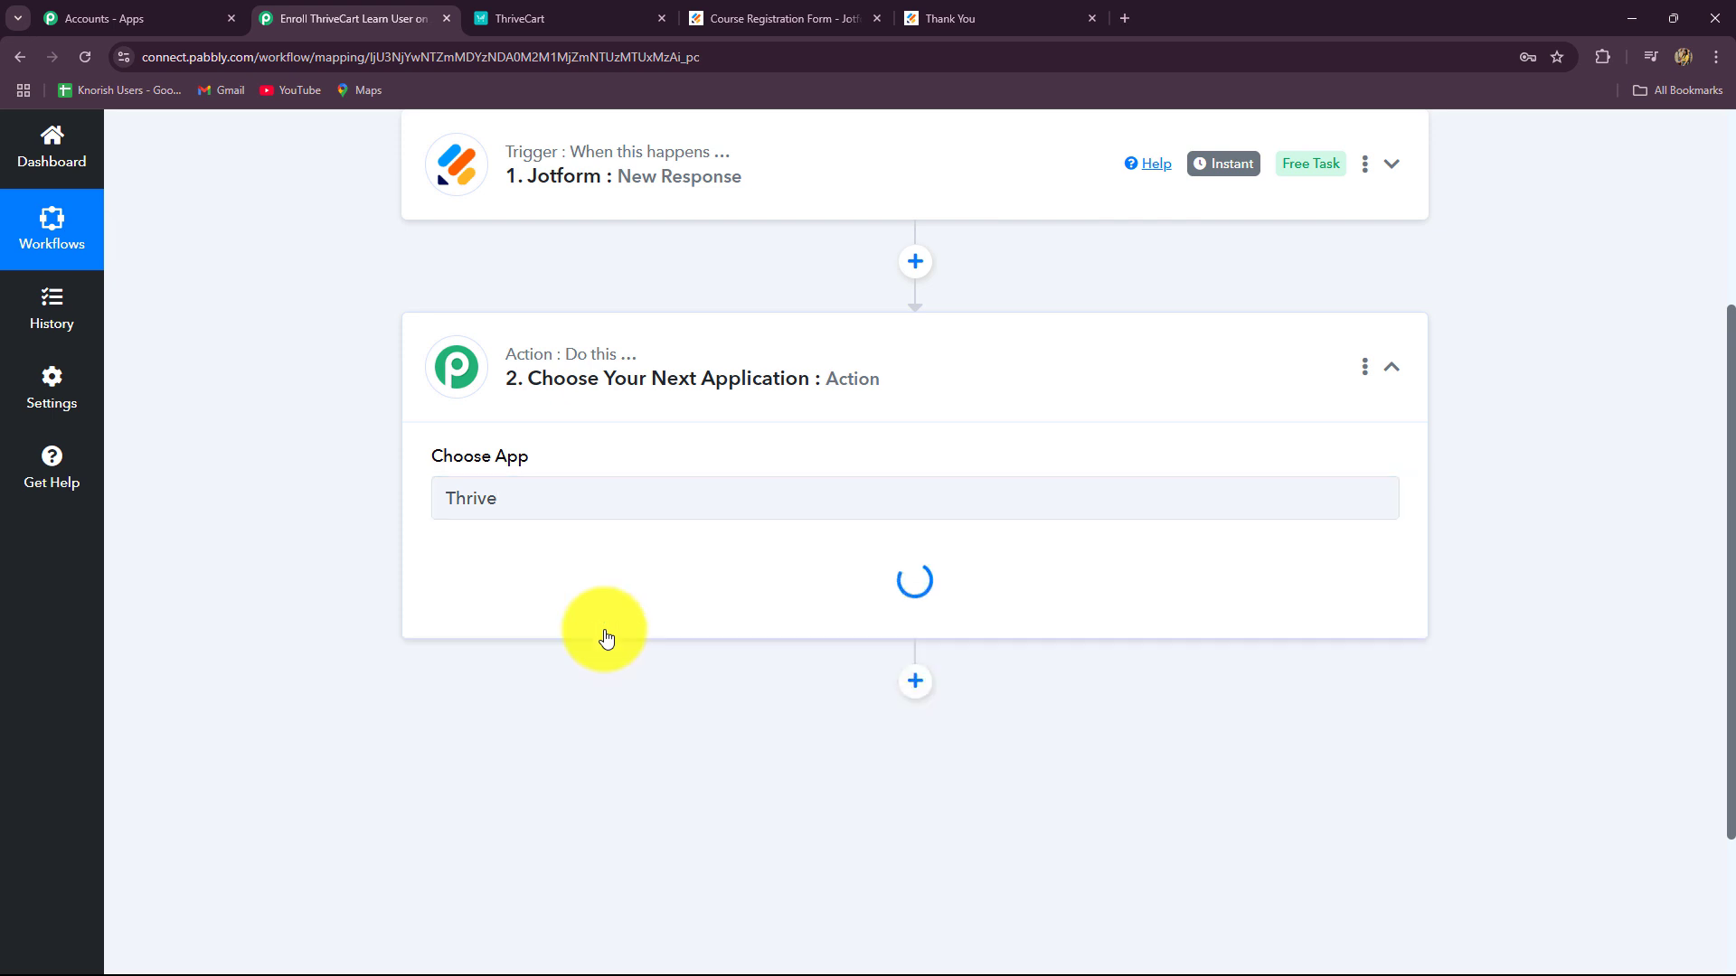
Step: Select Create New Student as the action event and open the account connection panel
left_click(601, 15)
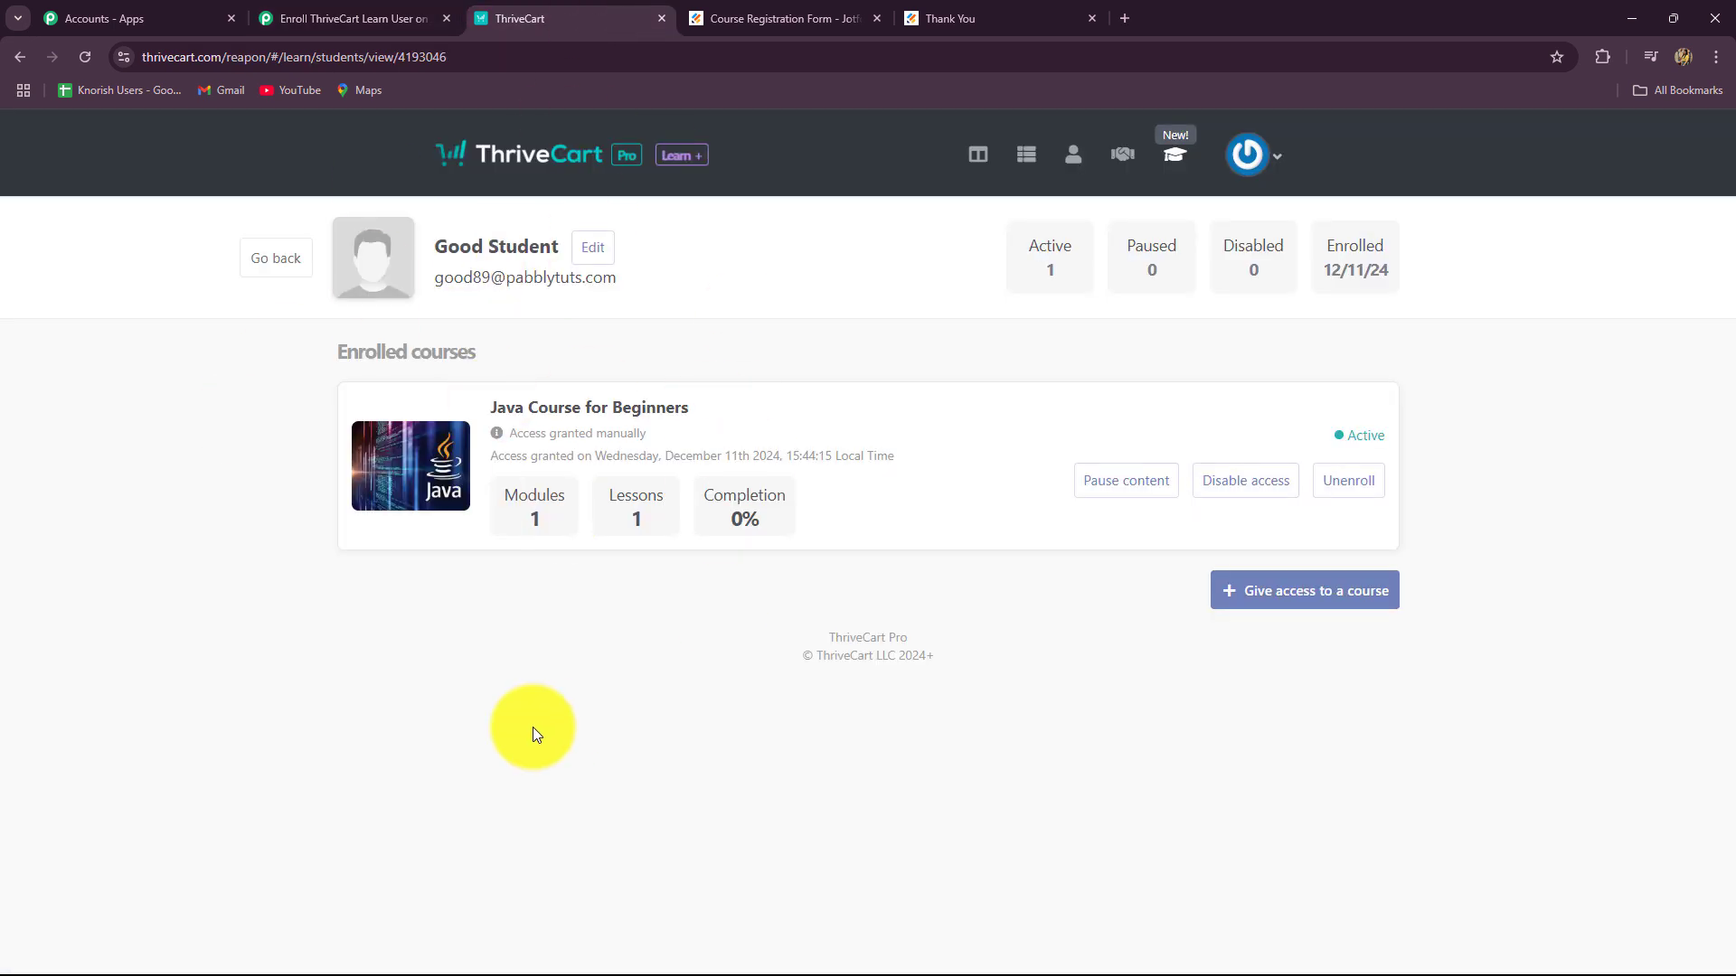
left_click(352, 18)
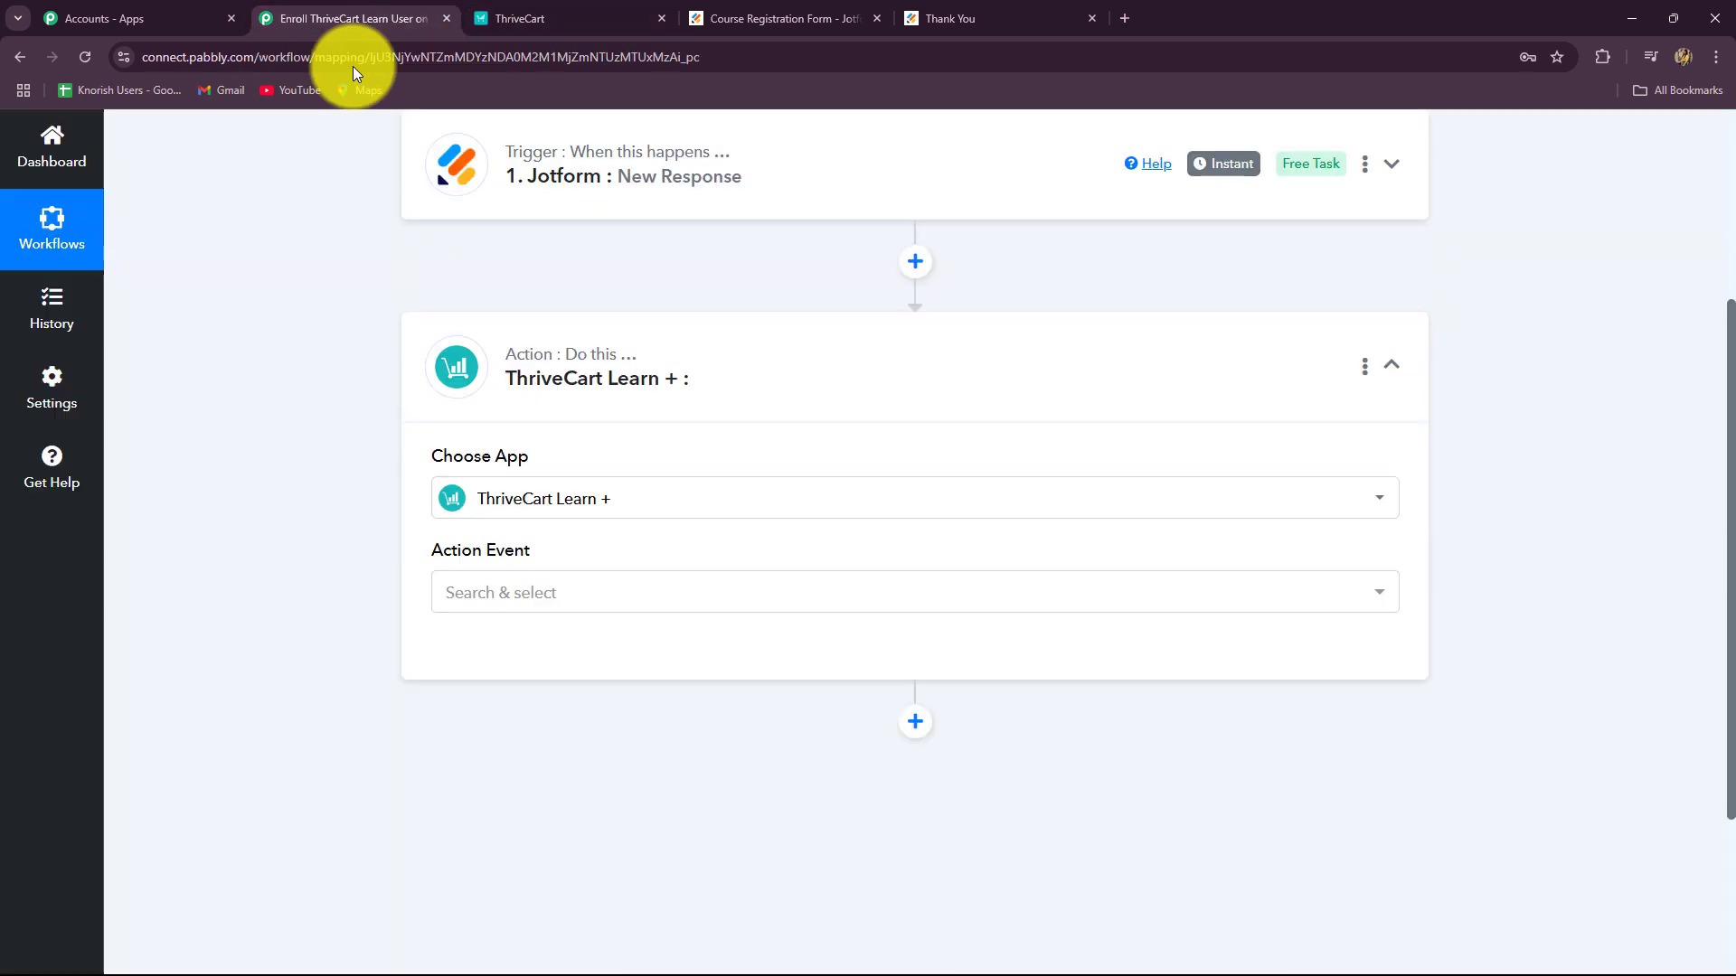
left_click(481, 596)
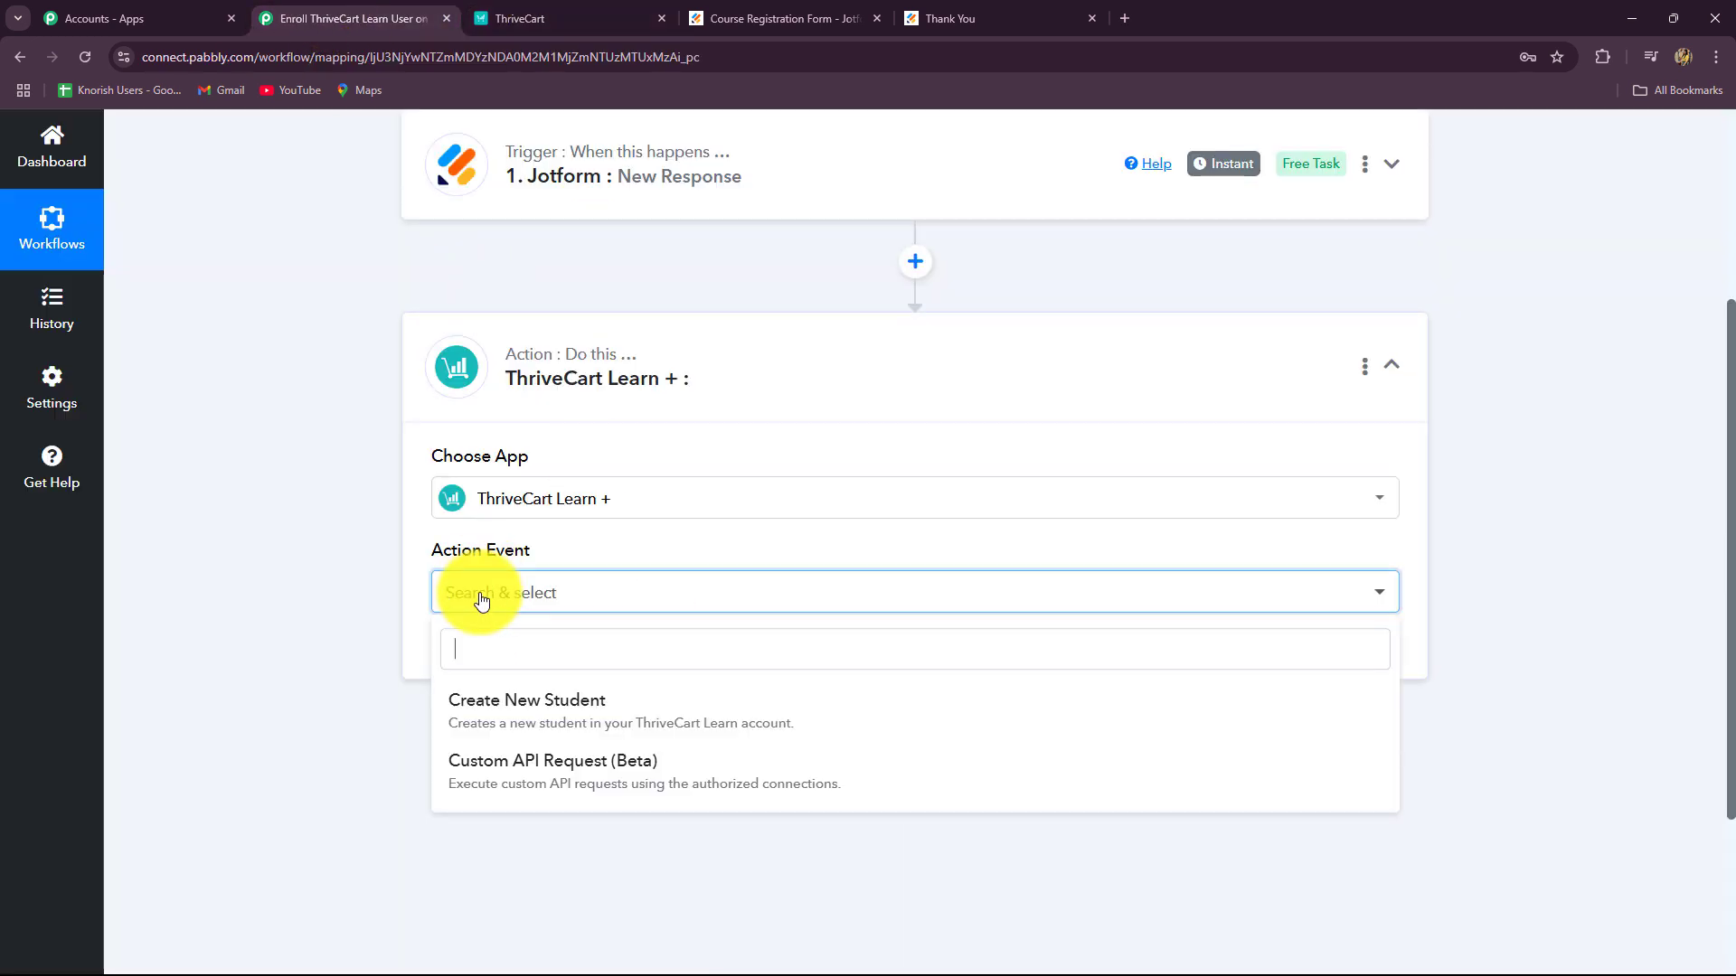
left_click(486, 720)
left_click(467, 660)
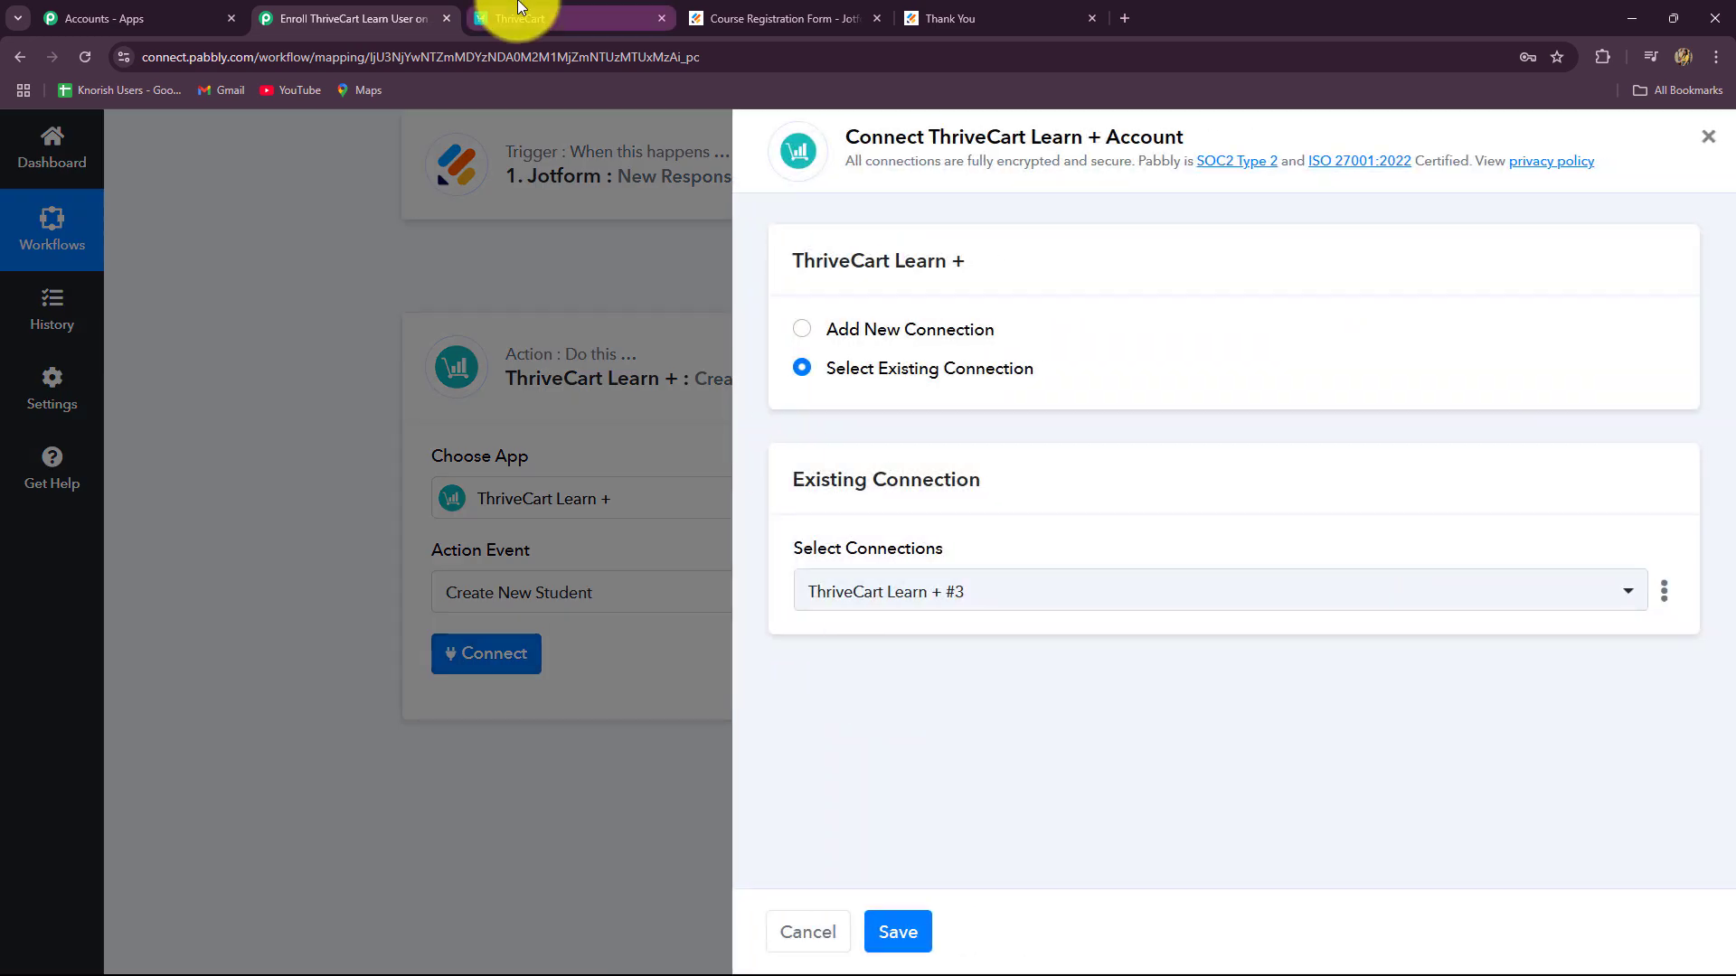
Step: Choose Add New Connection for ThriveCart Learn + #4 and read the Token help text about API & Webhook
left_click(514, 18)
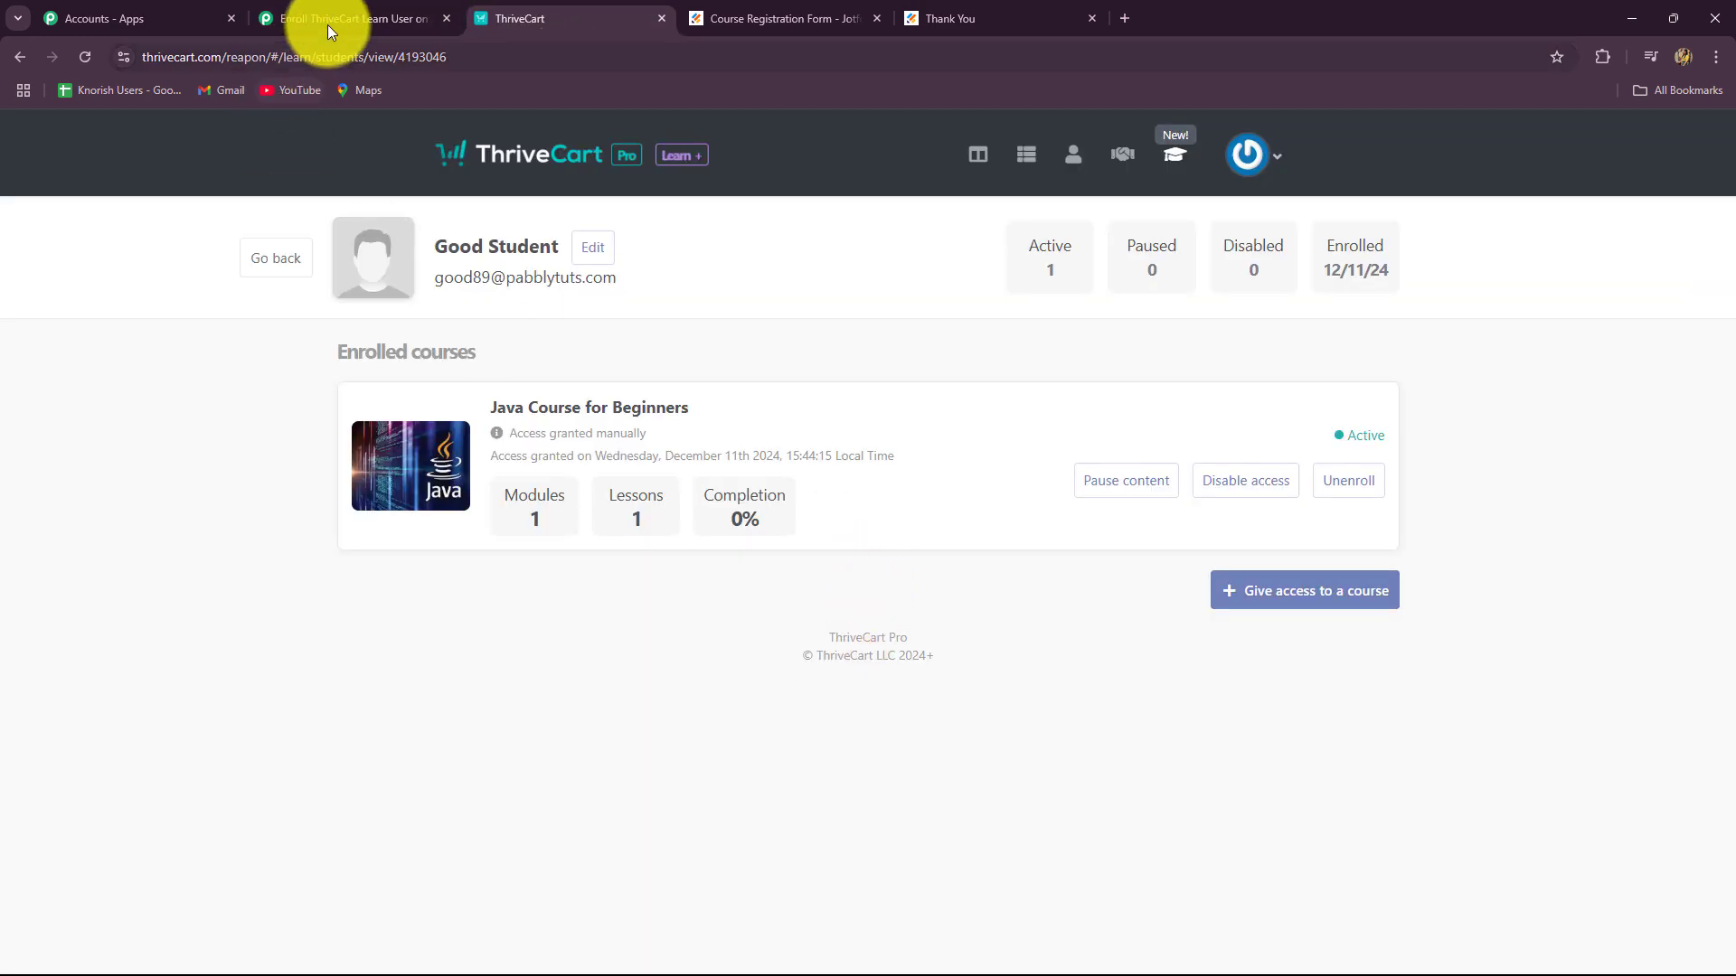
left_click(356, 19)
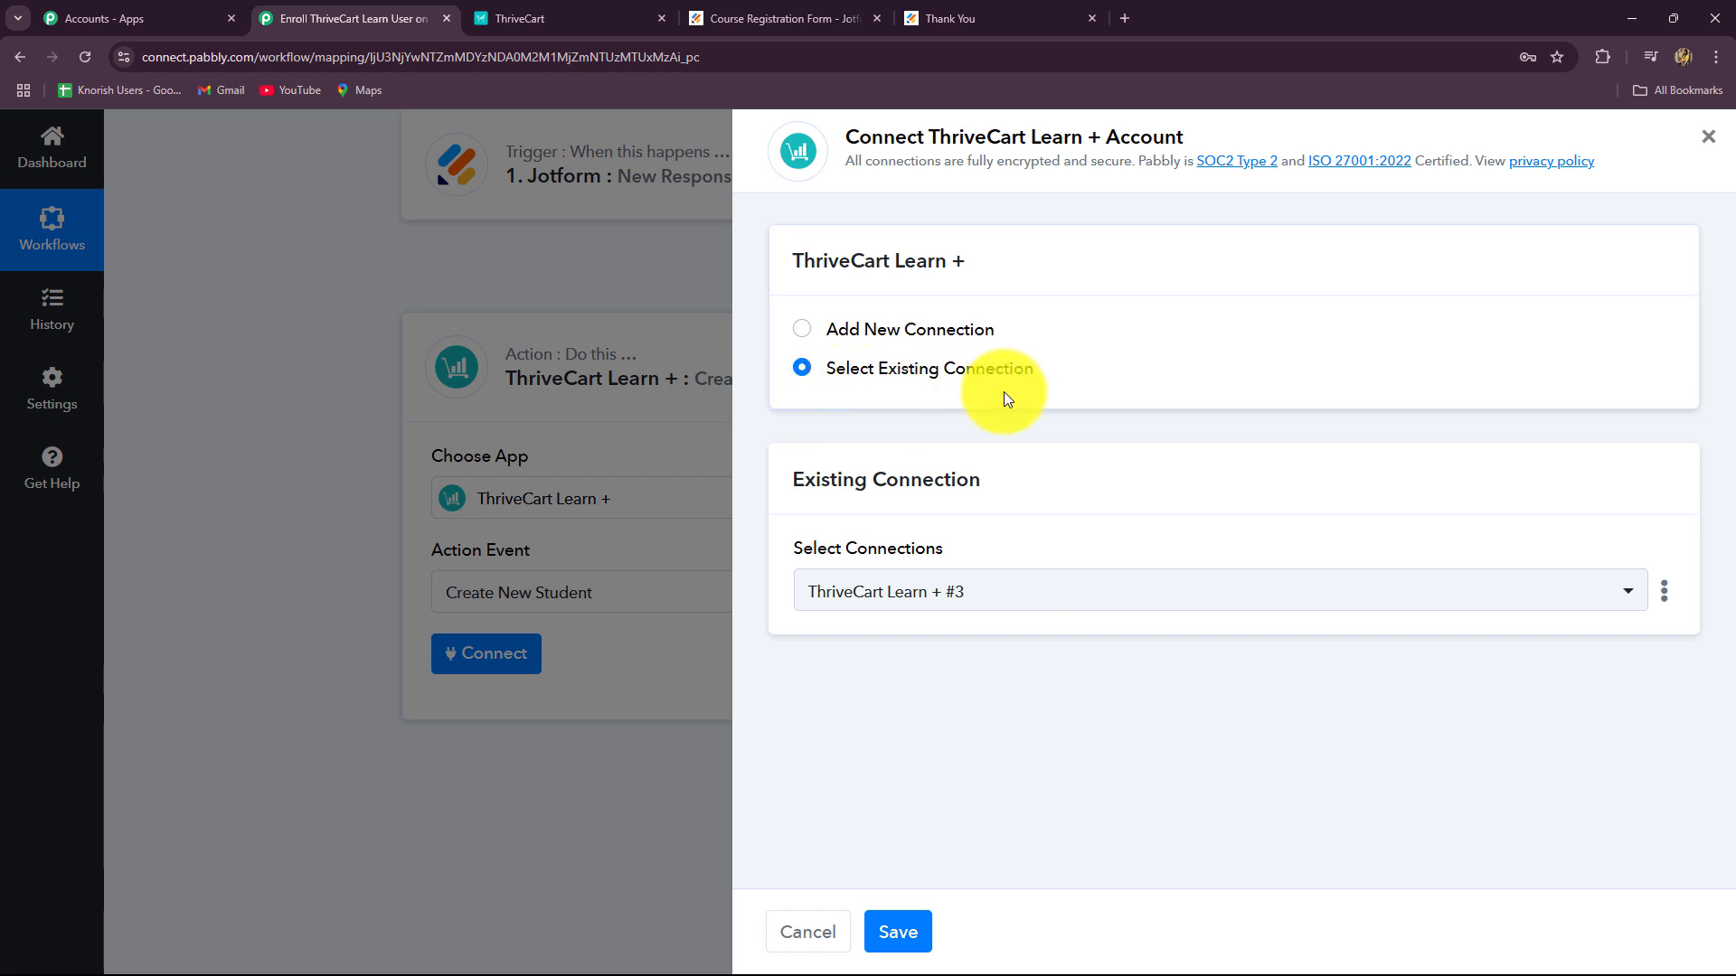
left_click(800, 330)
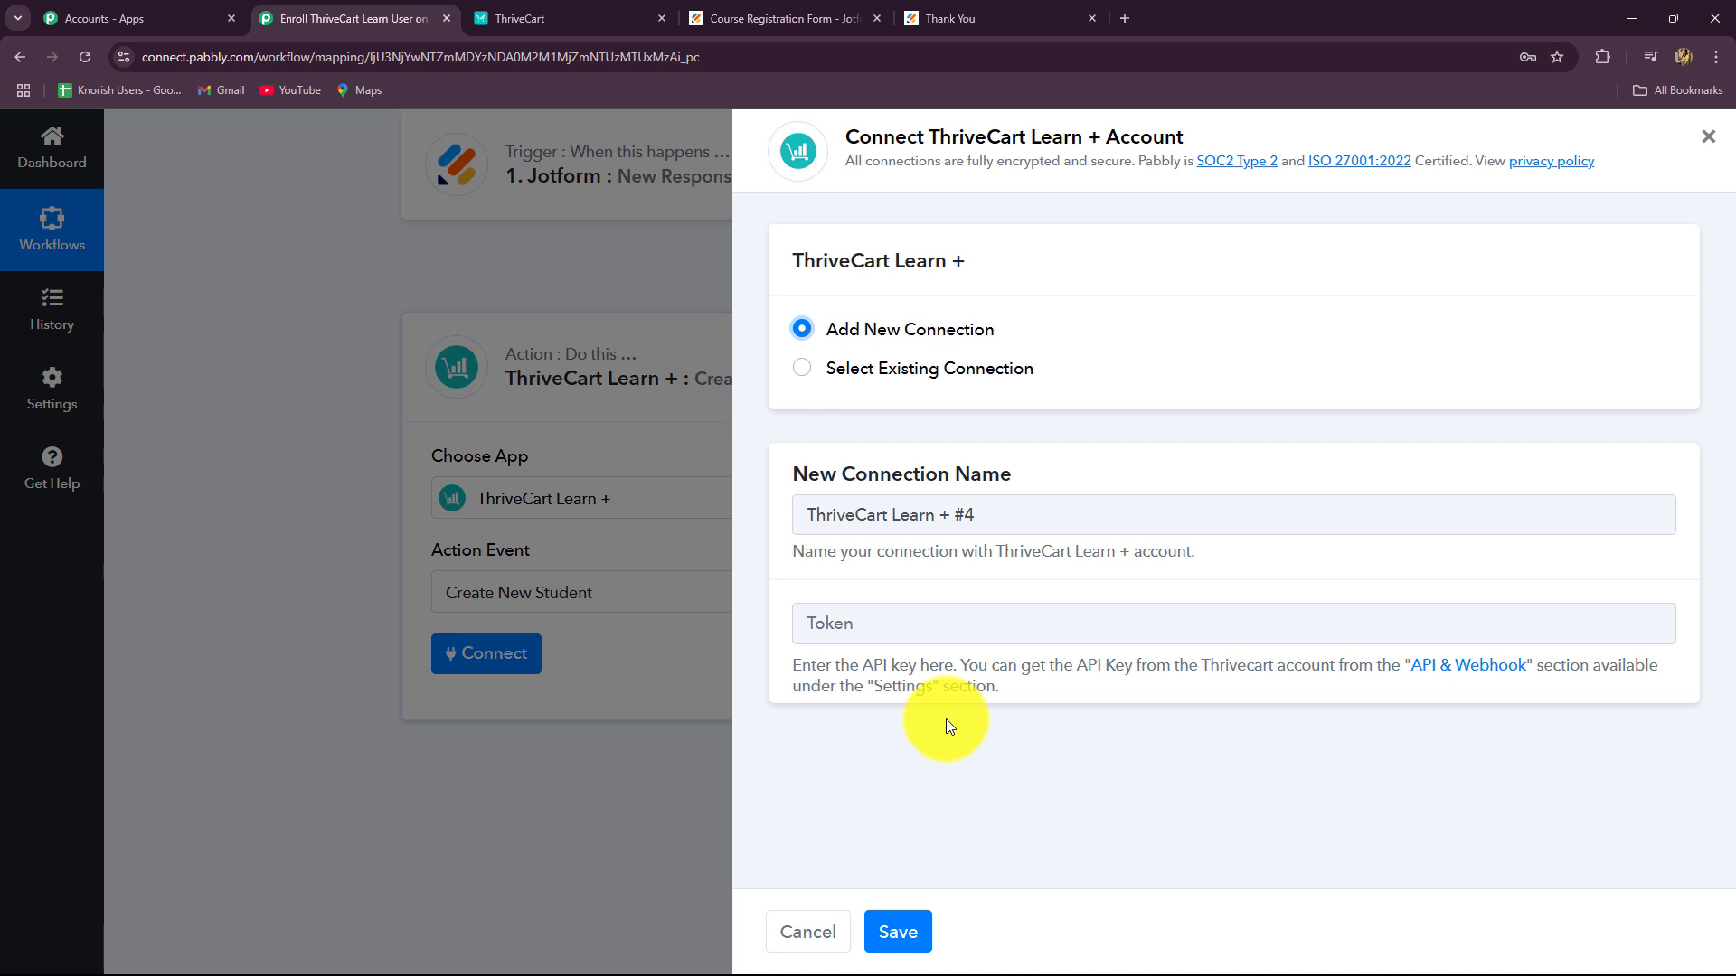
left_click_drag(802, 665, 974, 702)
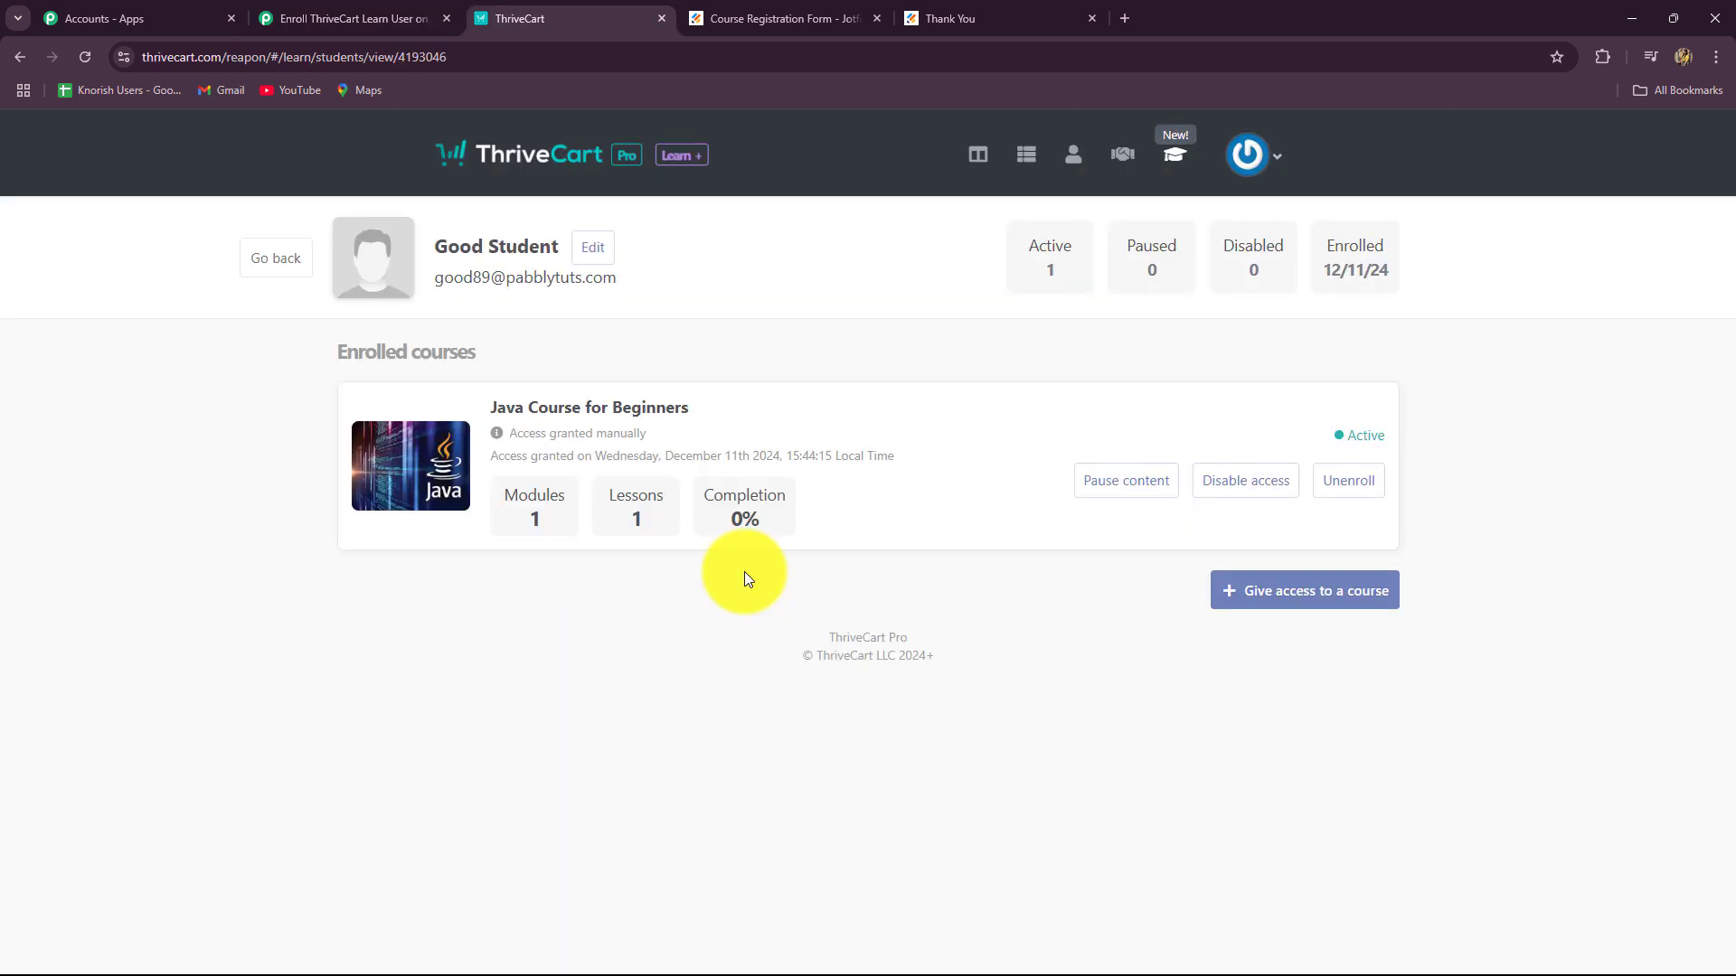
left_click(366, 18)
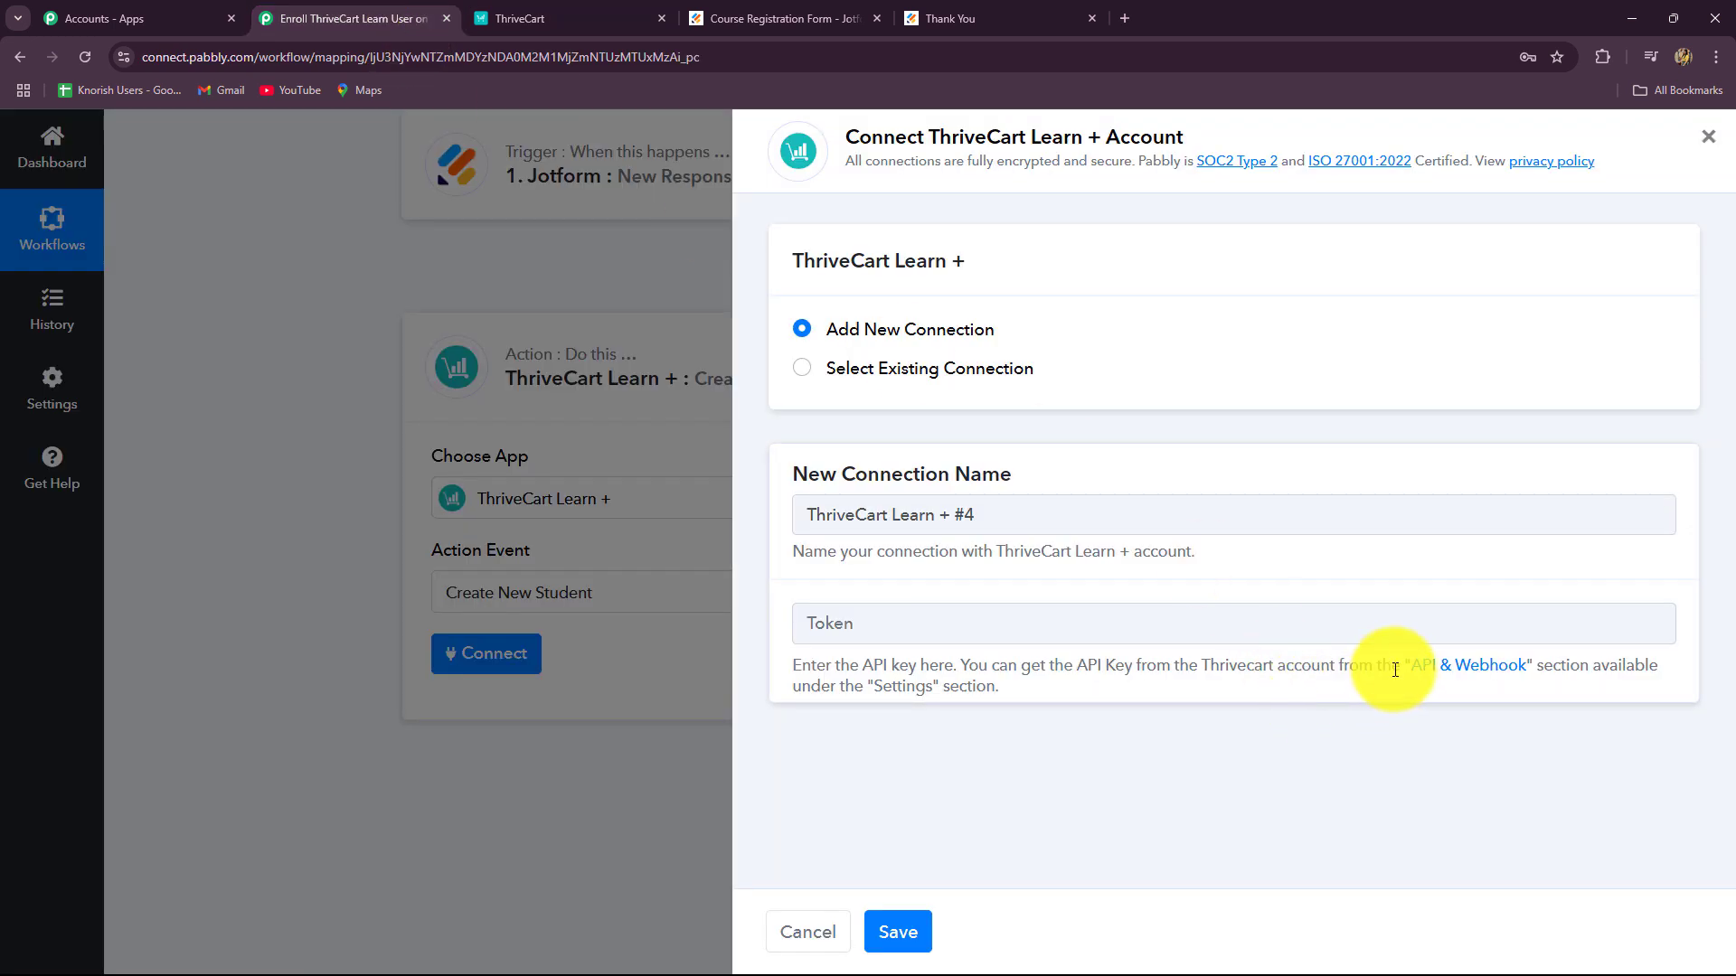
Step: Create a ThriveCart API key named New Students from the API & Webhook settings
left_click(1471, 672)
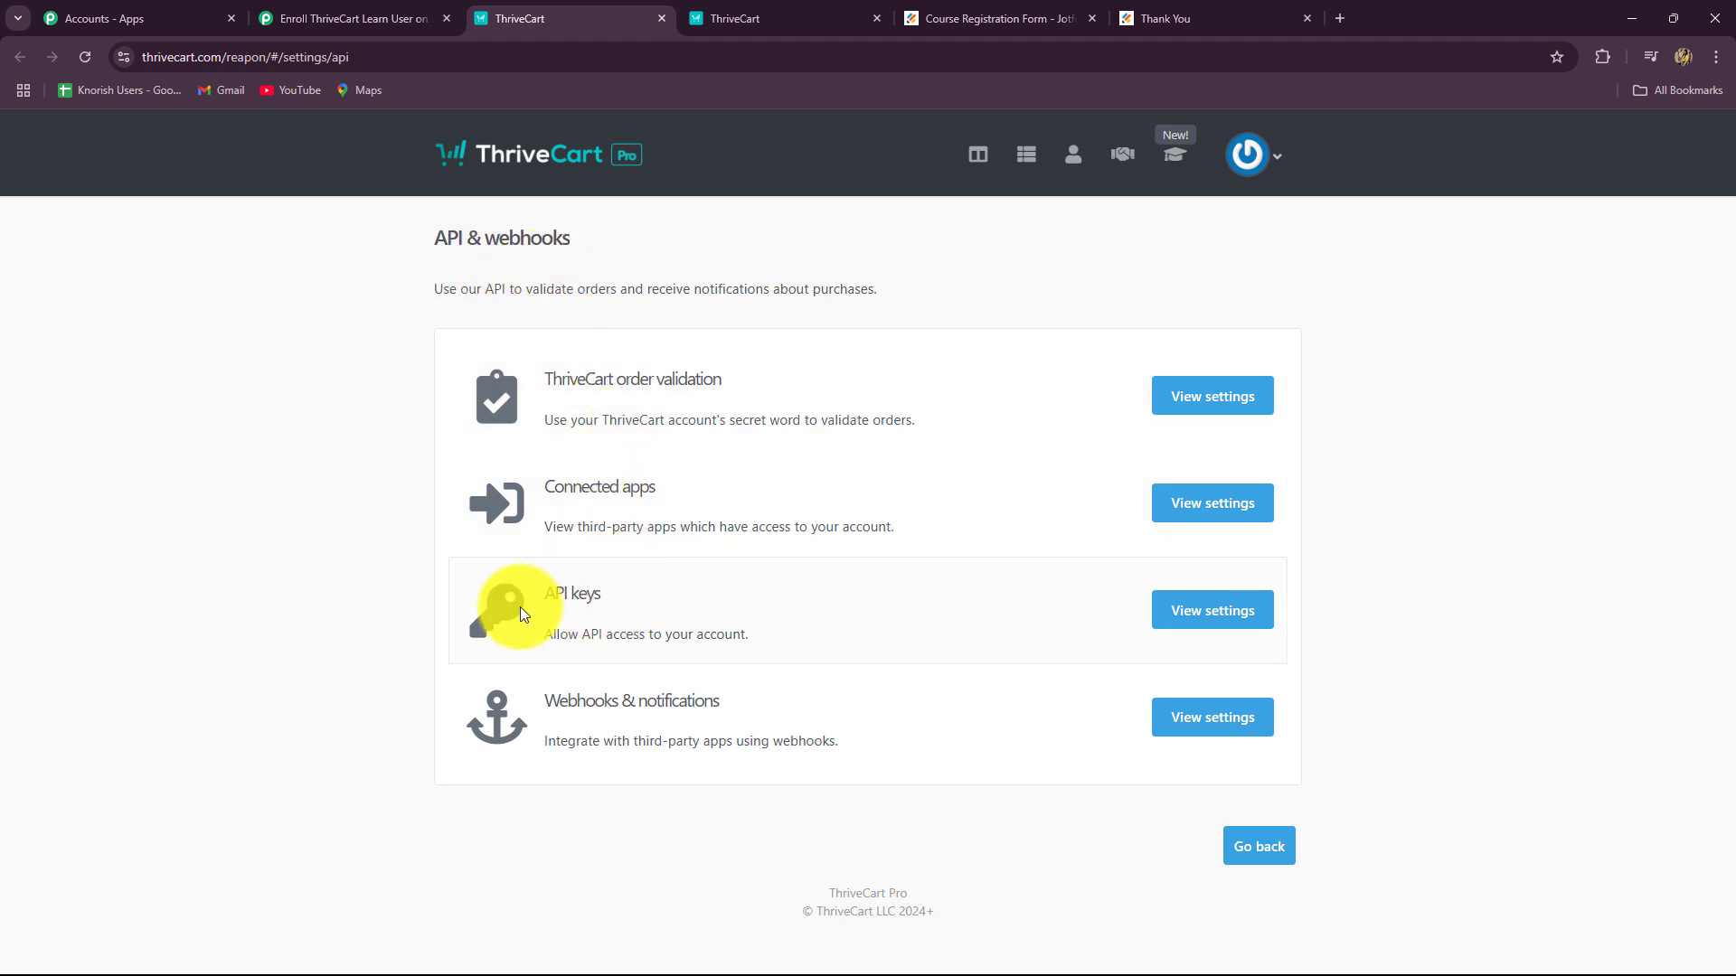
left_click(1235, 613)
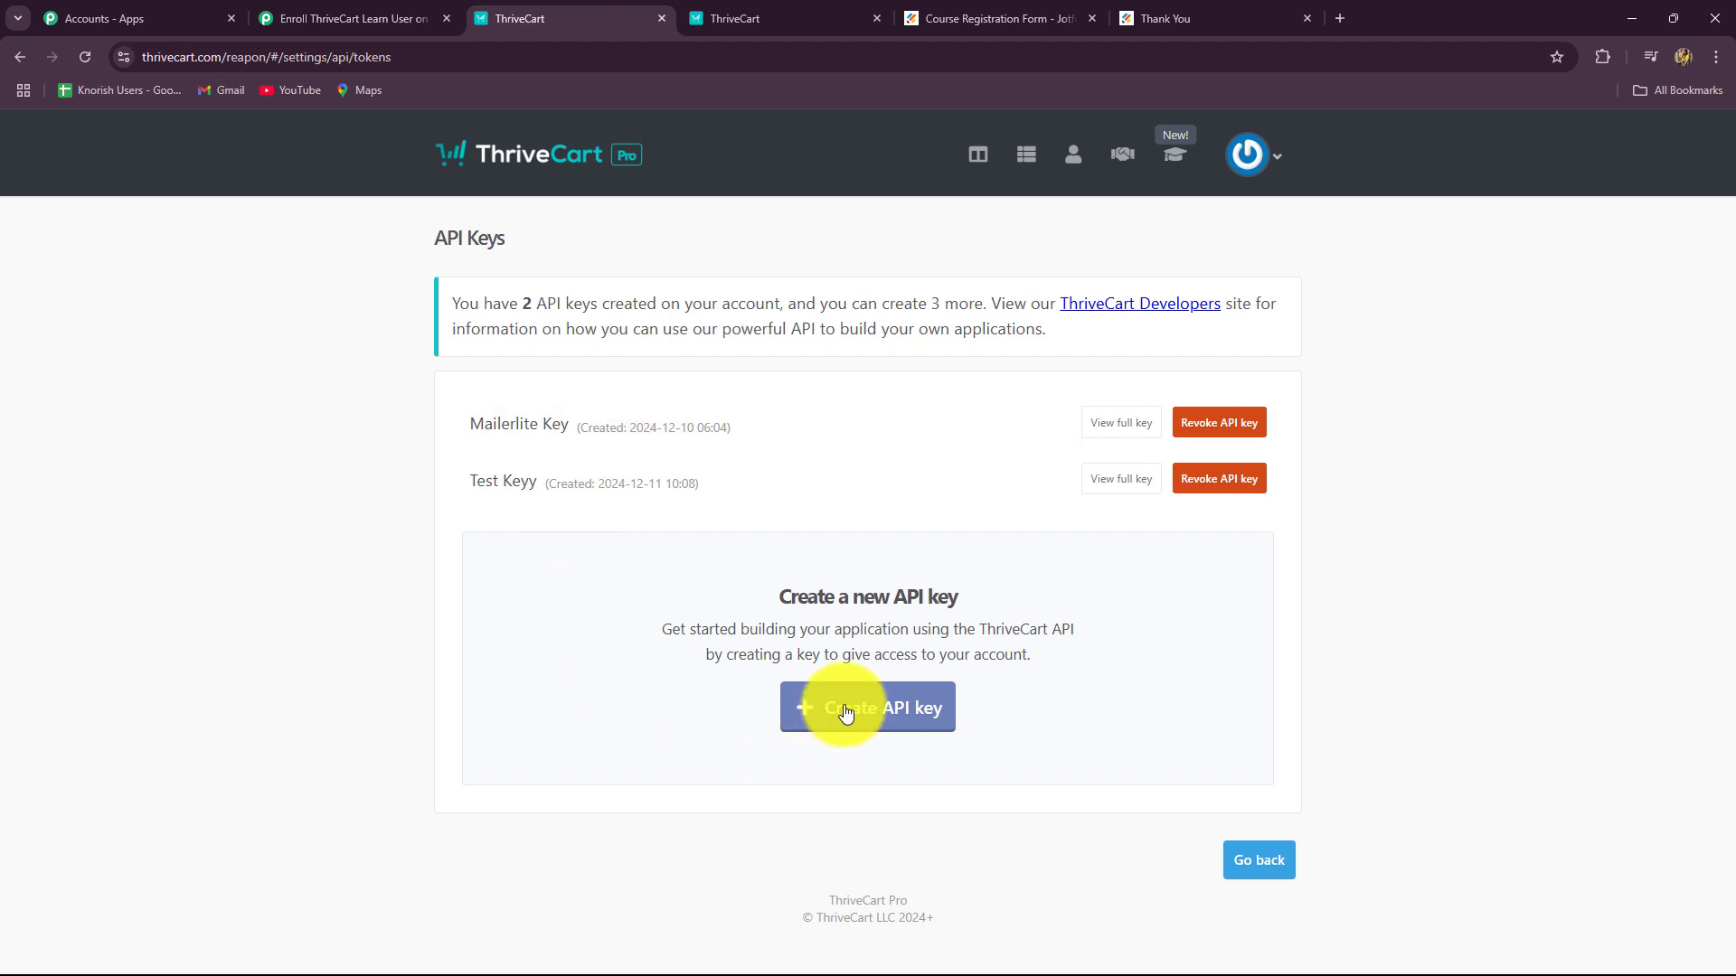
left_click(845, 711)
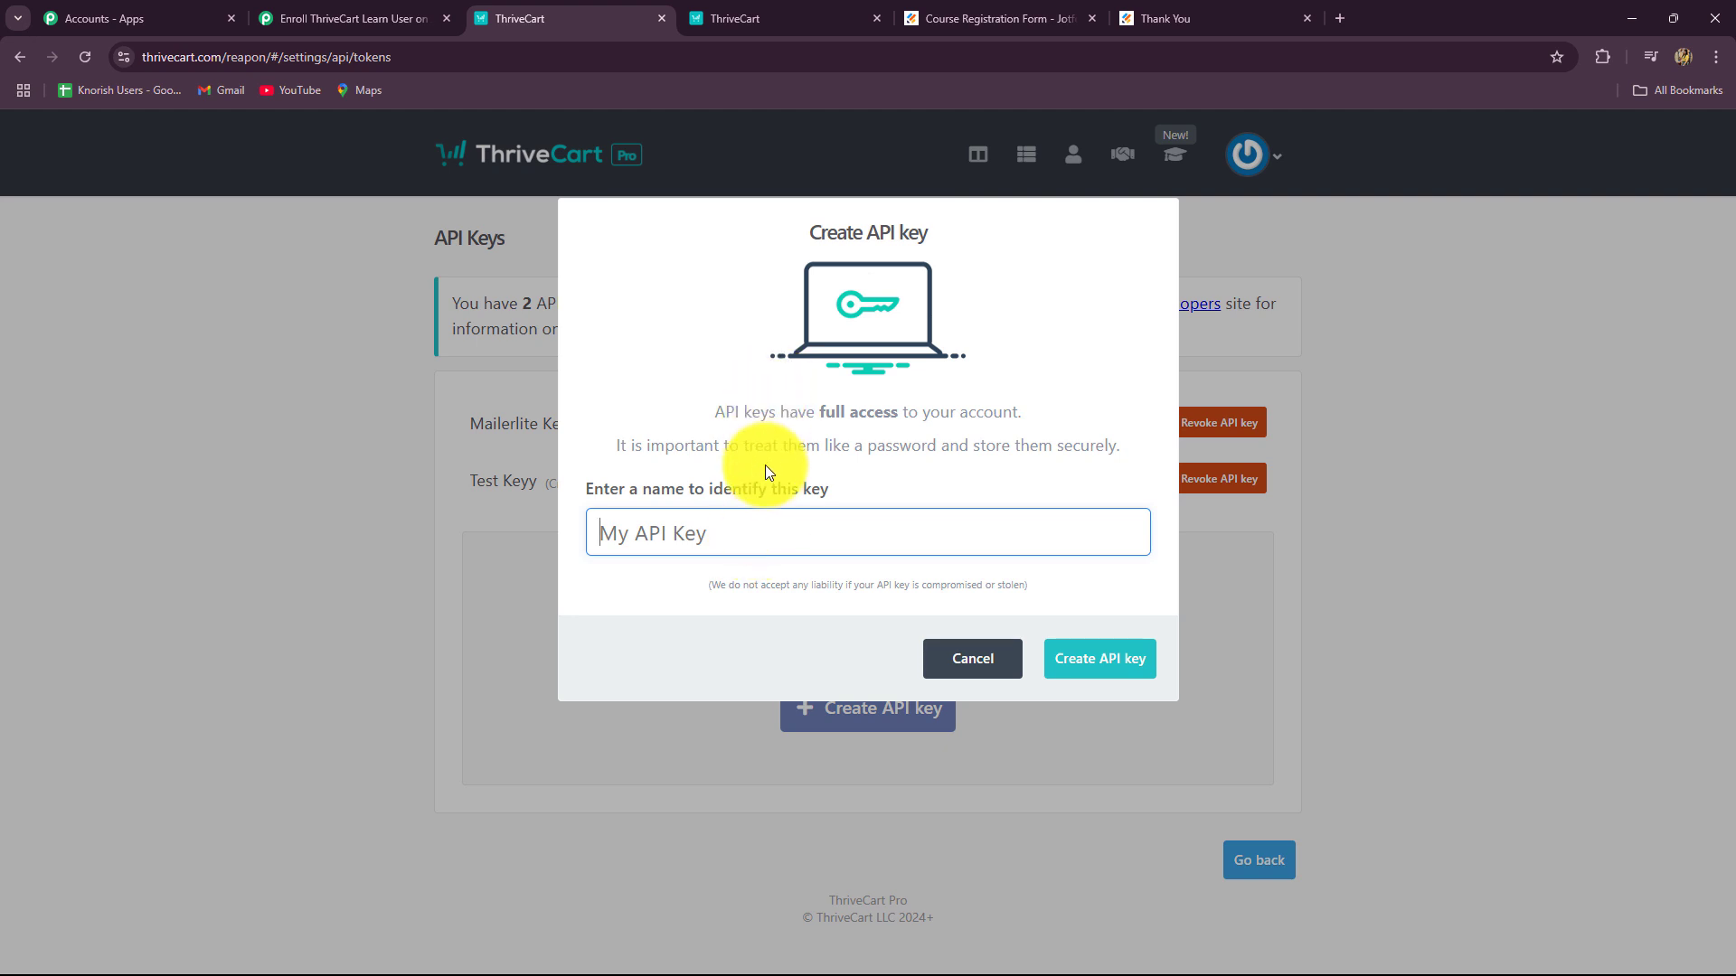
type("N")
left_click(723, 612)
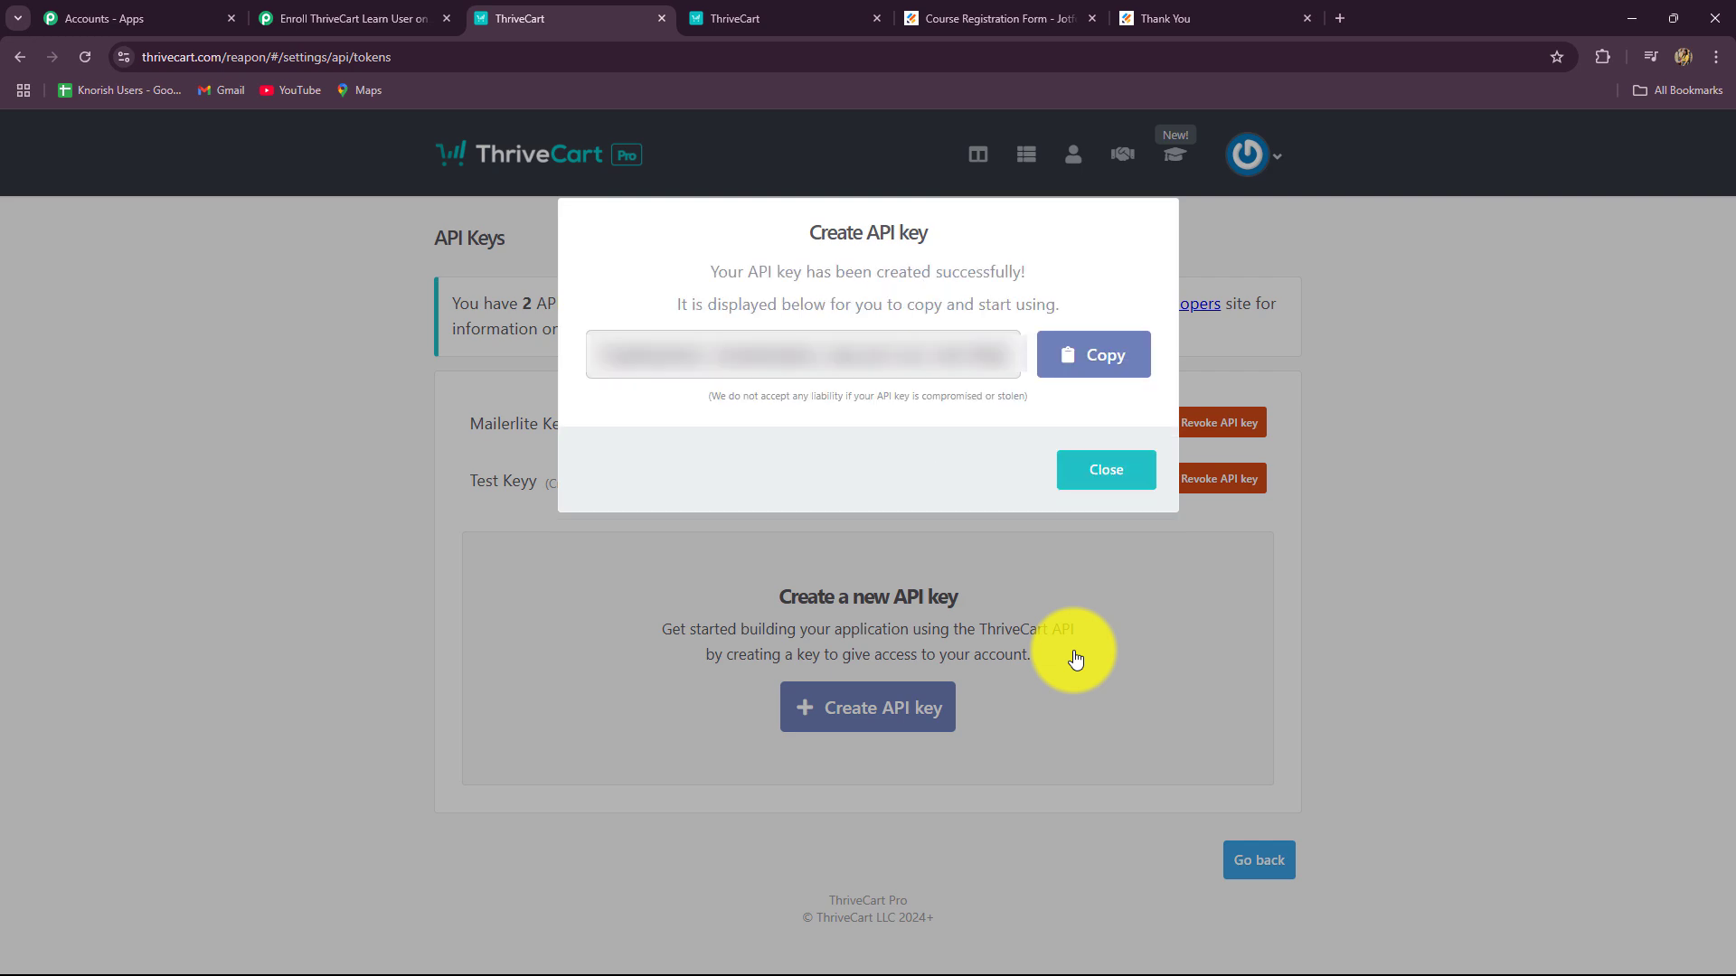
Step: Paste the New Students API key as the ThriveCart Learn + token and save the connection
left_click(1096, 357)
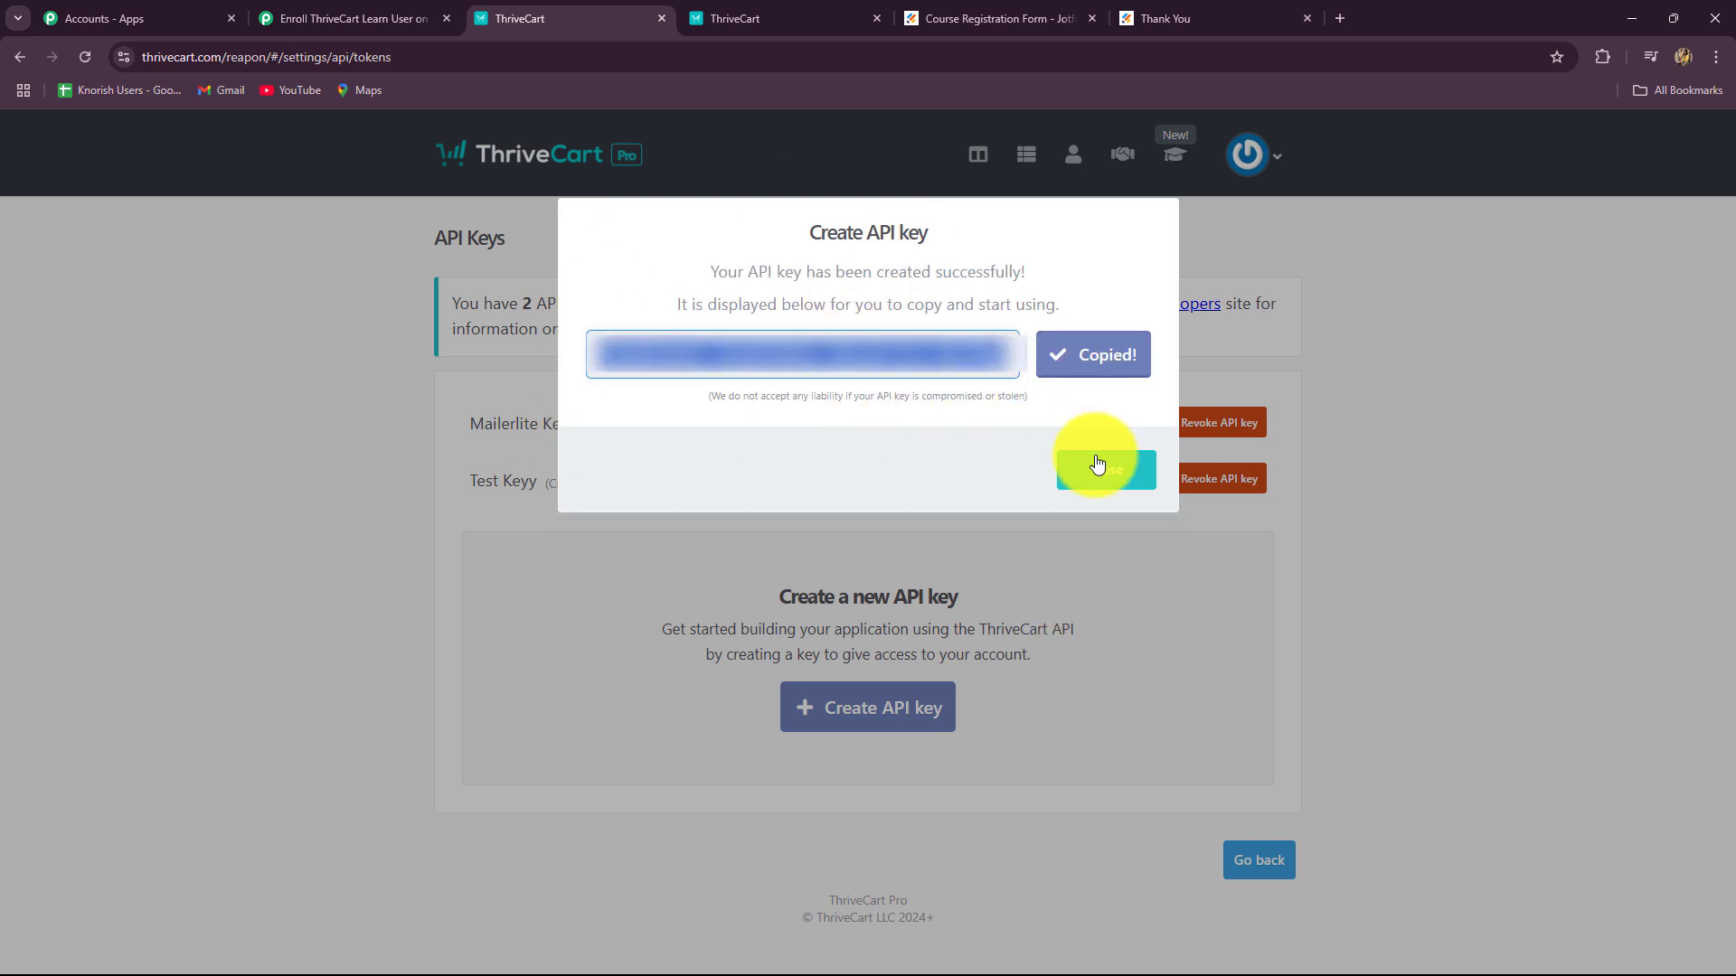
left_click(1094, 479)
left_click(399, 24)
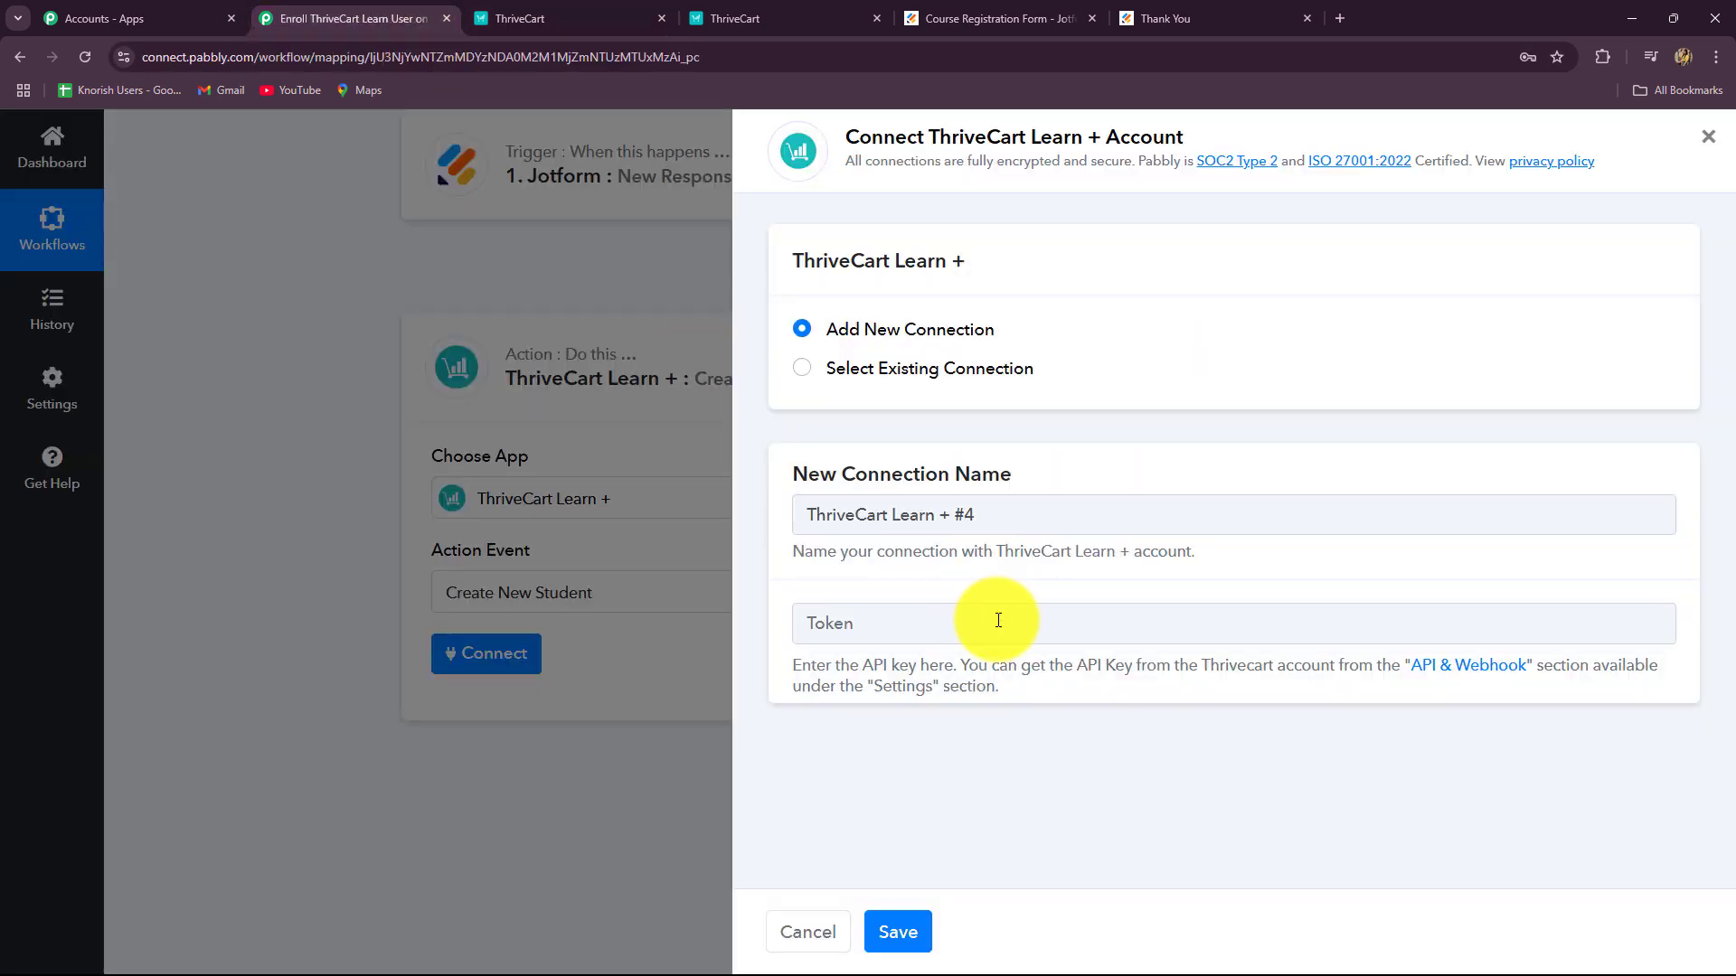
left_click(999, 622)
key("ctrl+v")
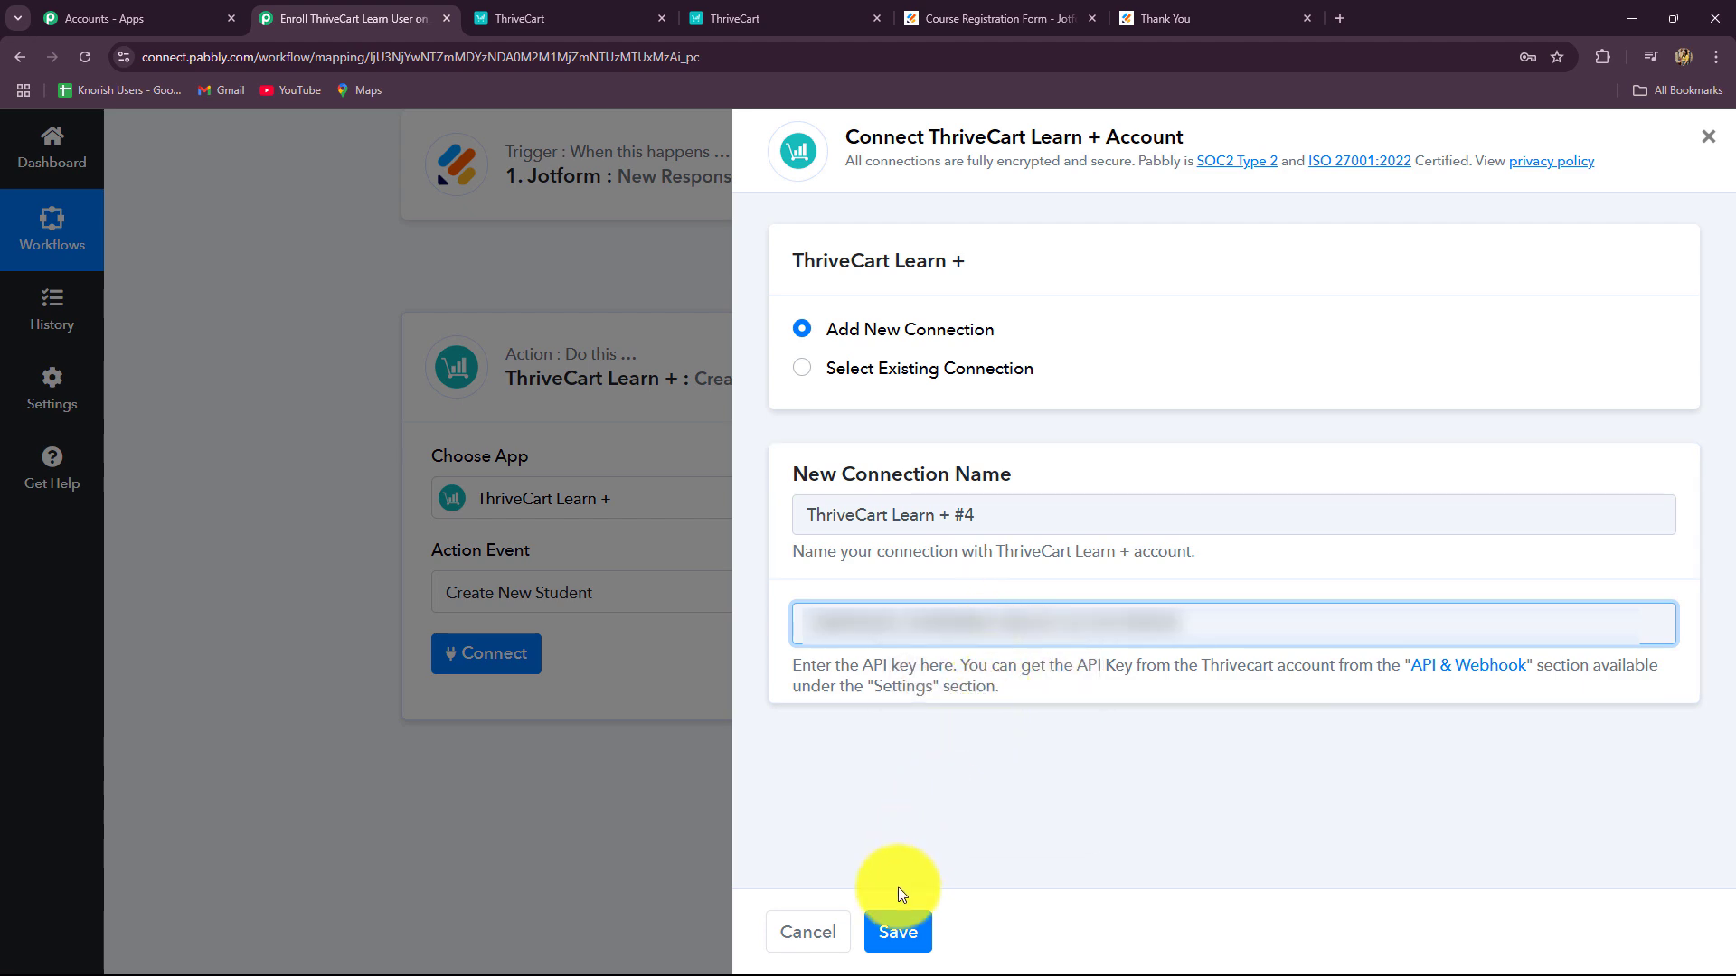
left_click(899, 929)
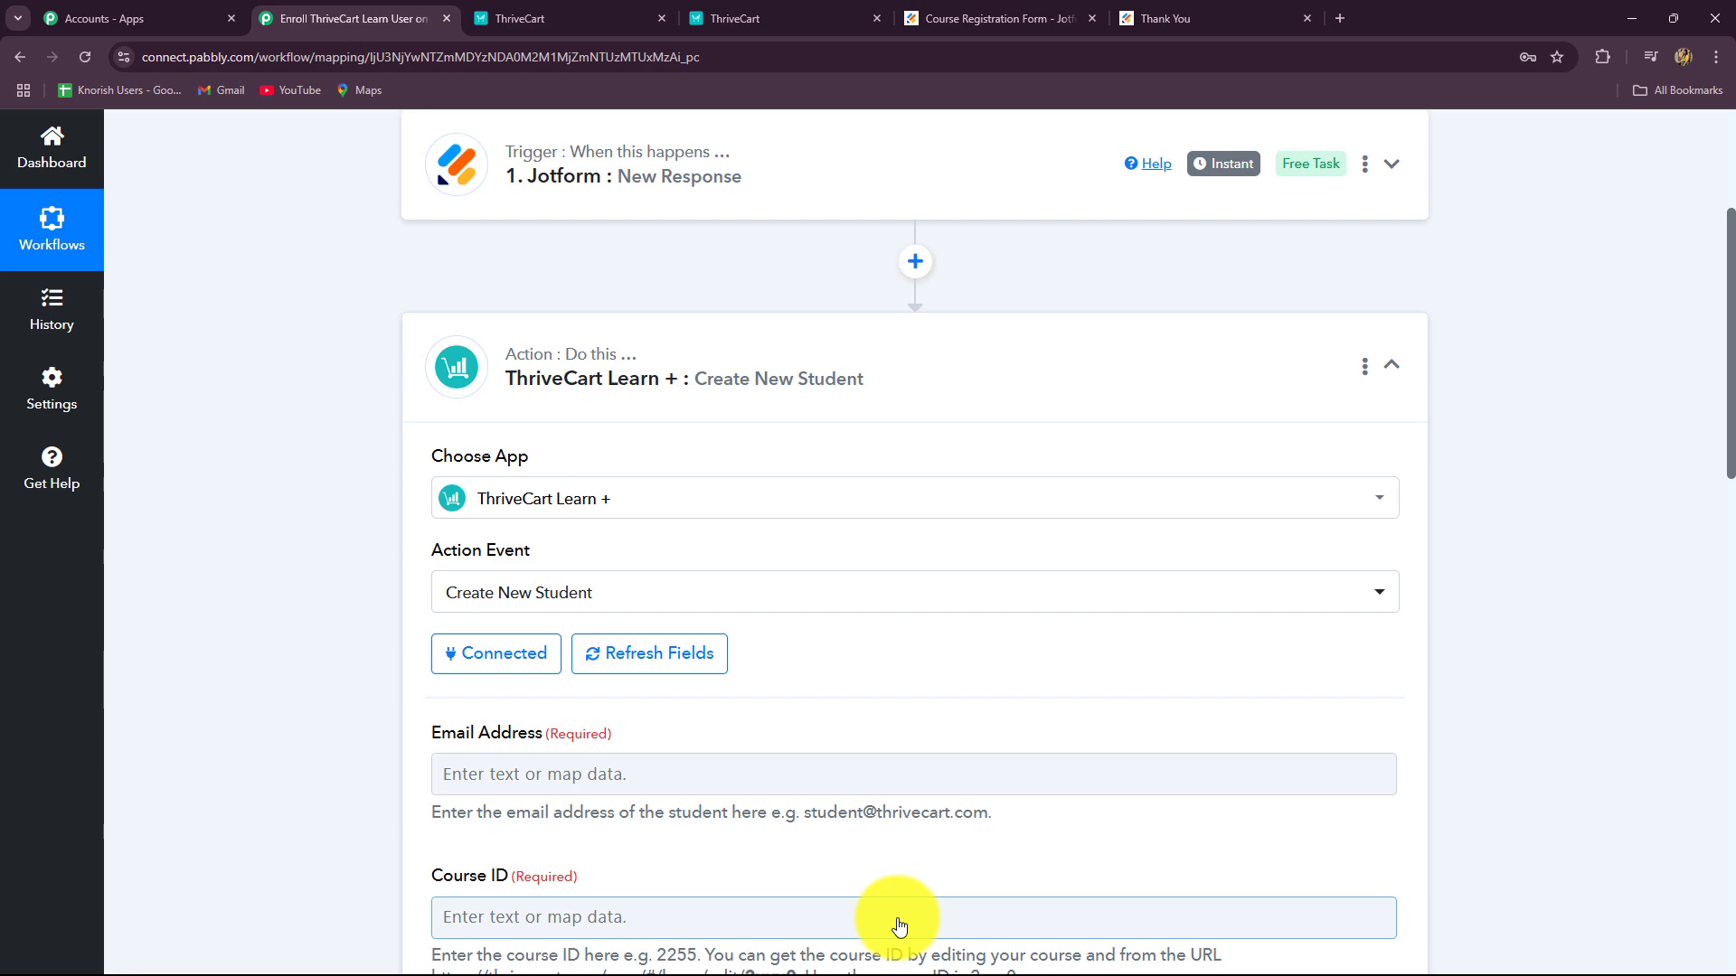
Step: Scroll through the Create New Student fields and select Email Address
scroll(794, 663, "down", 9)
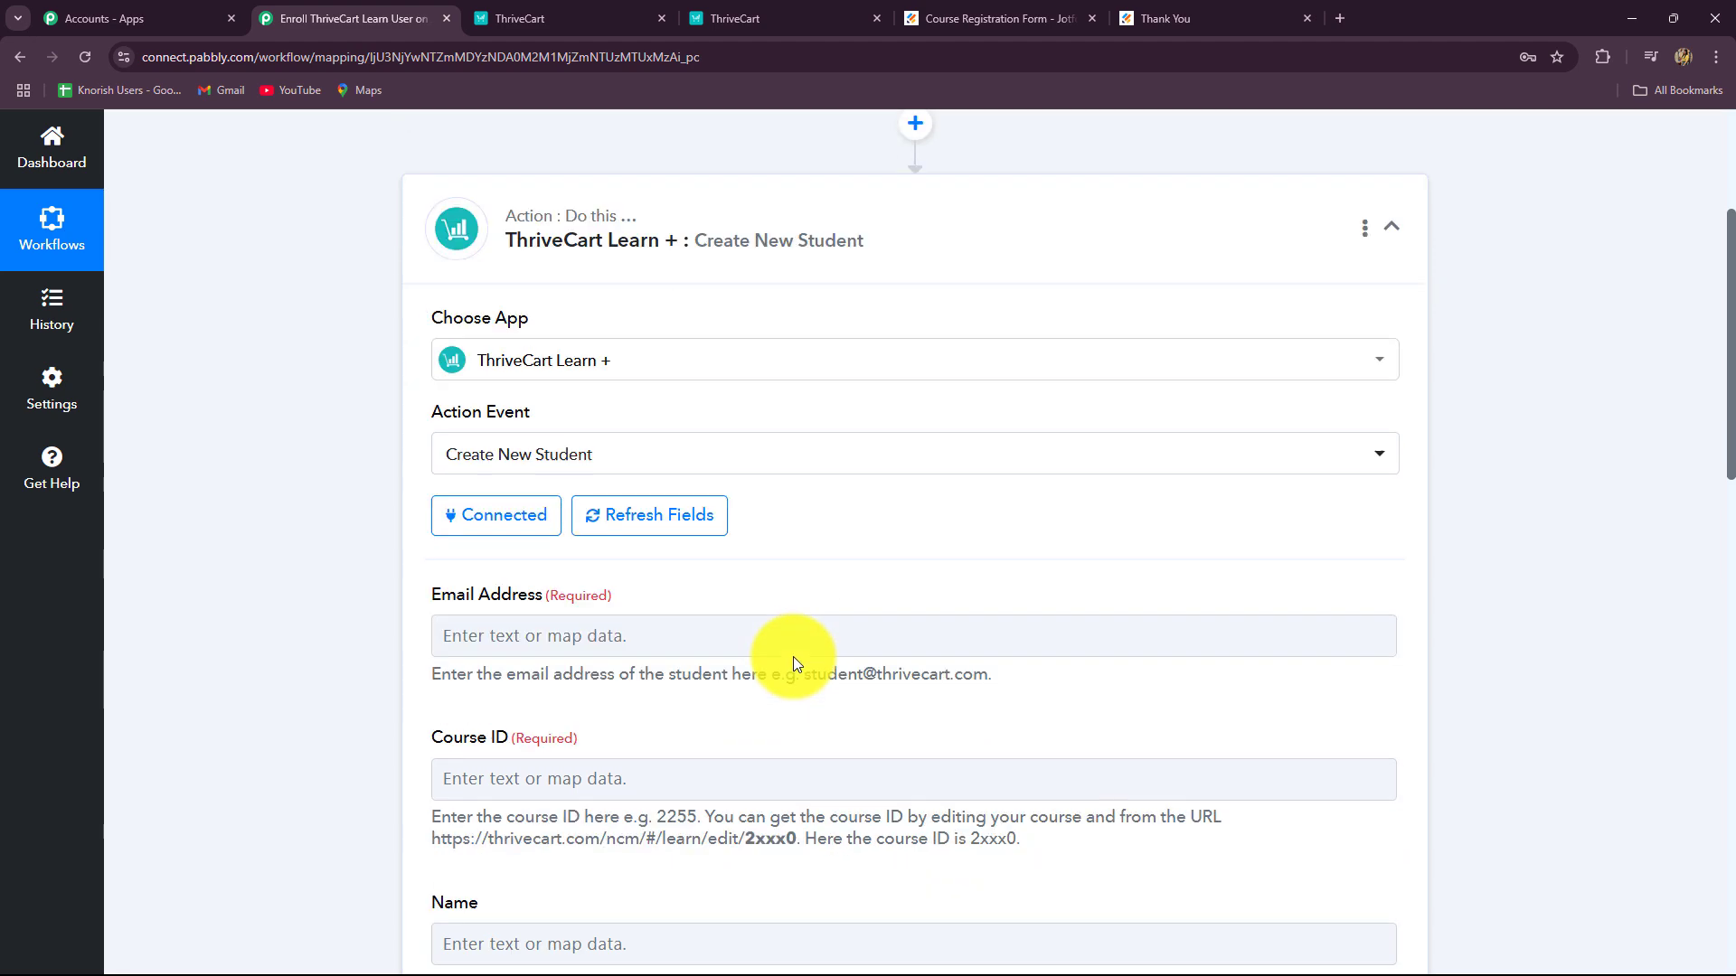
scroll(794, 663, "down", 4)
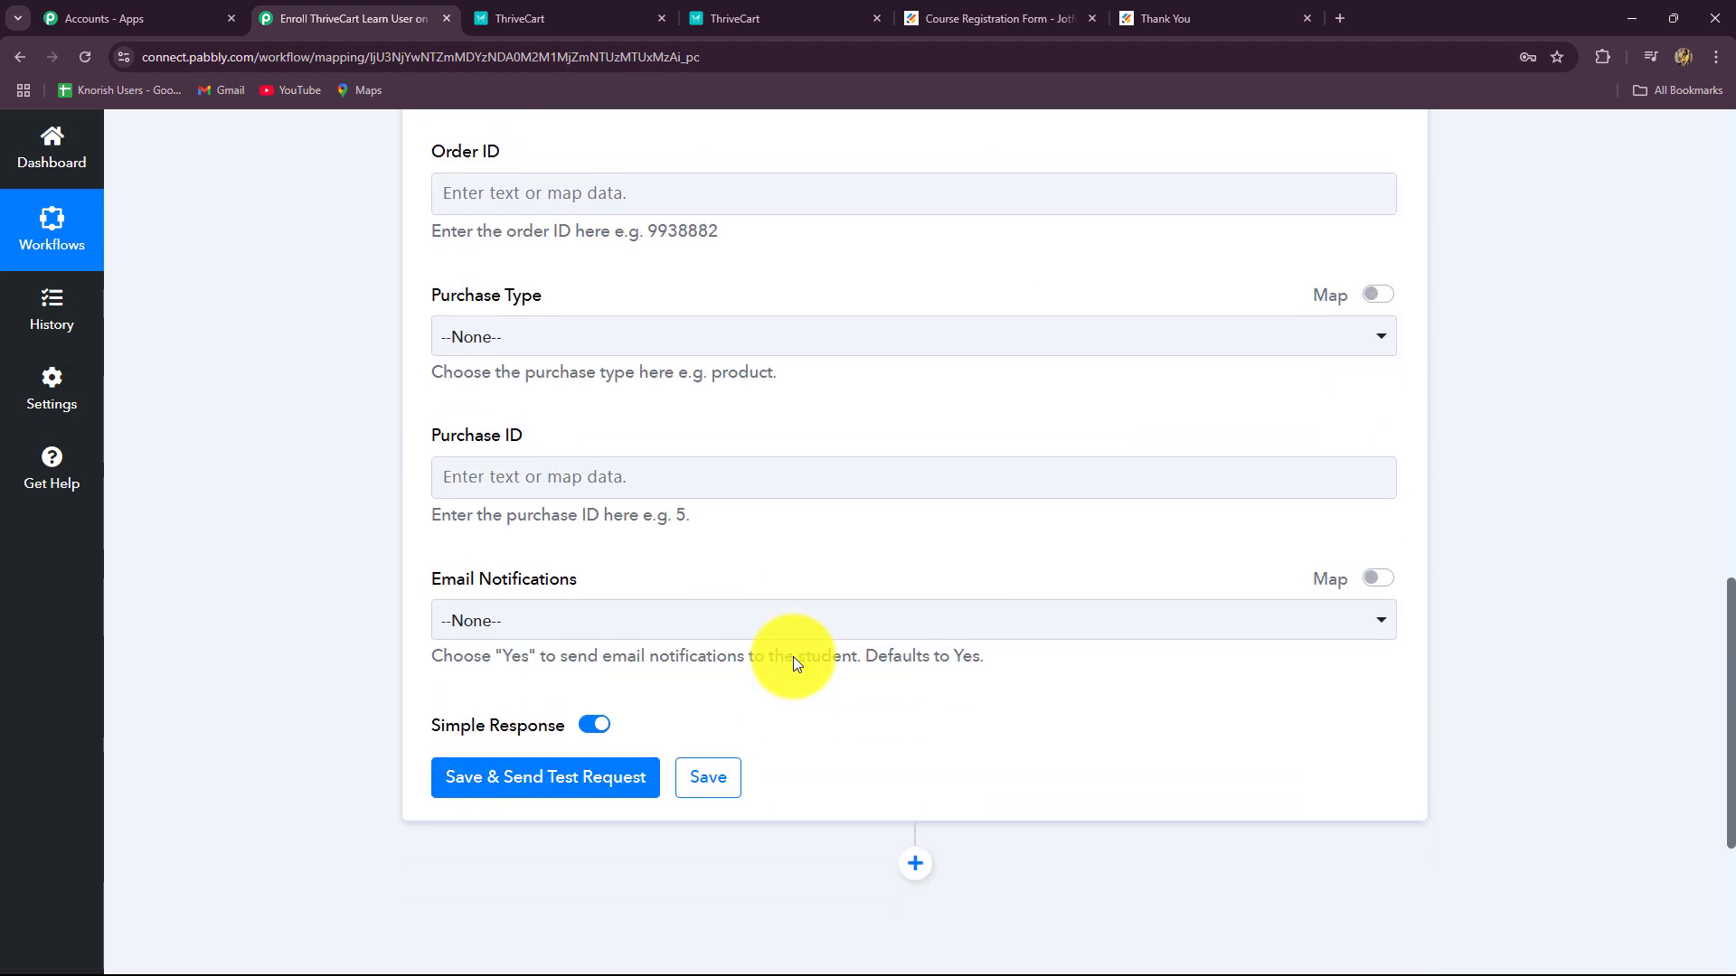
scroll(794, 660, "up", 9)
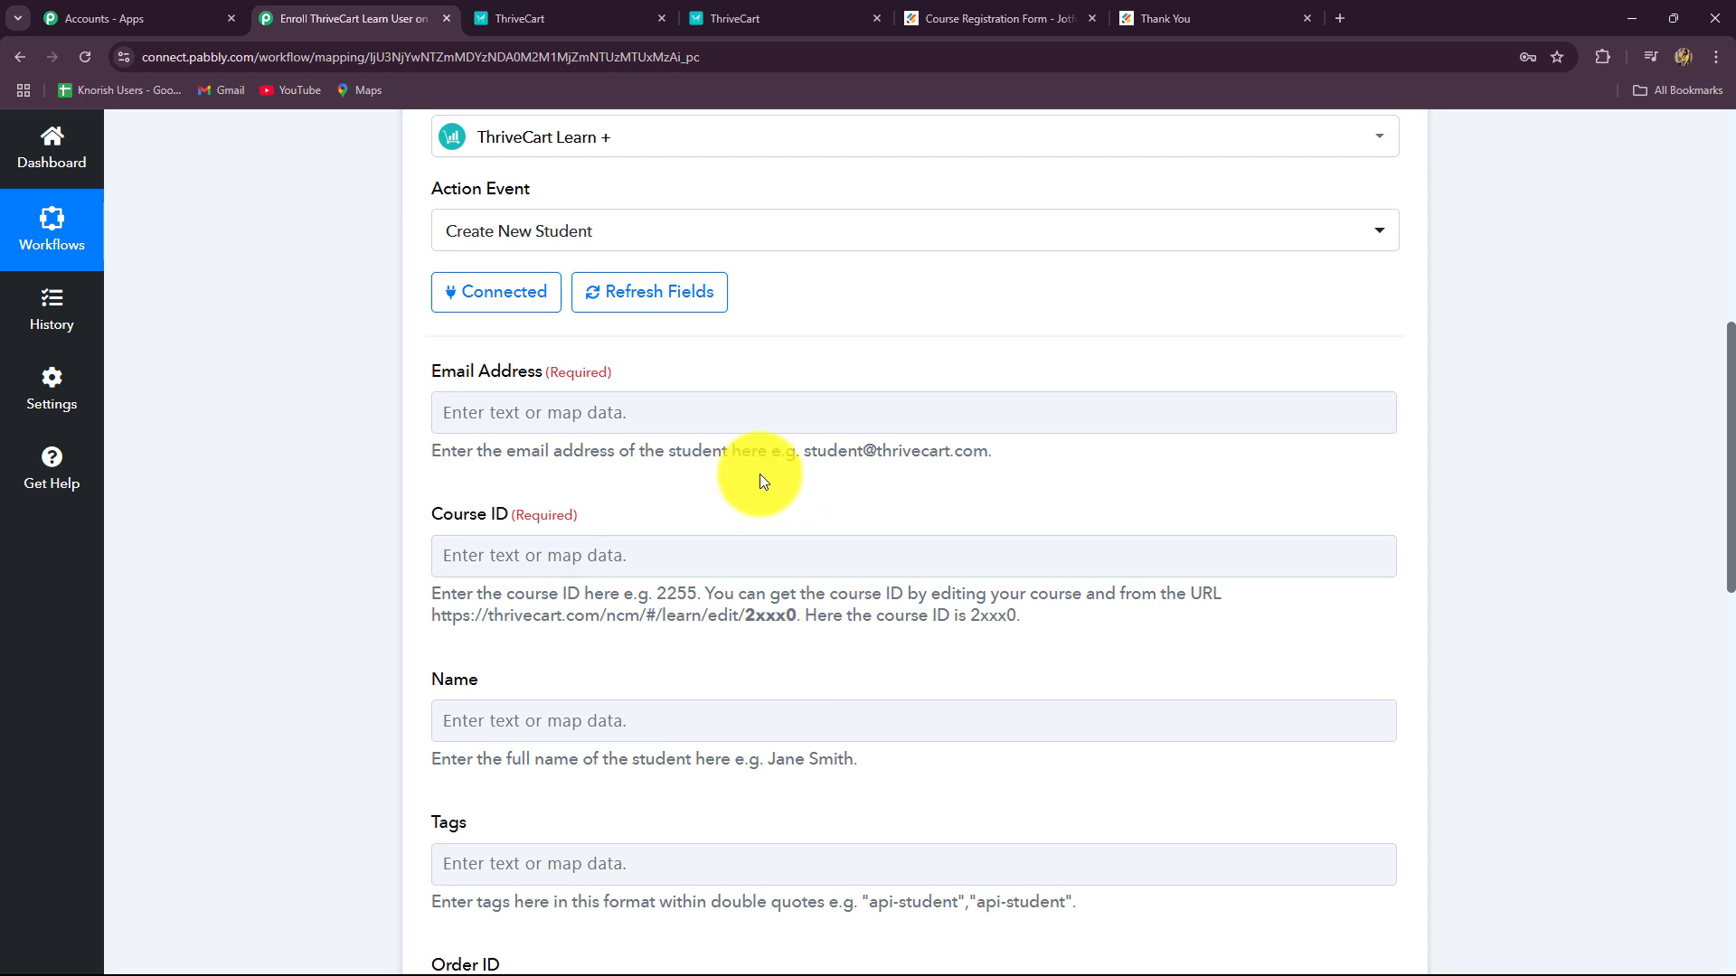
left_click(750, 423)
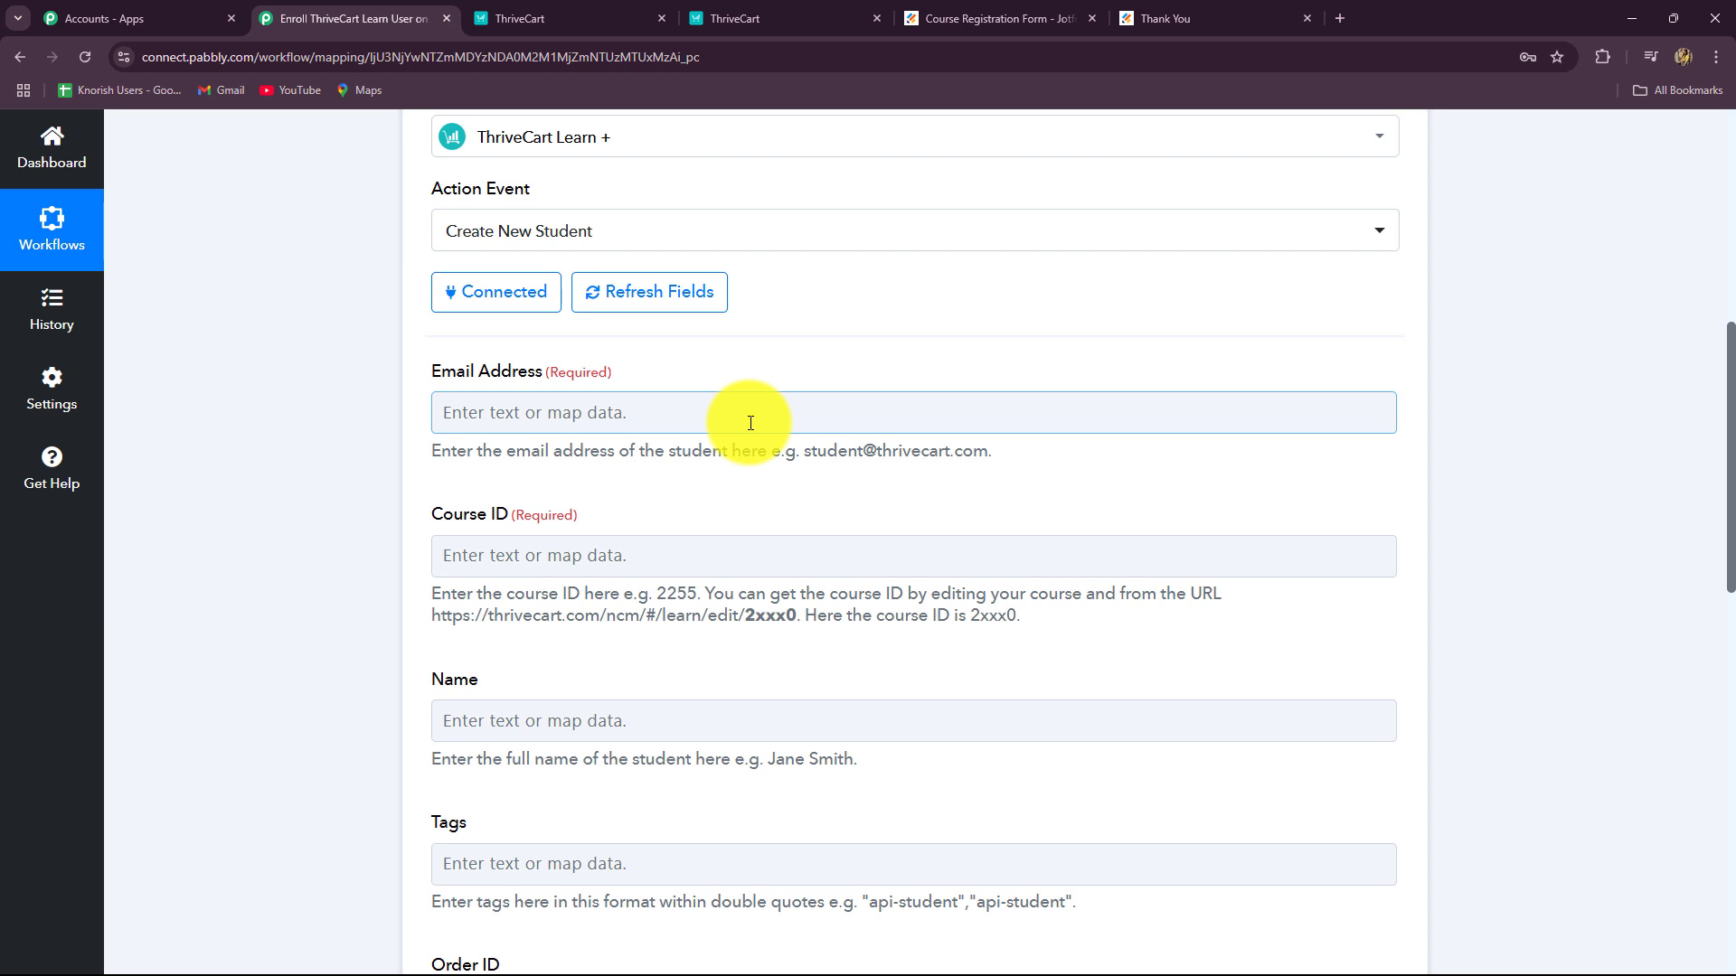
Step: Map Email Address to the Jotform New Response RawRequest Q5 EmailAddress answer
left_click(751, 423)
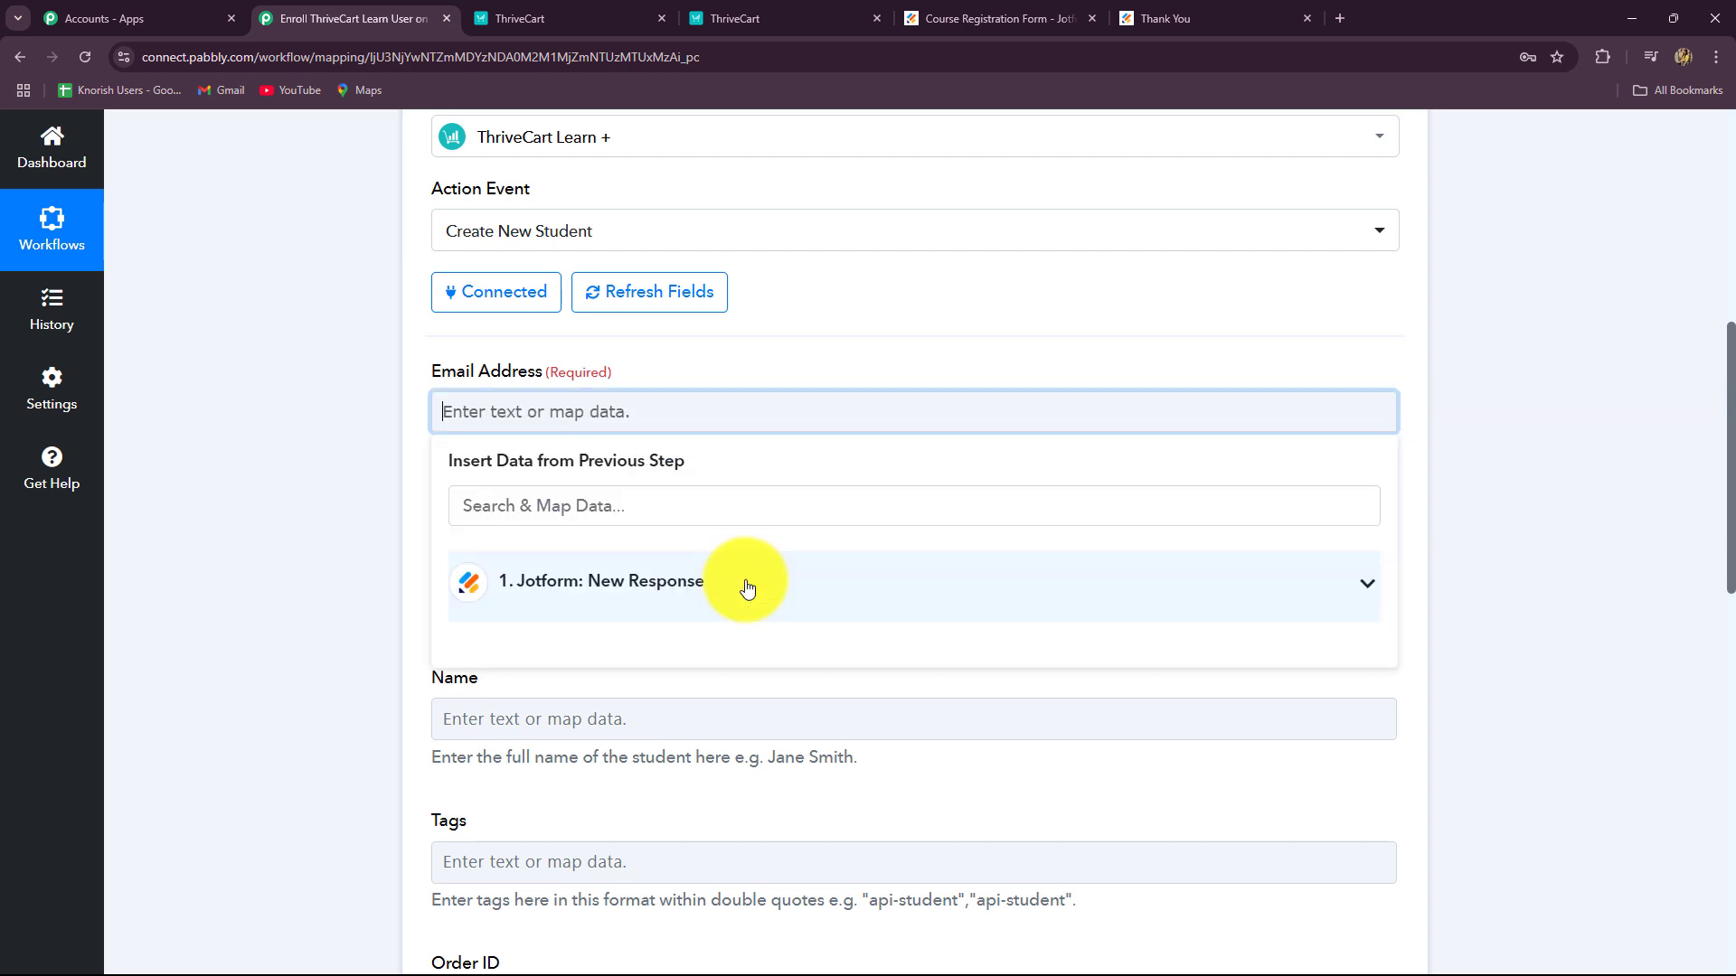
left_click(747, 581)
scroll(768, 731, "down", 6)
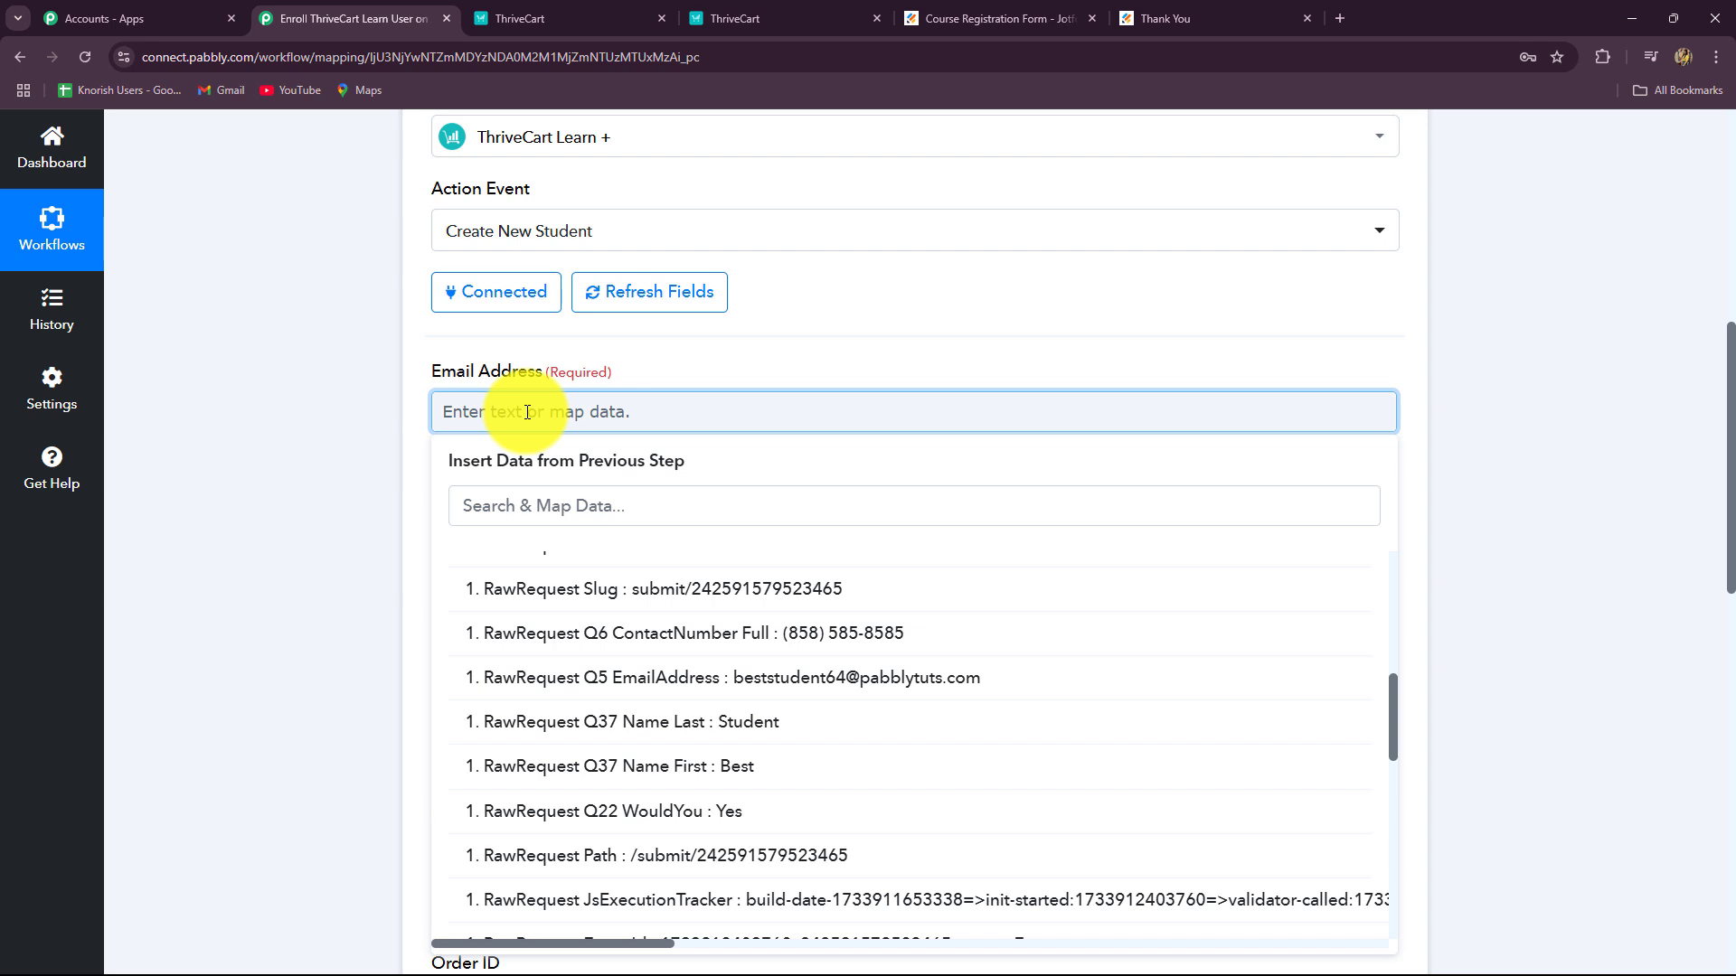
left_click(783, 687)
left_click(1539, 443)
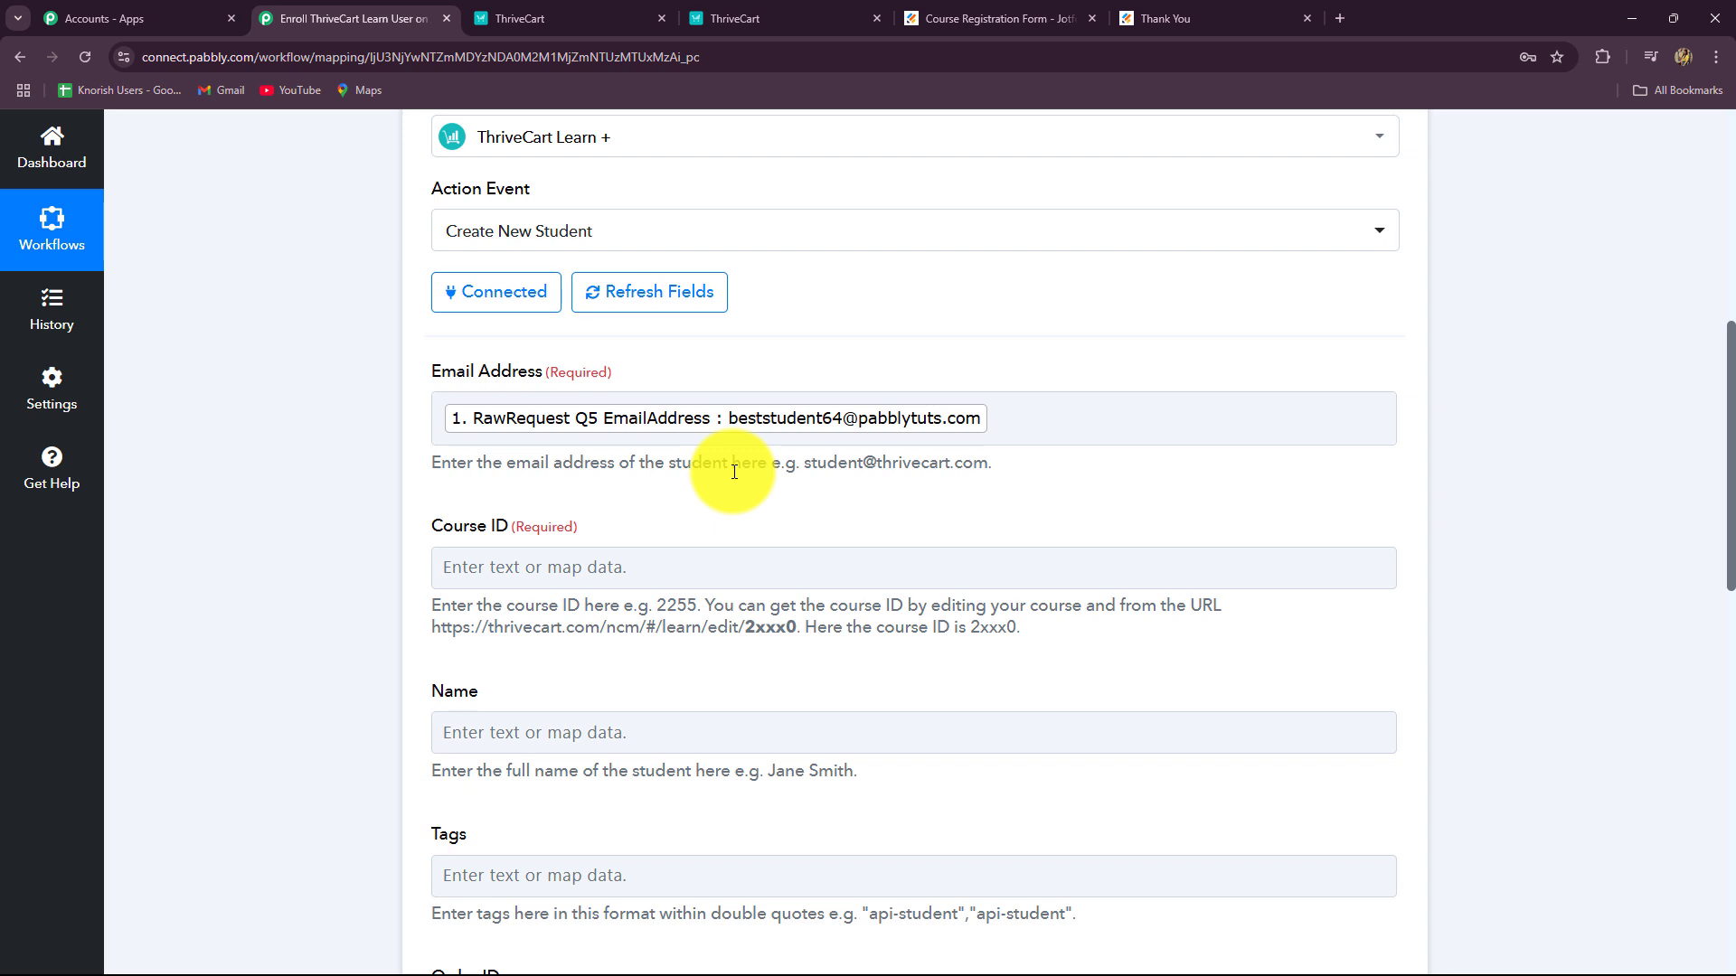
scroll(801, 619, "down", 3)
left_click(804, 622)
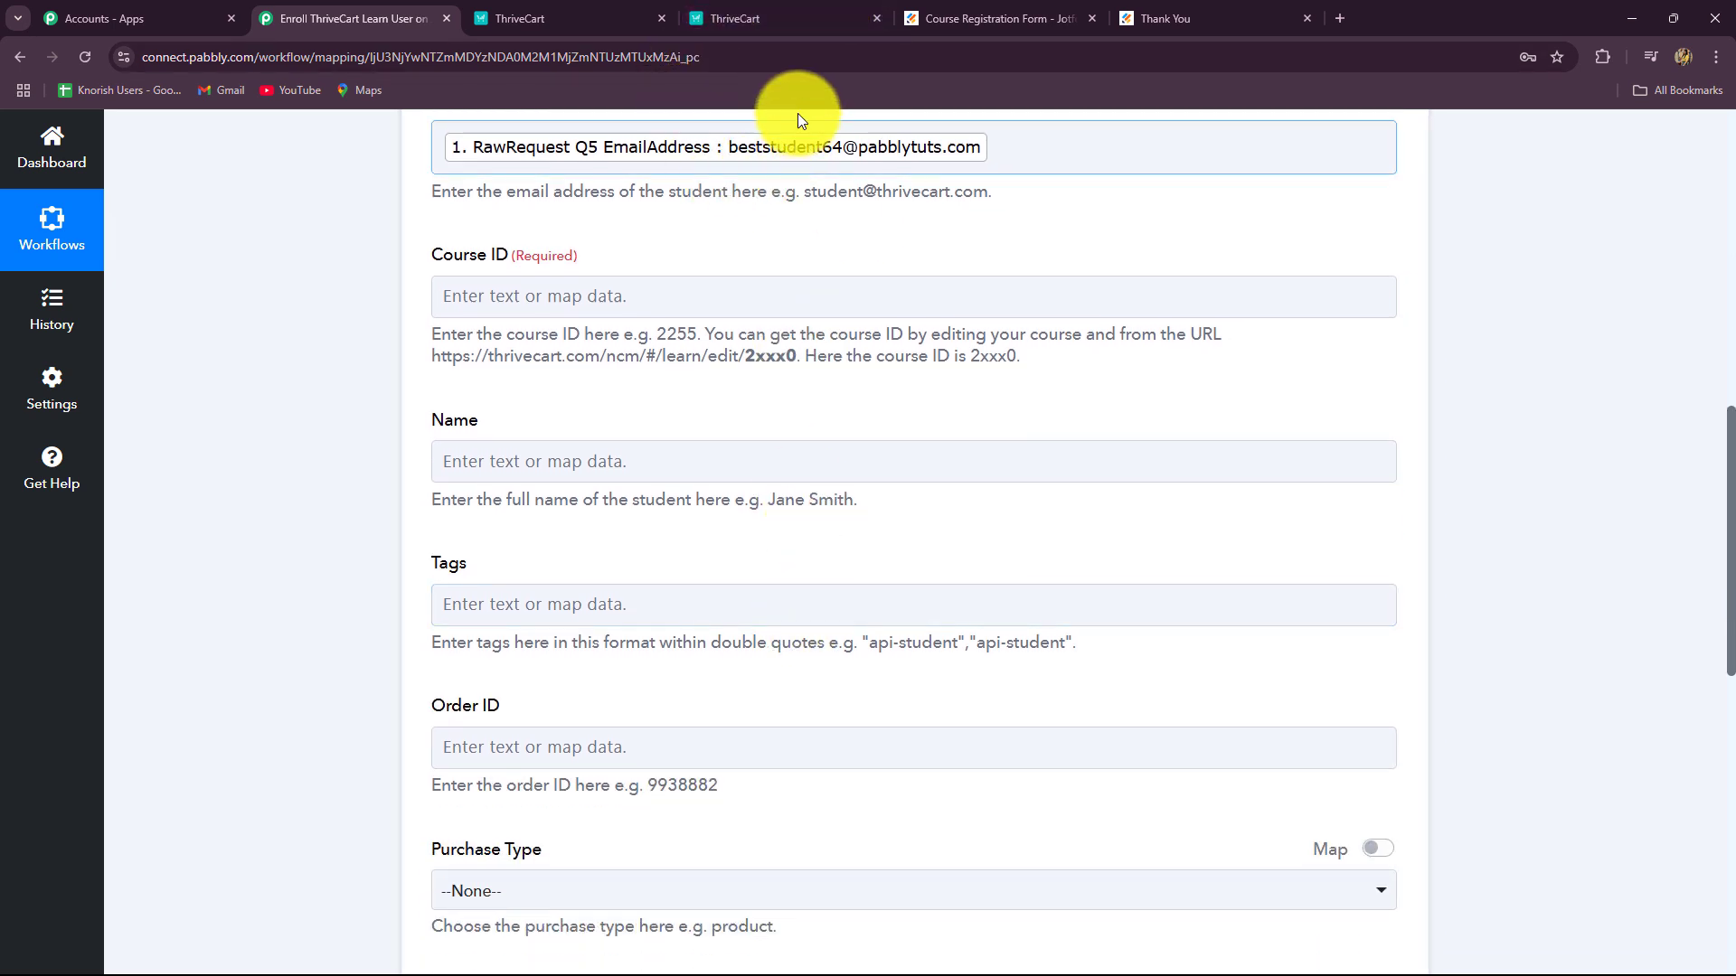
left_click(968, 19)
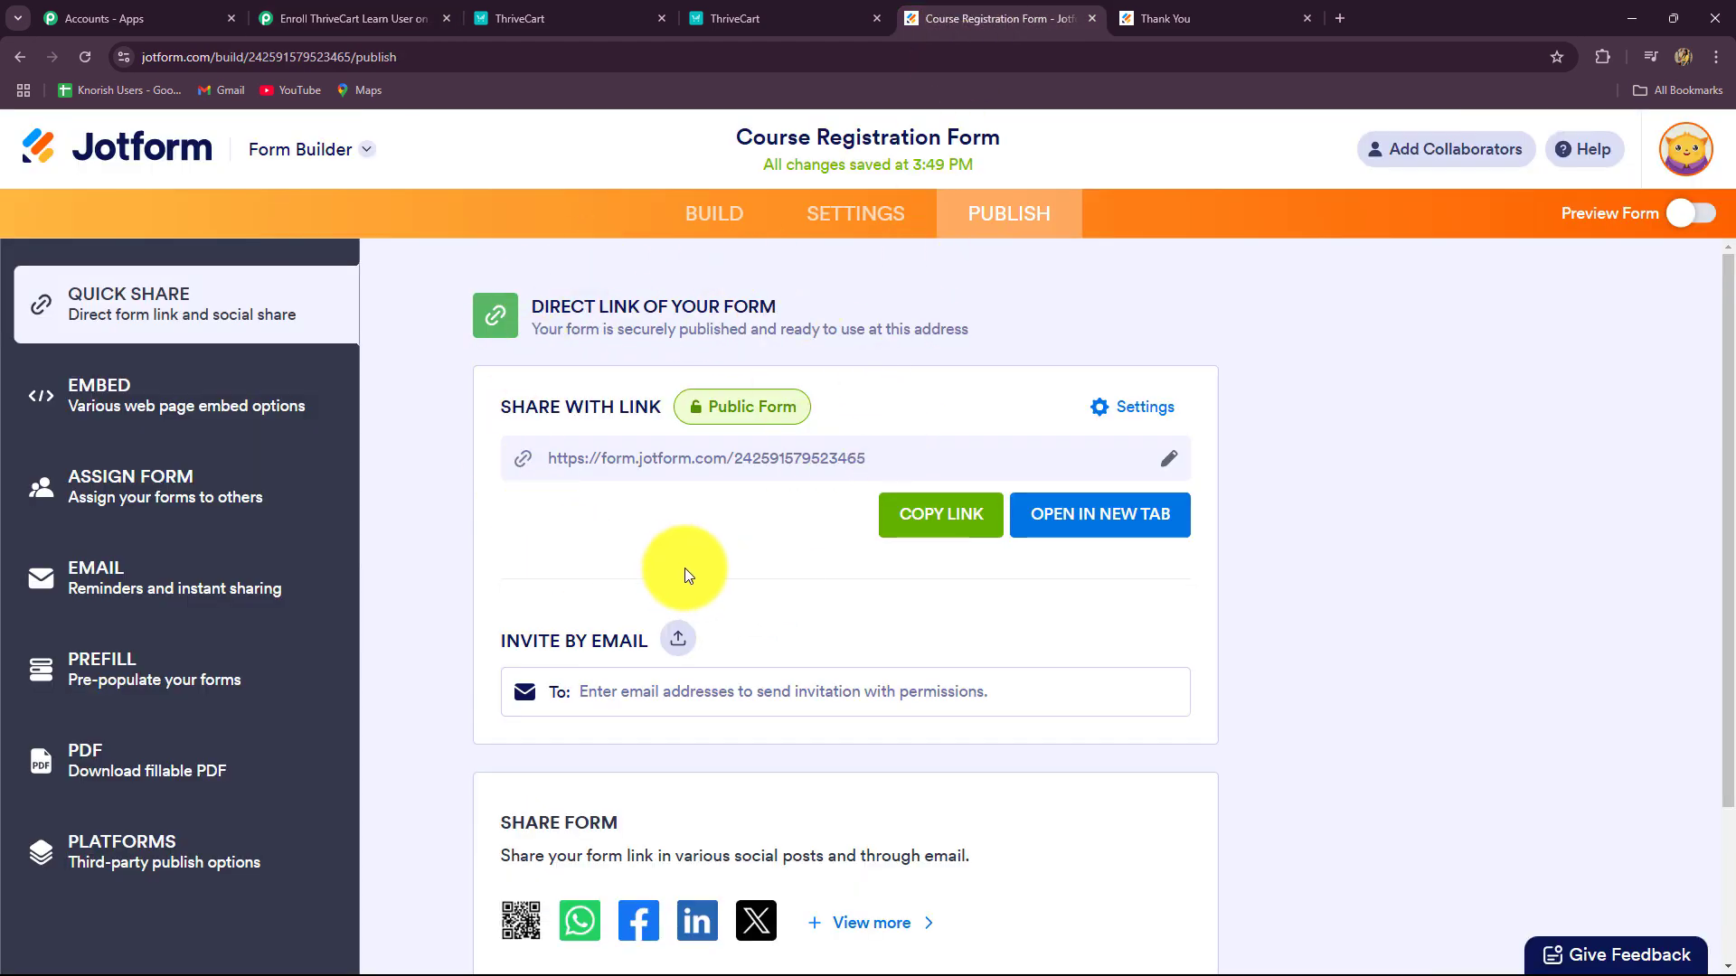
Step: Open the Java Course for Beginners editor in ThriveCart Learn
left_click(421, 18)
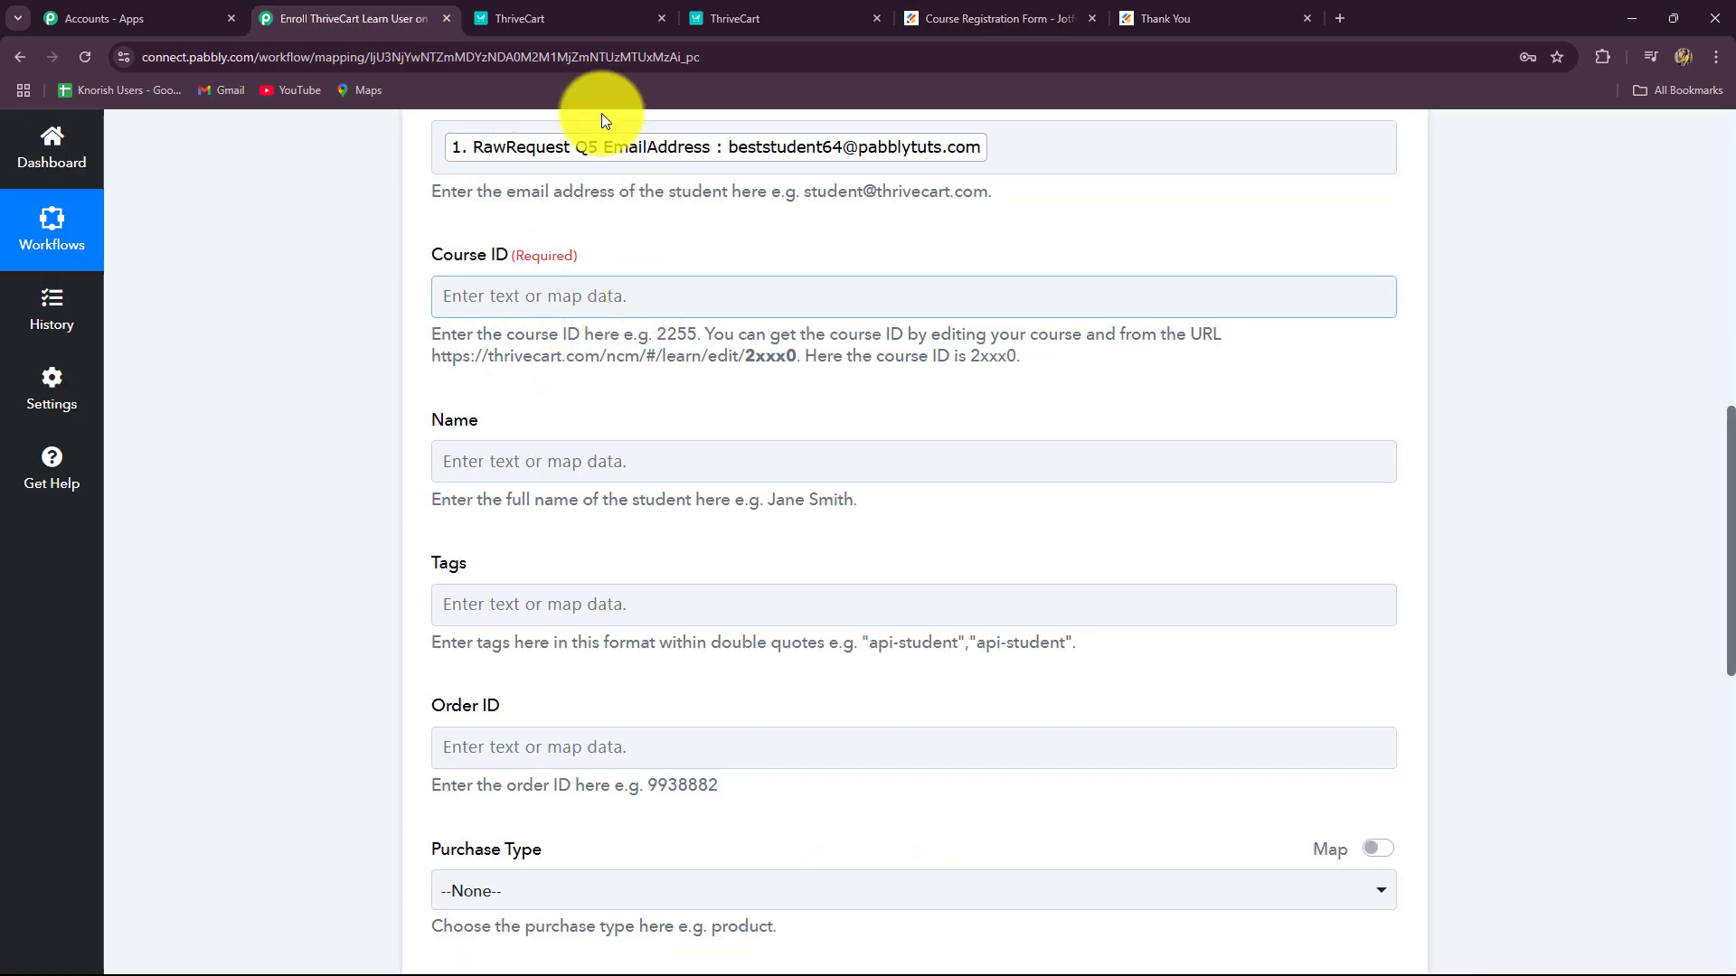
left_click(558, 11)
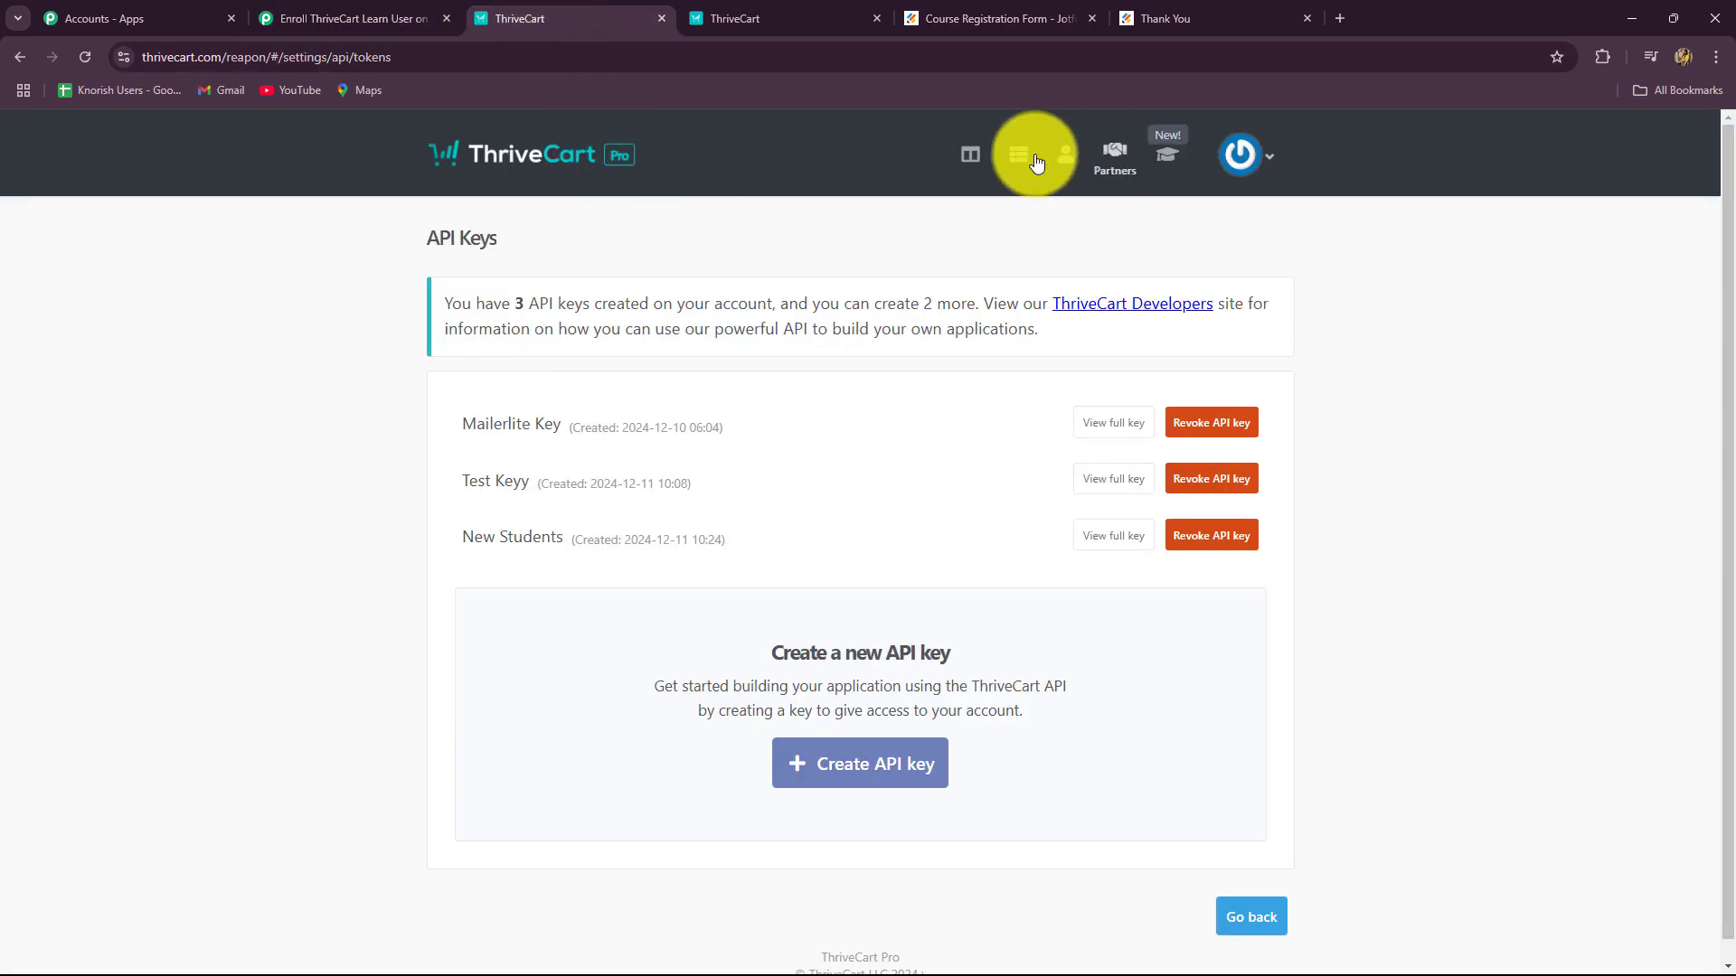
left_click(1178, 156)
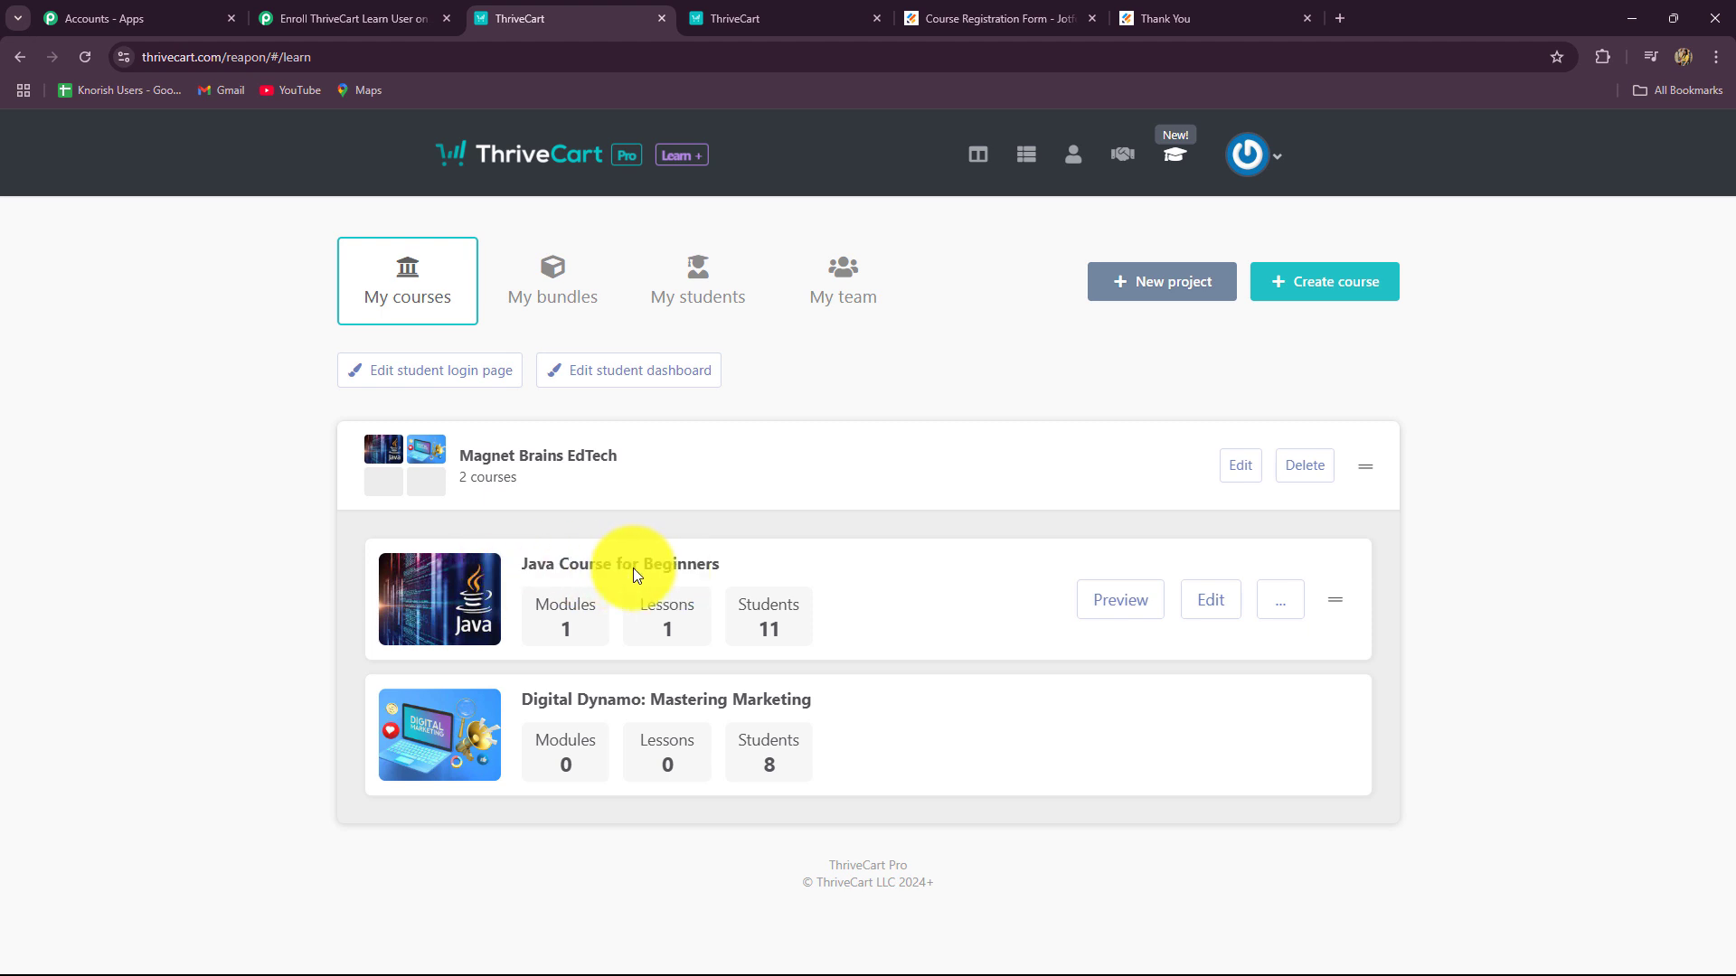
left_click(1211, 601)
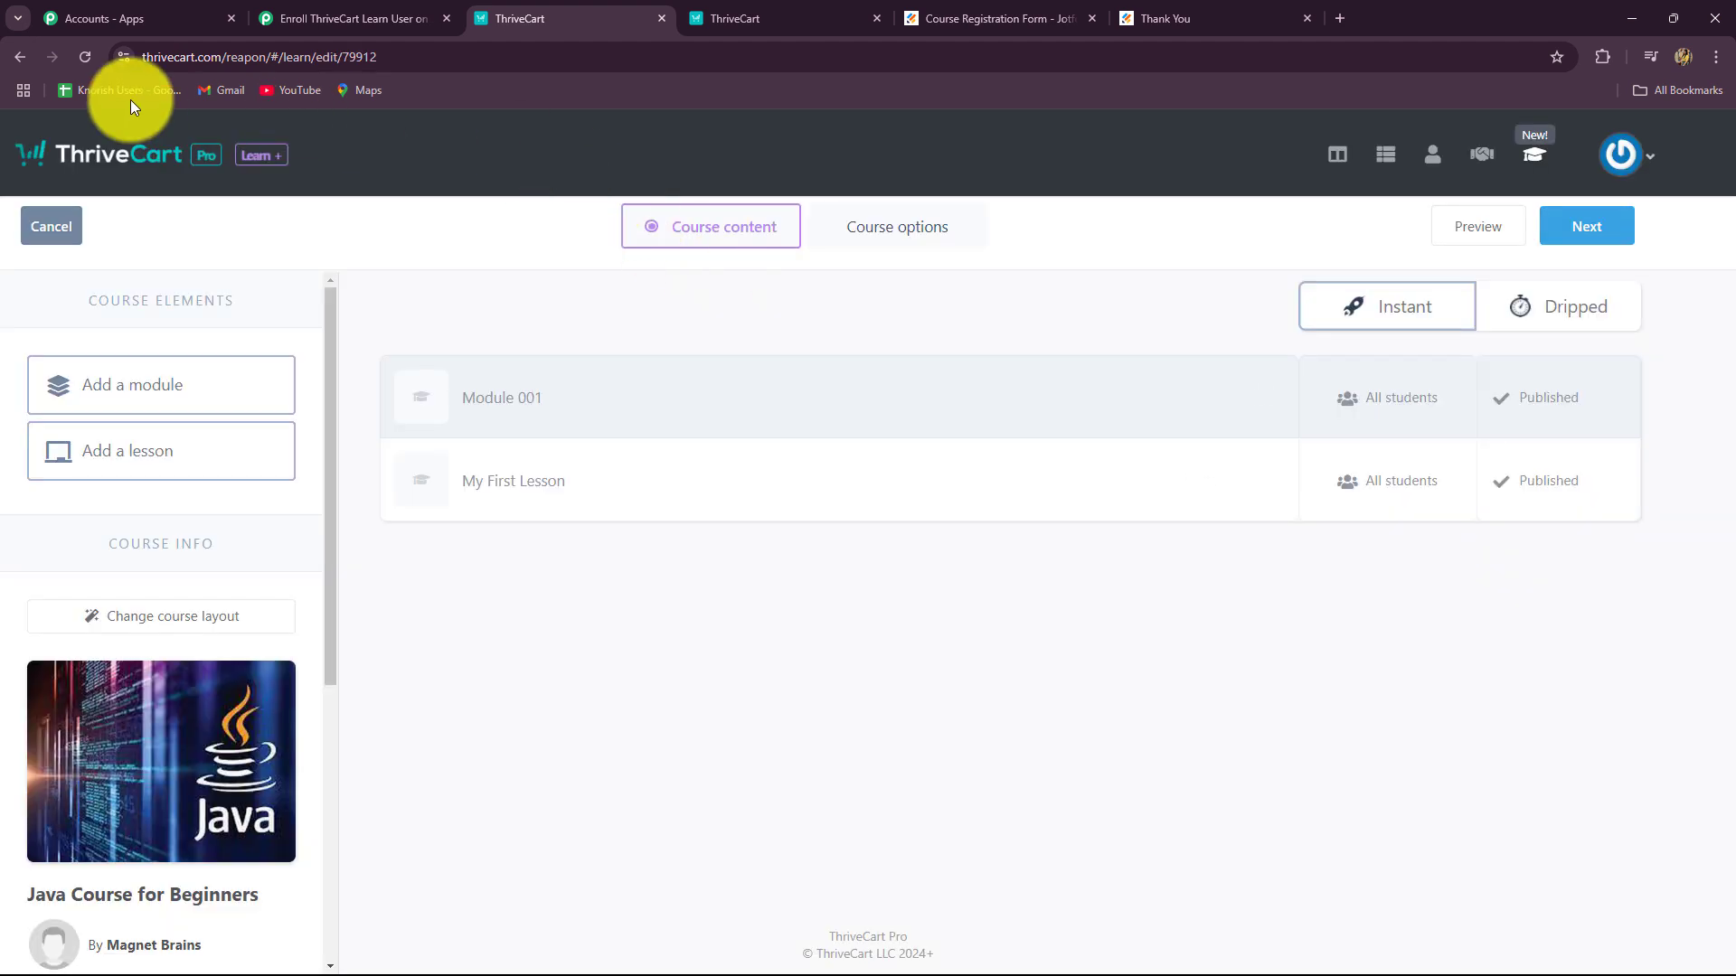
Step: Copy course ID 79912 from the editor URL into Pabbly's Course ID field
left_click(504, 52)
left_click(486, 53)
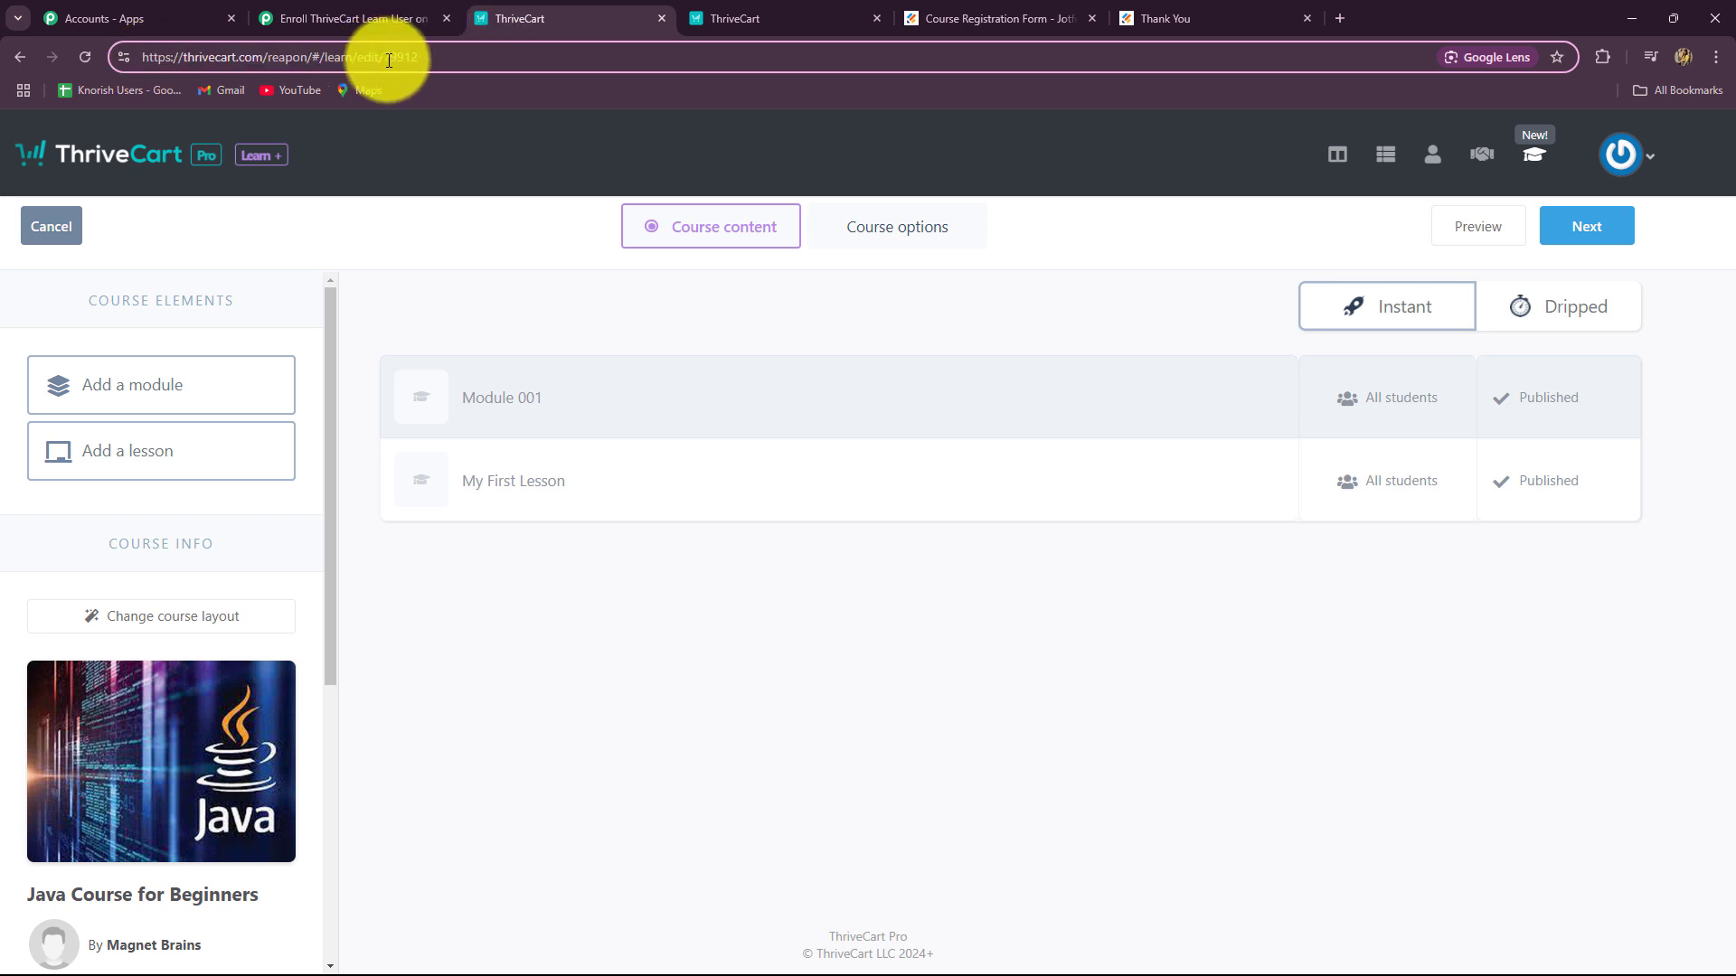
left_click_drag(413, 64, 388, 61)
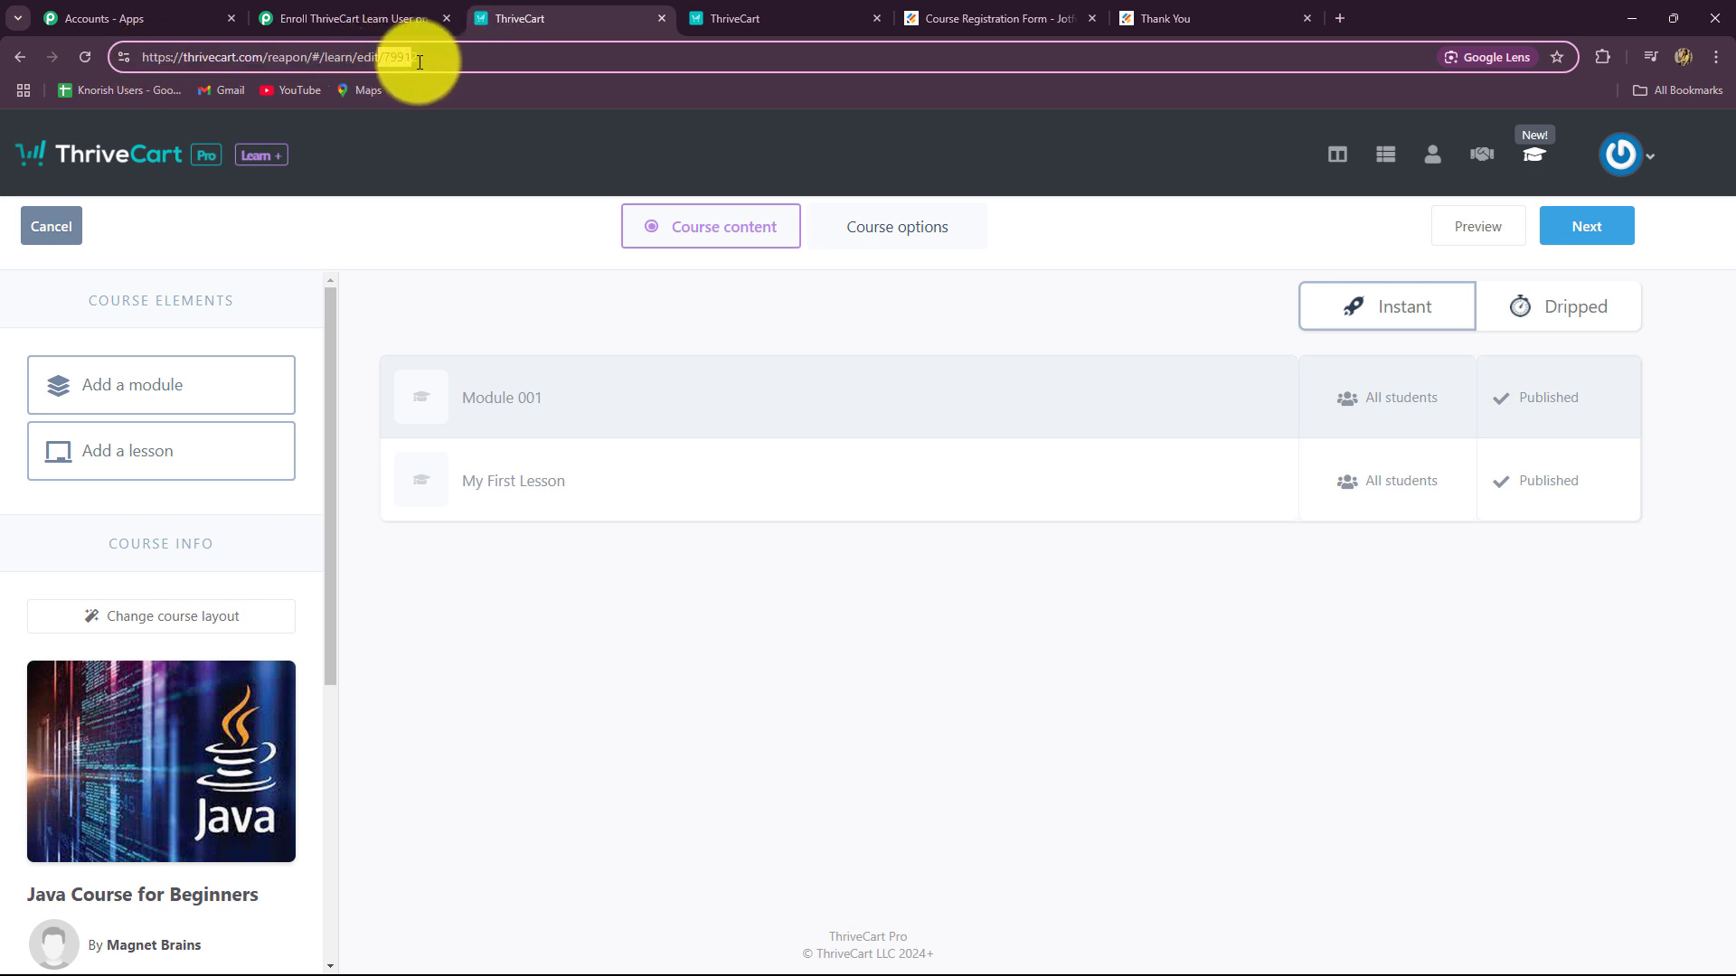
double_click(380, 60)
key("ctrl+c")
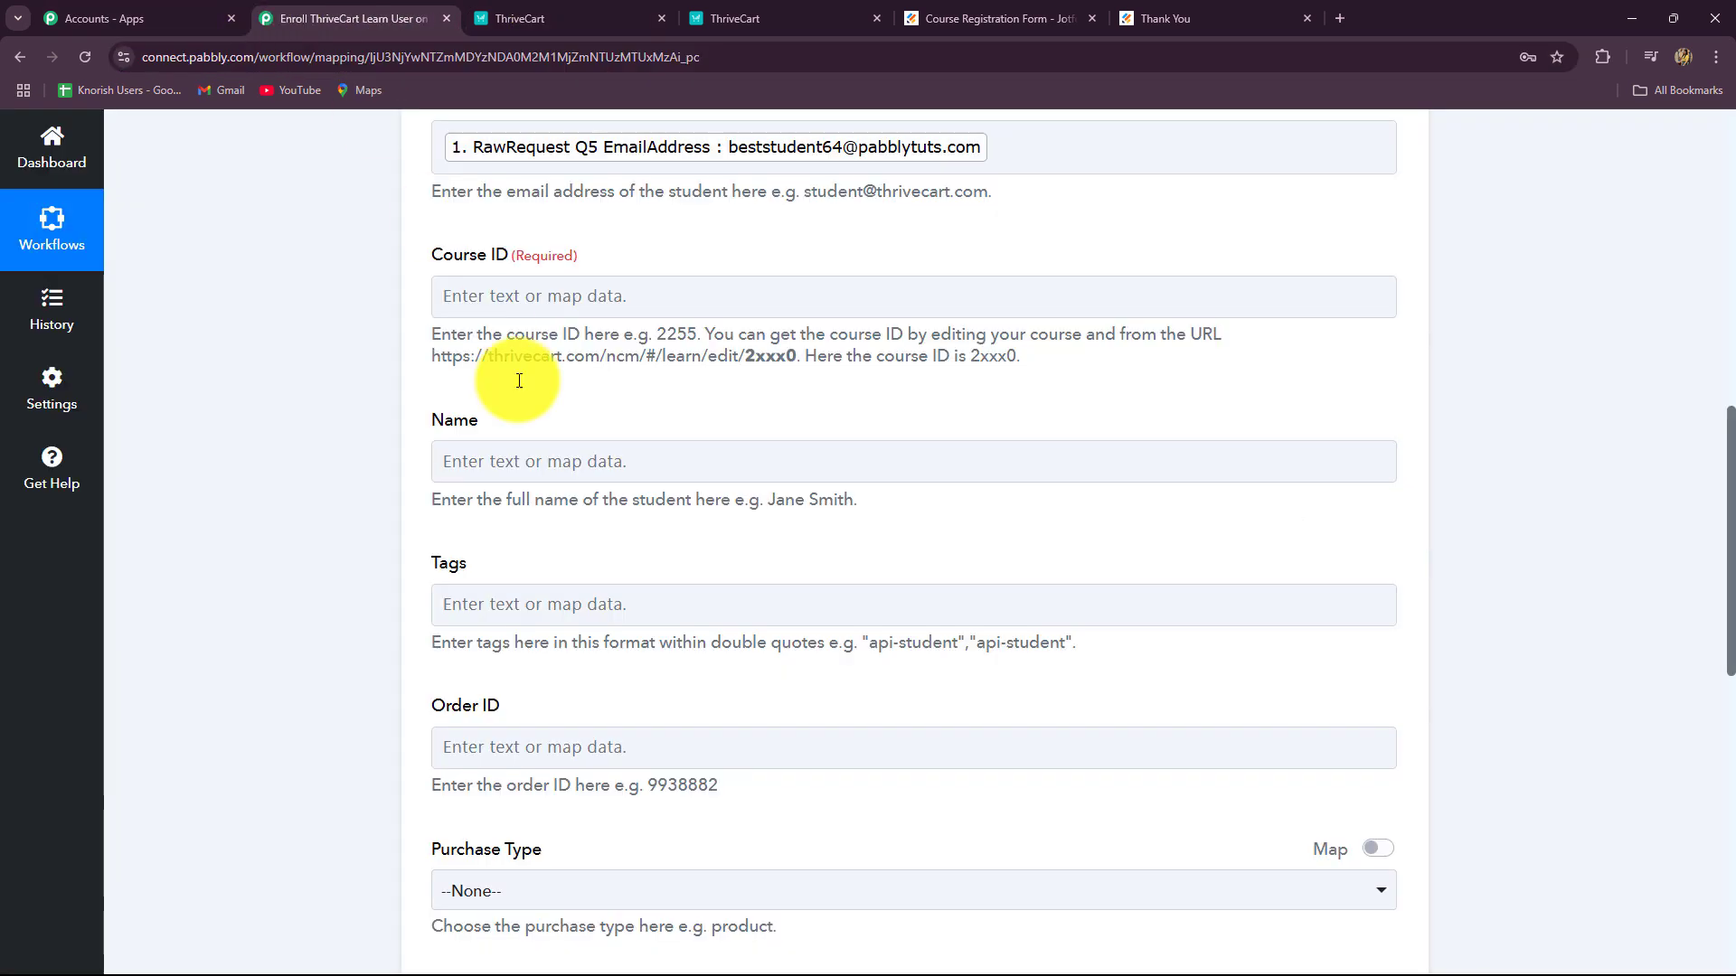
left_click(308, 18)
left_click(519, 297)
key("ctrl+v")
Step: Map the Jotform Q37 first name and last name answers into the Name field
left_click(275, 365)
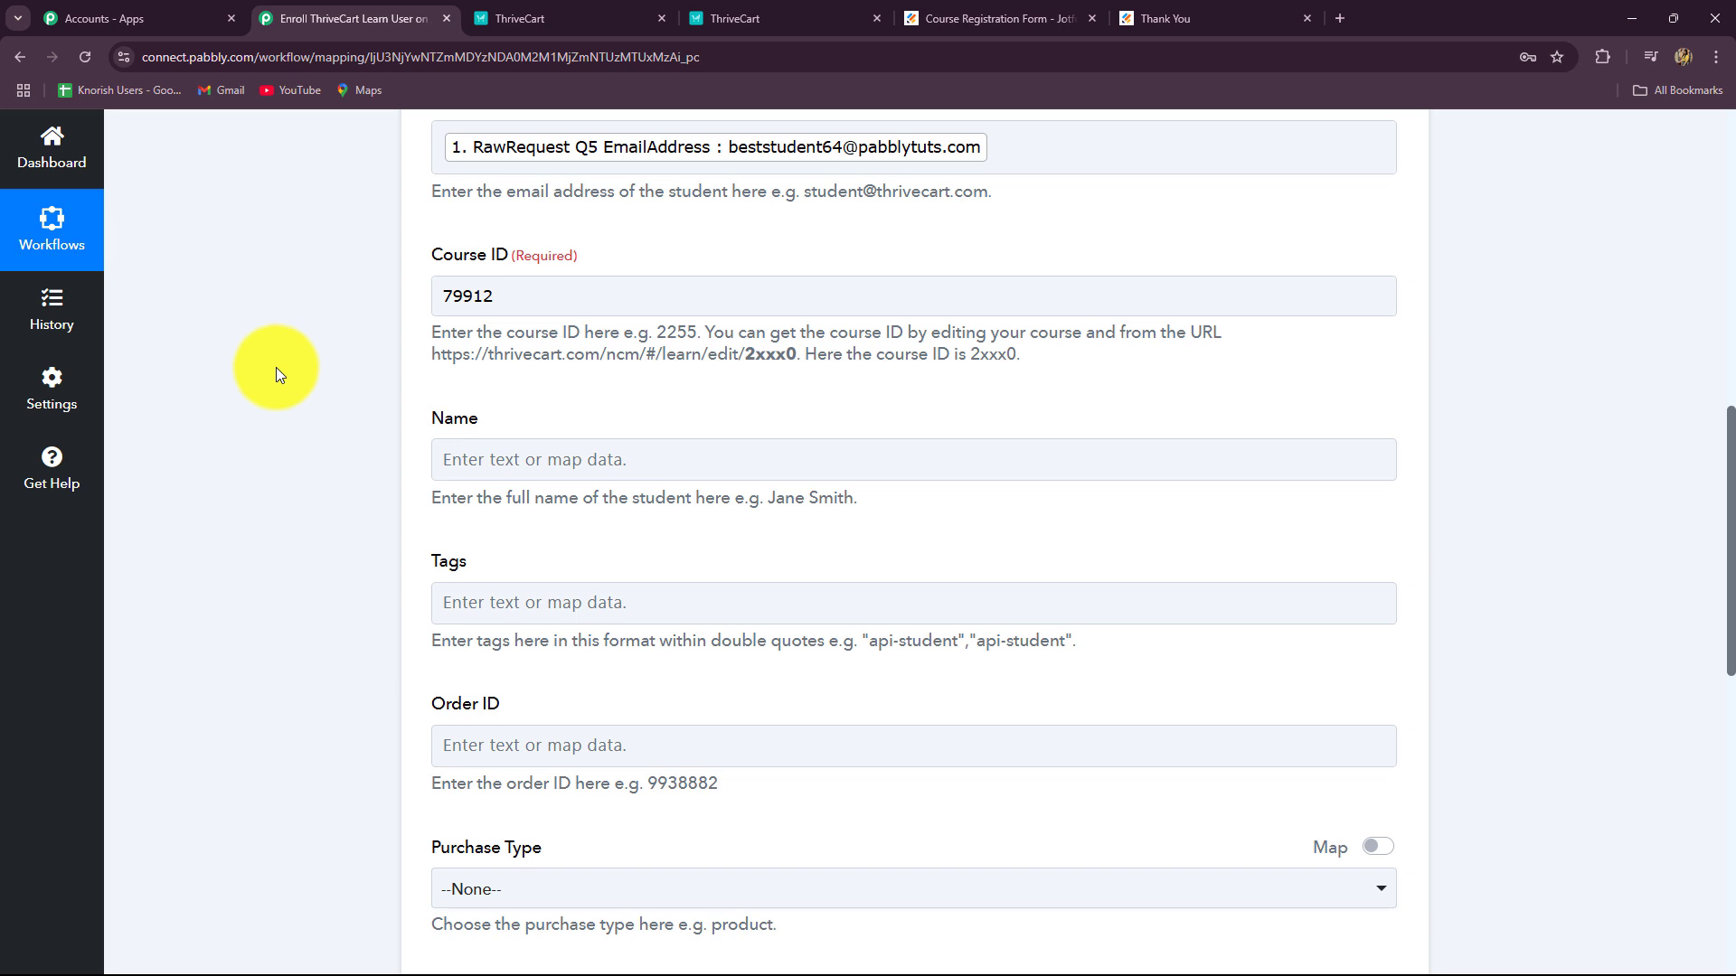
scroll(275, 367, "down", 2)
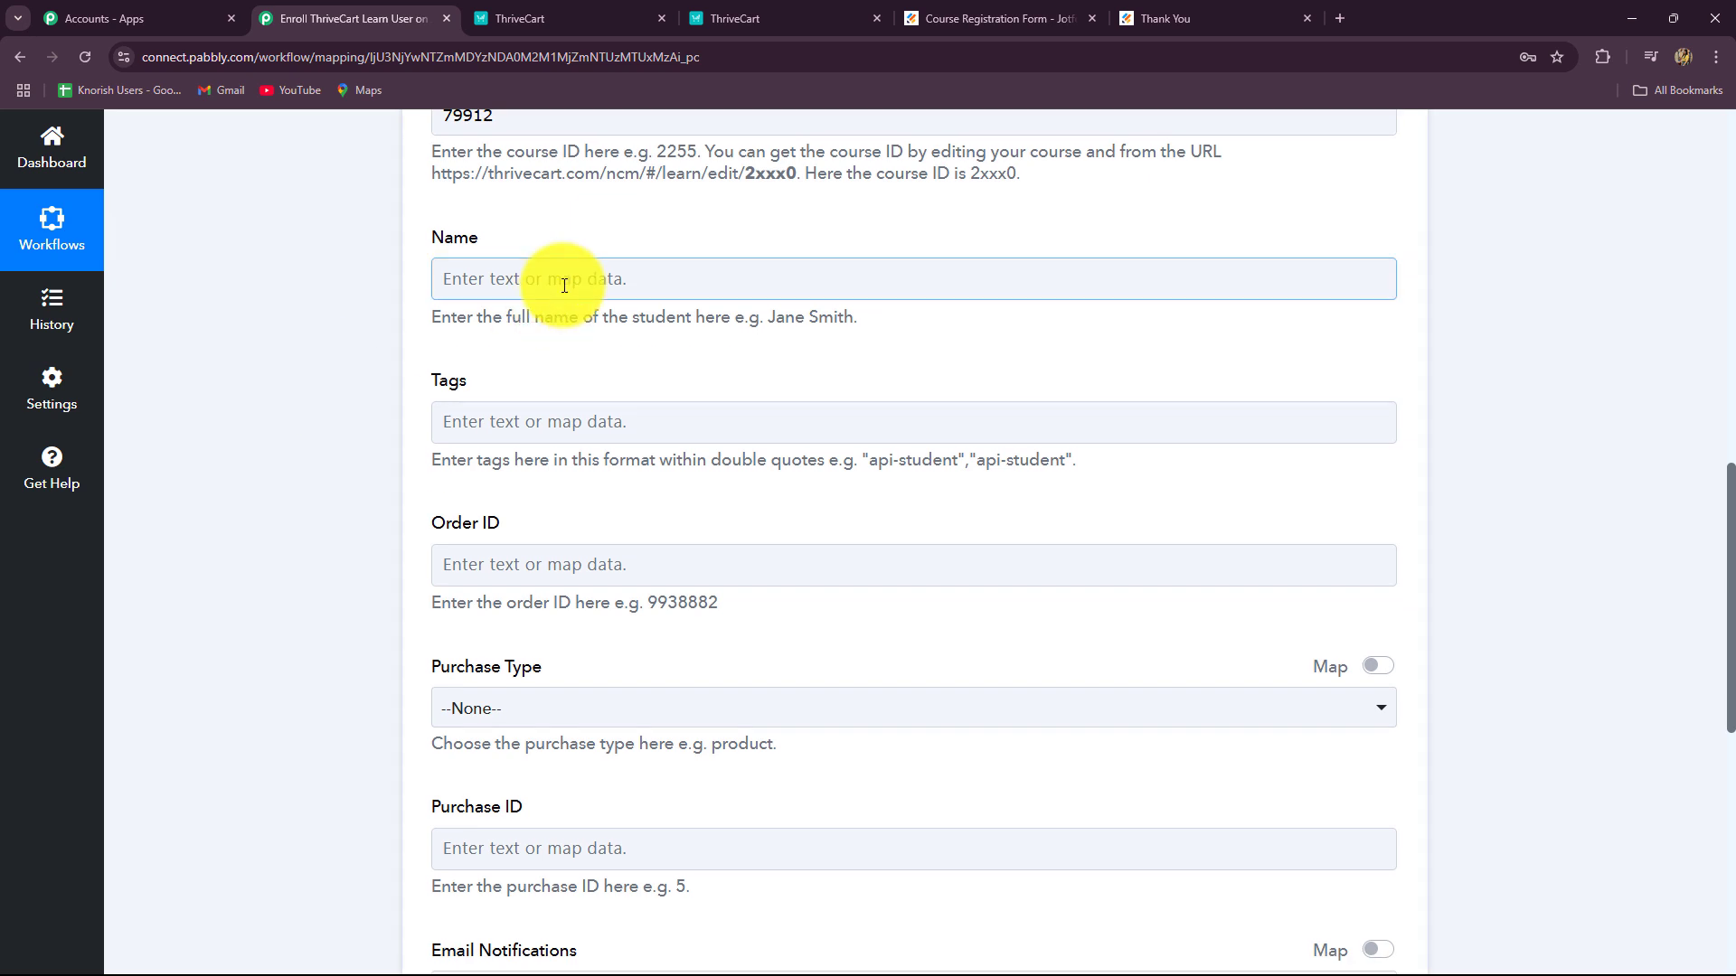
left_click(561, 279)
left_click(597, 437)
scroll(642, 736, "down", 5)
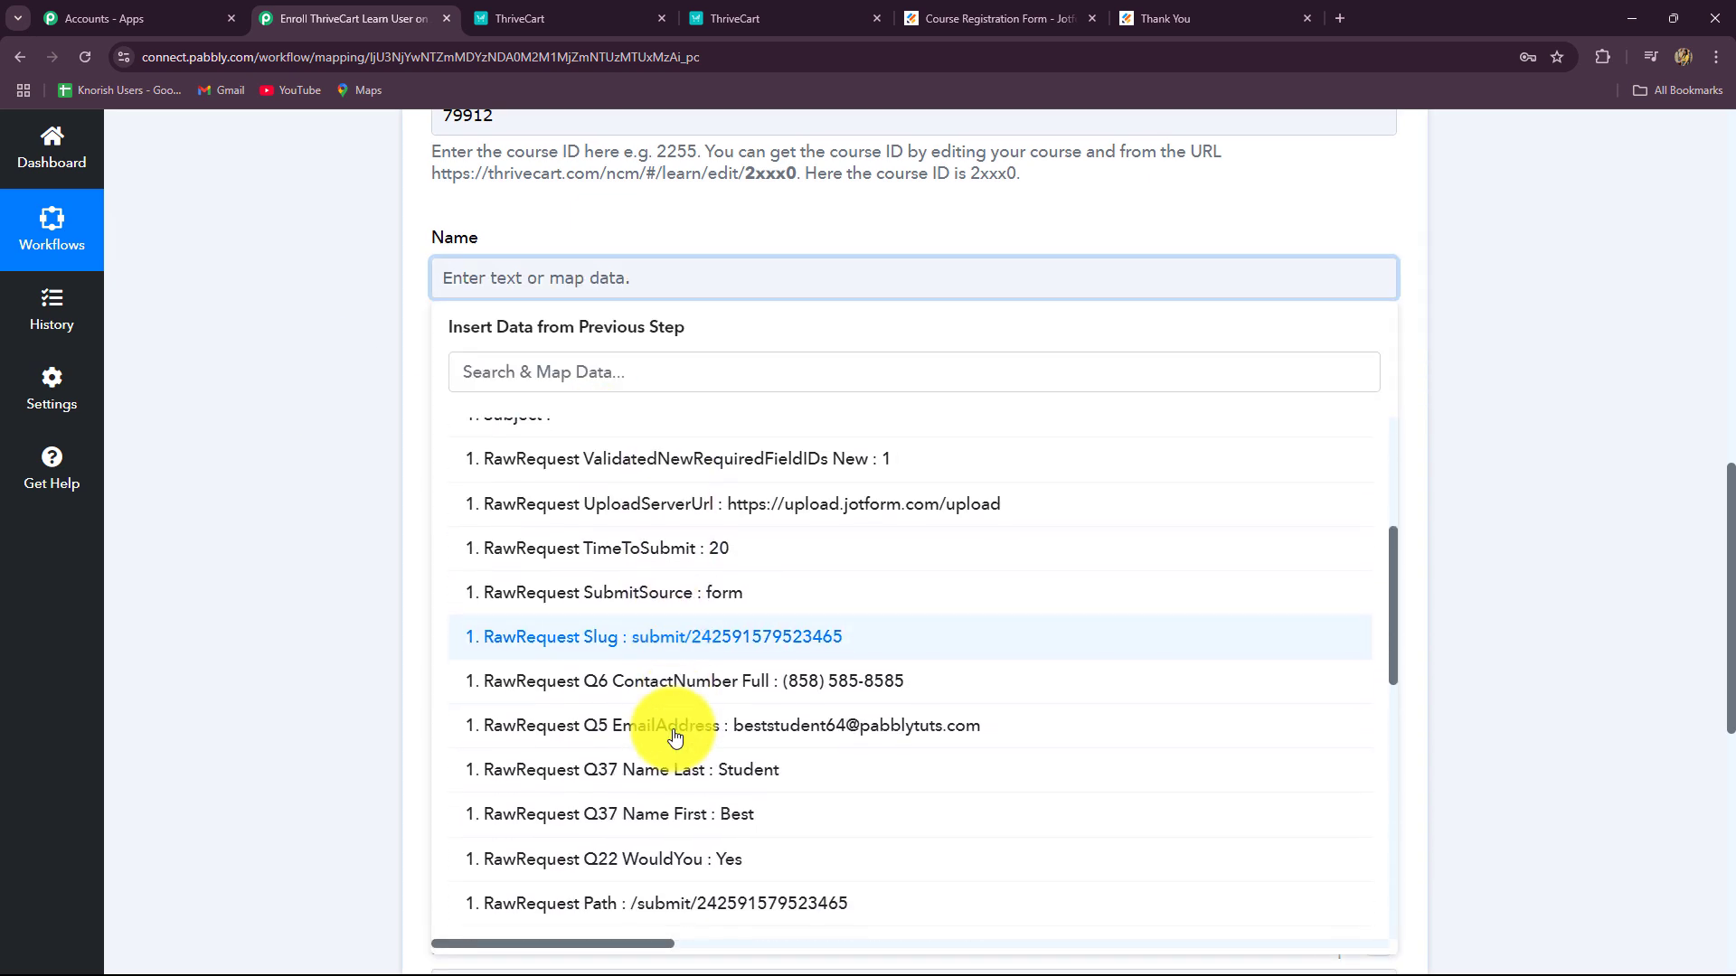
left_click(731, 821)
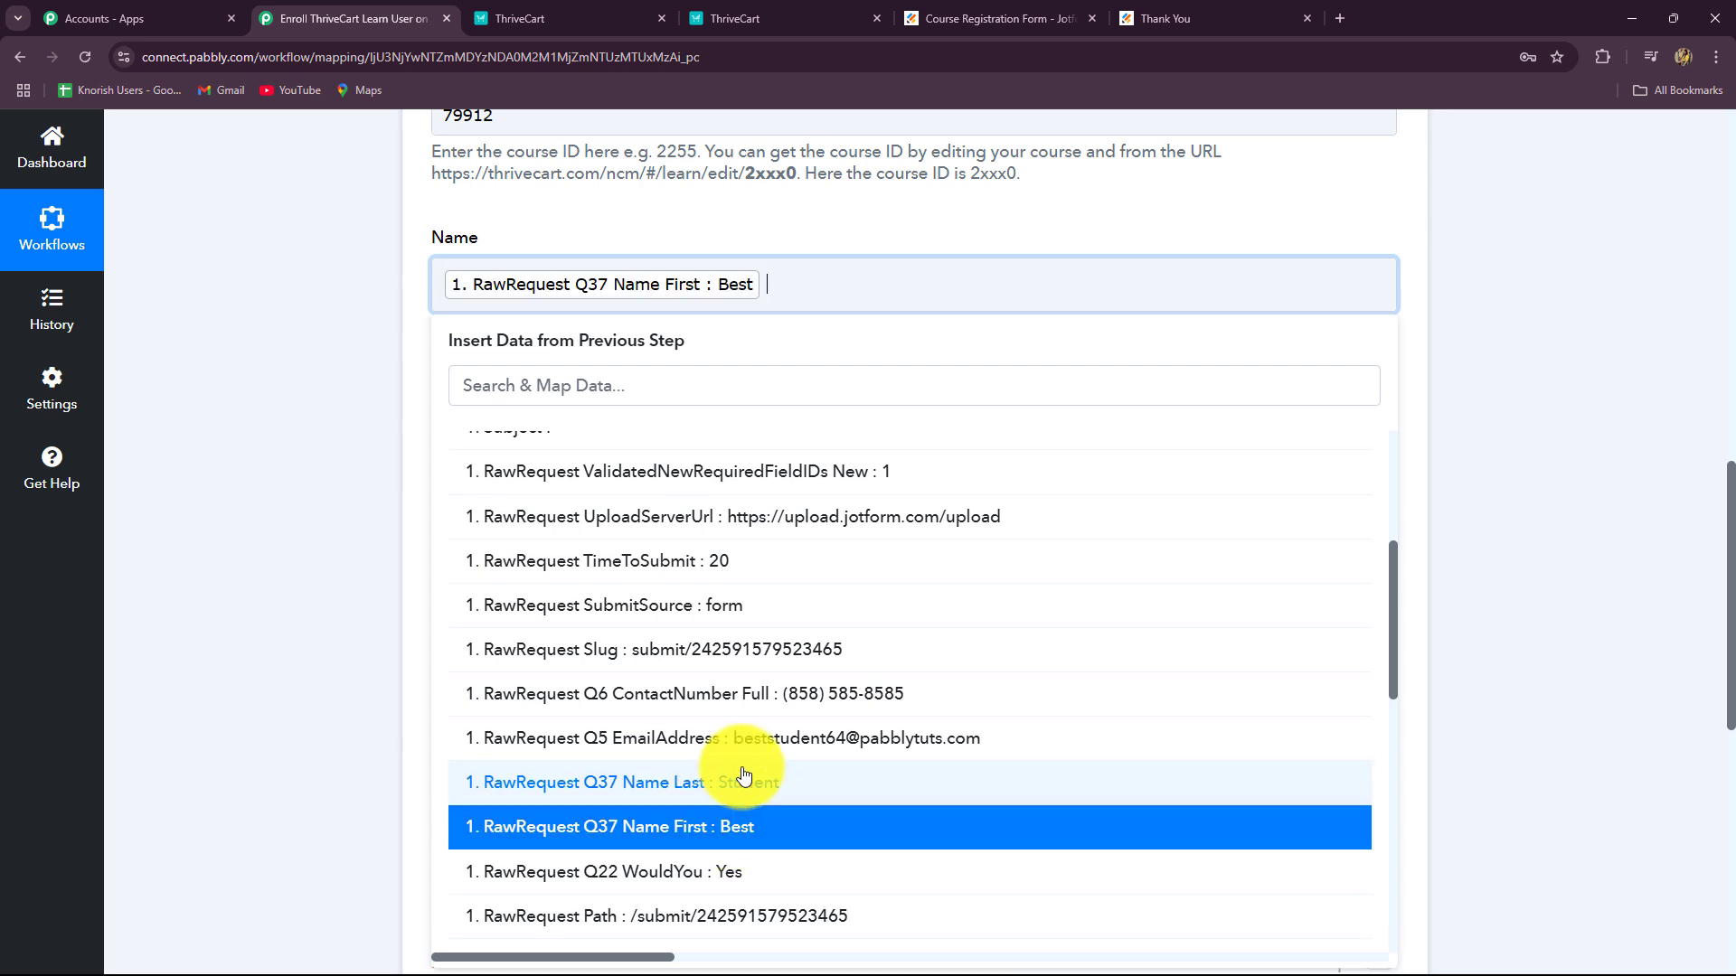
left_click(743, 787)
left_click(1479, 477)
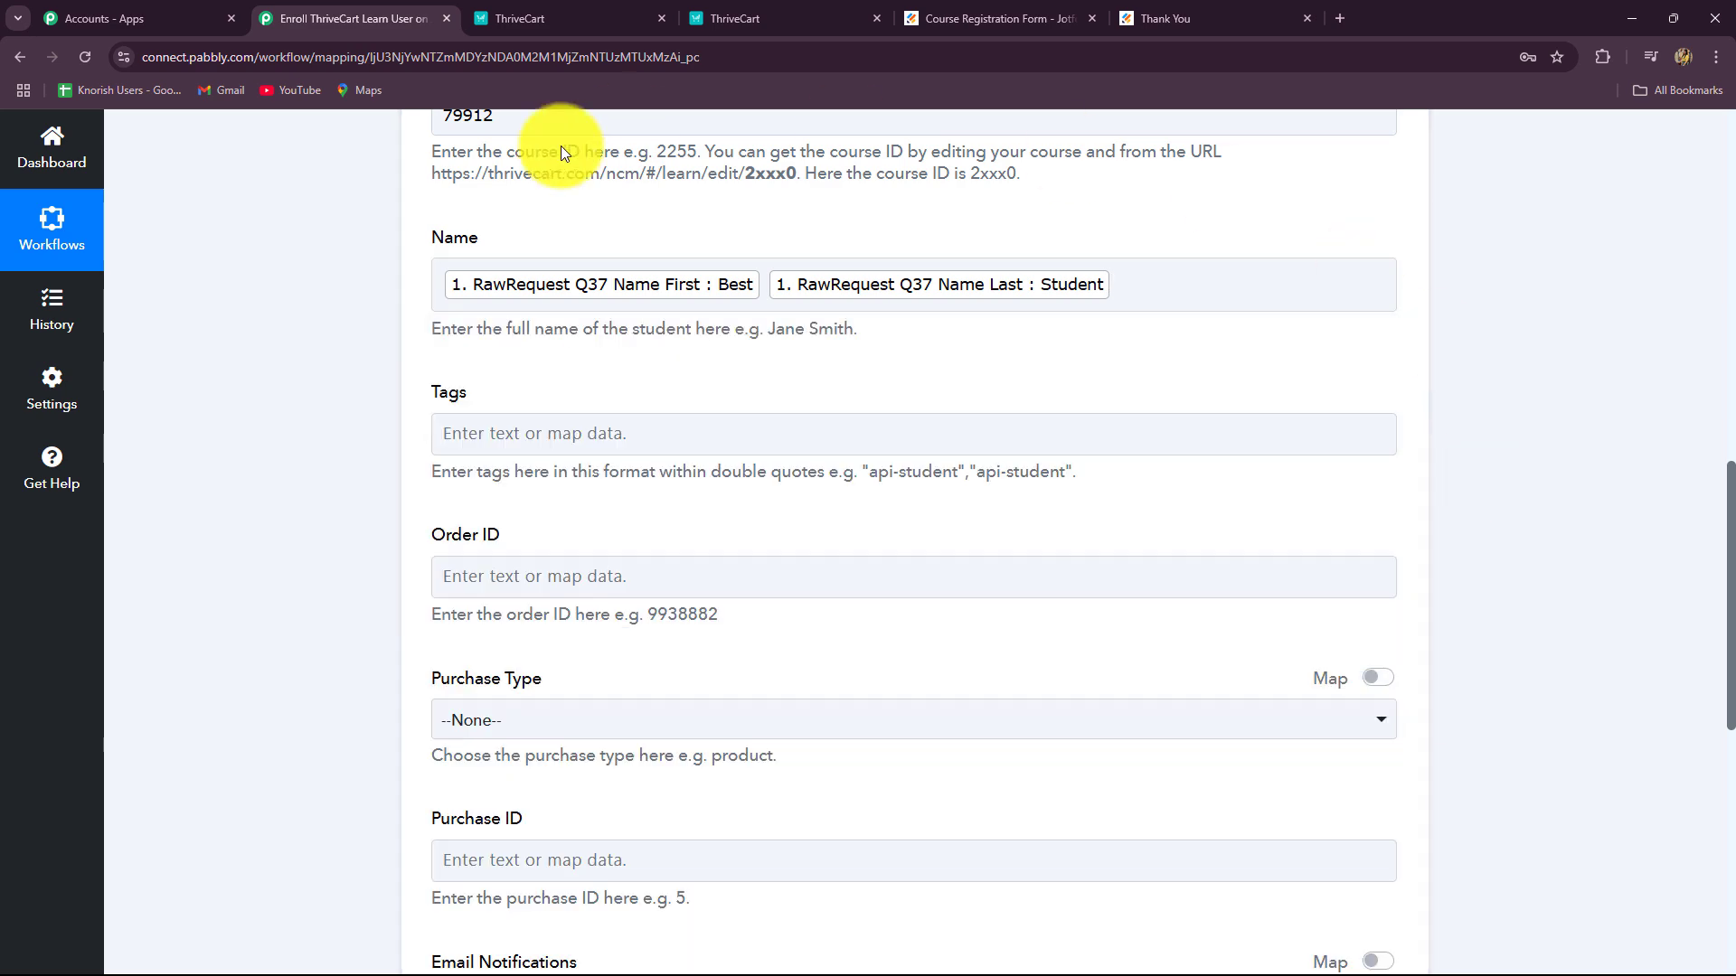
Step: Leave Tags empty and keep Purchase Type set to --None--
scroll(904, 490, "down", 3)
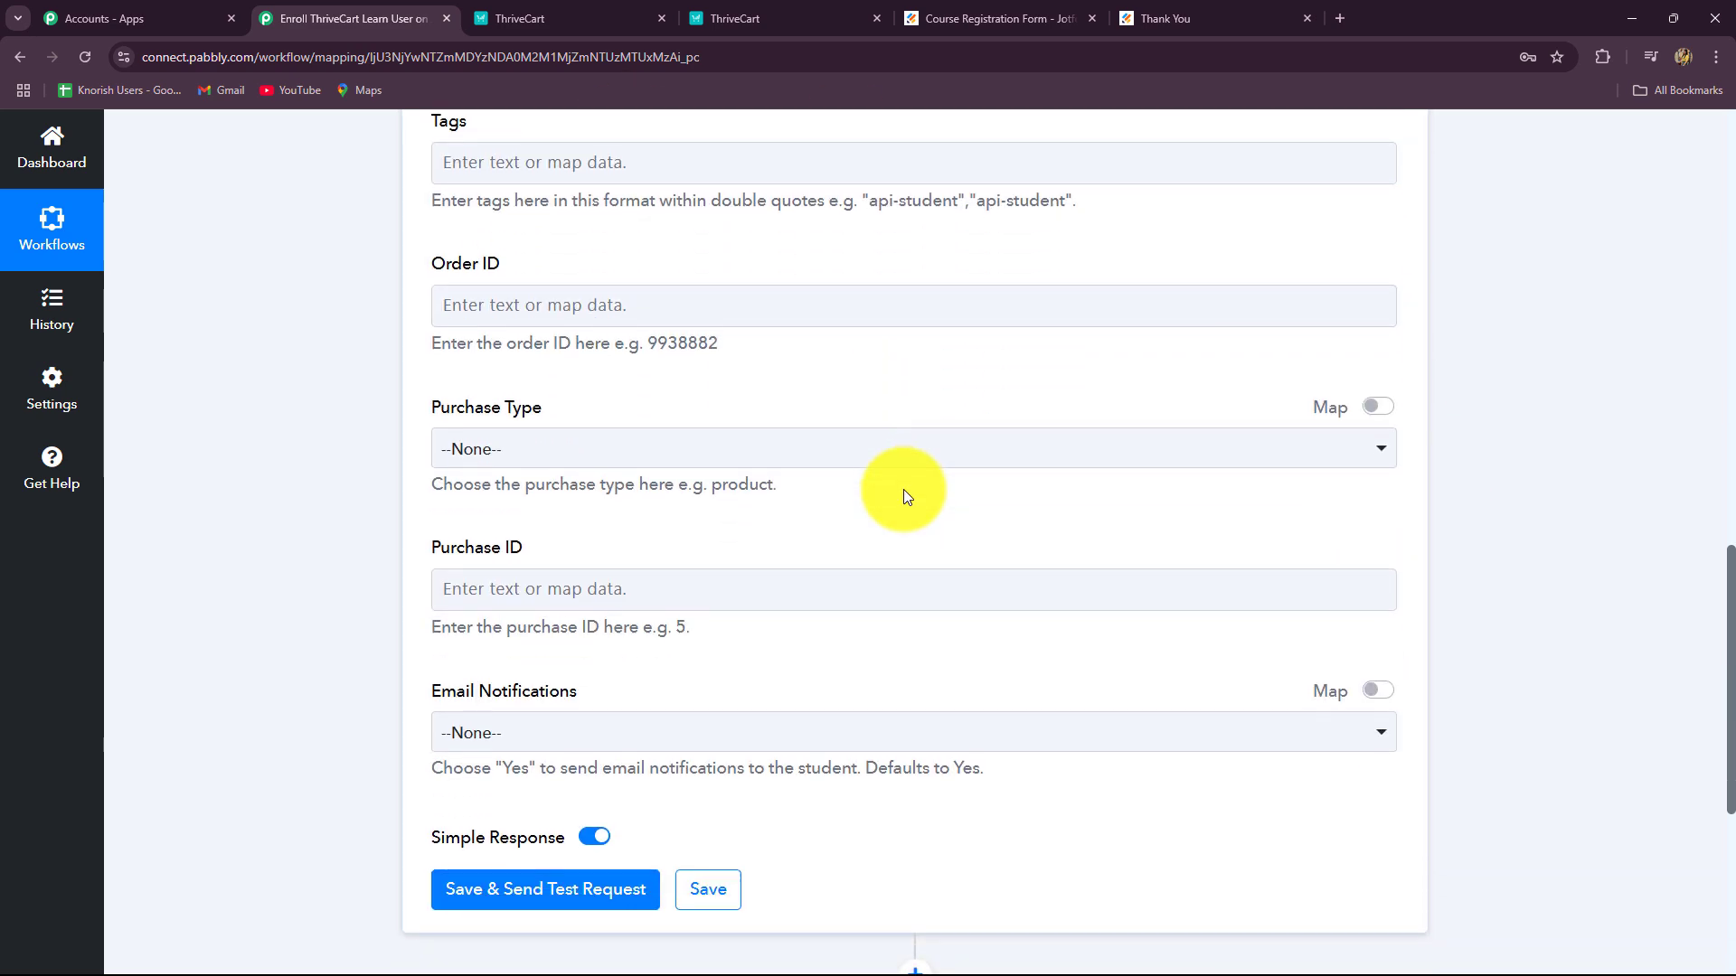
scroll(903, 490, "up", 2)
left_click(569, 349)
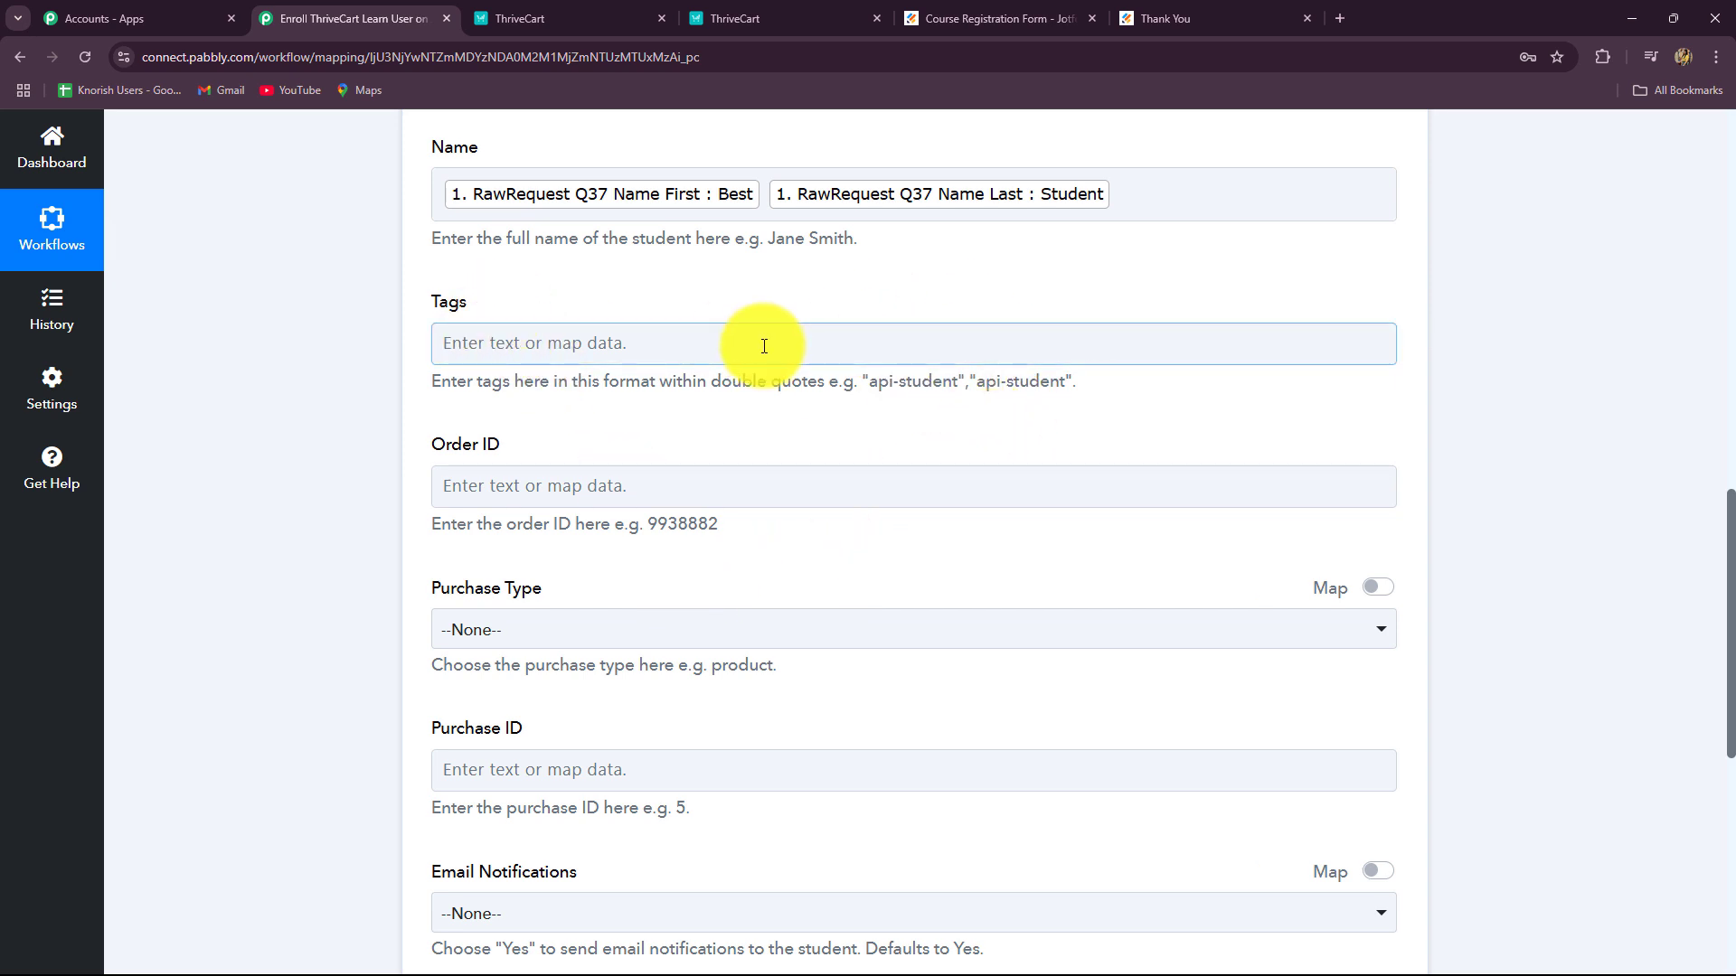
scroll(716, 395, "down", 2)
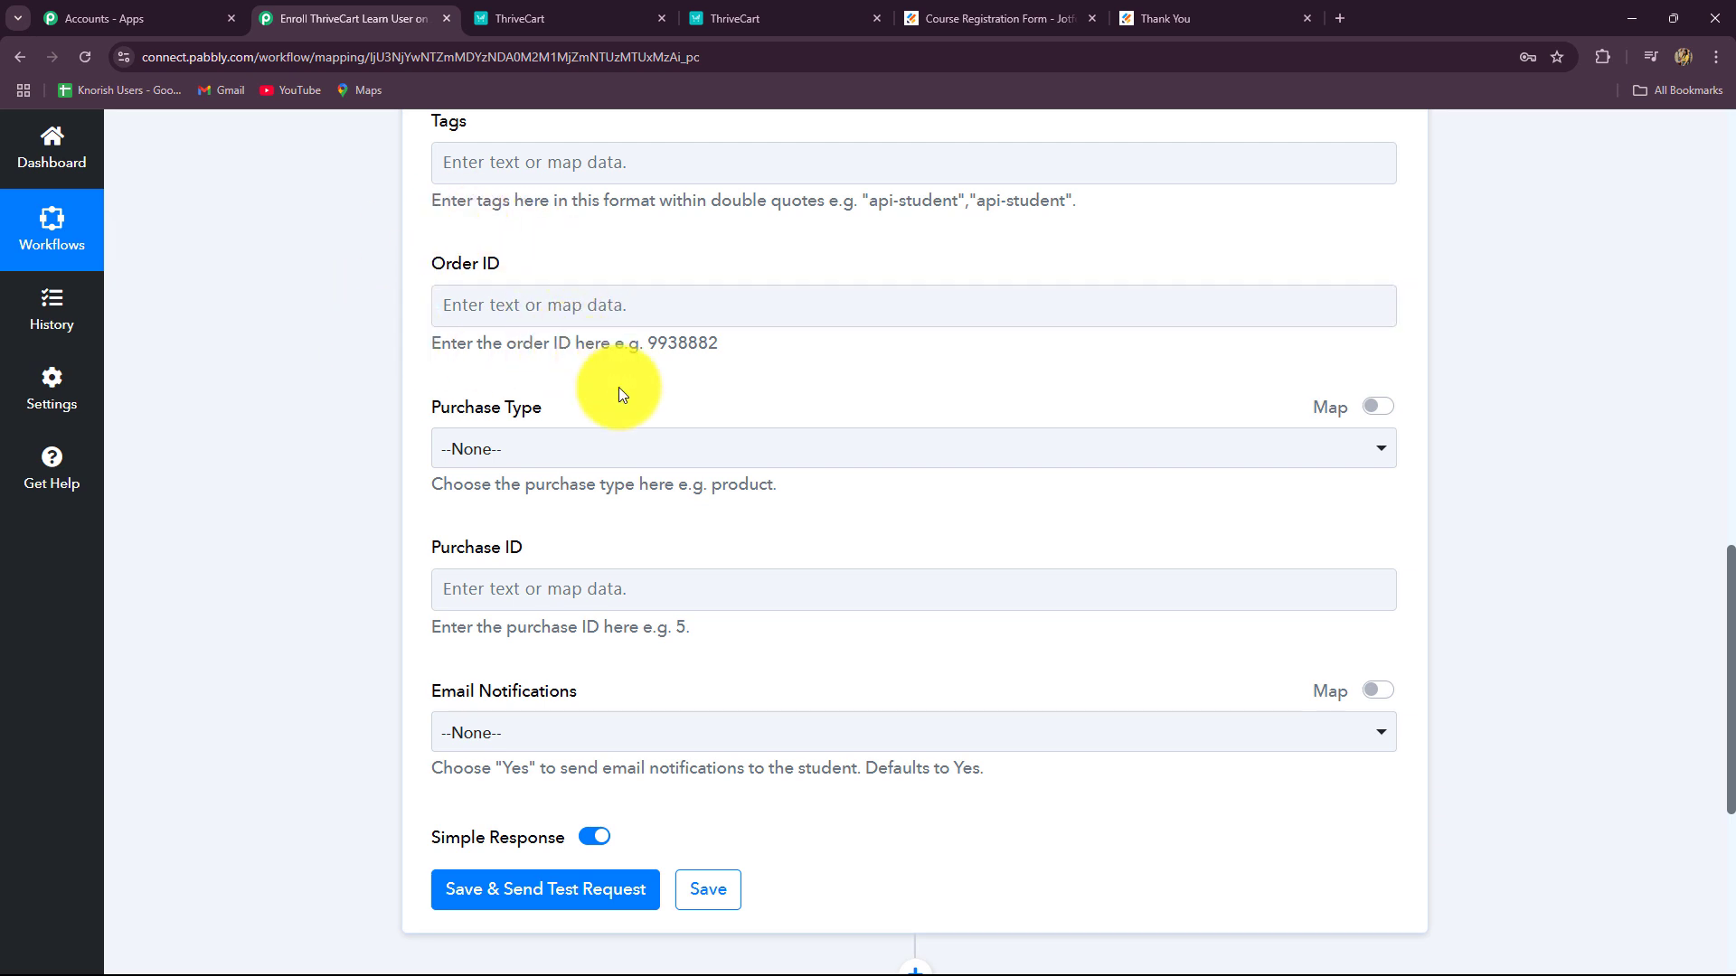
scroll(620, 393, "down", 2)
left_click(571, 269)
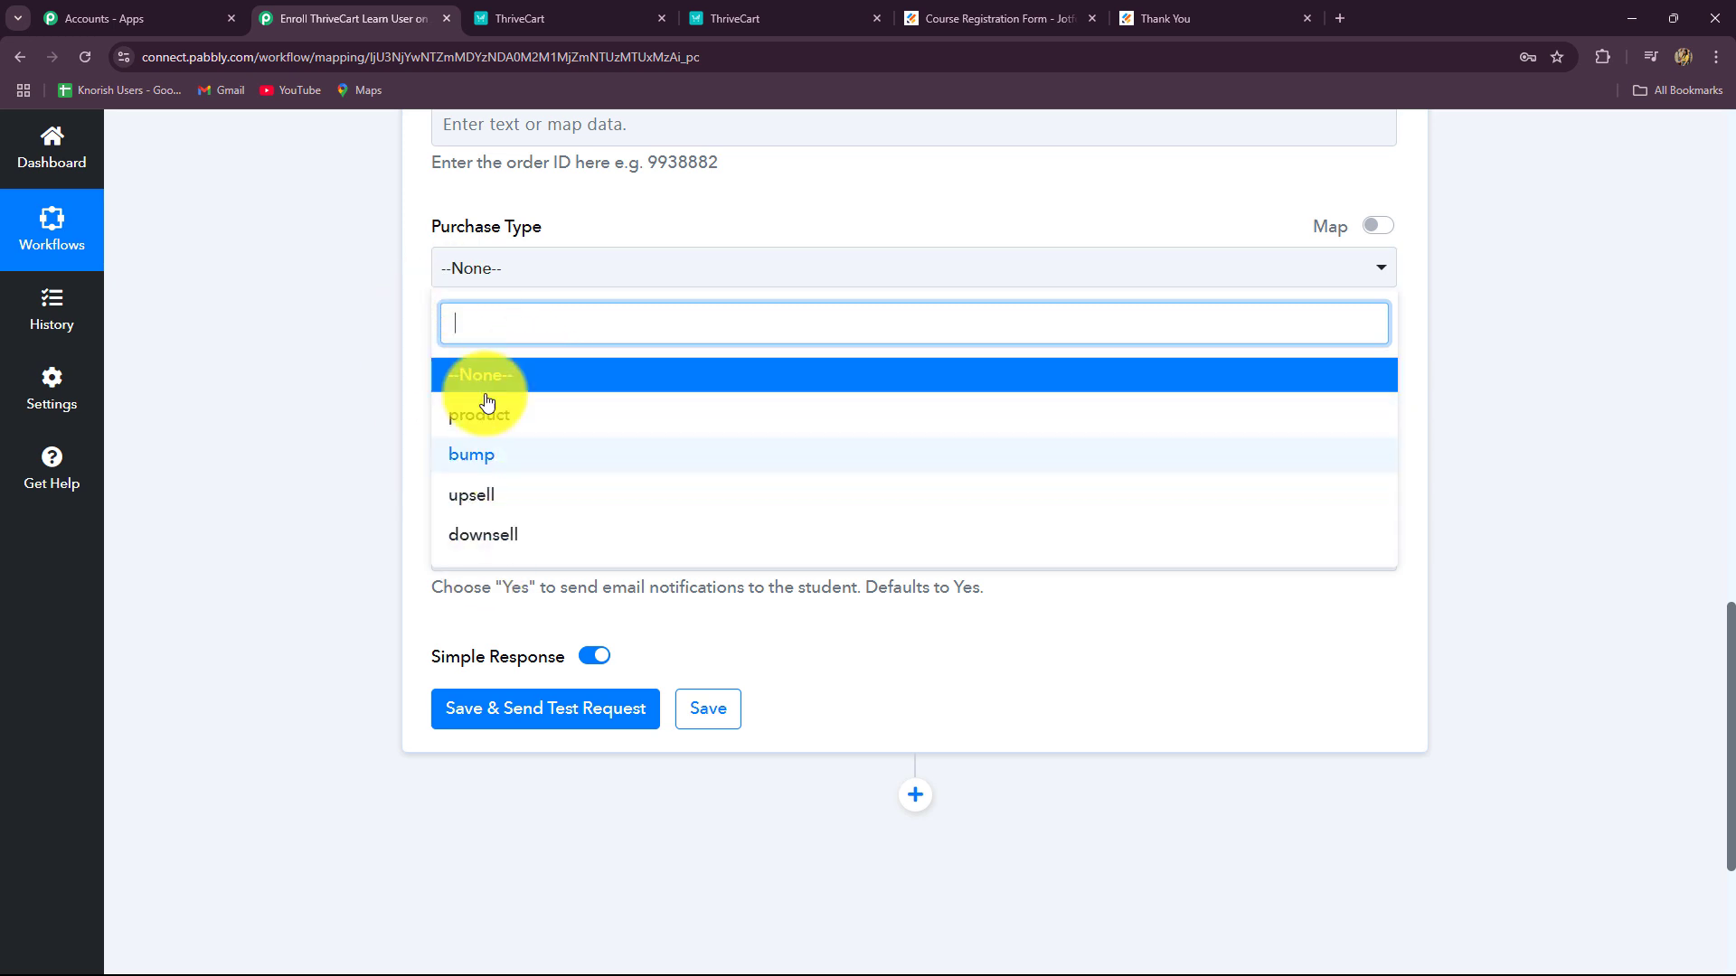
left_click(421, 344)
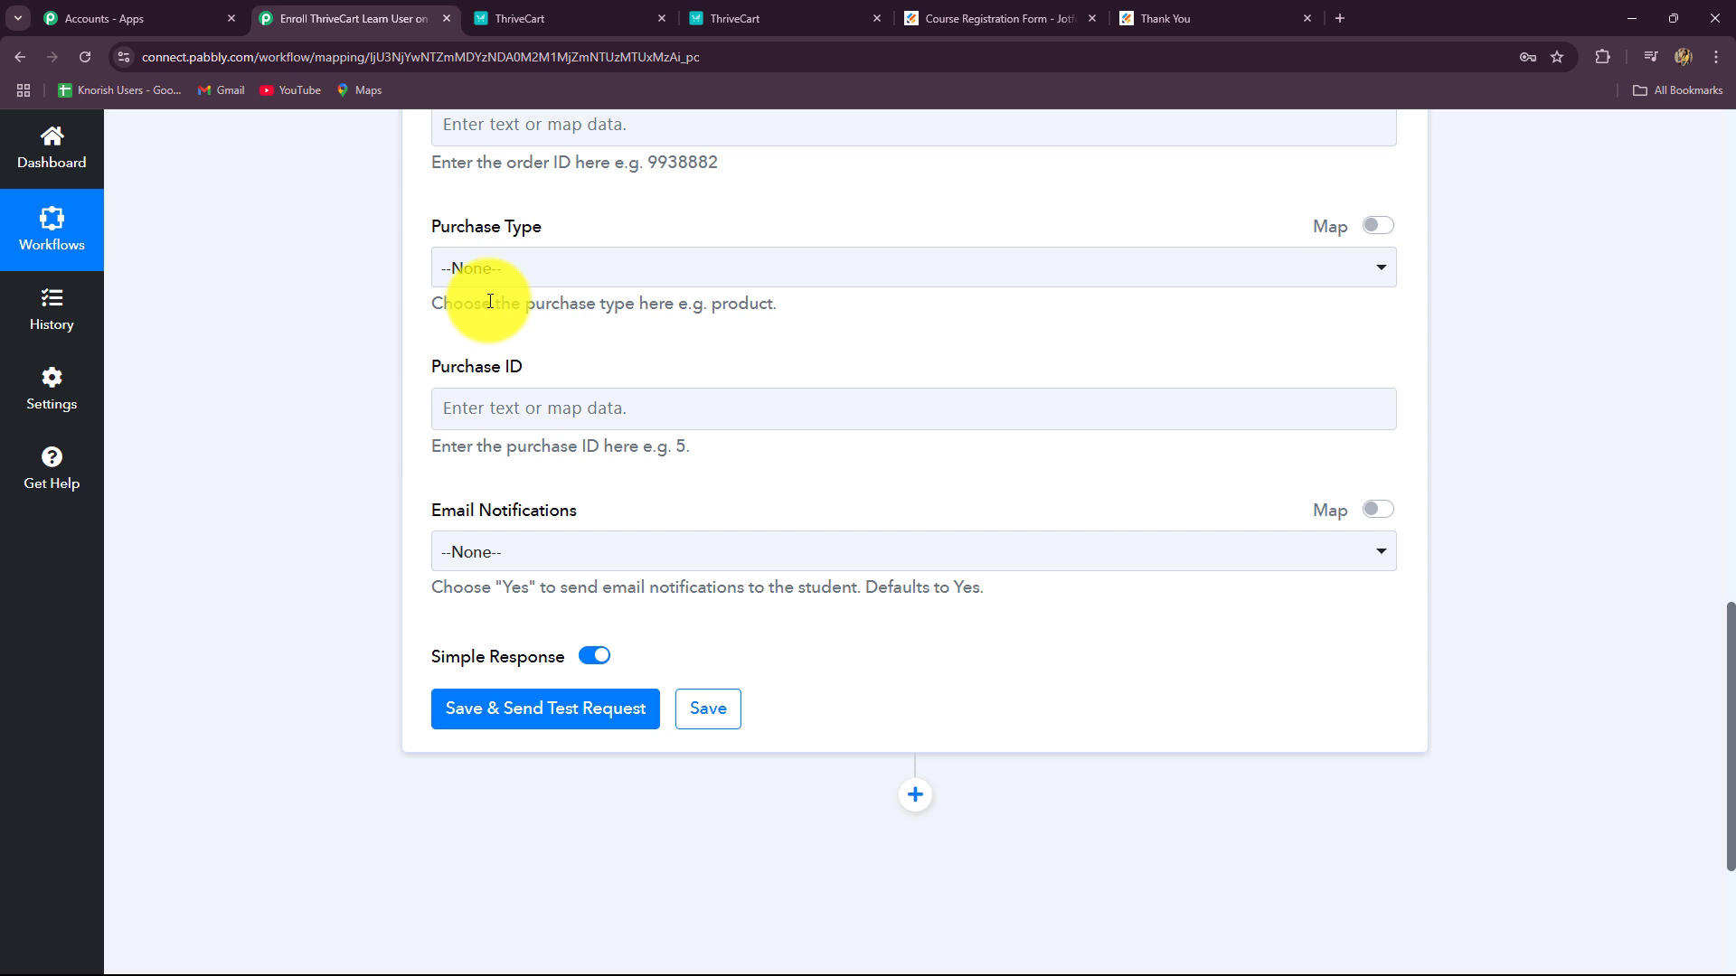
scroll(485, 438, "down", 1)
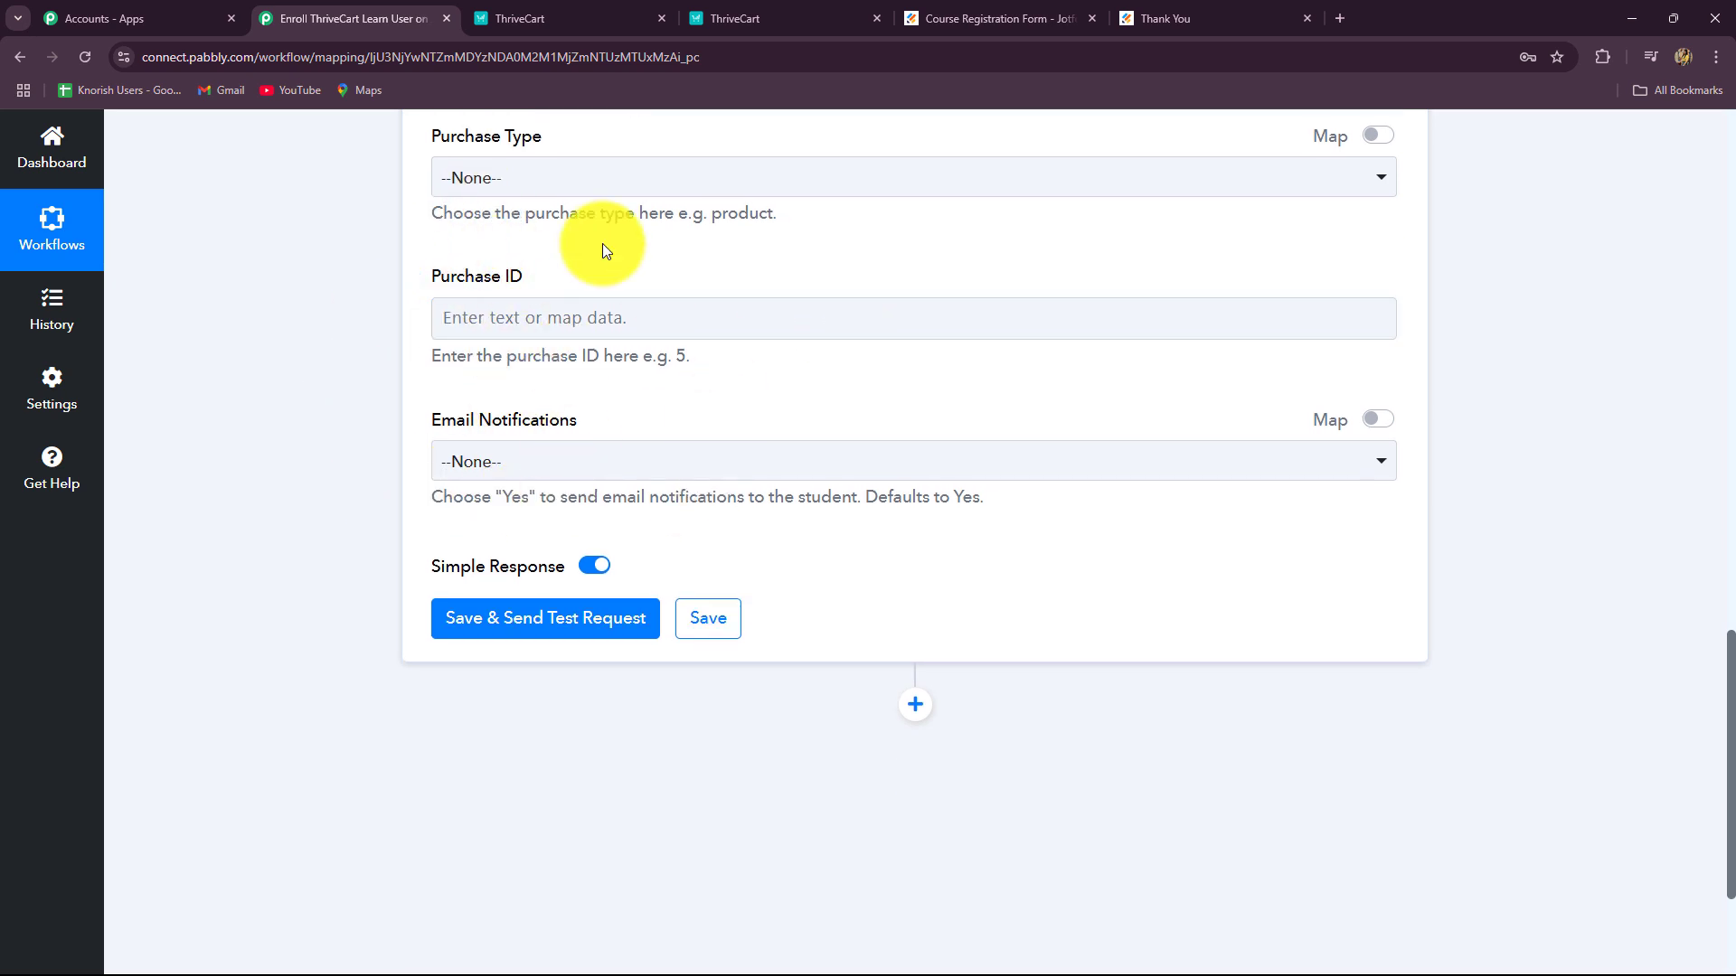
Step: Save and send a test request, then check the returned Student Id and username
left_click(598, 617)
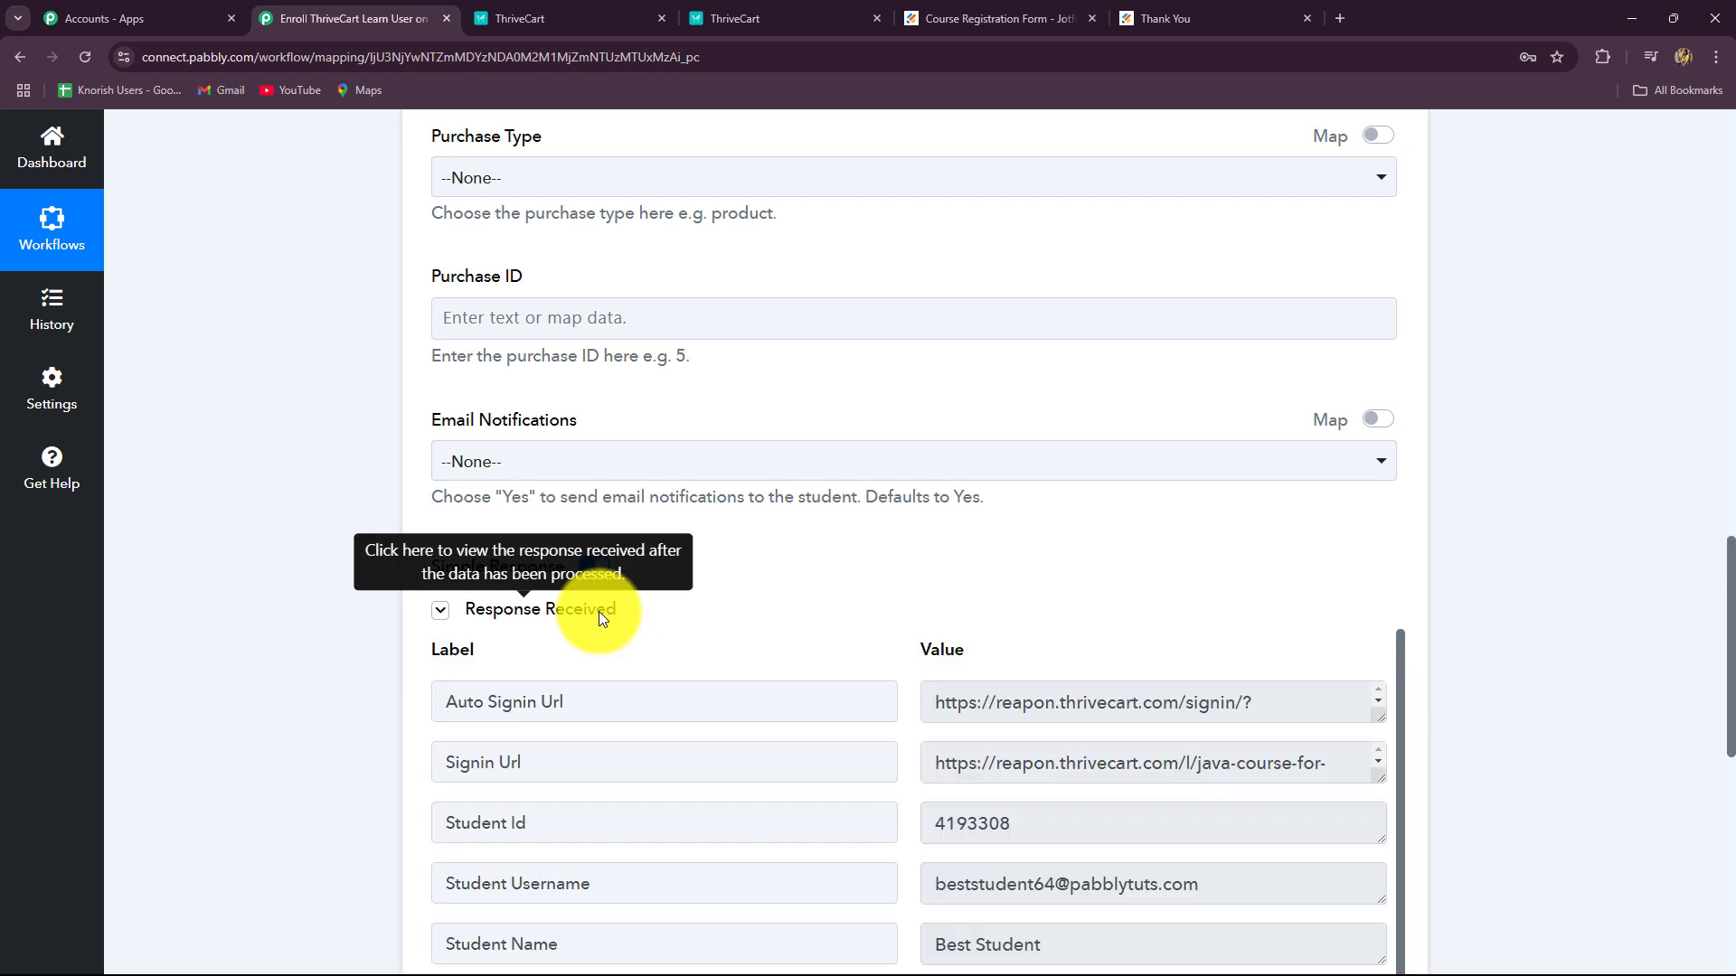
scroll(638, 605, "down", 4)
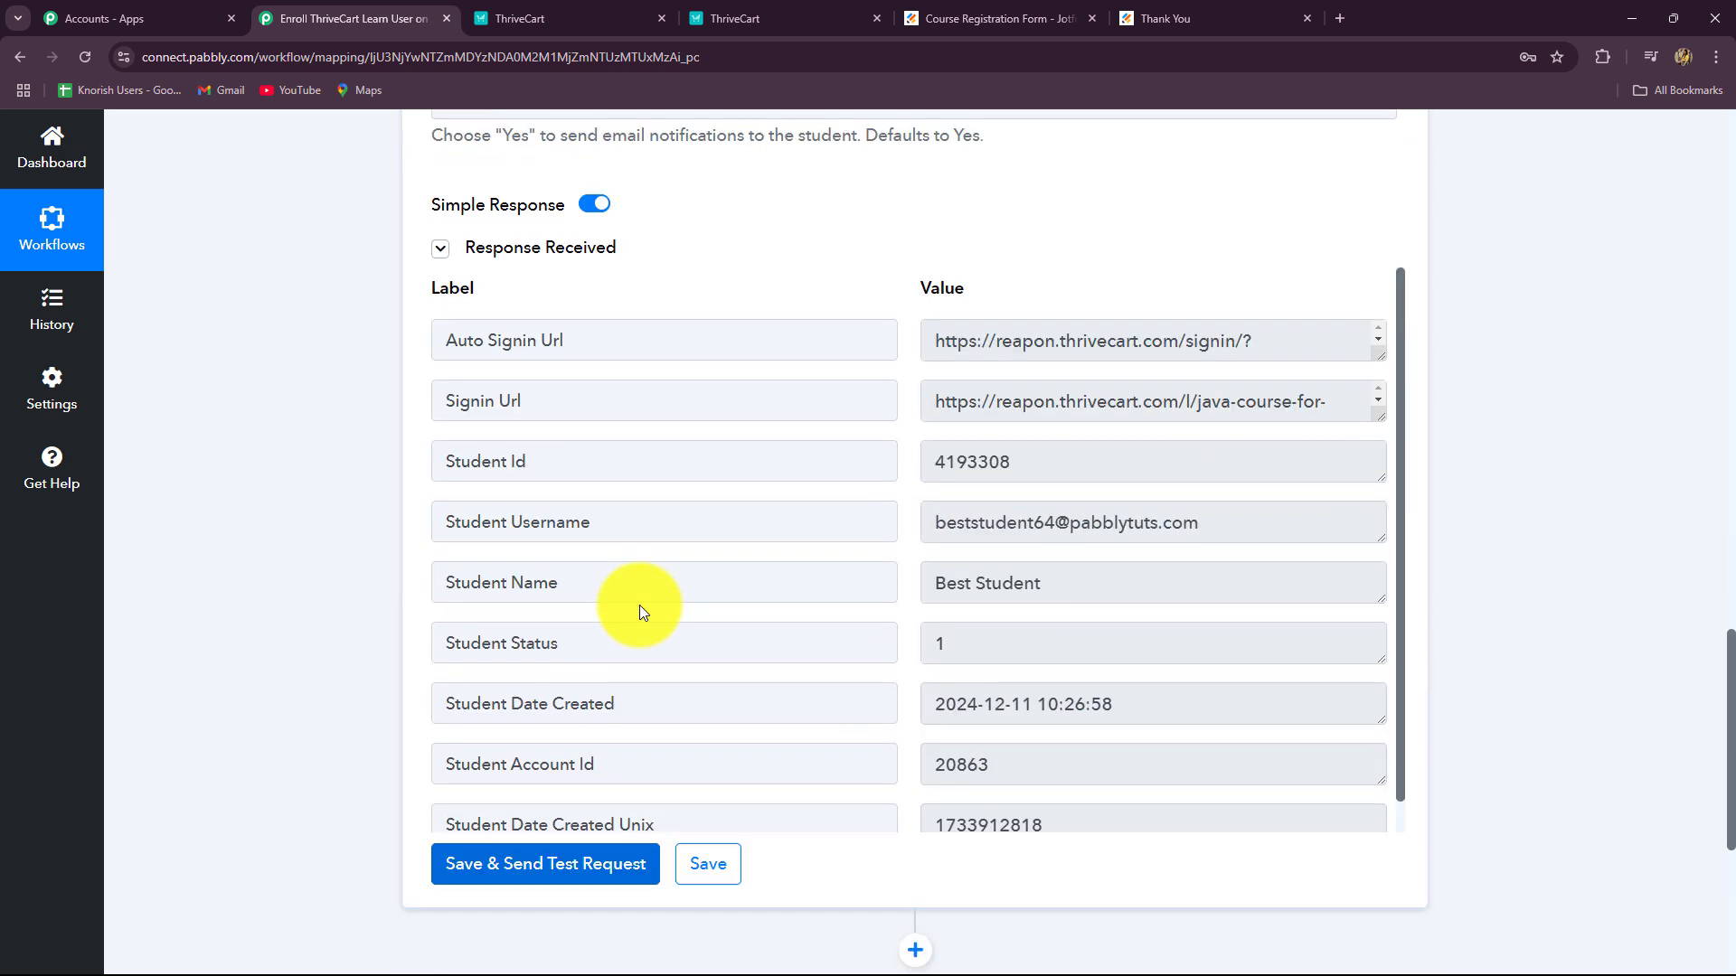
double_click(1049, 461)
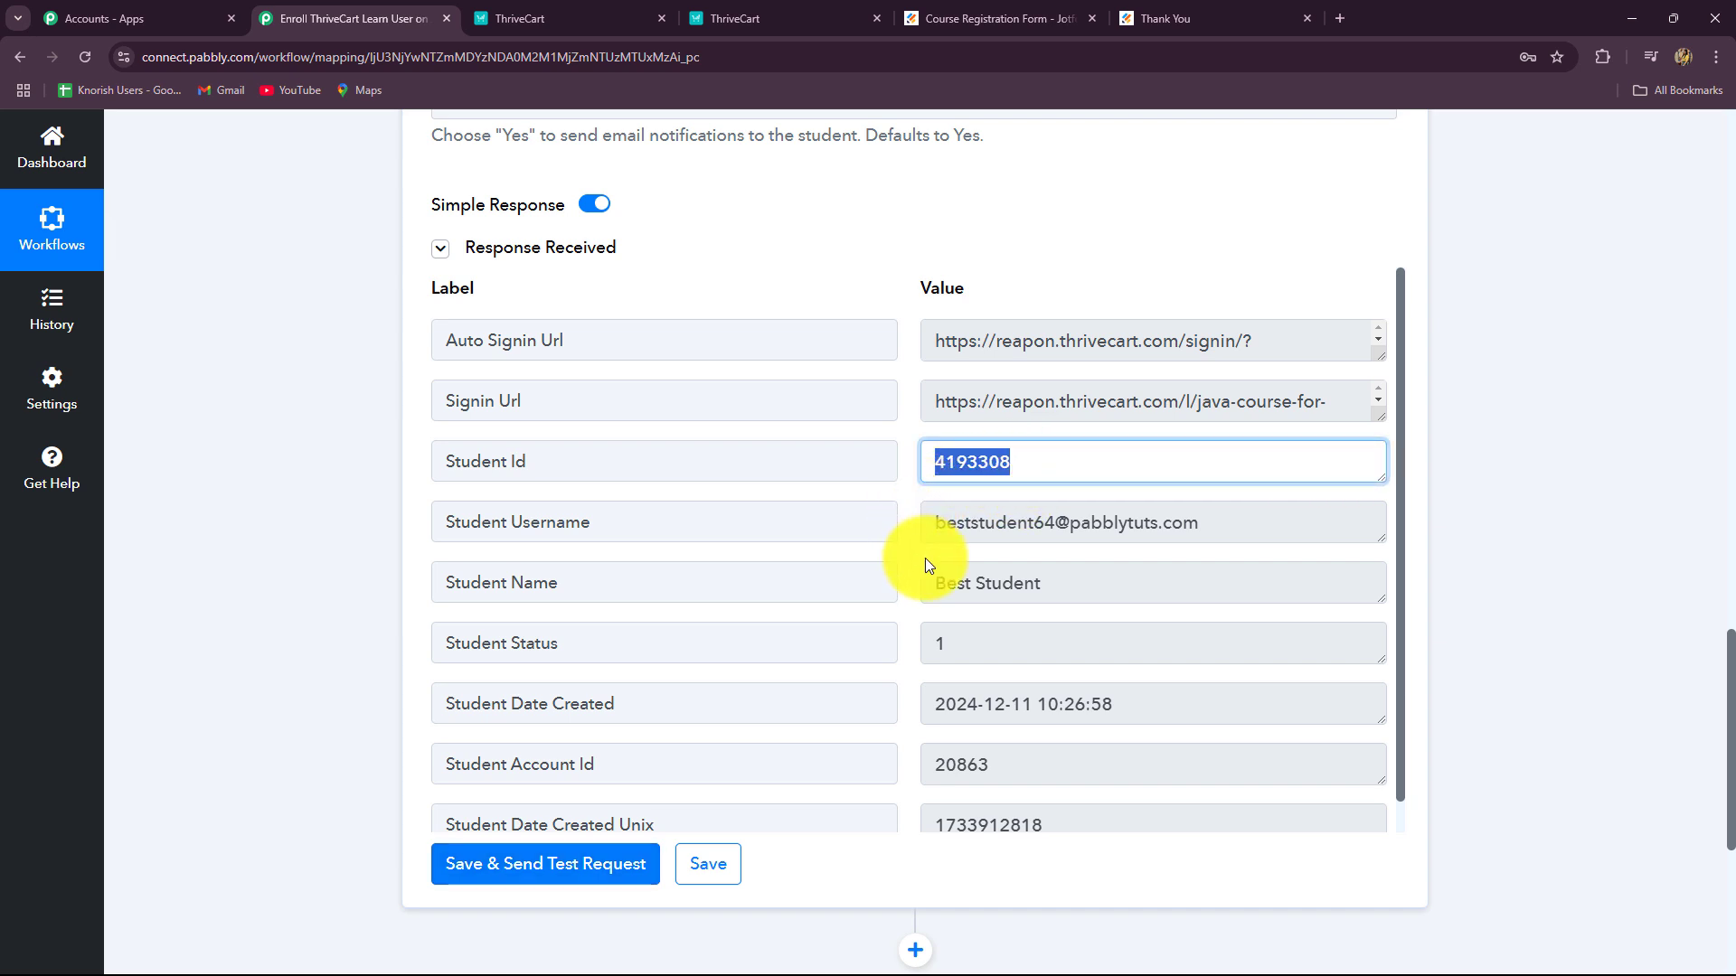
left_click_drag(946, 522, 1216, 526)
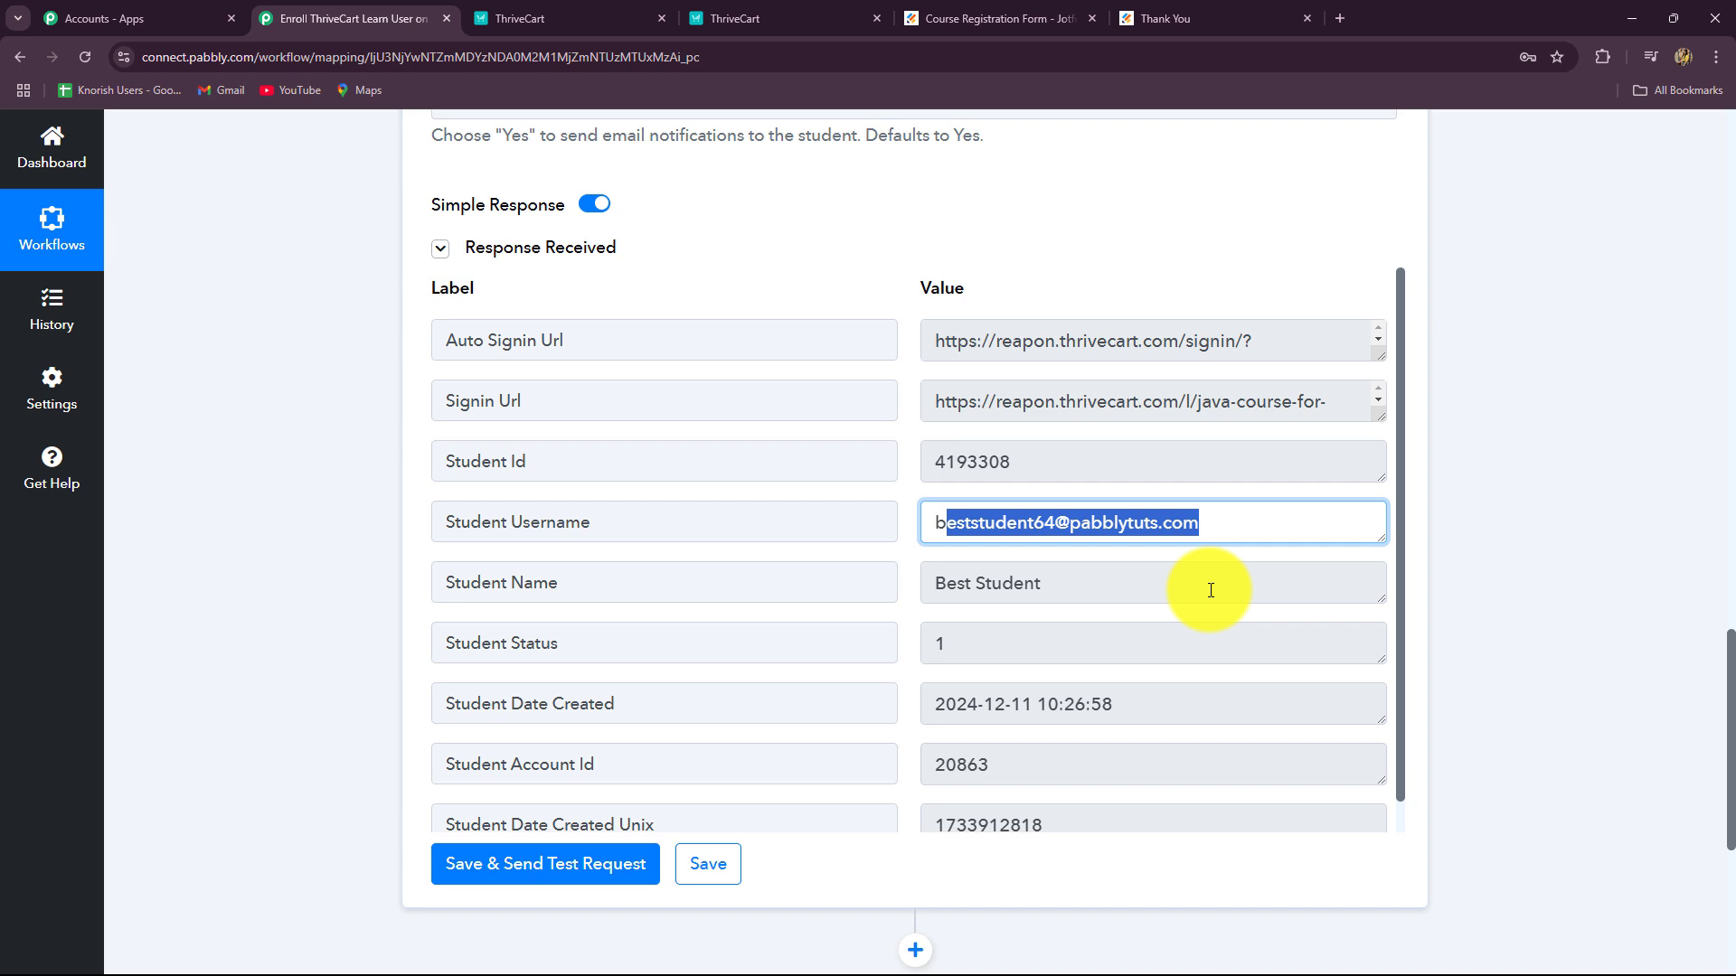
left_click(594, 17)
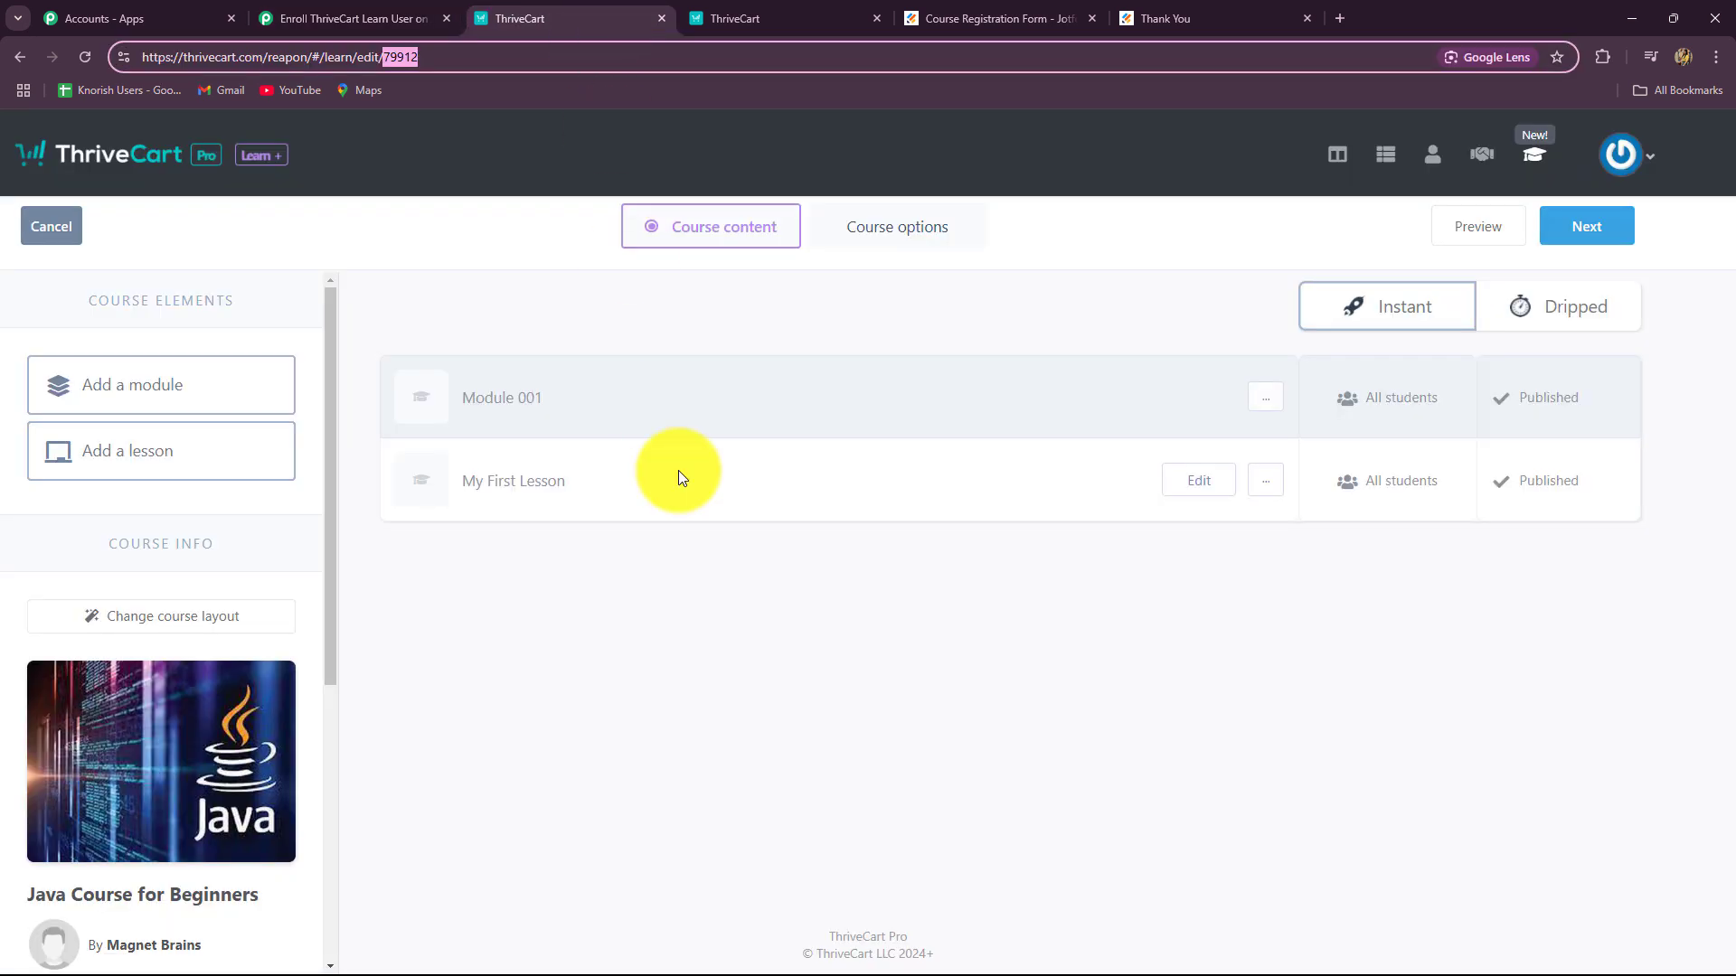
Step: View the new student's profile under Learn > My students in ThriveCart
left_click(18, 57)
left_click(680, 289)
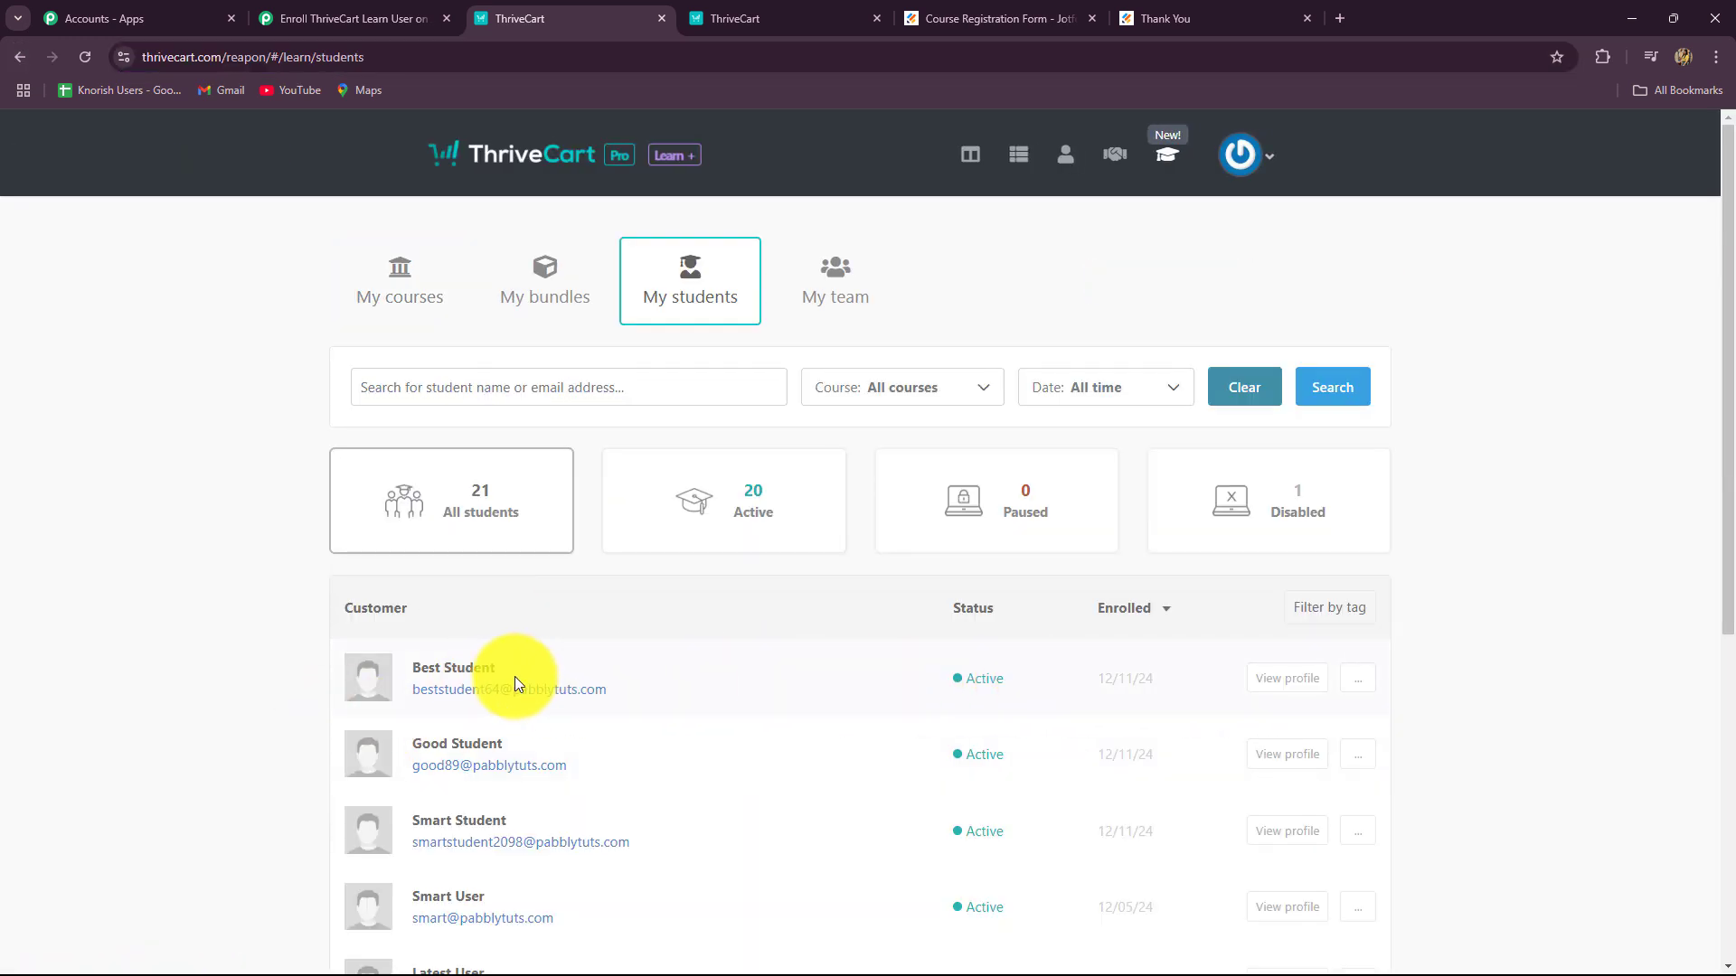
left_click(1286, 679)
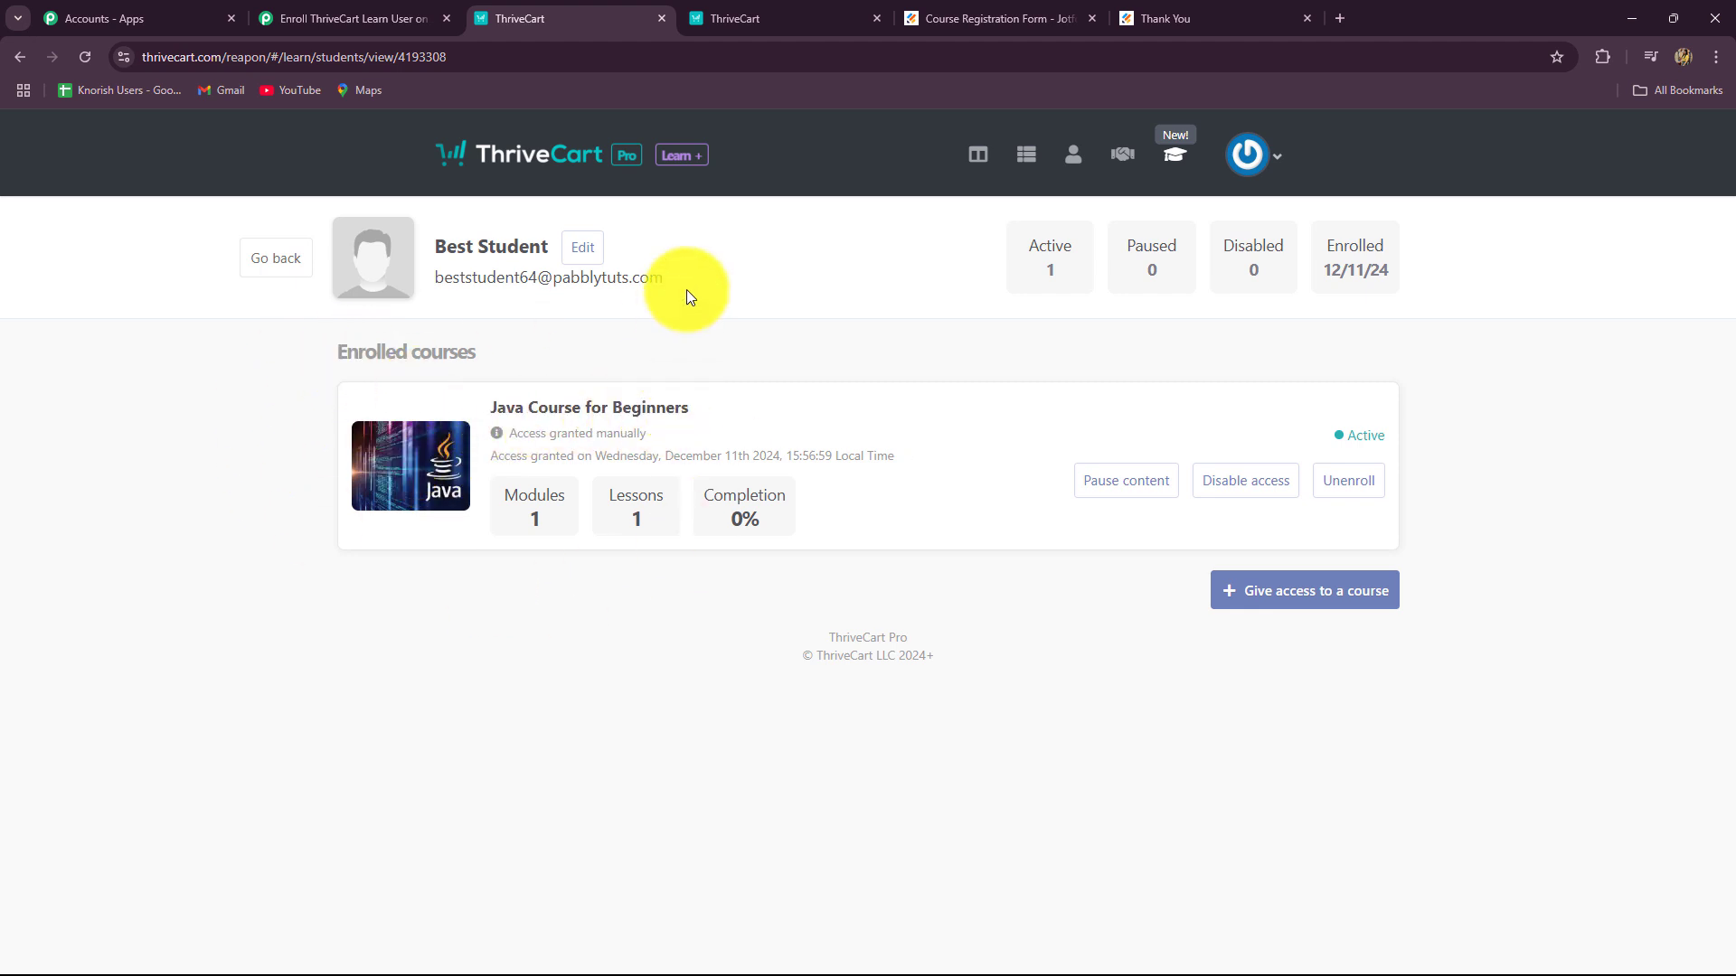
Step: Collapse the ThriveCart Learn action step in the Pabbly workflow
left_click(271, 20)
scroll(1559, 479, "up", 5)
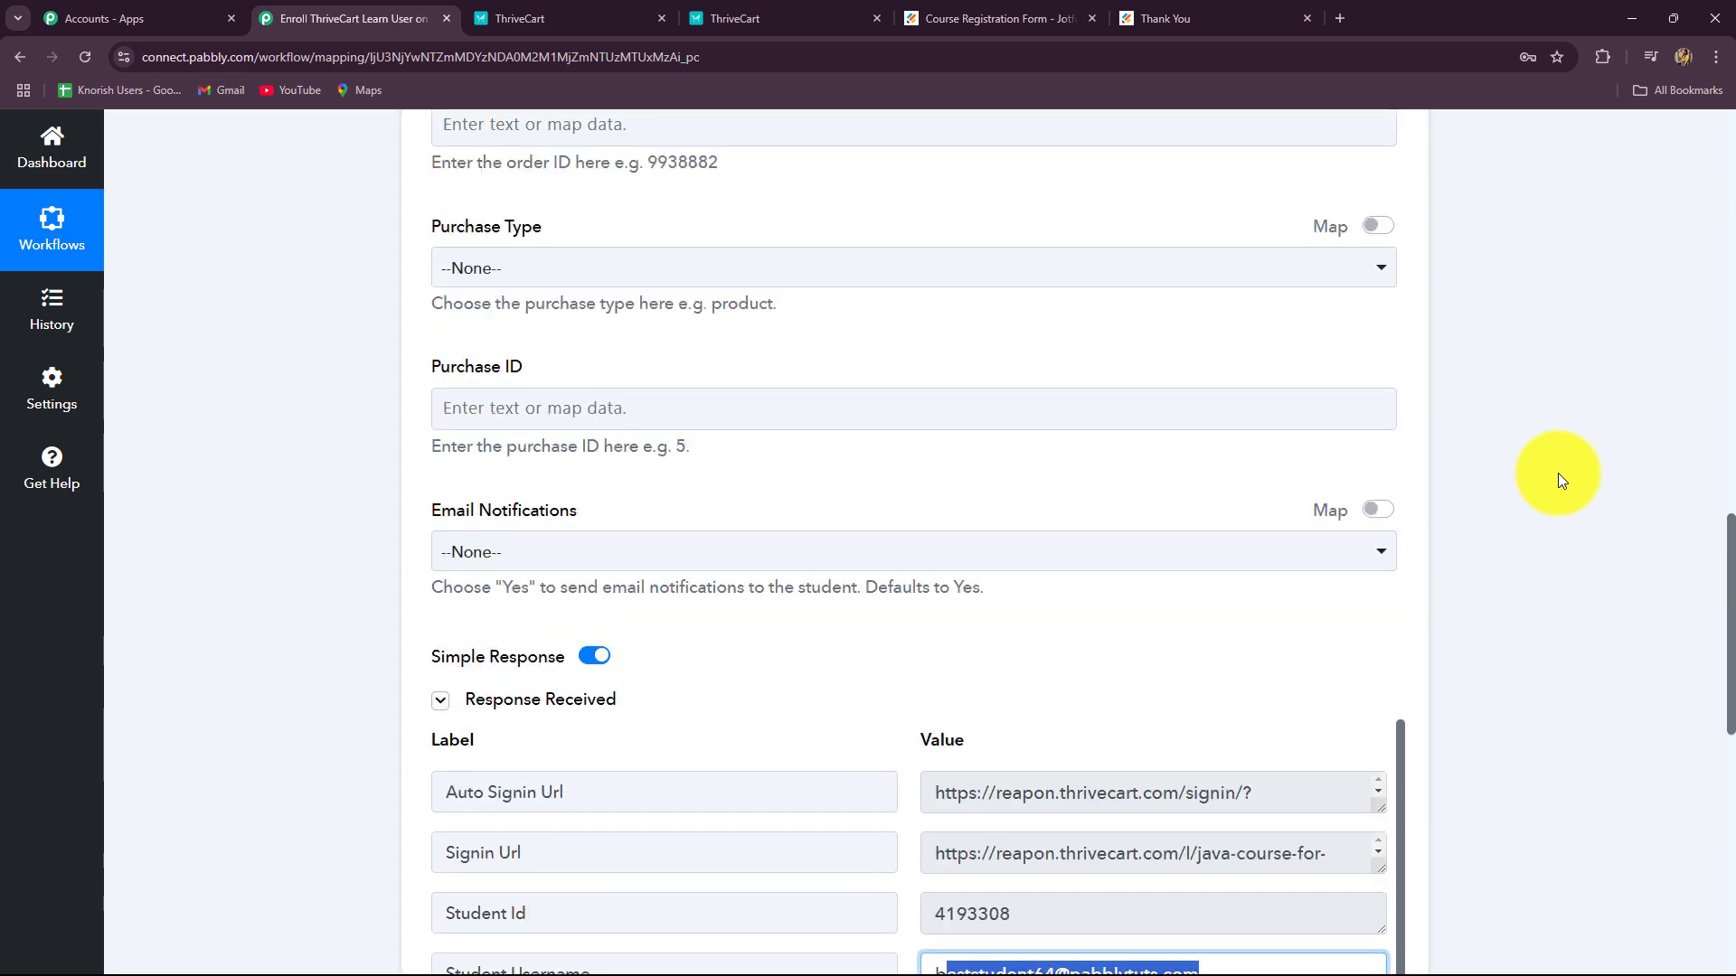
scroll(1559, 474, "up", 20)
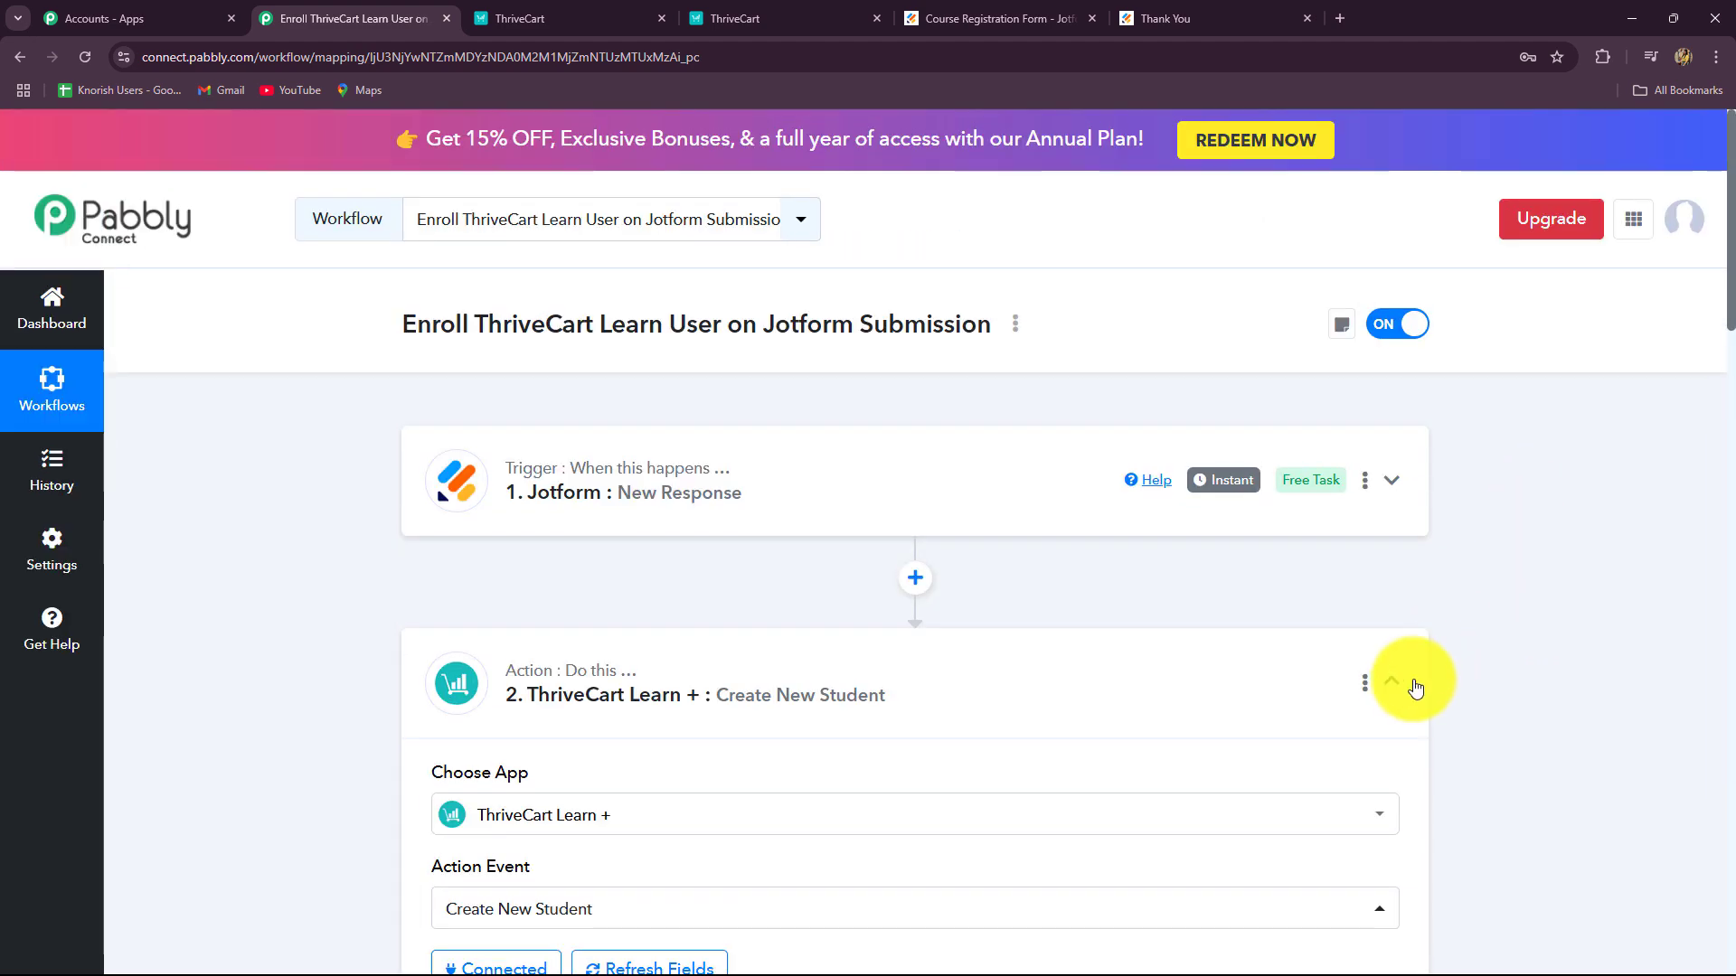
left_click(1391, 681)
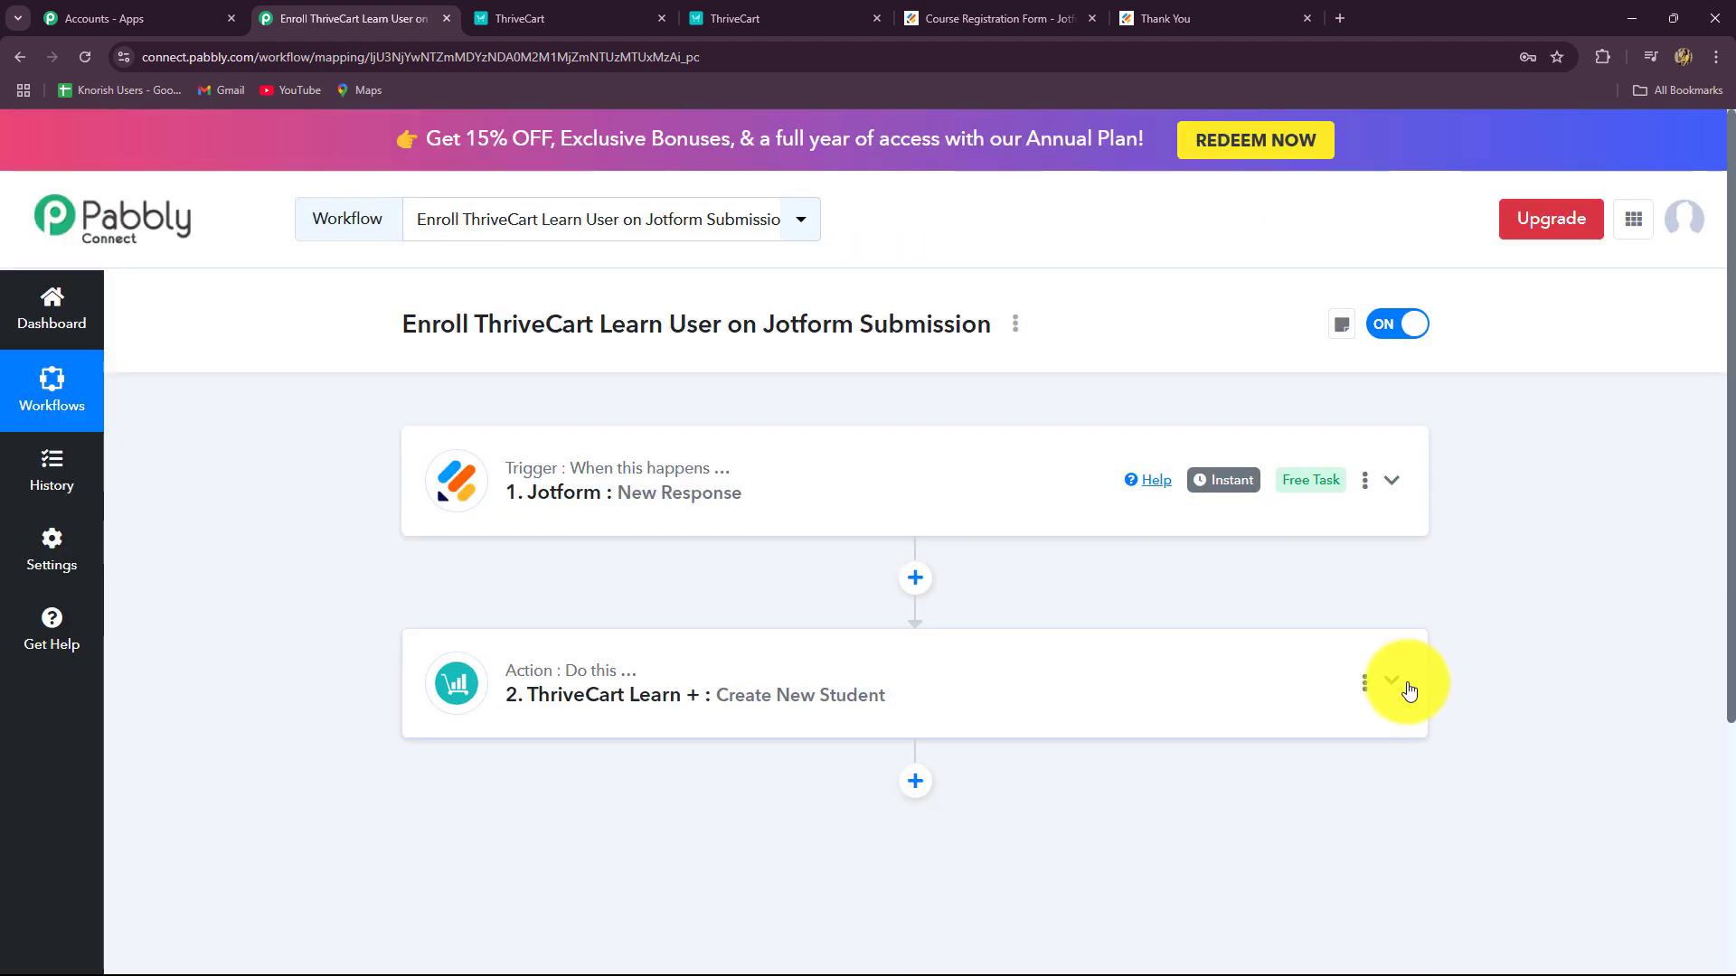